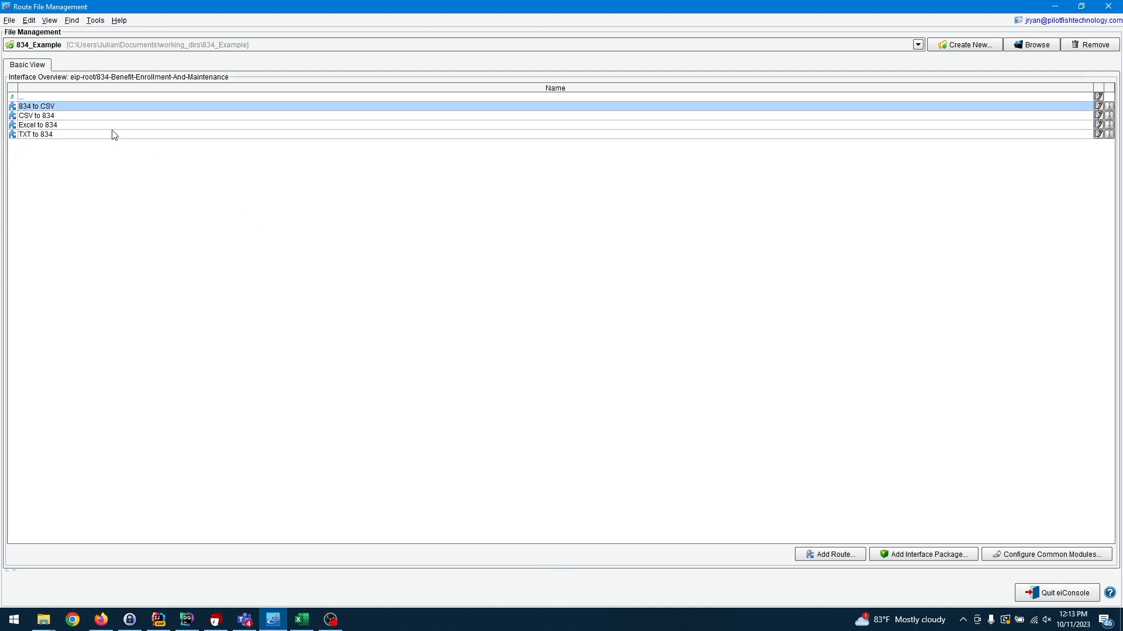
# - Open the CSV to 834 route from the 834-Benefit-Enrollment-And-Maintenance interface
pyautogui.click(96, 128)
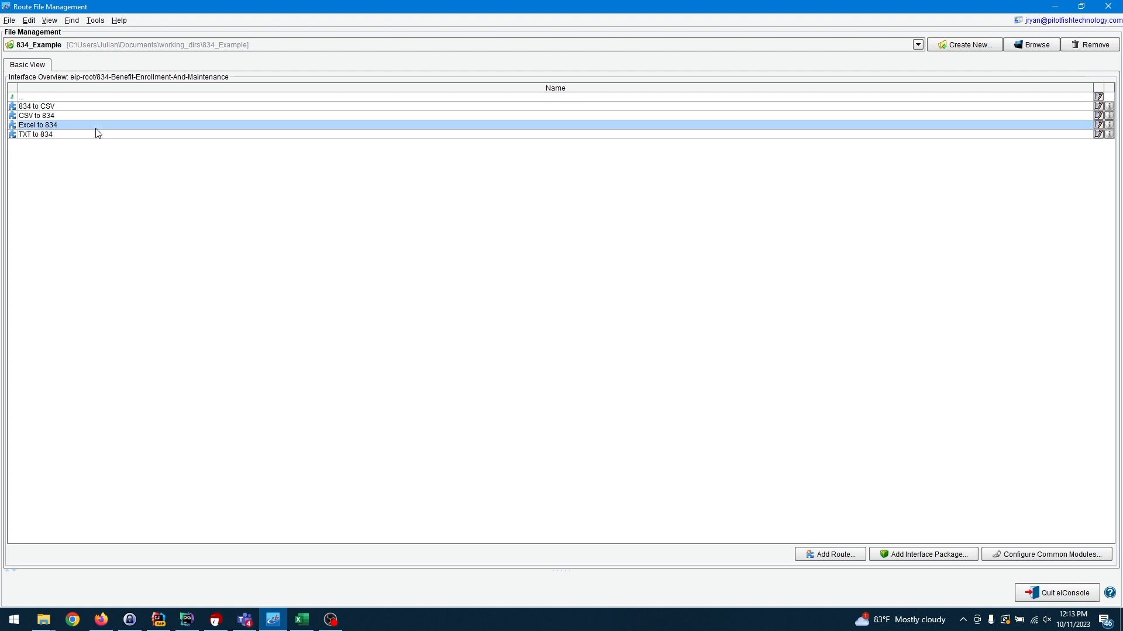
pyautogui.click(85, 136)
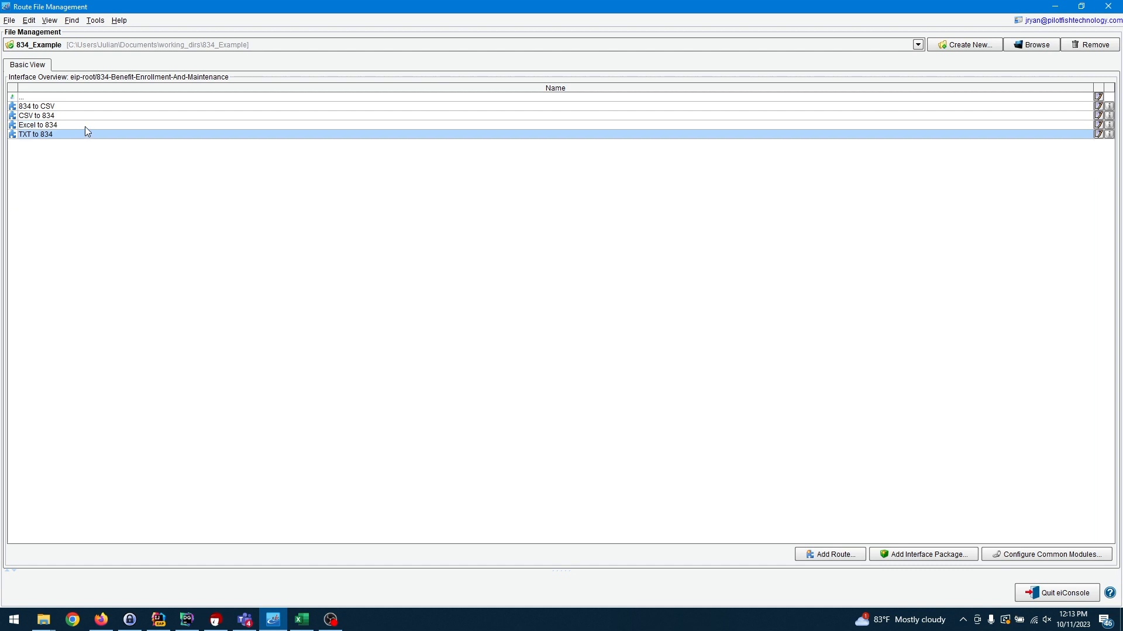
pyautogui.click(85, 127)
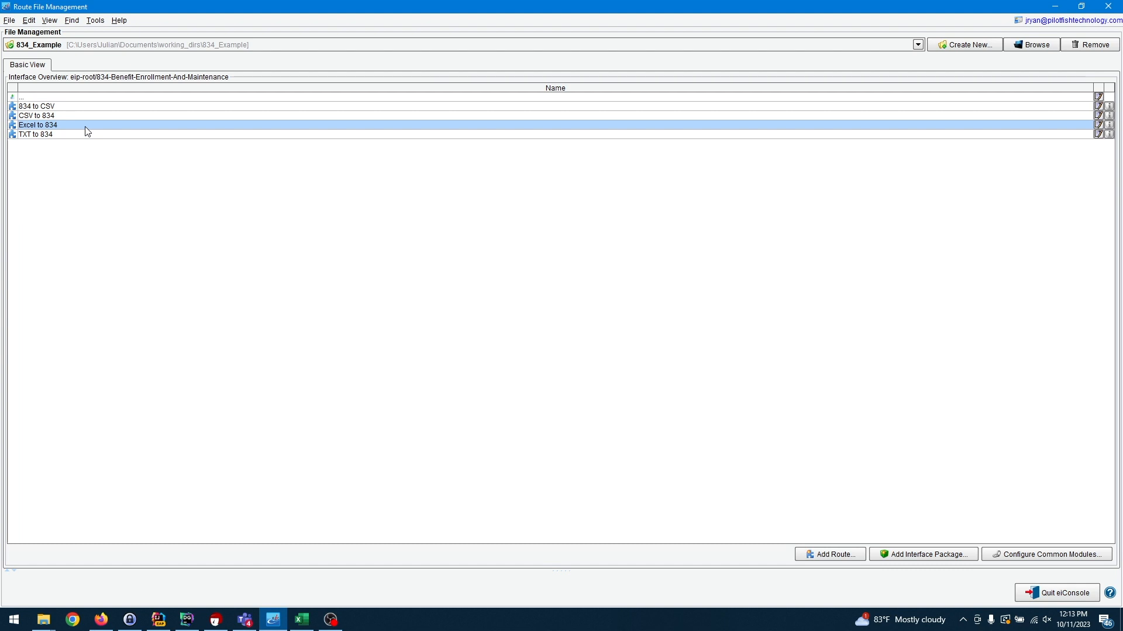
pyautogui.click(85, 115)
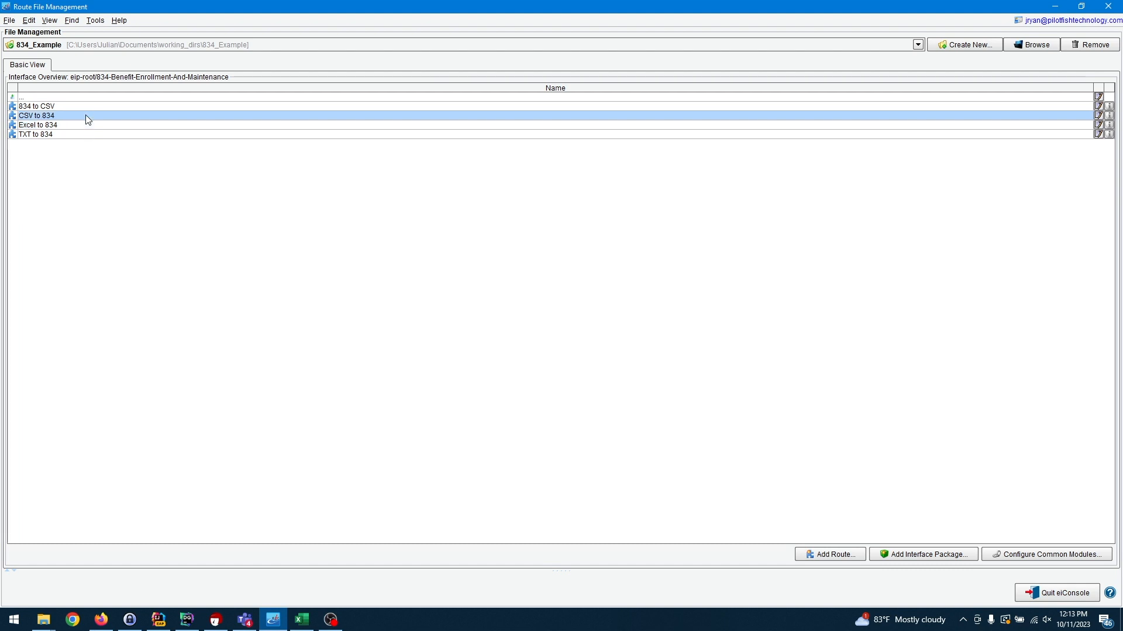
pyautogui.doubleClick(86, 116)
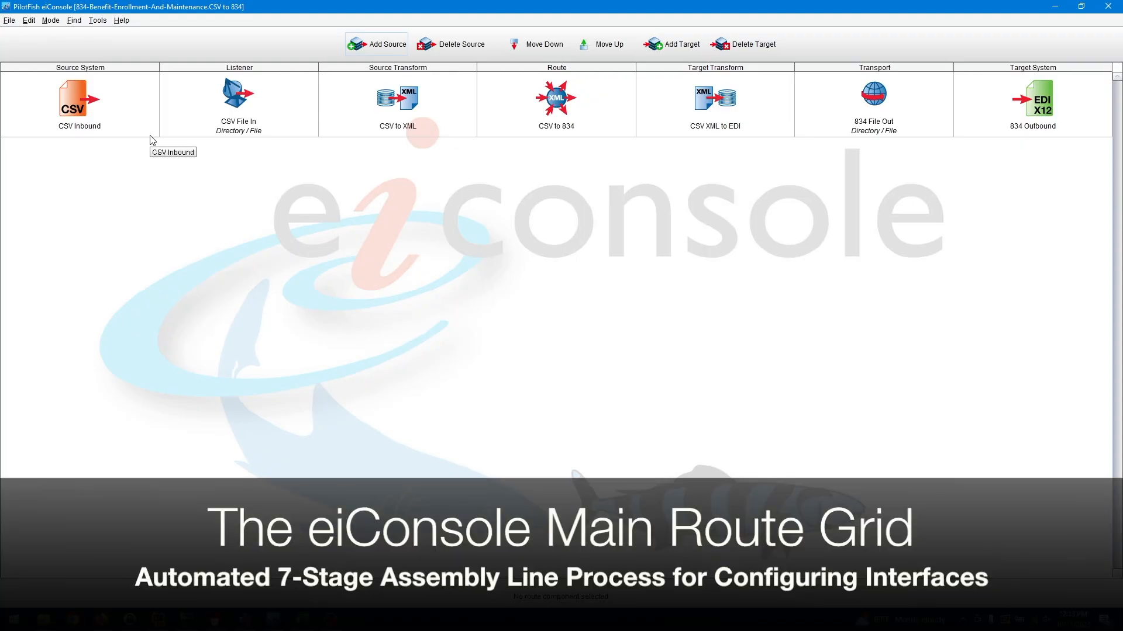
# - Go through the route's stages in order, from CSV Inbound to 834 Outbound, to view each one's configuration
pyautogui.click(132, 94)
pyautogui.click(251, 111)
pyautogui.click(387, 117)
pyautogui.click(544, 104)
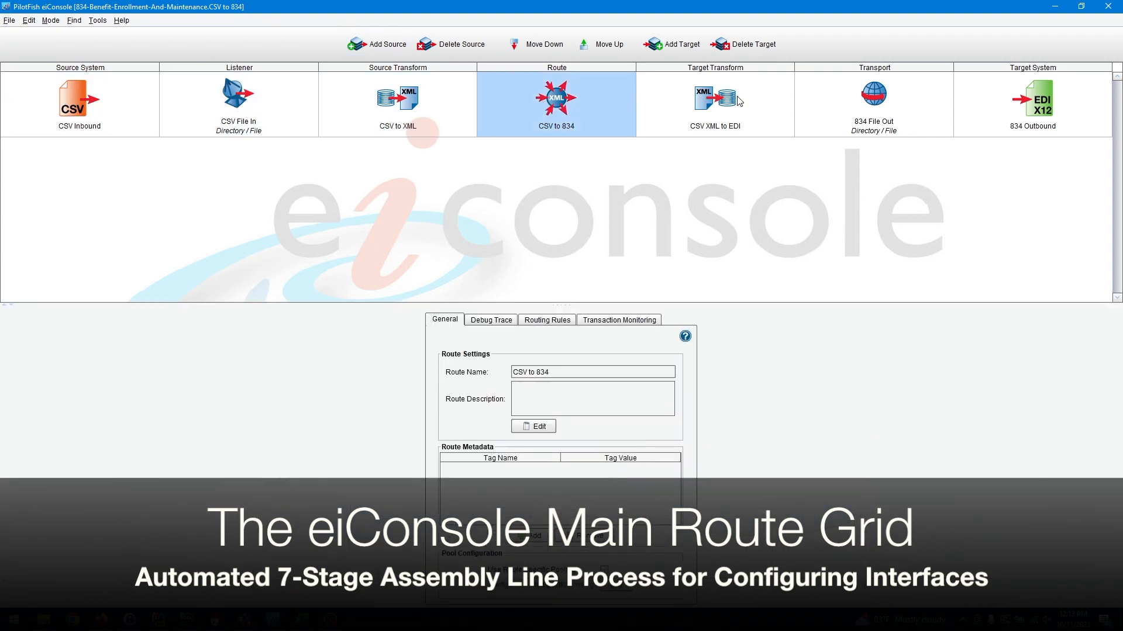
pyautogui.click(740, 99)
pyautogui.click(870, 101)
pyautogui.click(966, 91)
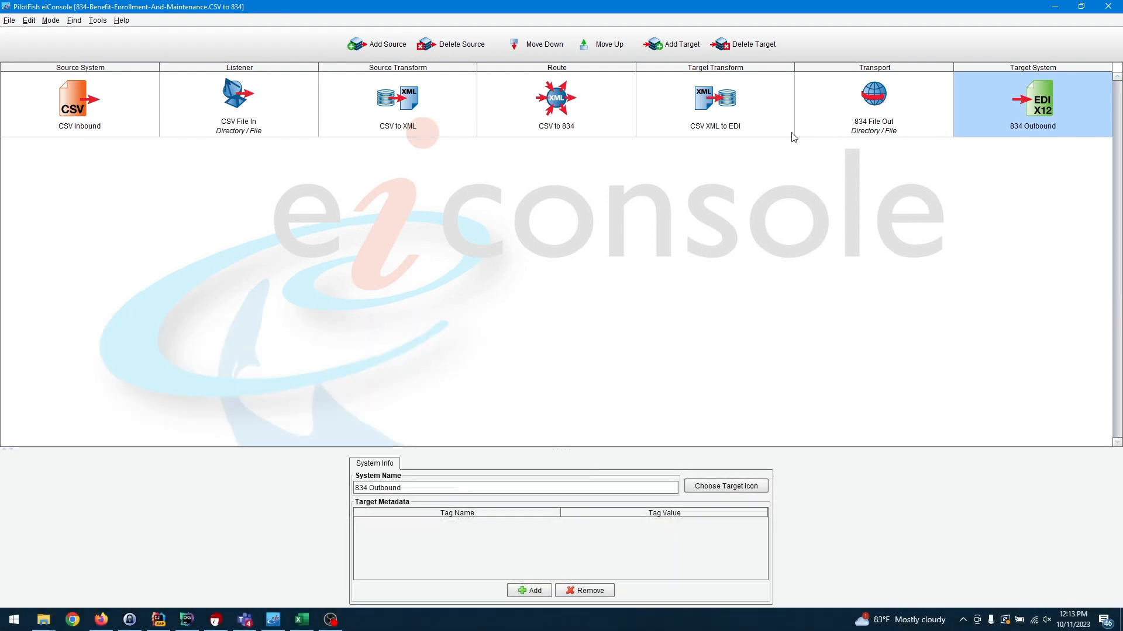
# - Inspect the CSV Inbound source system and search its available icons for csv, without applying a new icon
pyautogui.click(149, 115)
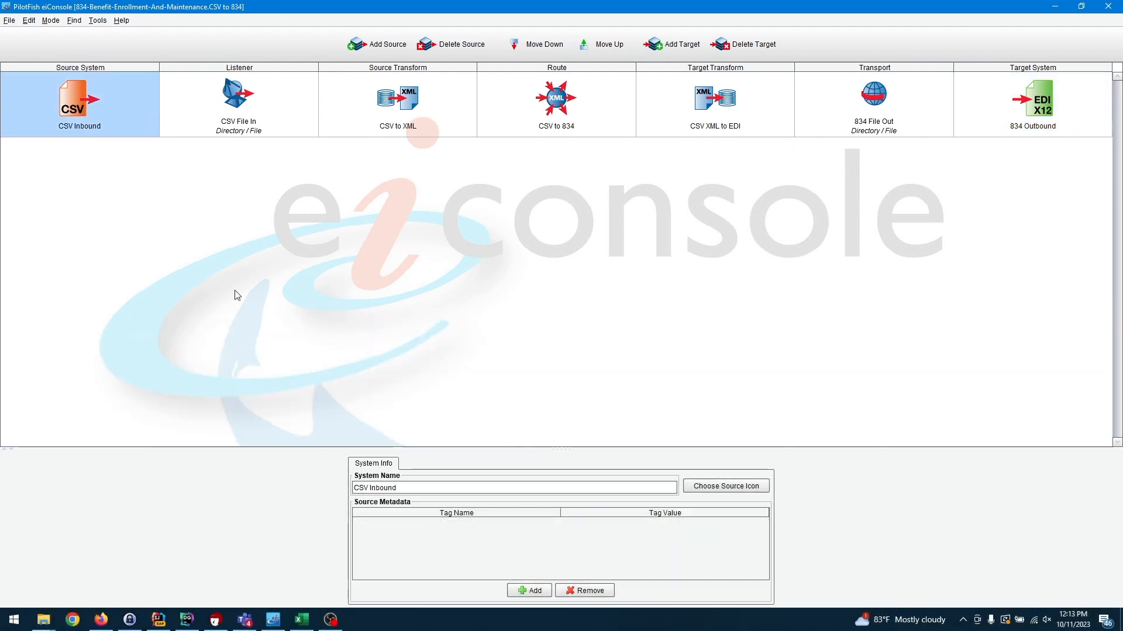
pyautogui.tripleClick(436, 484)
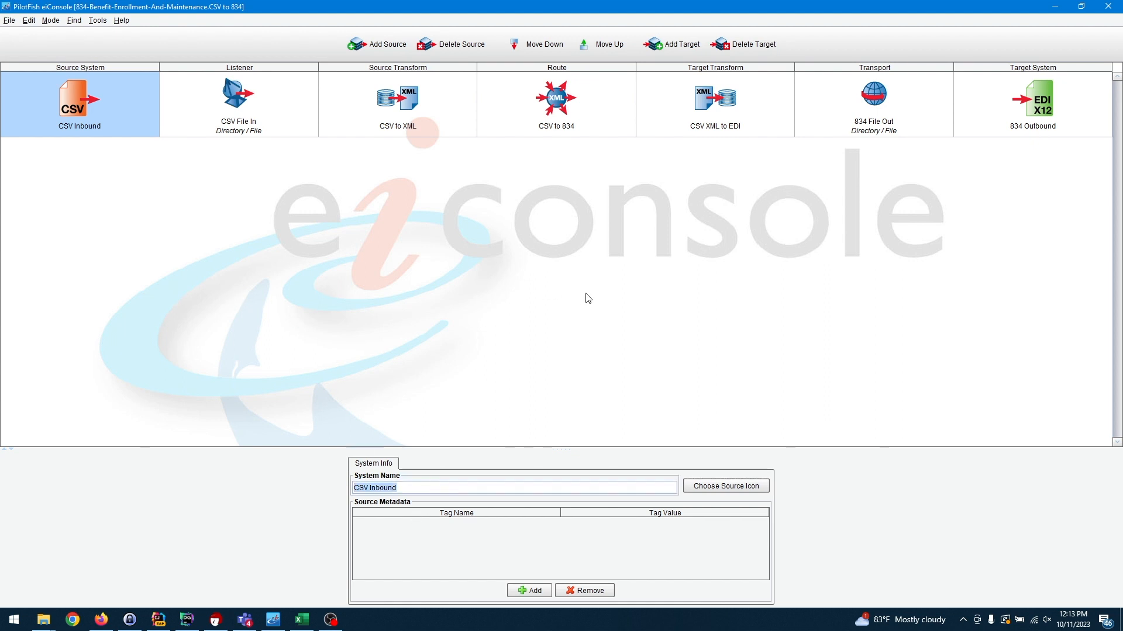
pyautogui.click(700, 490)
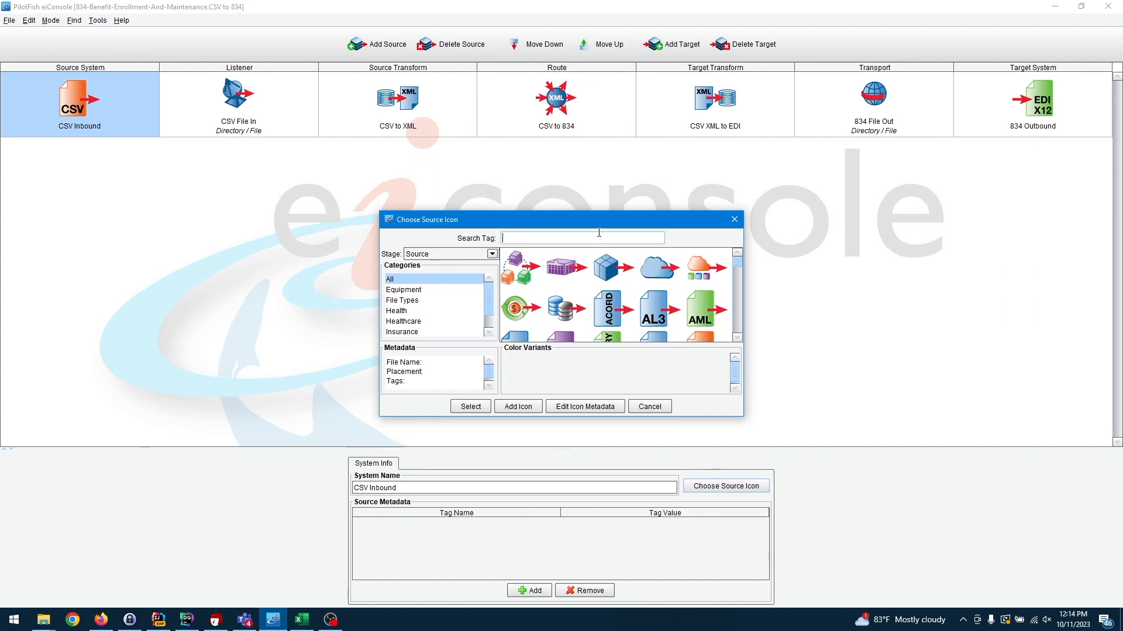
pyautogui.write('csv')
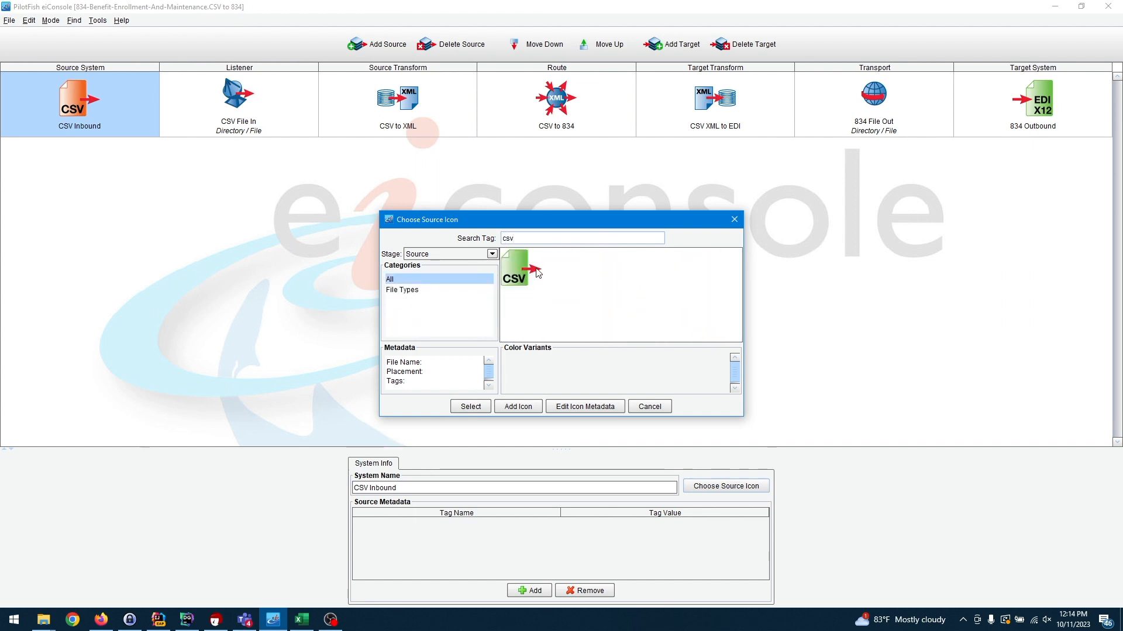
pyautogui.click(535, 273)
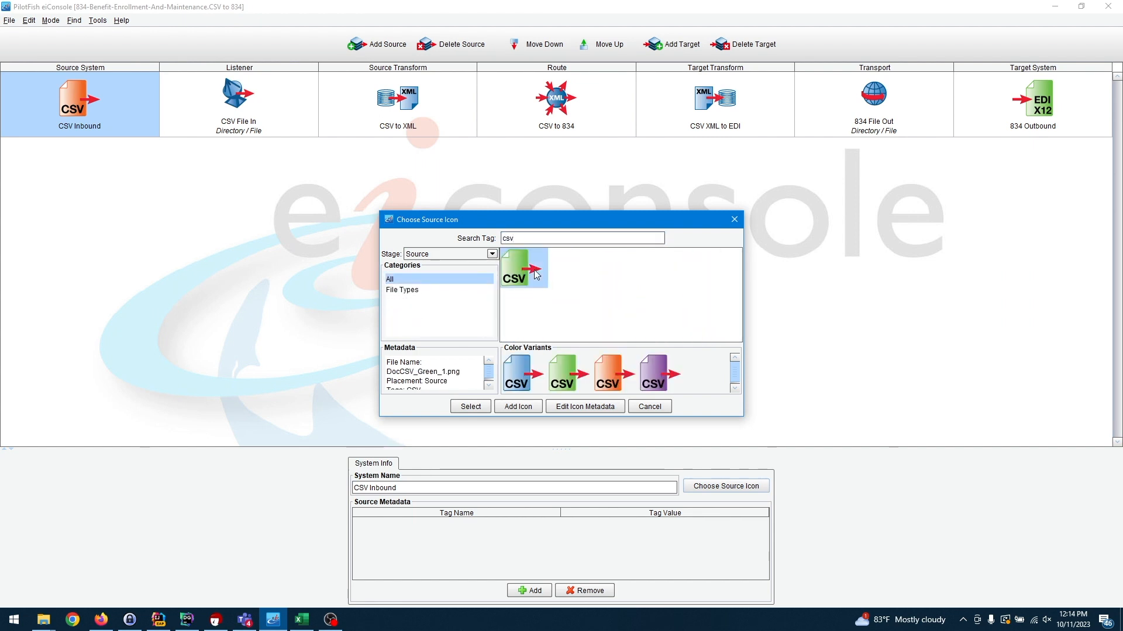
pyautogui.click(654, 412)
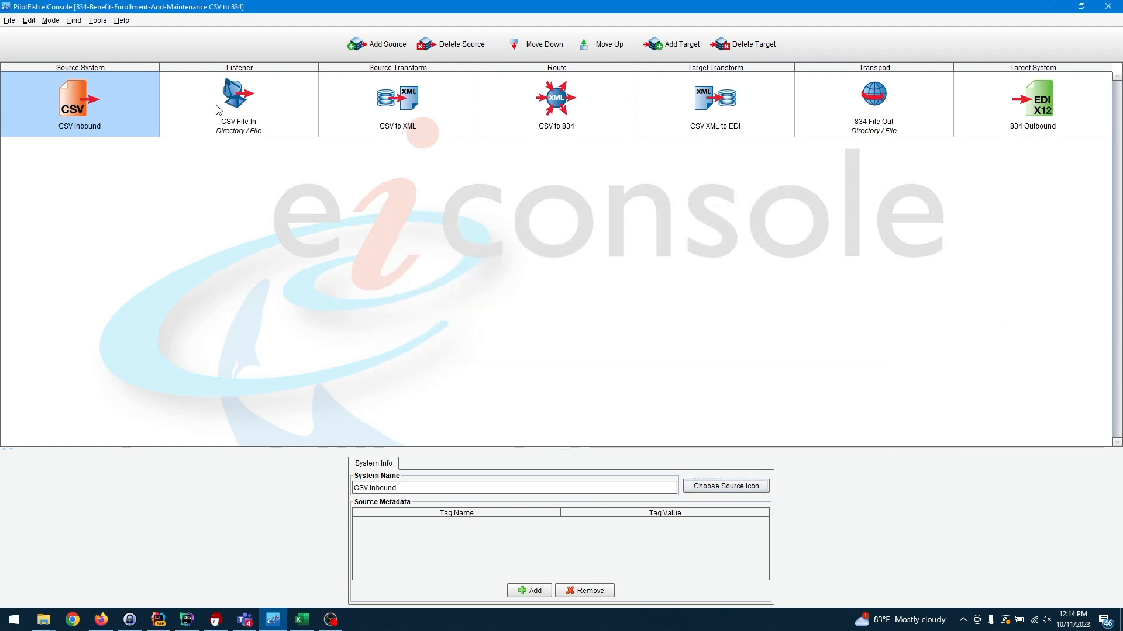
# - Examine the CSV File In listener's basic settings, including the polling directory and the file name and extension restrictions
pyautogui.click(255, 111)
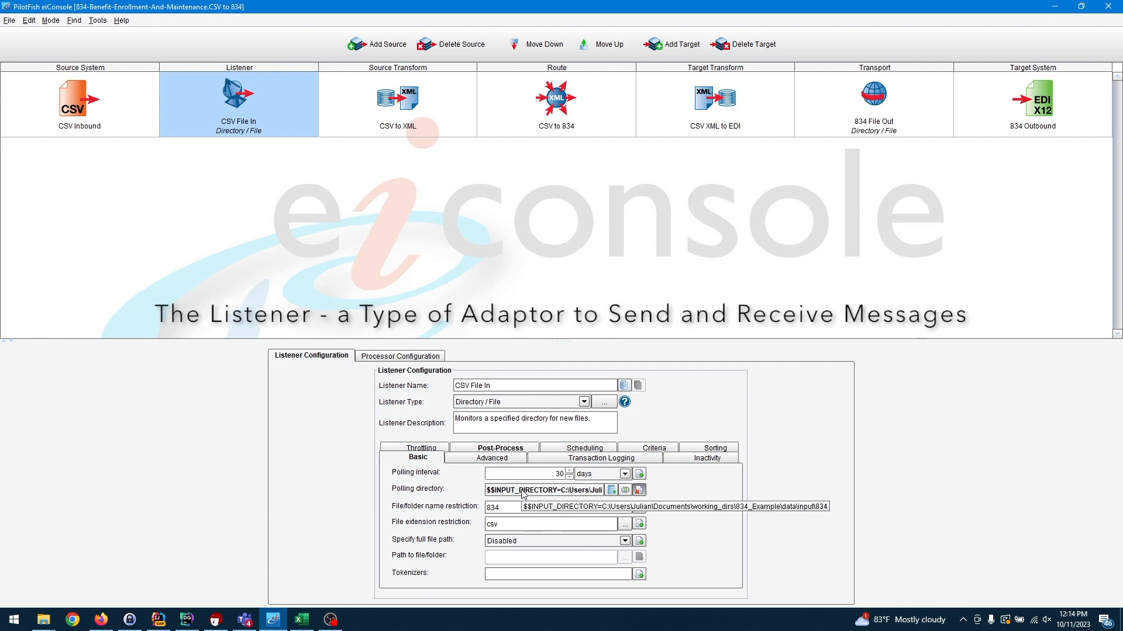
pyautogui.doubleClick(501, 508)
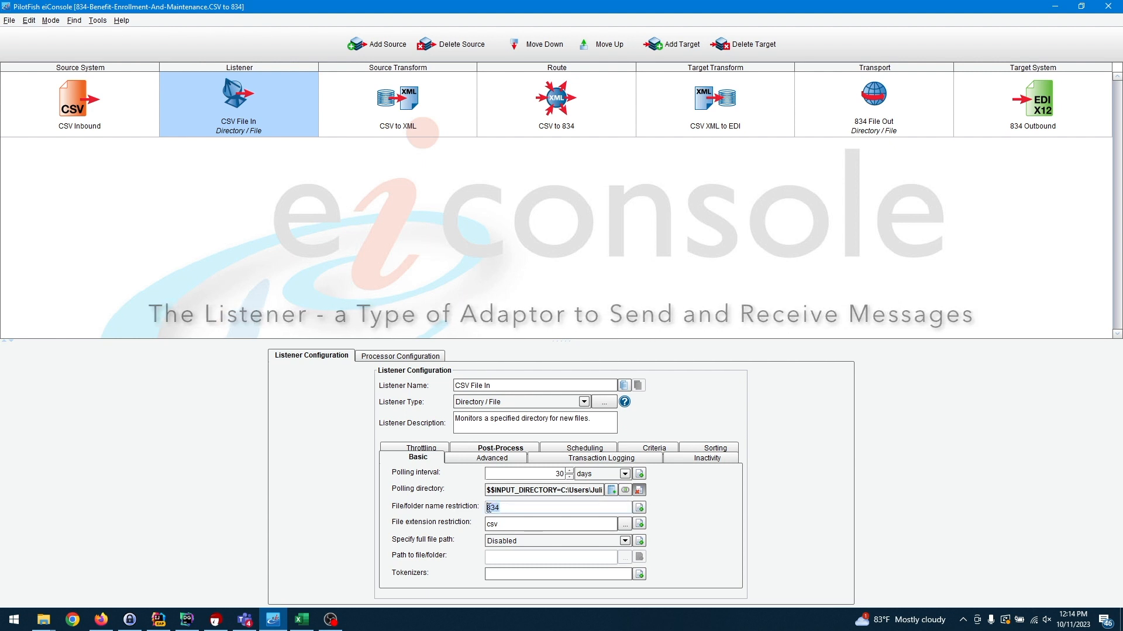
pyautogui.moveTo(516, 524); pyautogui.dragTo(484, 522)
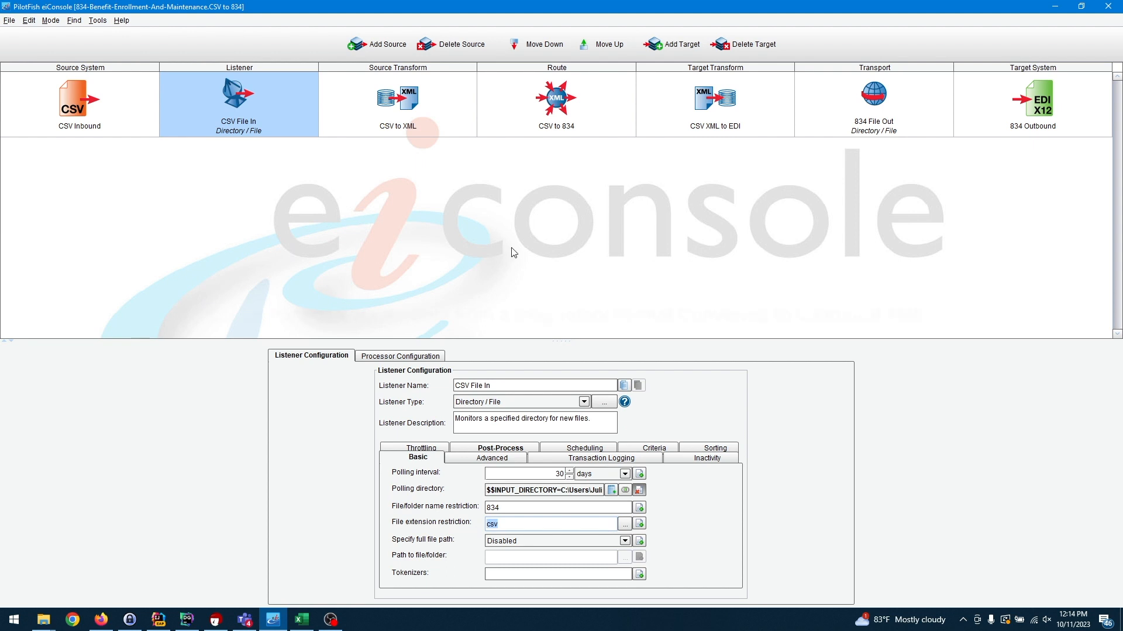
# - Set the delimiter of the CSV to XML source transformation to a comma
pyautogui.click(366, 123)
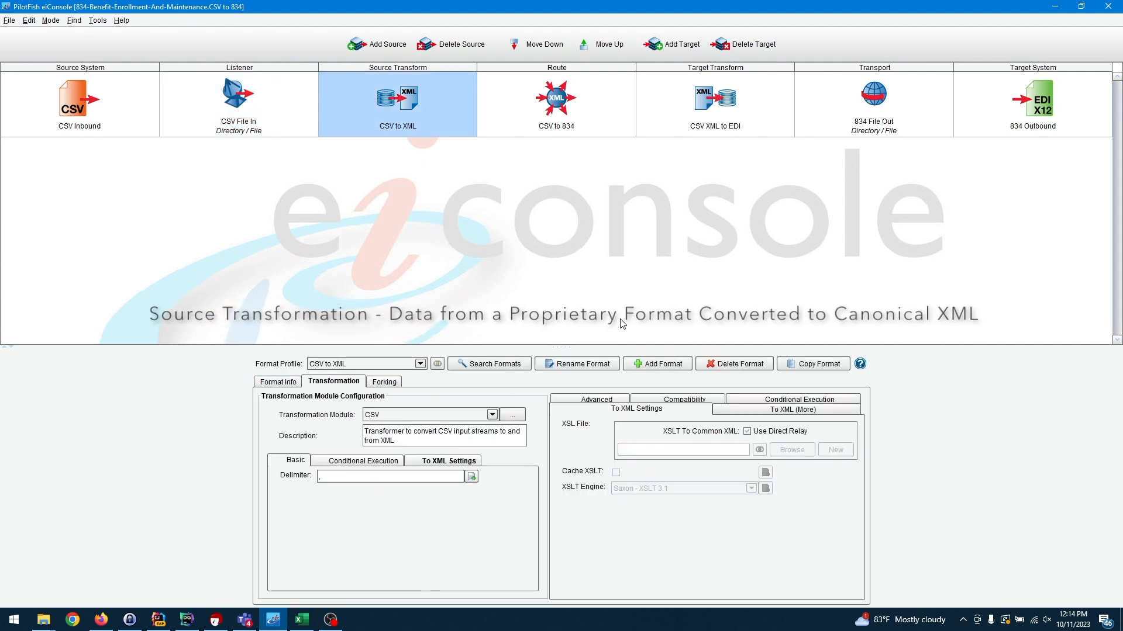
pyautogui.click(653, 365)
pyautogui.click(580, 325)
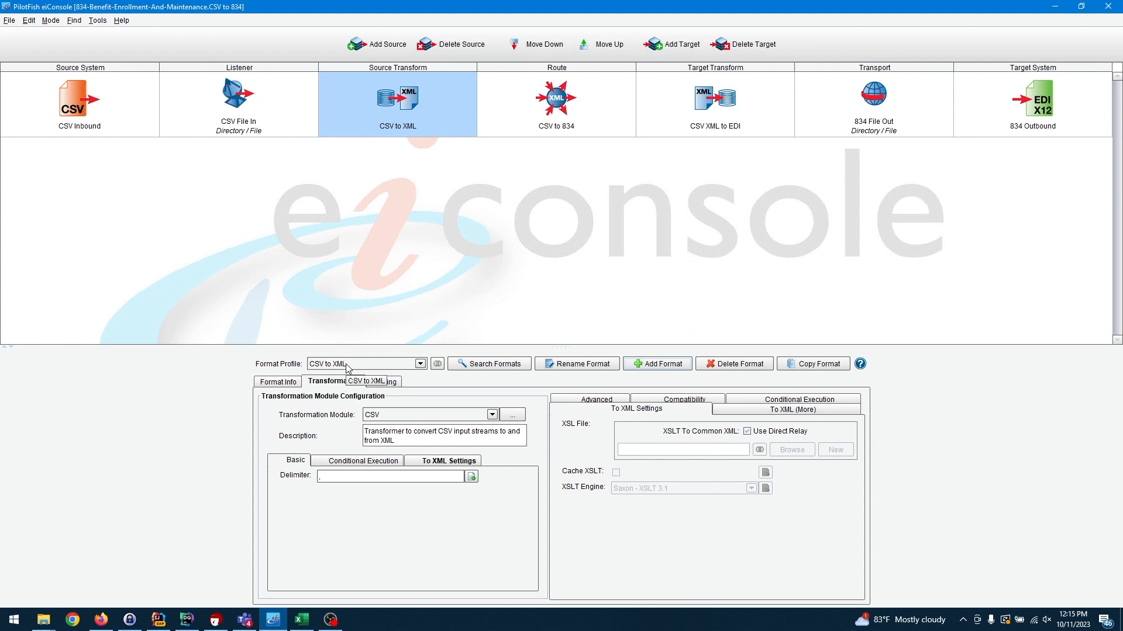
pyautogui.click(384, 415)
pyautogui.click(384, 416)
pyautogui.moveTo(353, 476); pyautogui.dragTo(289, 462)
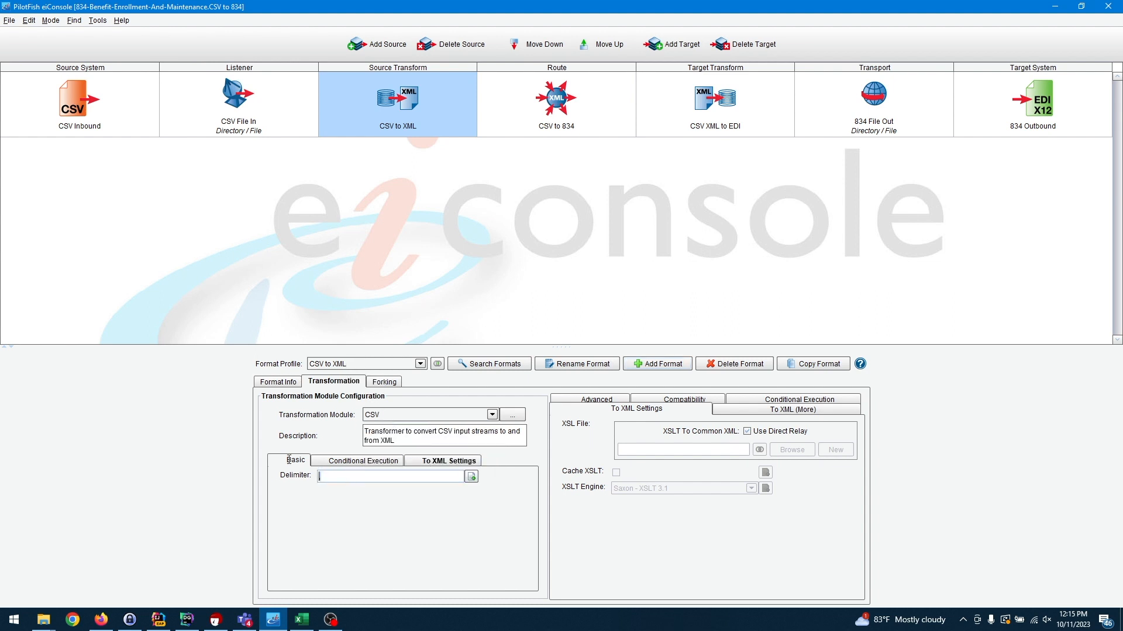
pyautogui.press('BackSpace')
pyautogui.write(',')
# - Examine the CSV module's To XML settings, including the list of input columns and the number of lines to skip
pyautogui.click(436, 464)
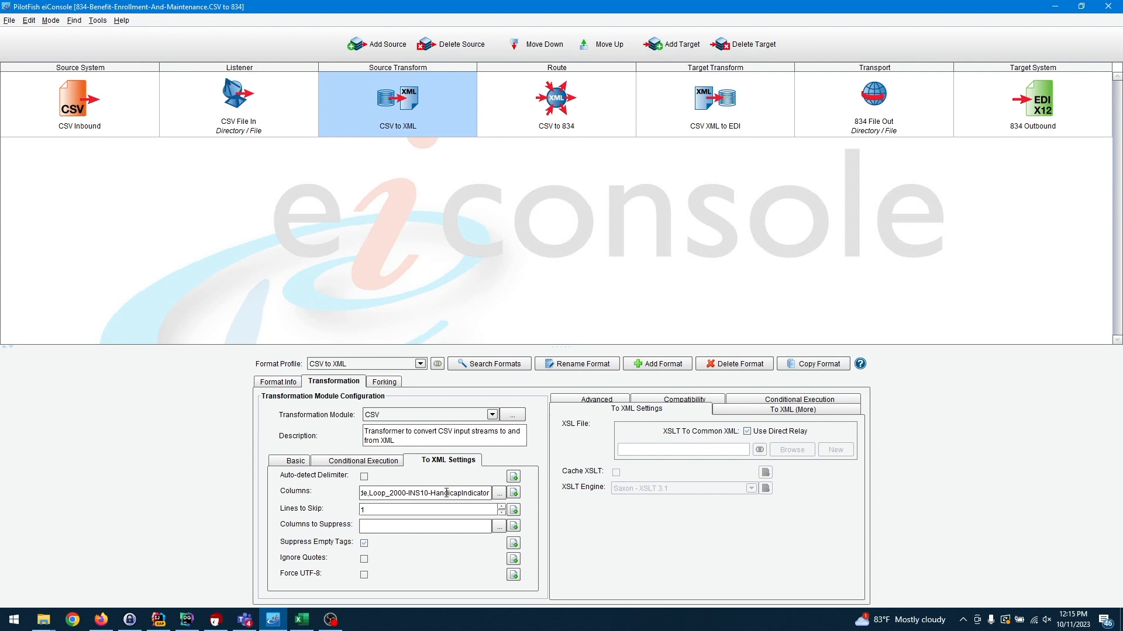
pyautogui.click(499, 493)
pyautogui.moveTo(628, 268)
pyautogui.mouseDown()
pyautogui.moveTo(620, 340)
pyautogui.moveTo(634, 255)
pyautogui.mouseUp()
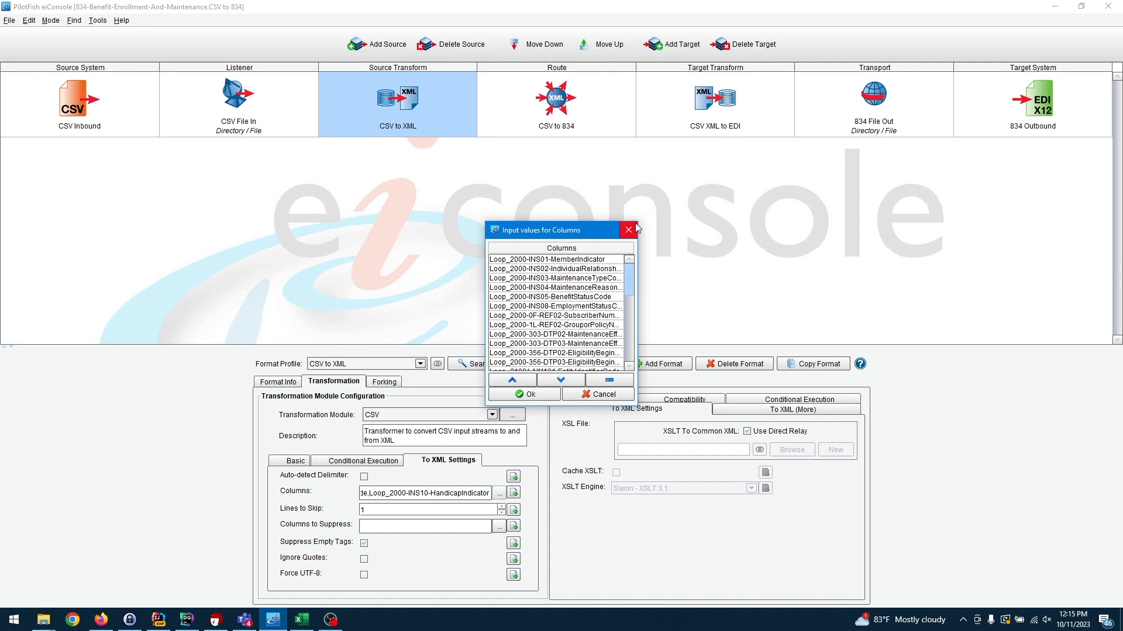
pyautogui.click(572, 398)
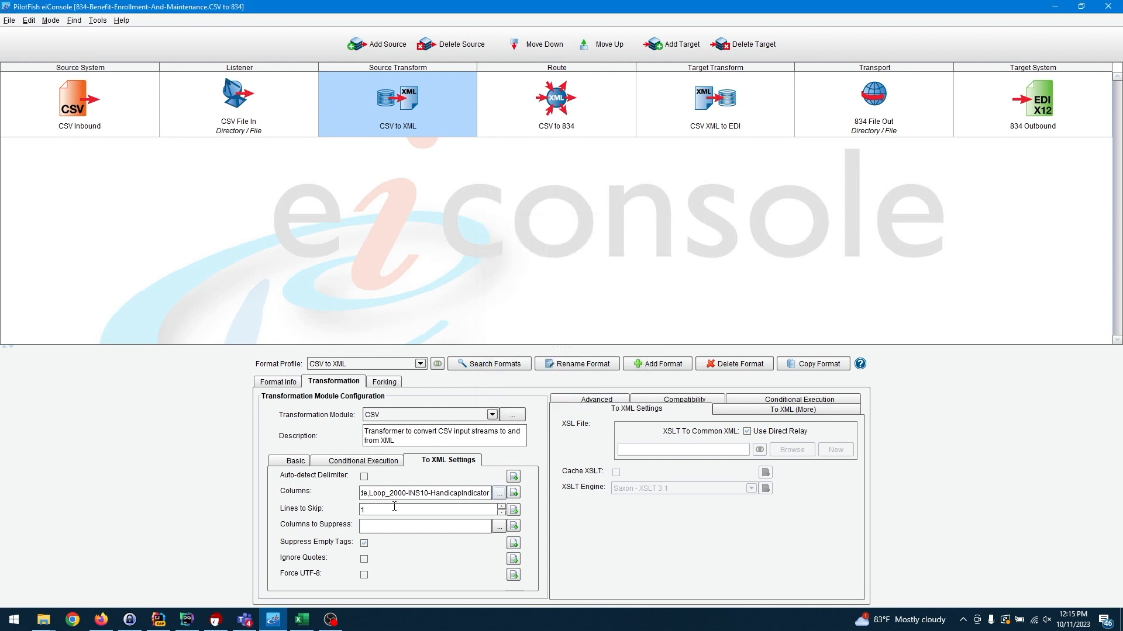
pyautogui.click(376, 508)
pyautogui.moveTo(375, 508); pyautogui.dragTo(350, 511)
# - Examine the routing rules configured for the CSV to 834 route stage
pyautogui.click(525, 87)
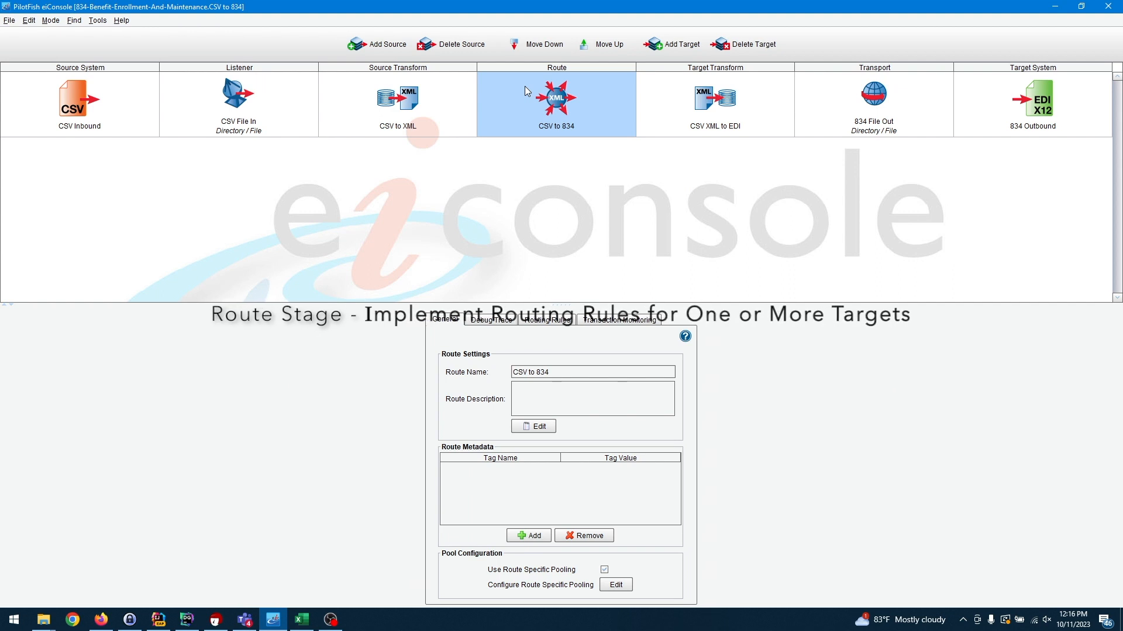
pyautogui.click(552, 324)
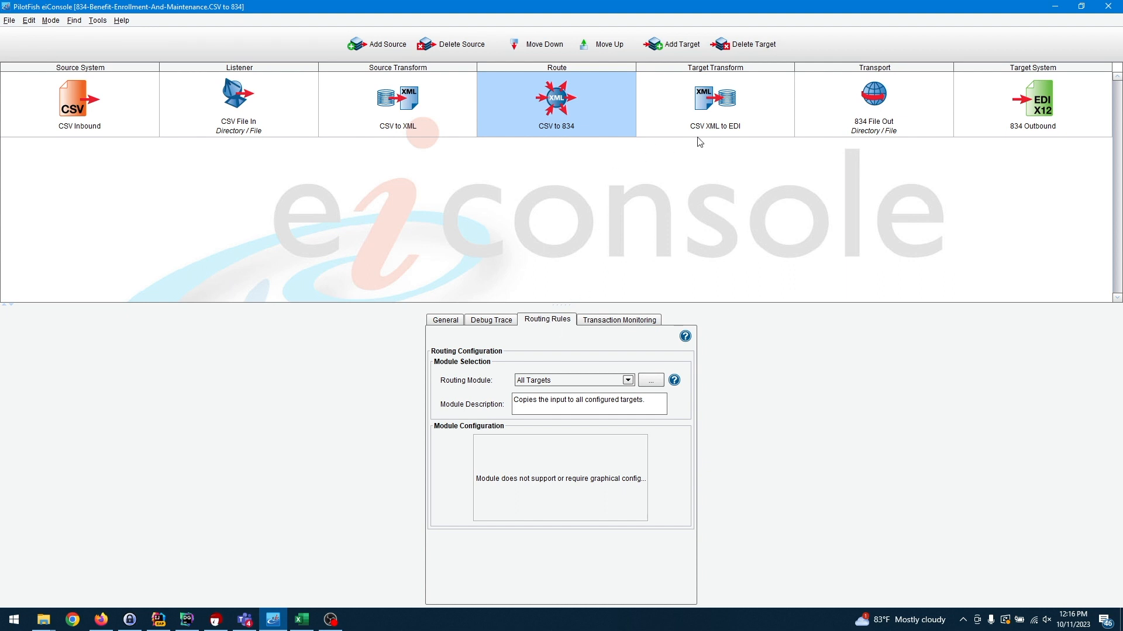
# - Open the generateEDI834.xslt mapping of the CSV XML to EDI target transform and expand the source XCSRecord and target Interchange nodes
pyautogui.click(690, 112)
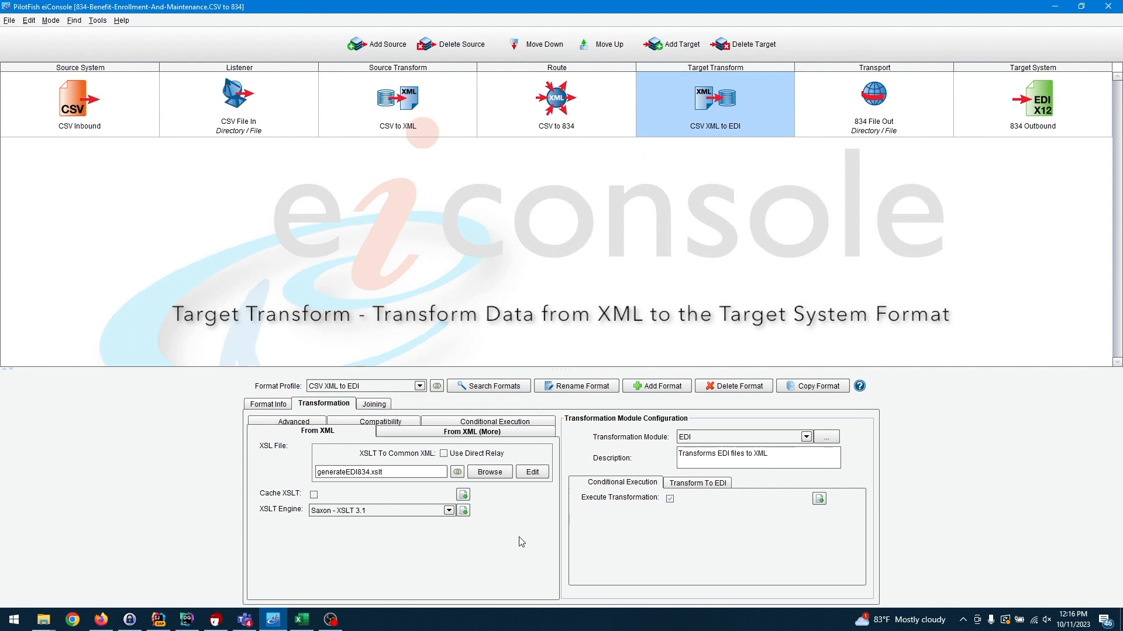
pyautogui.click(525, 475)
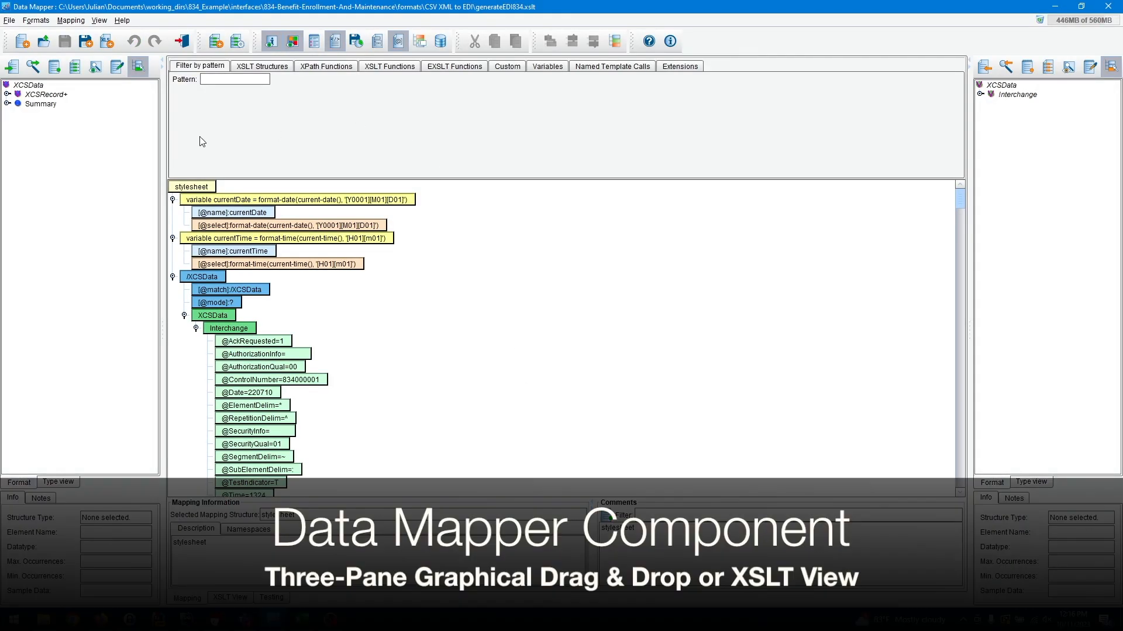
pyautogui.click(7, 94)
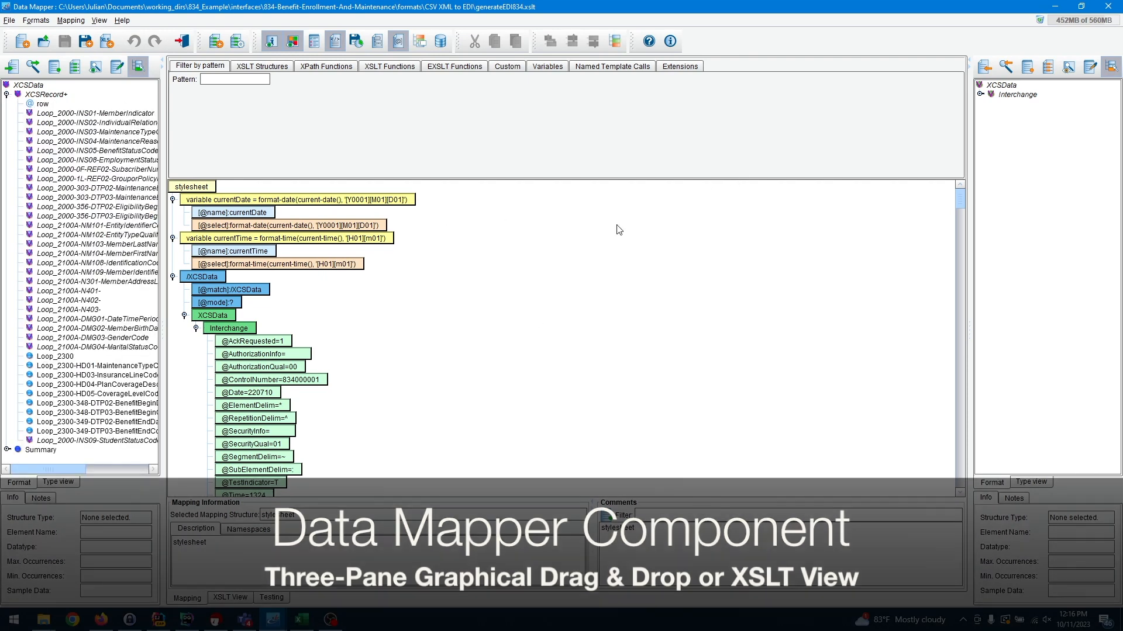
pyautogui.click(980, 95)
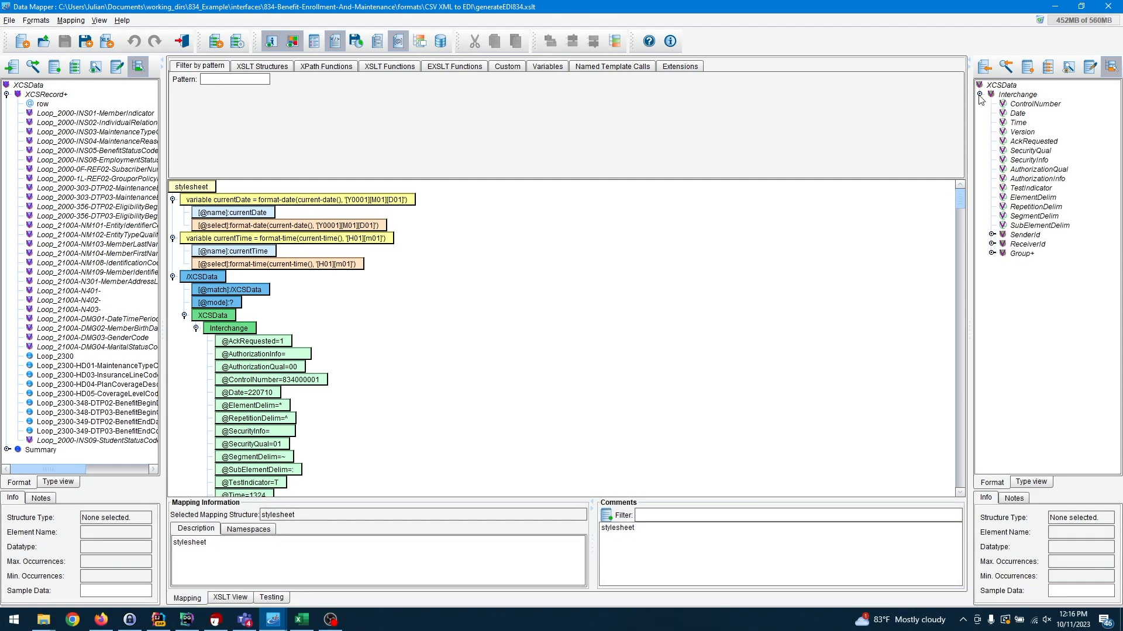
pyautogui.scroll(-15, 274, 346)
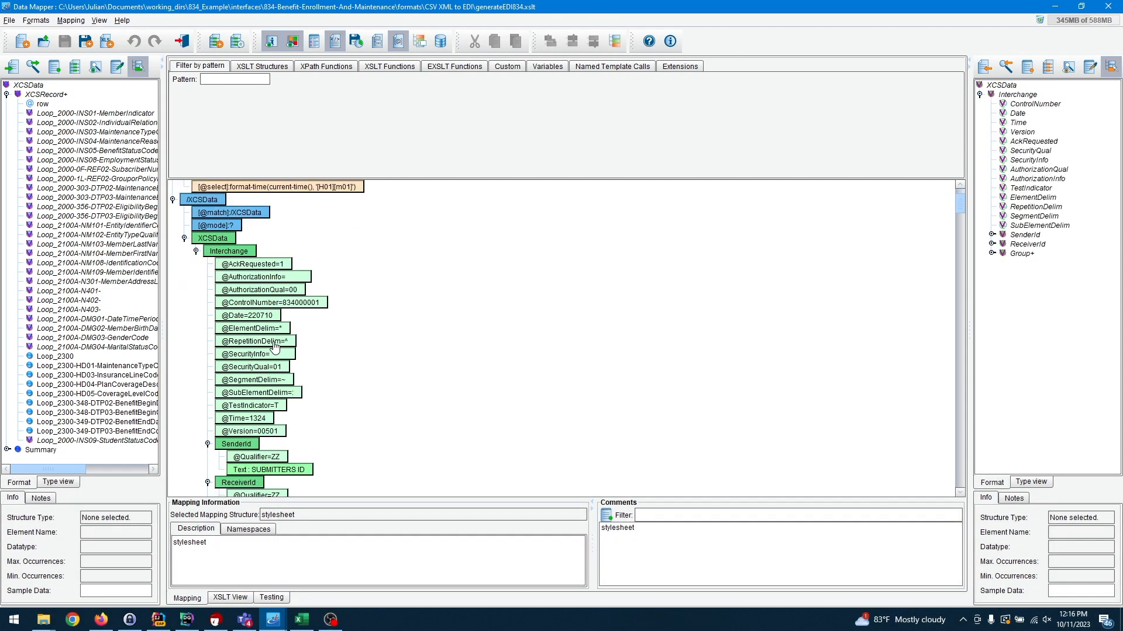
pyautogui.scroll(15, 537, 257)
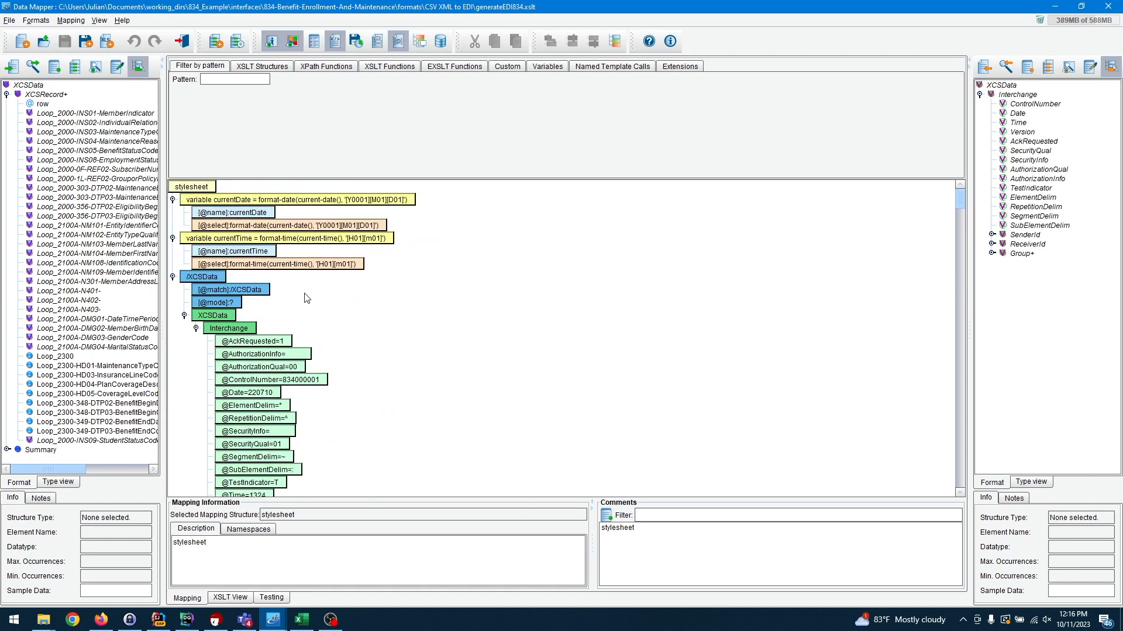
# - Delete the /XCSData template from the mapping stylesheet
pyautogui.click(200, 279)
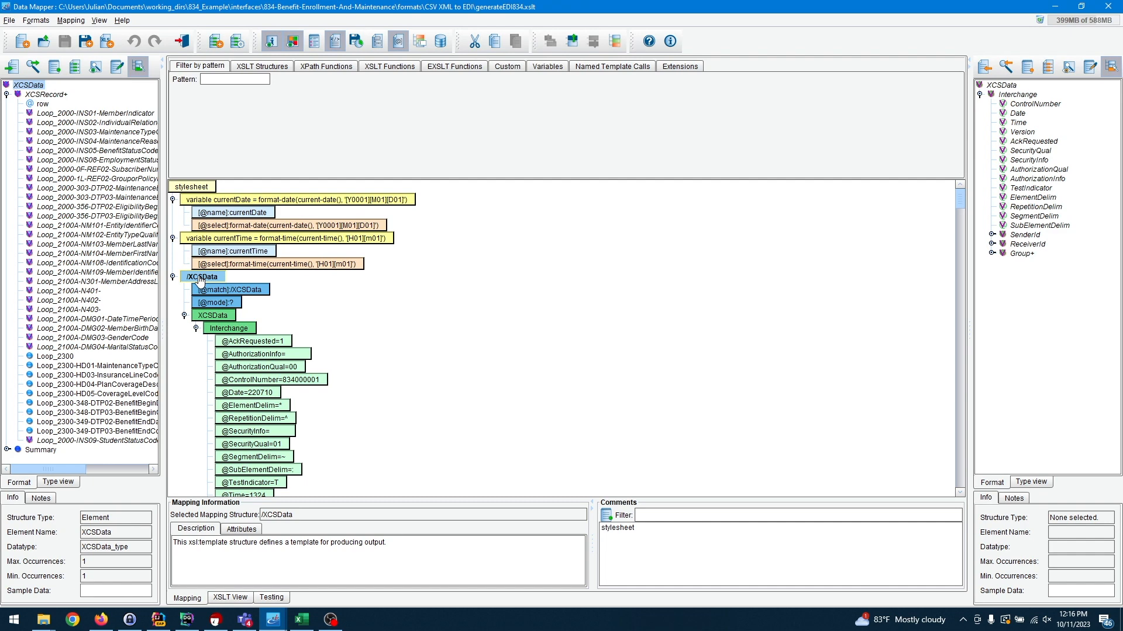
pyautogui.rightClick(201, 279)
pyautogui.click(225, 306)
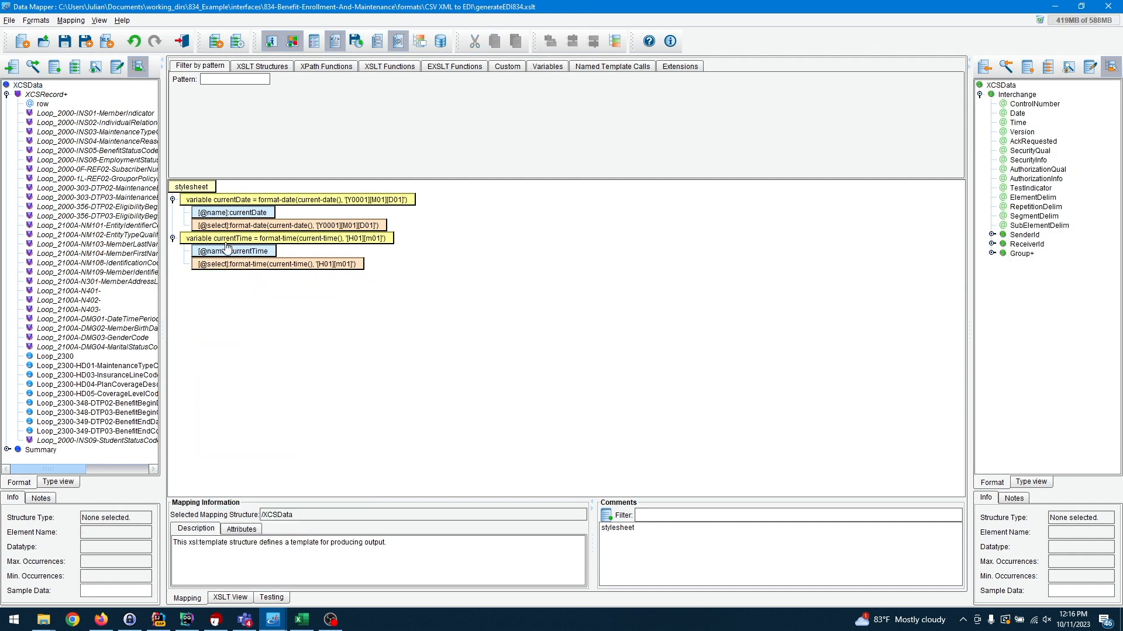
# - Add a /XCSData template to the stylesheet from the source XCSData node and place the target XCSData element inside it
pyautogui.click(18, 87)
pyautogui.moveTo(18, 88); pyautogui.dragTo(218, 186)
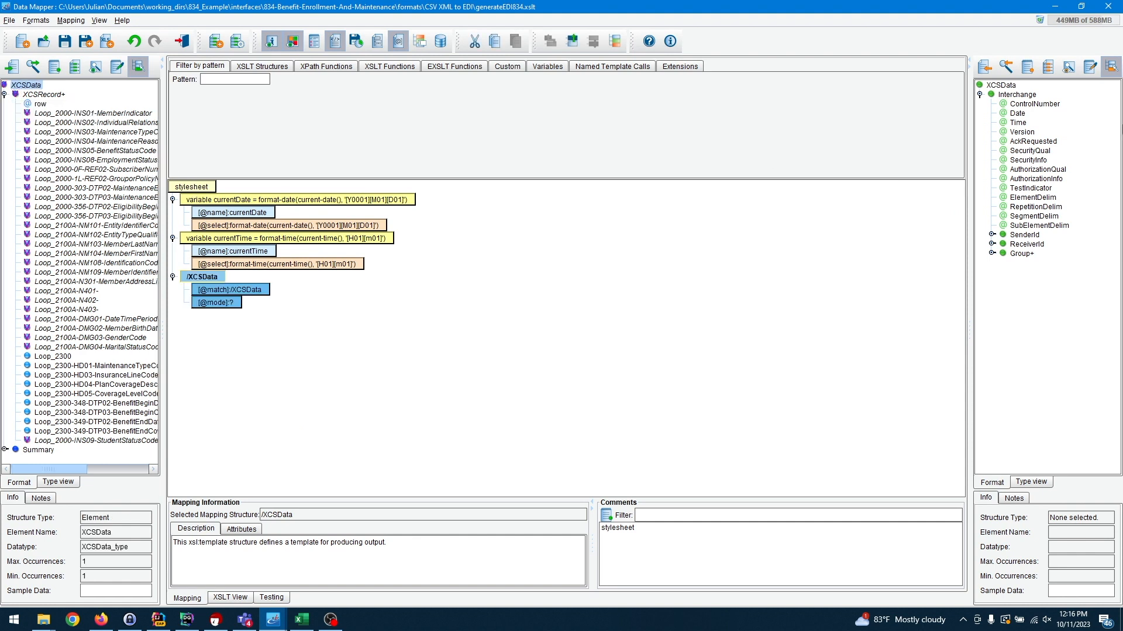
pyautogui.moveTo(1000, 85); pyautogui.dragTo(367, 287)
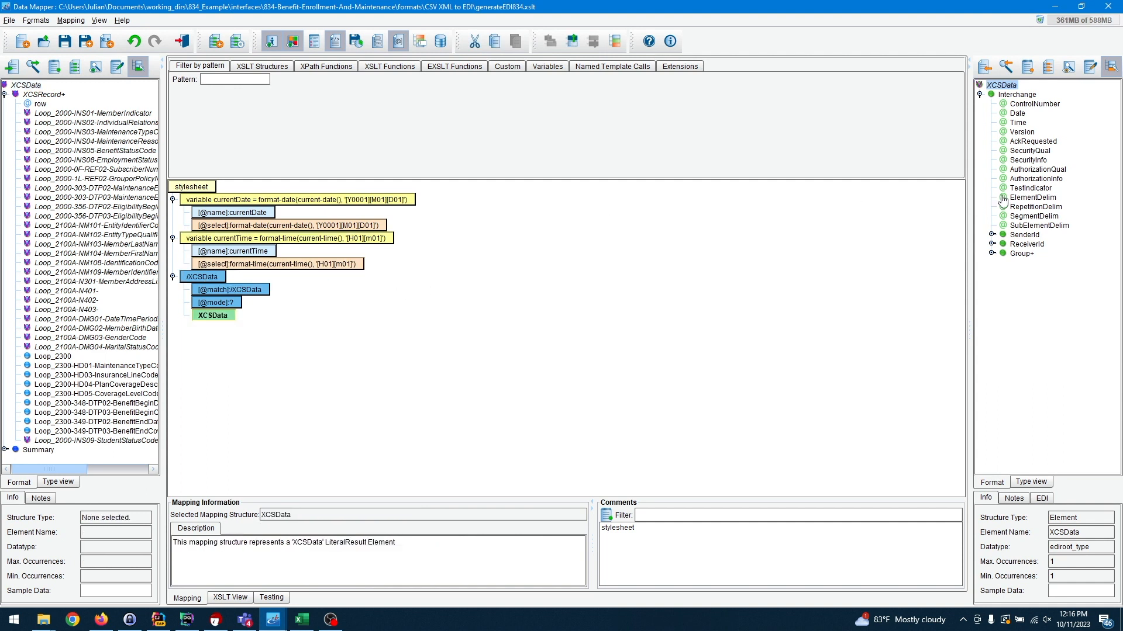
# - Add the target Interchange element with its attributes from ControlNumber through SubElementDelim inside the stylesheet's XCSData element
pyautogui.click(1003, 96)
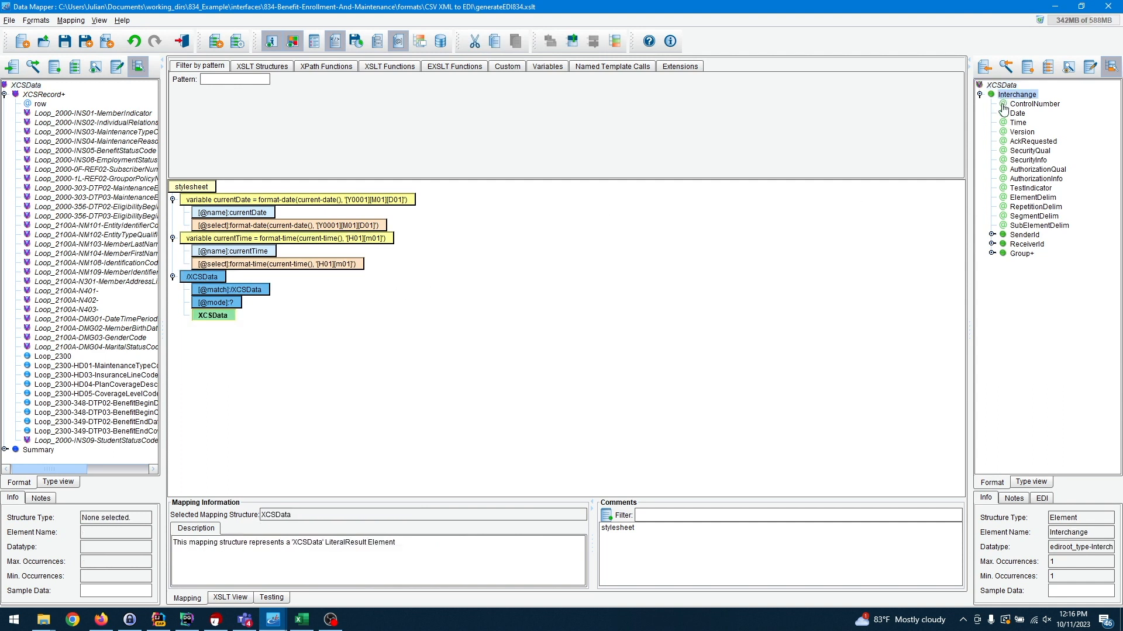
pyautogui.click(991, 253)
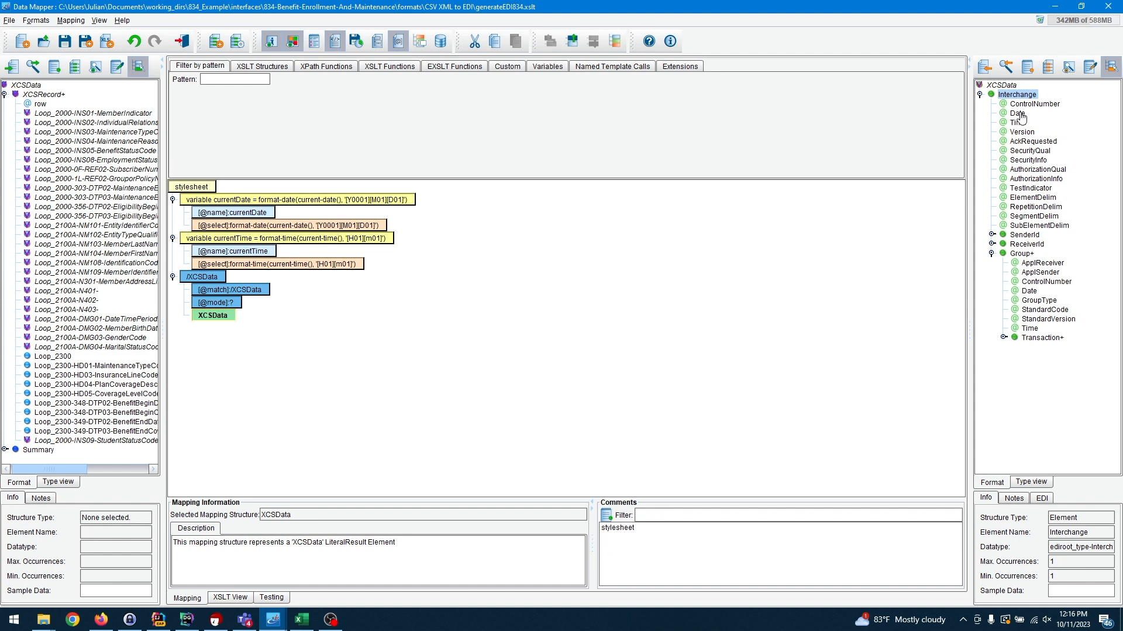
pyautogui.keyDown('shift'); pyautogui.click(1018, 226); pyautogui.keyUp('shift')
pyautogui.moveTo(1012, 127); pyautogui.dragTo(473, 354)
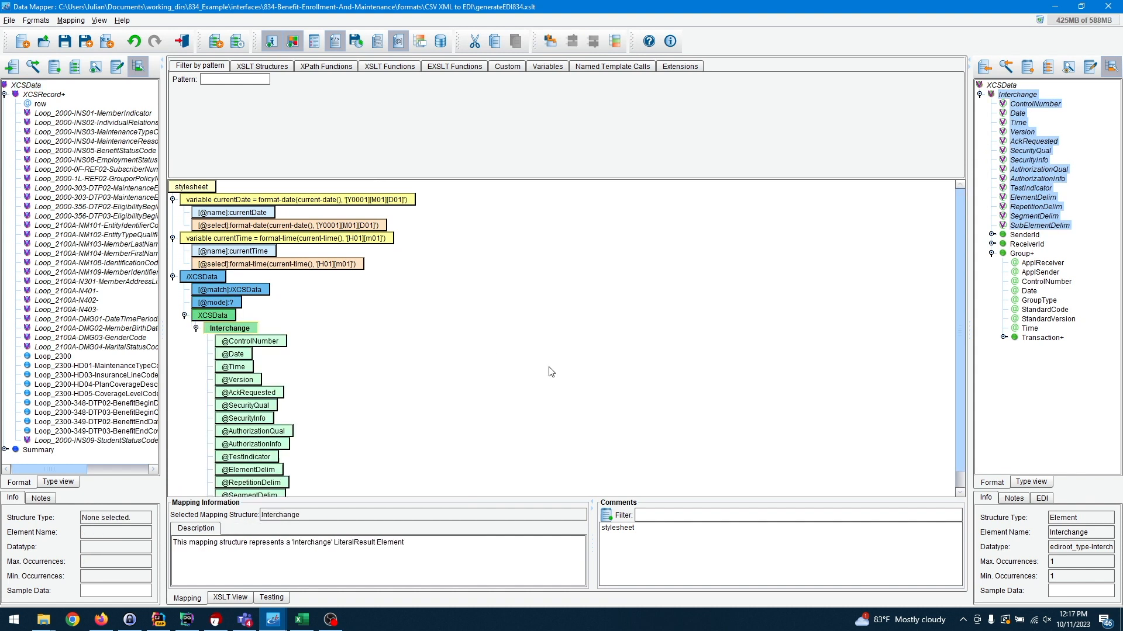
# - Place the target Group element with its nested Transaction element inside Interchange in the mapping
pyautogui.click(1022, 254)
pyautogui.click(1003, 339)
pyautogui.click(1029, 338)
pyautogui.moveTo(1023, 258)
pyautogui.mouseDown()
pyautogui.moveTo(854, 228)
pyautogui.moveTo(724, 310)
pyautogui.moveTo(499, 311)
pyautogui.moveTo(448, 298)
pyautogui.moveTo(310, 333)
pyautogui.moveTo(258, 318)
pyautogui.mouseUp()
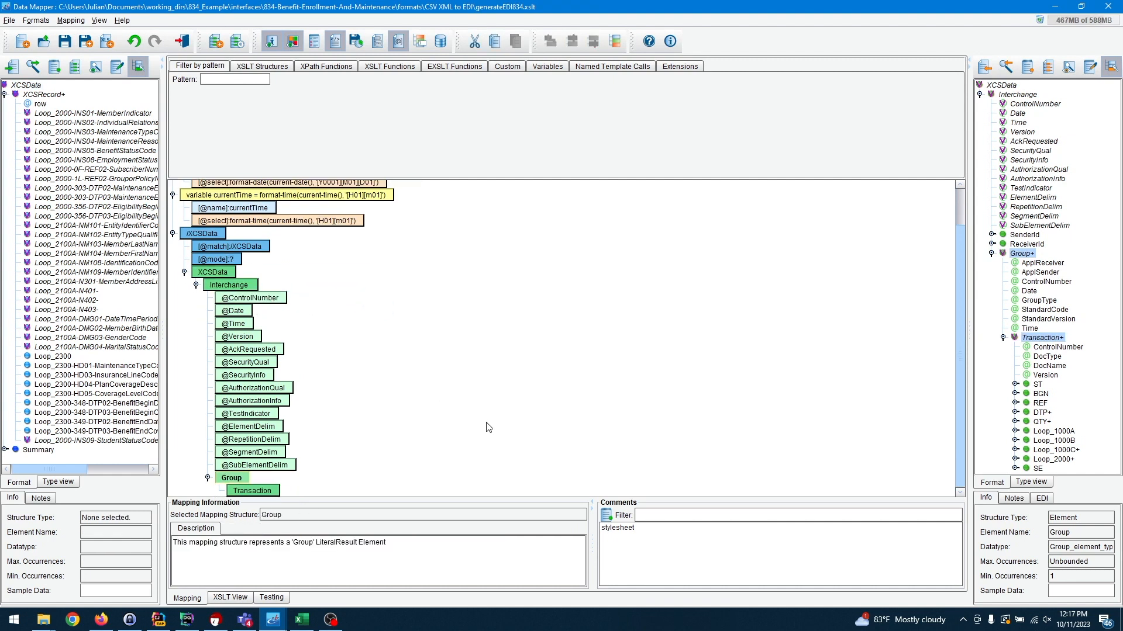
# - Add the target Loop_2000 element with its child segments and loops from INS through LE under Transaction
pyautogui.click(1016, 459)
pyautogui.click(1052, 292)
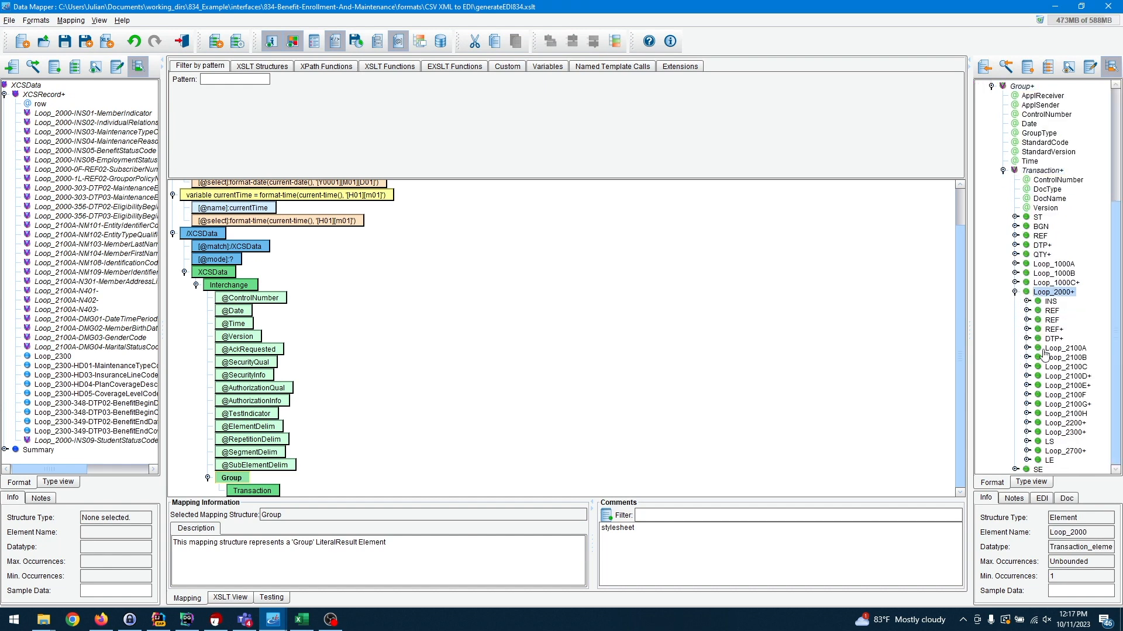
pyautogui.keyDown('shift'); pyautogui.click(1052, 461); pyautogui.keyUp('shift')
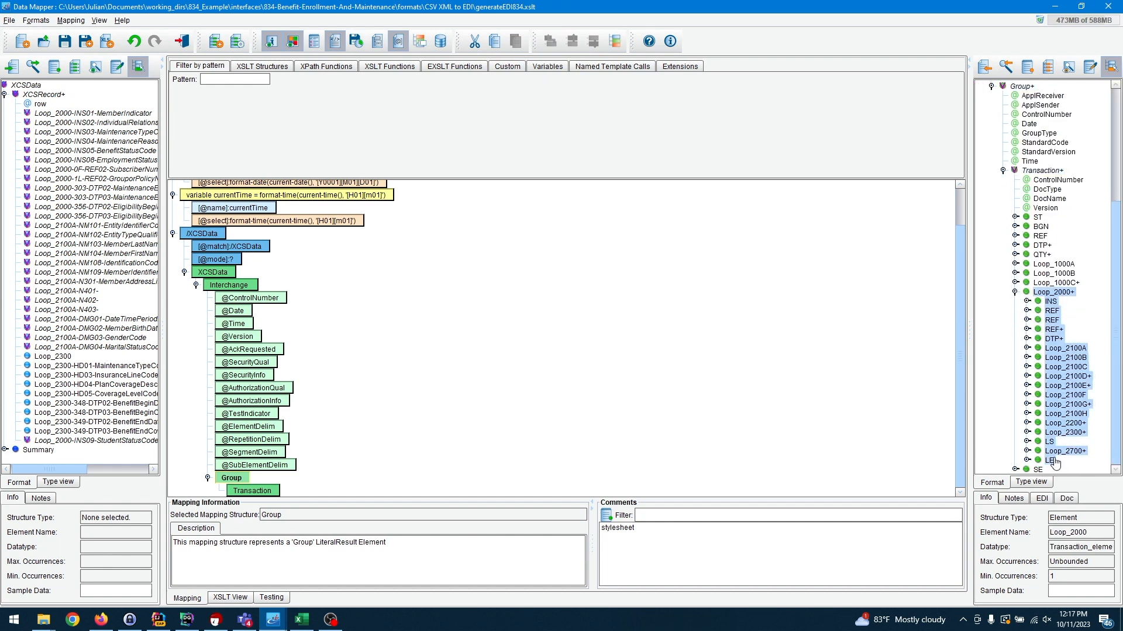
pyautogui.moveTo(1037, 297); pyautogui.dragTo(250, 496)
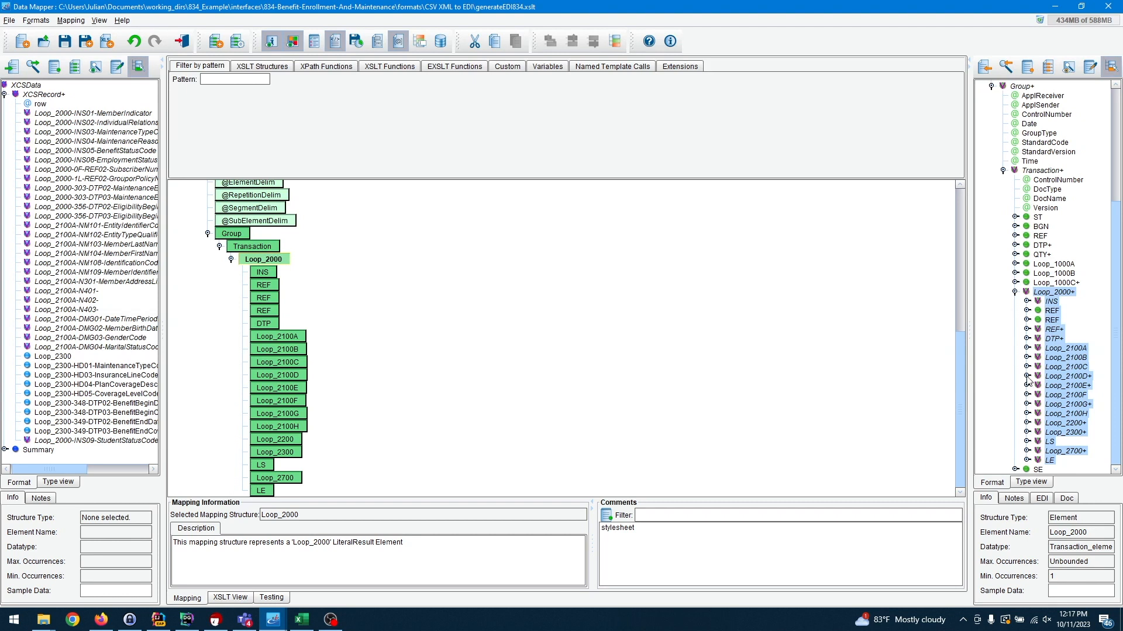
# - Add the target INS01, INS02 and INS03 elements inside the mapping's INS segment
pyautogui.click(1027, 302)
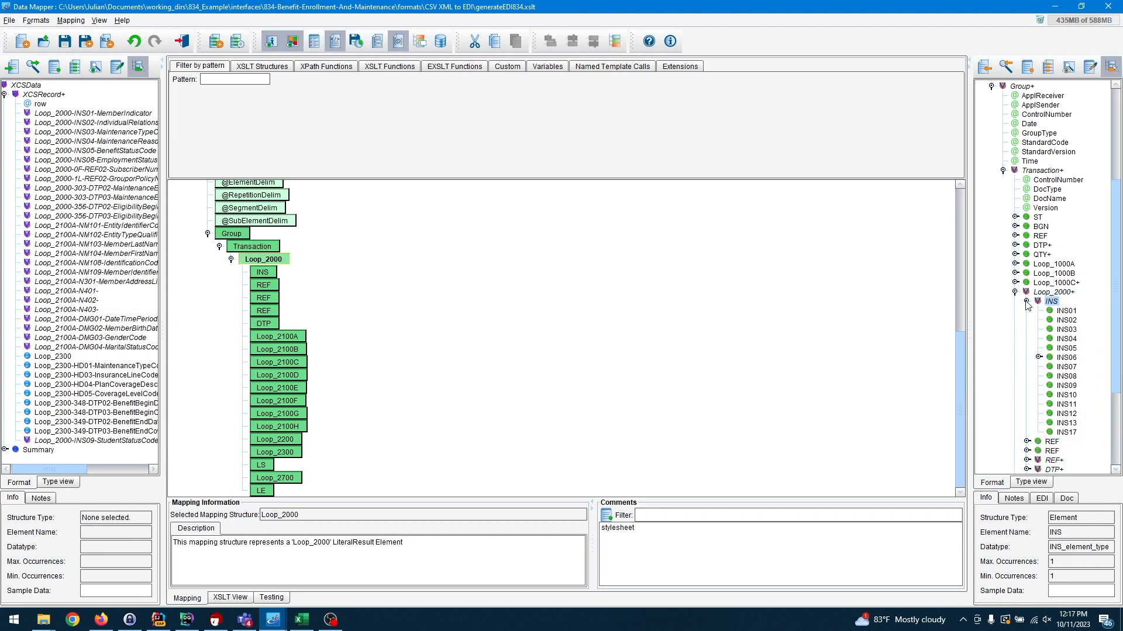
pyautogui.click(1065, 311)
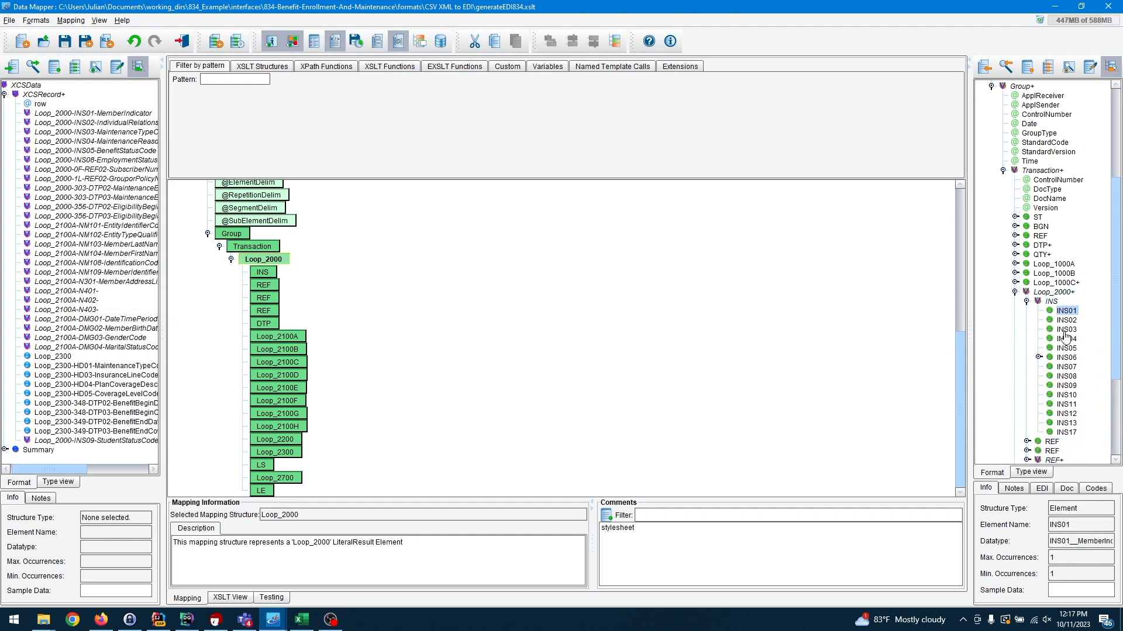
pyautogui.keyDown('shift'); pyautogui.click(1064, 331); pyautogui.keyUp('shift')
pyautogui.moveTo(1065, 334); pyautogui.dragTo(269, 282)
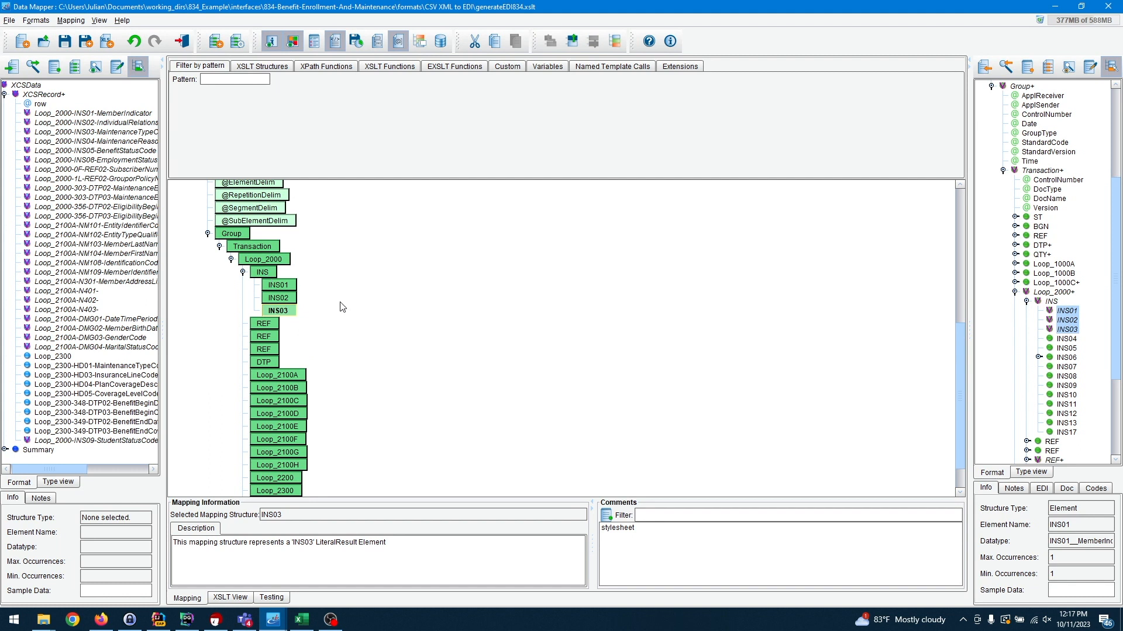
# - Map the source MemberIndicator, IndividualRelationshipCode and MaintenanceTypeCode fields to INS01, INS02 and INS03 respectively
pyautogui.click(286, 297)
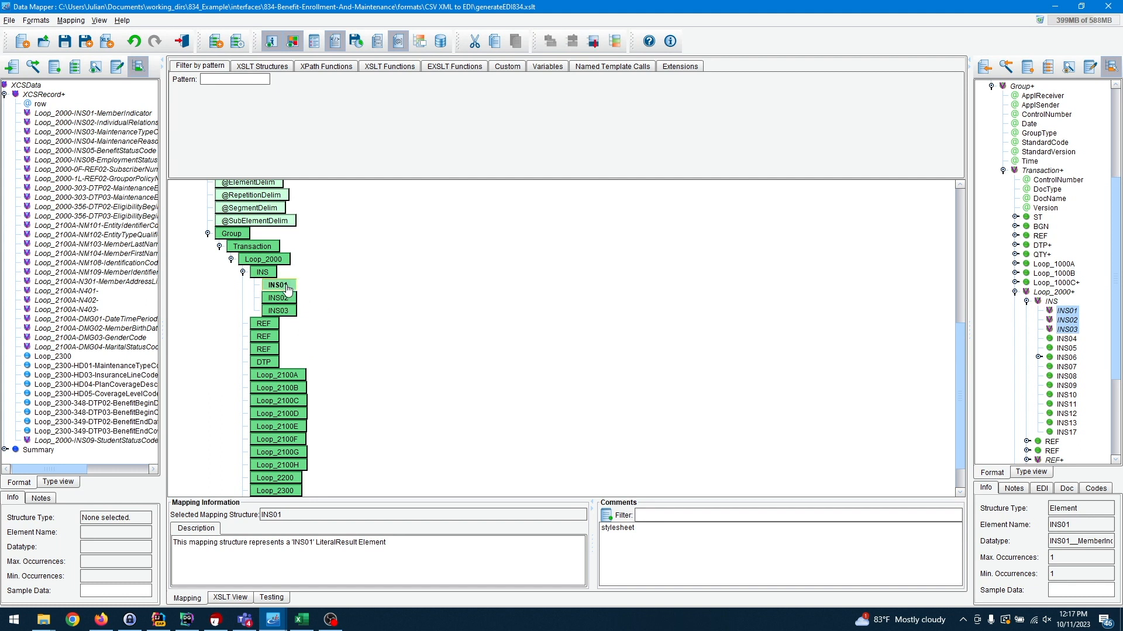
pyautogui.click(287, 312)
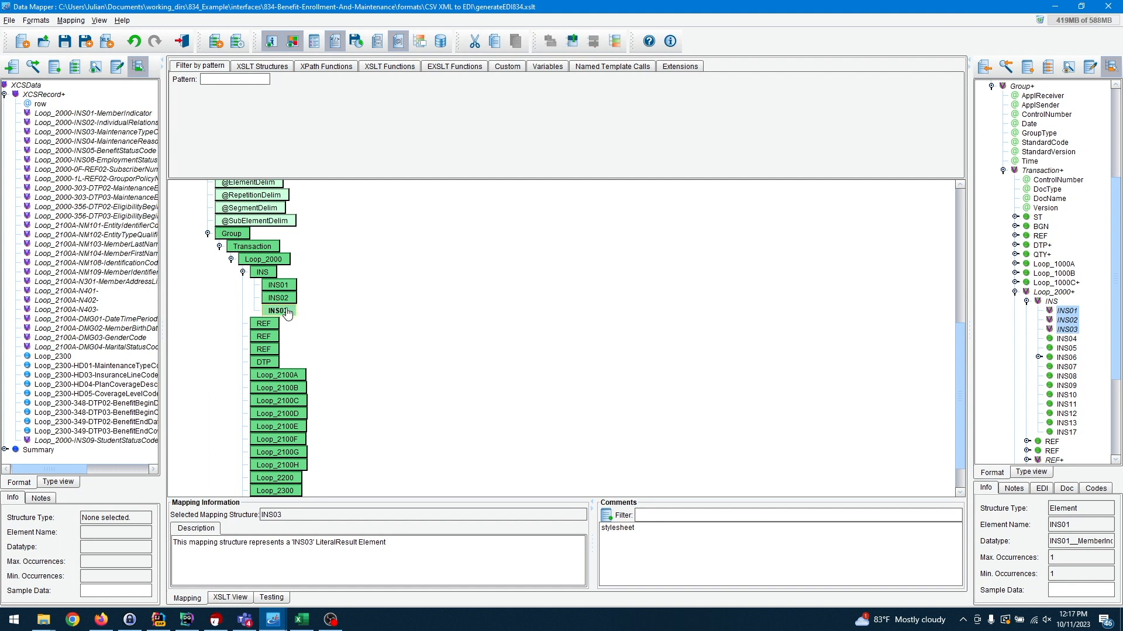
pyautogui.moveTo(61, 115); pyautogui.dragTo(285, 288)
pyautogui.moveTo(107, 126); pyautogui.dragTo(281, 332)
pyautogui.moveTo(88, 133); pyautogui.dragTo(248, 367)
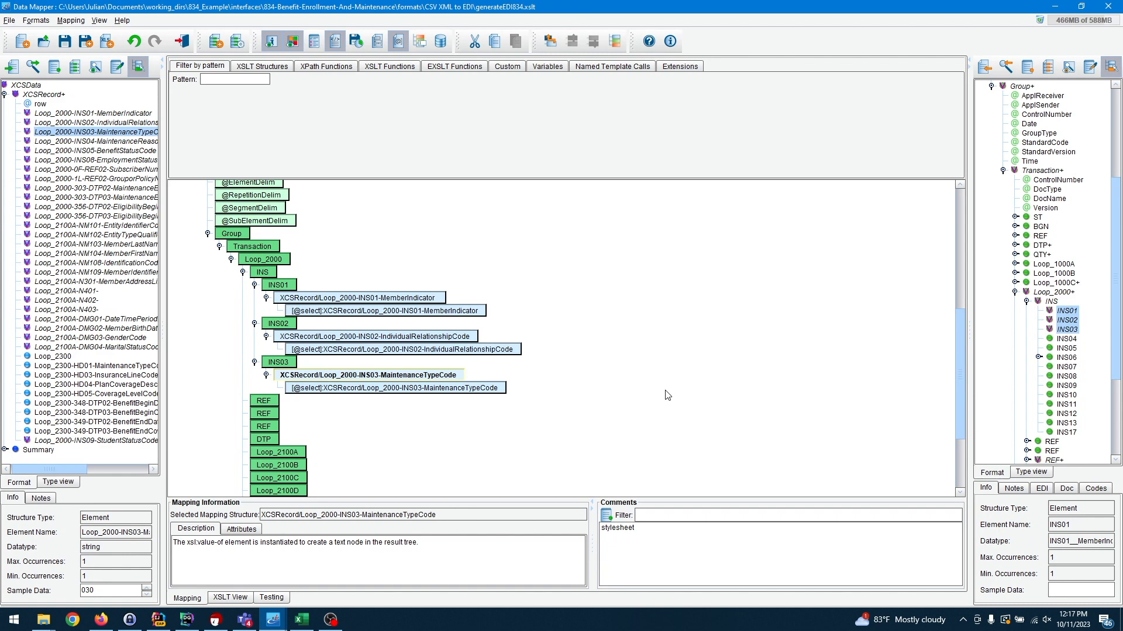
# - Reload the generateEDI834.xslt mapping and discard its unsaved changes
pyautogui.scroll(6, 1044, 286)
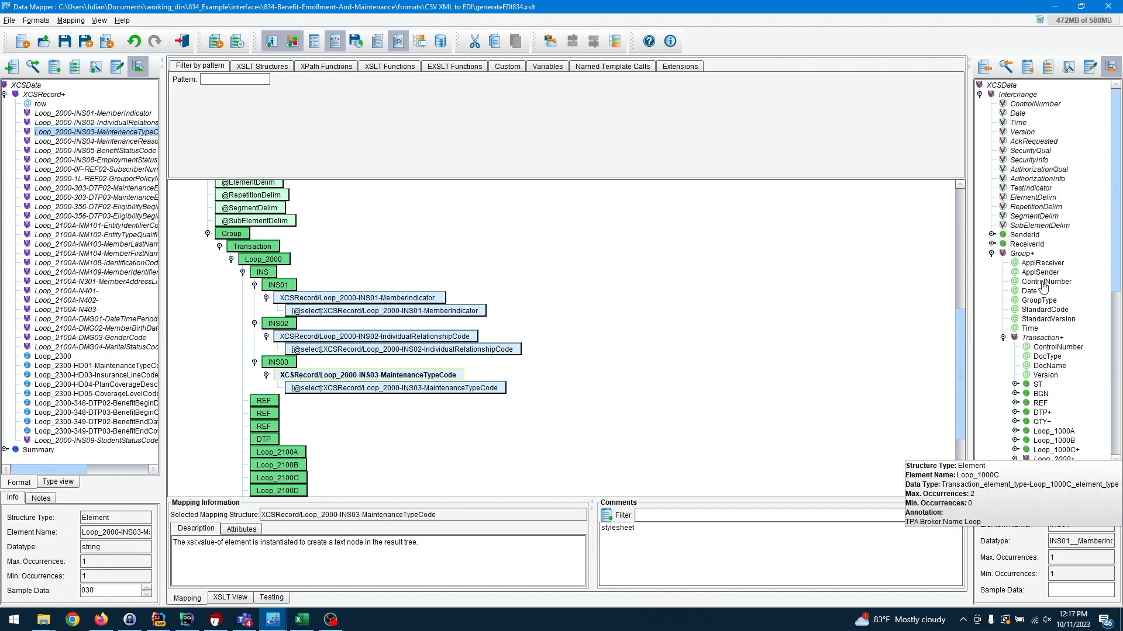
pyautogui.scroll(-7, 1043, 287)
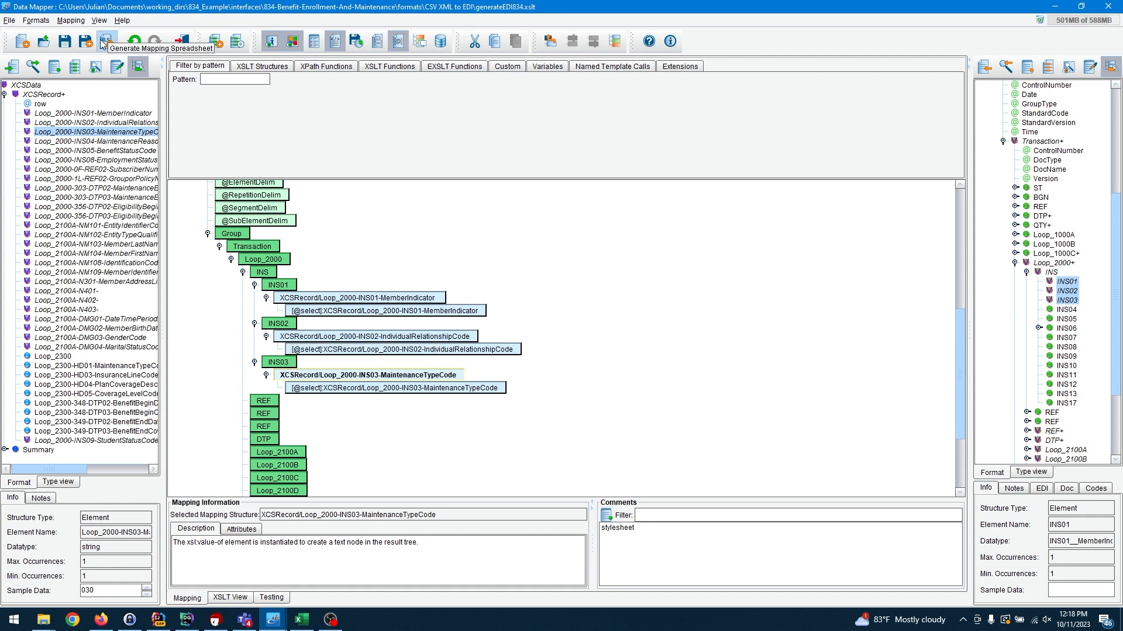
pyautogui.click(10, 20)
pyautogui.click(30, 59)
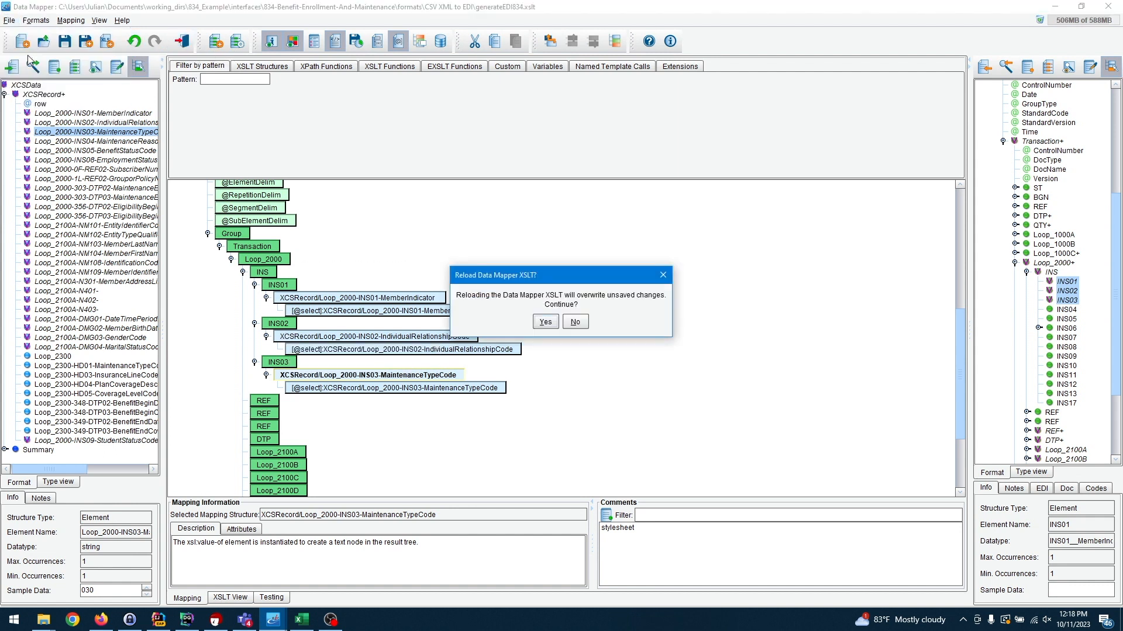
pyautogui.click(552, 325)
# - Examine the complete mapping, from the ST and BGN text values through the Loop_2000 for-each and its conditions to Loop_2100A
pyautogui.scroll(-7, 430, 355)
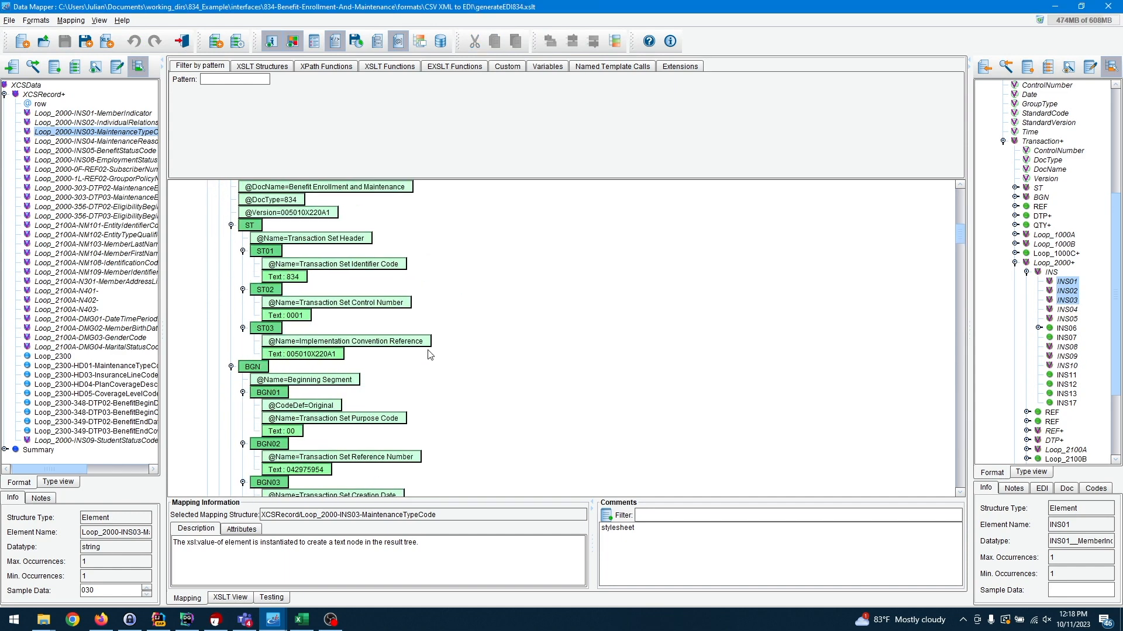
pyautogui.click(292, 278)
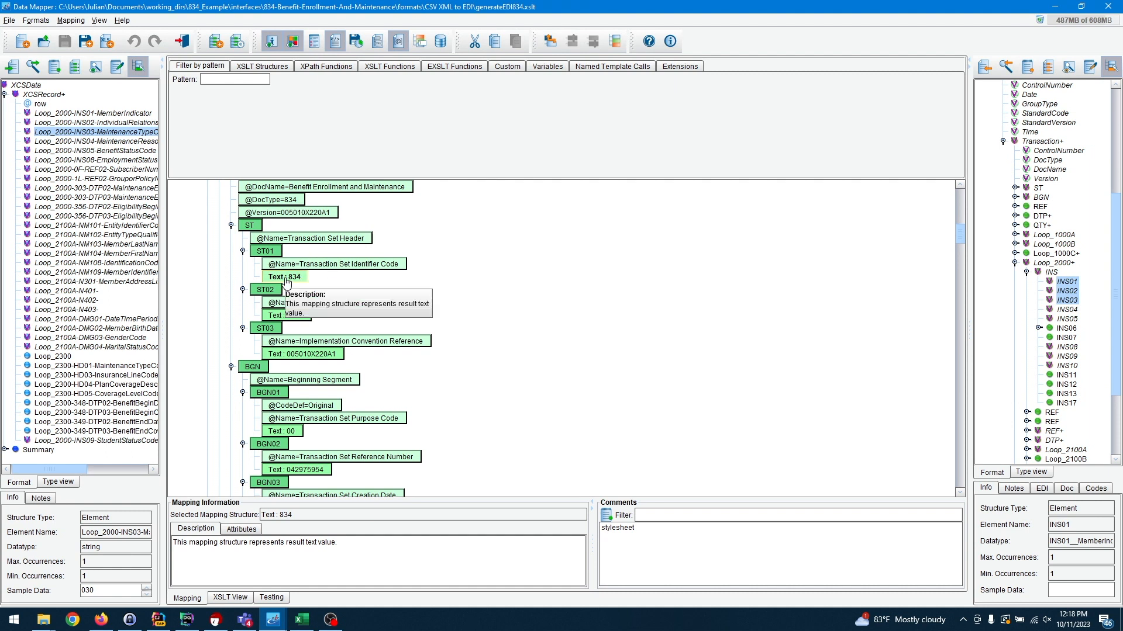
pyautogui.click(308, 354)
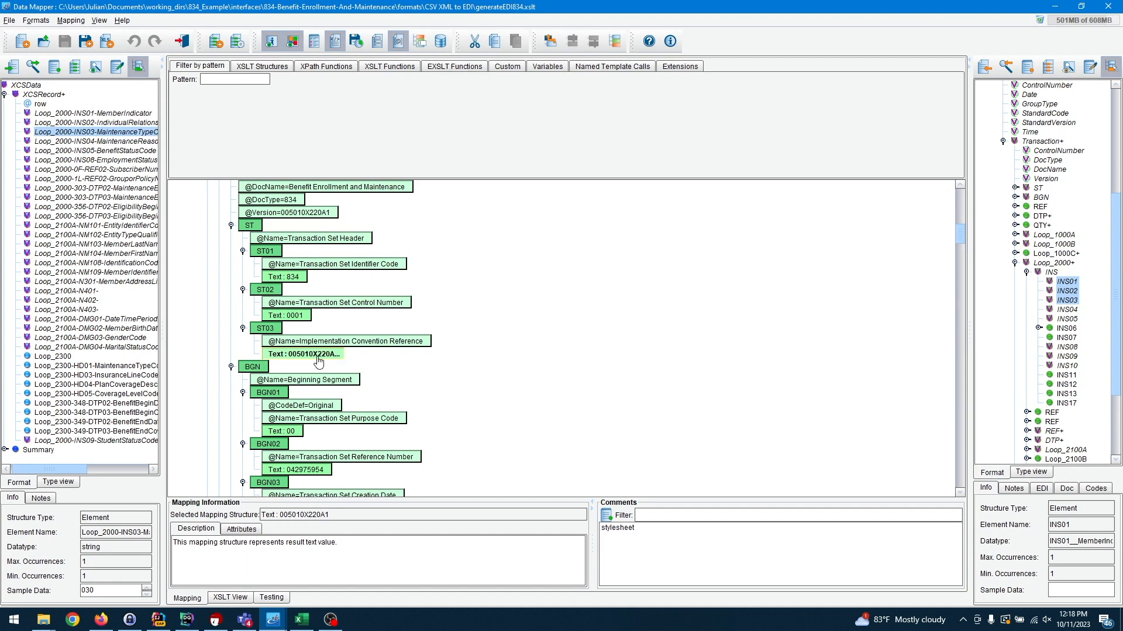
pyautogui.scroll(-10, 431, 403)
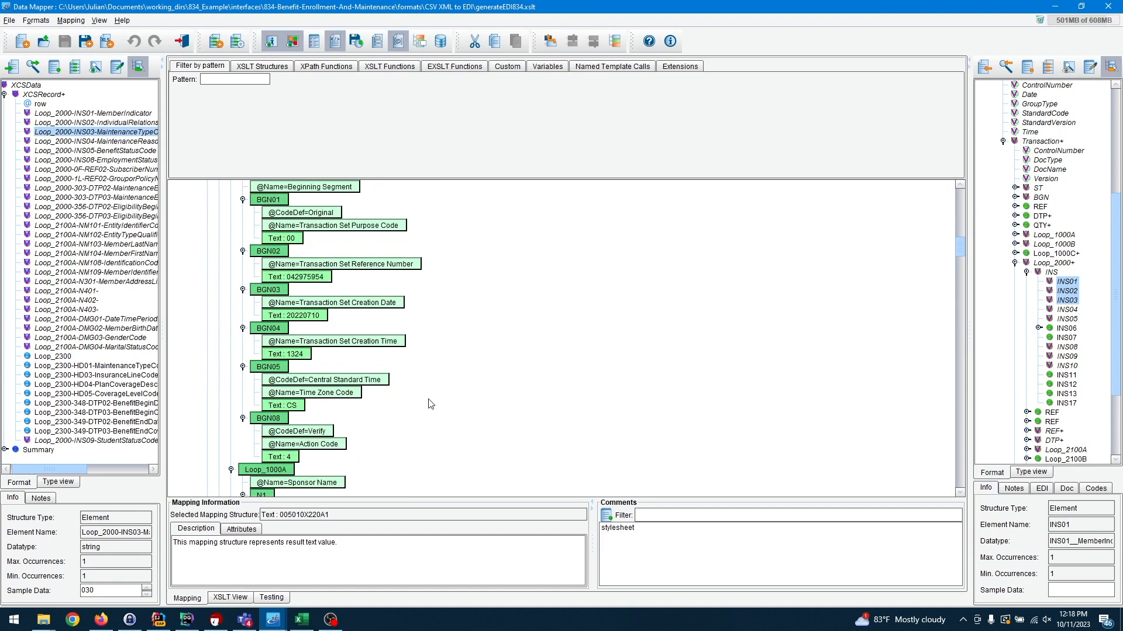
pyautogui.scroll(-5, 431, 404)
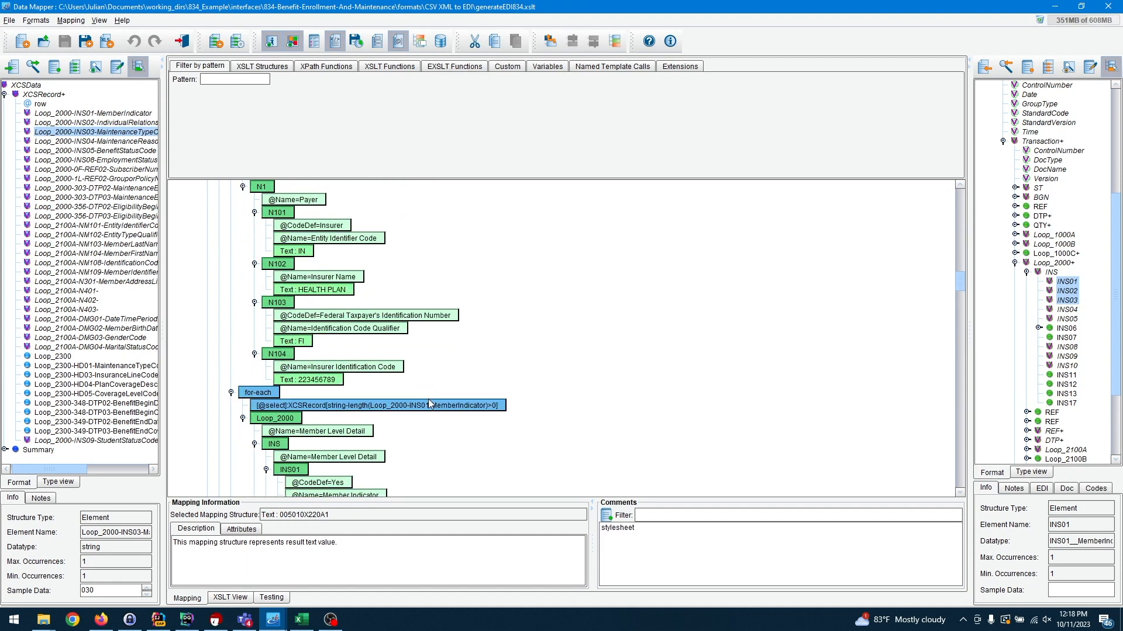
pyautogui.scroll(-20, 431, 403)
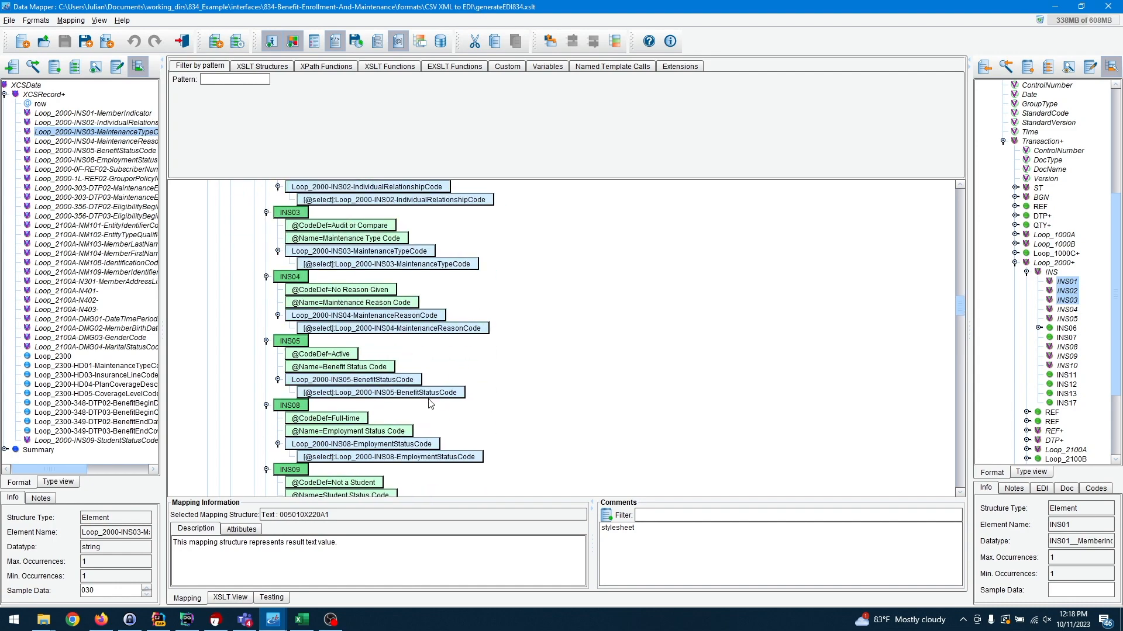
pyautogui.scroll(-10, 431, 403)
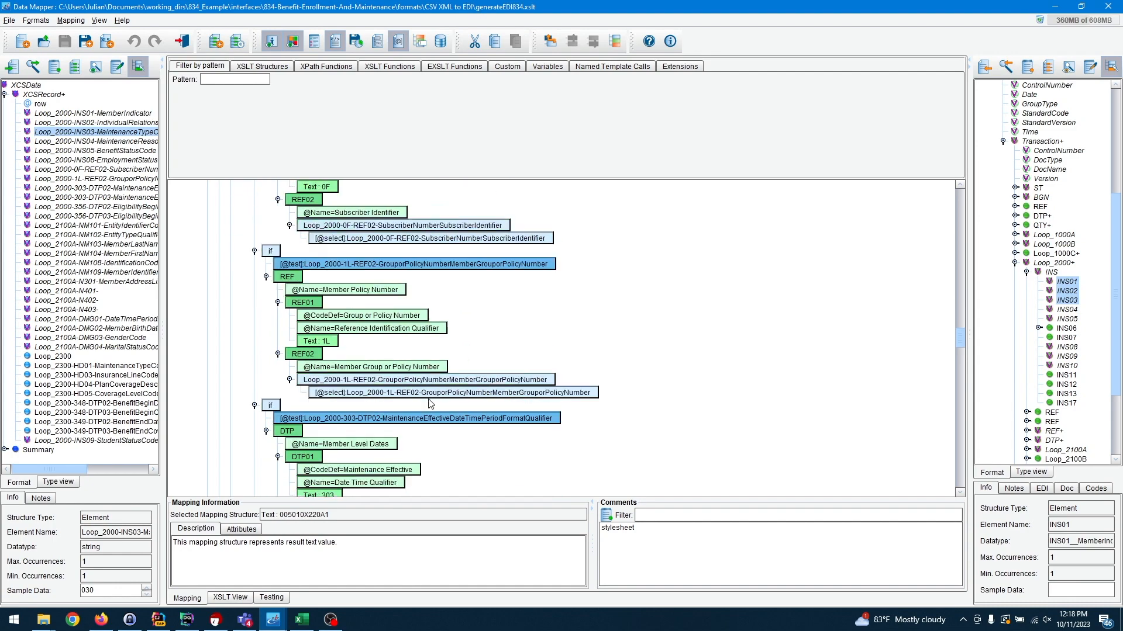
pyautogui.scroll(-5, 431, 403)
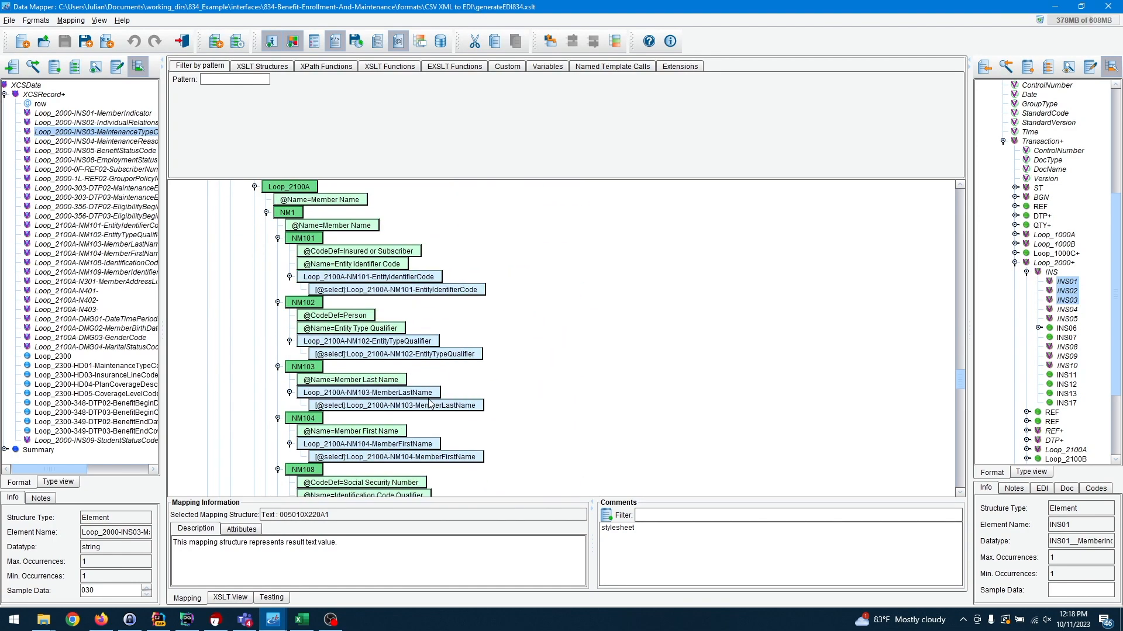
pyautogui.scroll(20, 579, 362)
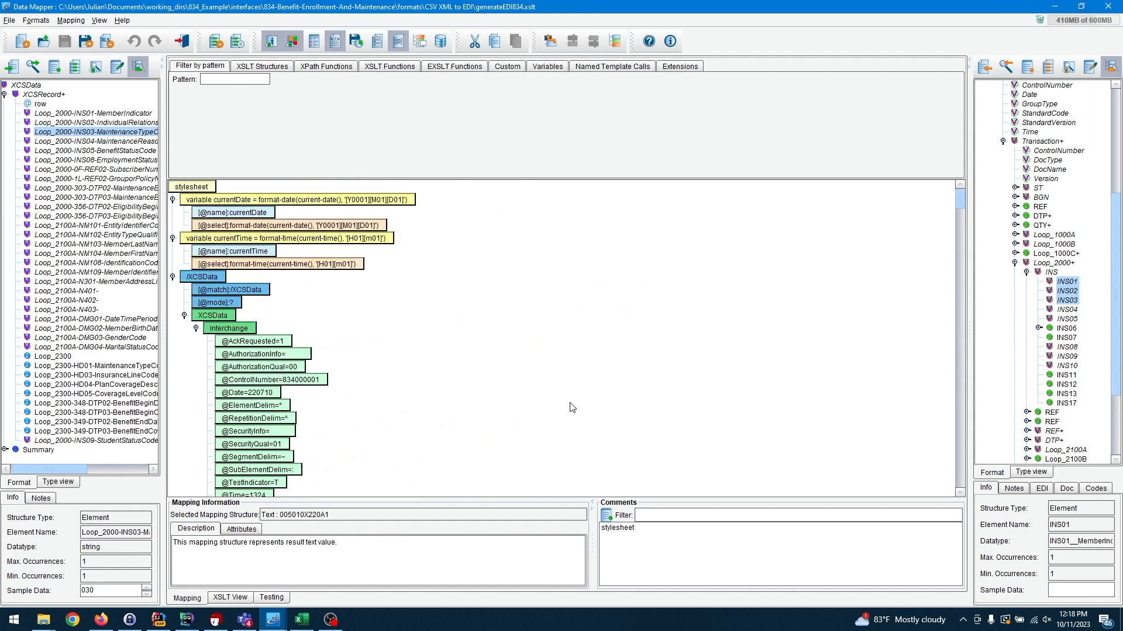
# - Read 834.csv from the data\input\834 folder as the source format with the CSV reader, and expand its XCSRecord node
pyautogui.click(16, 71)
pyautogui.click(641, 252)
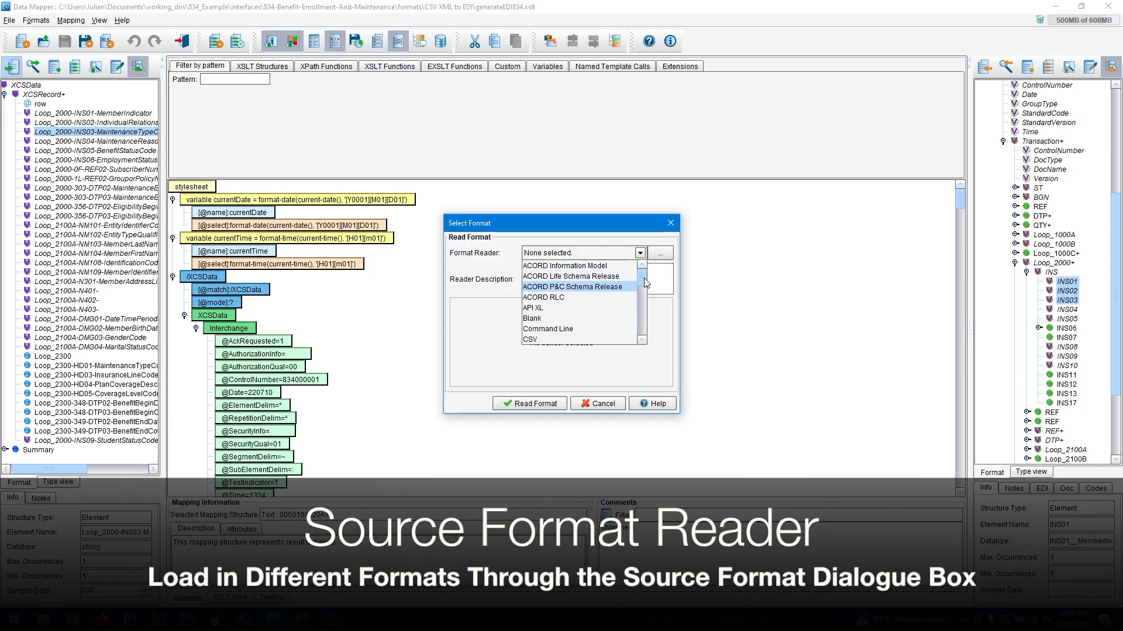
pyautogui.scroll(-2, 646, 283)
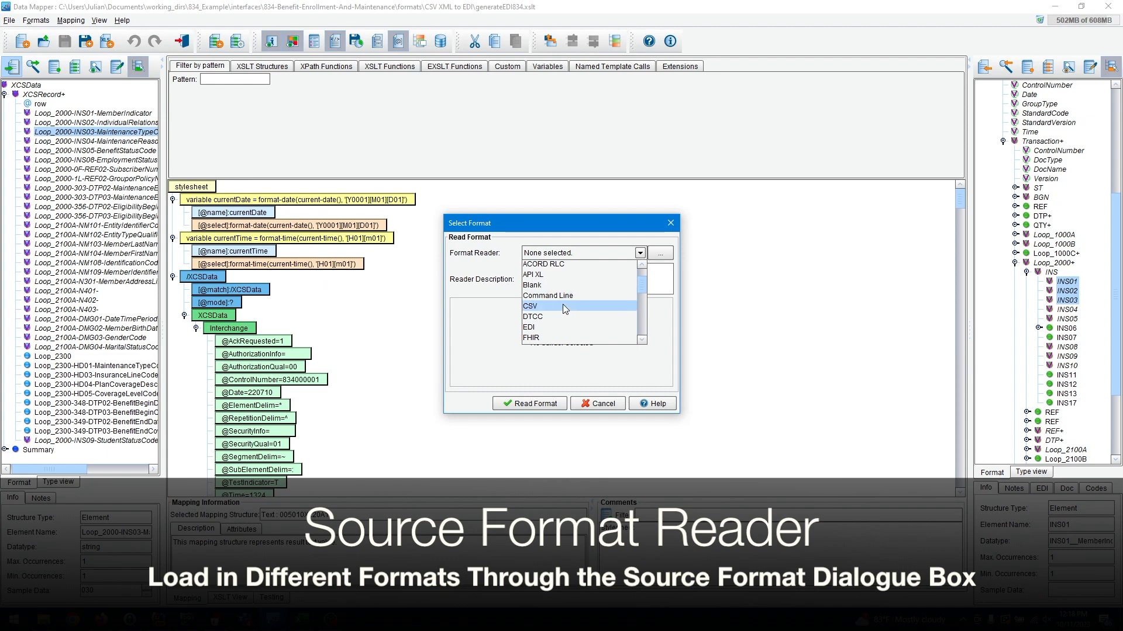
pyautogui.click(563, 304)
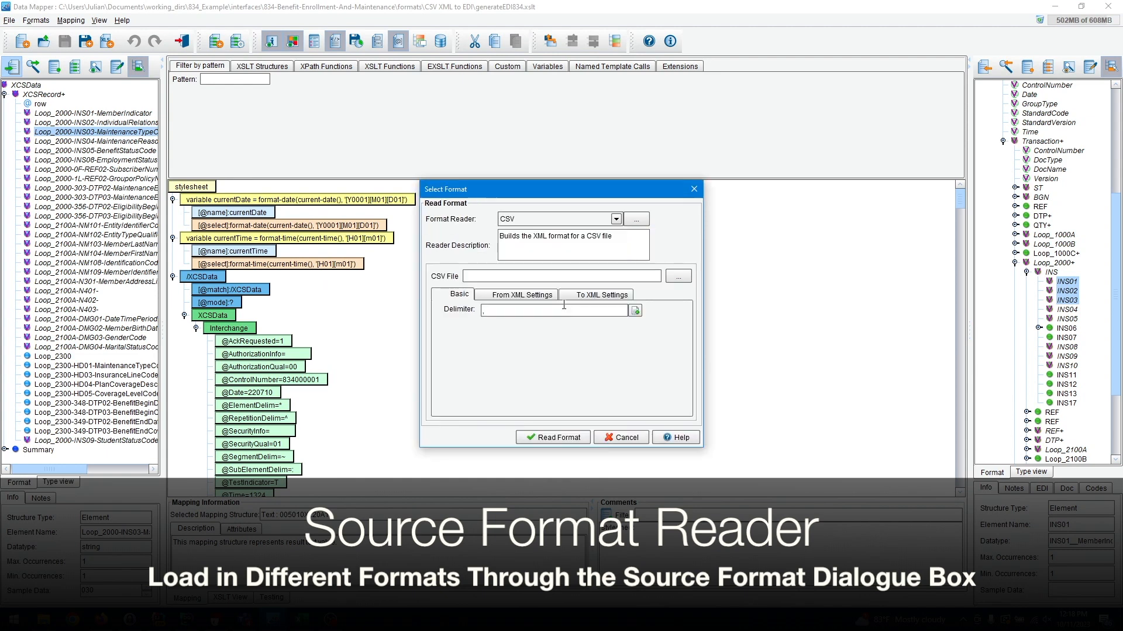
pyautogui.click(678, 276)
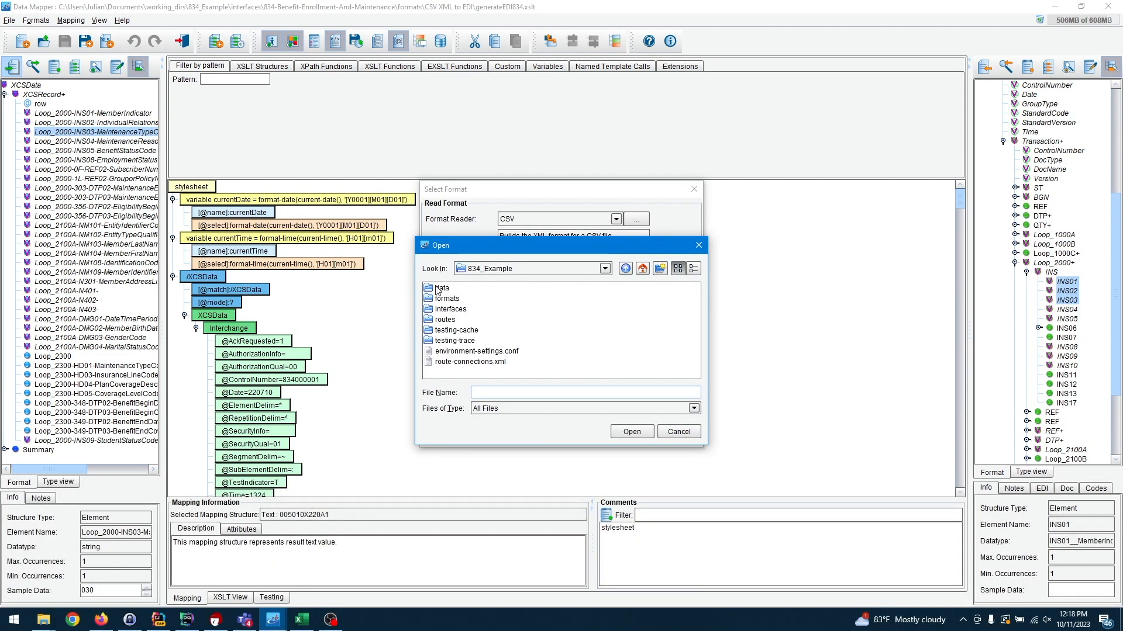
pyautogui.doubleClick(440, 288)
pyautogui.doubleClick(440, 288)
pyautogui.doubleClick(440, 289)
pyautogui.click(450, 299)
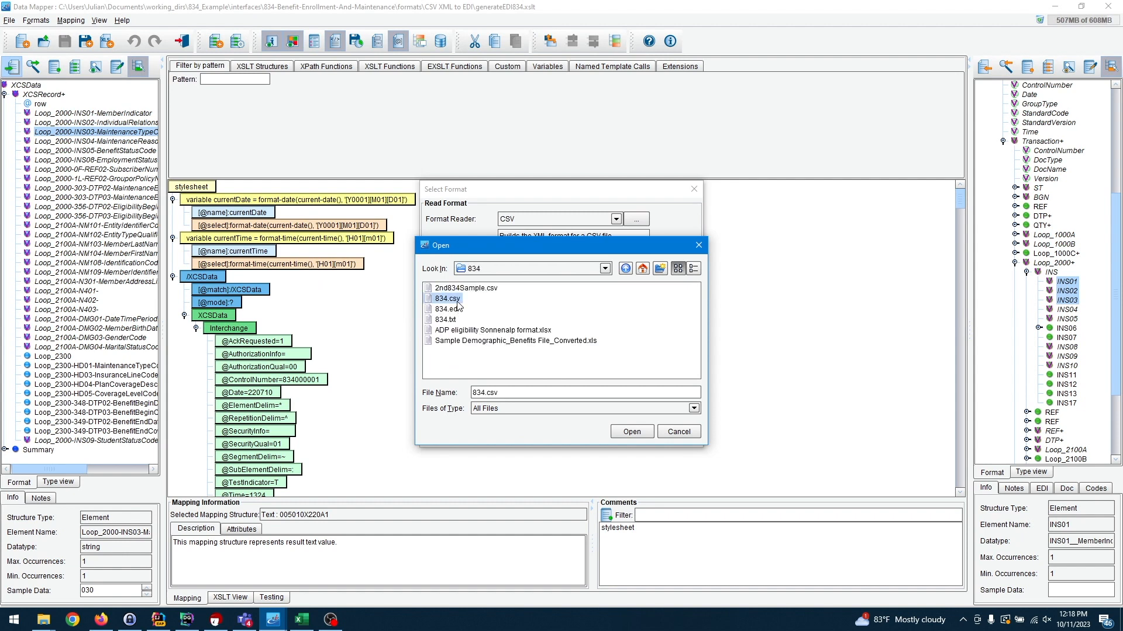
pyautogui.click(631, 432)
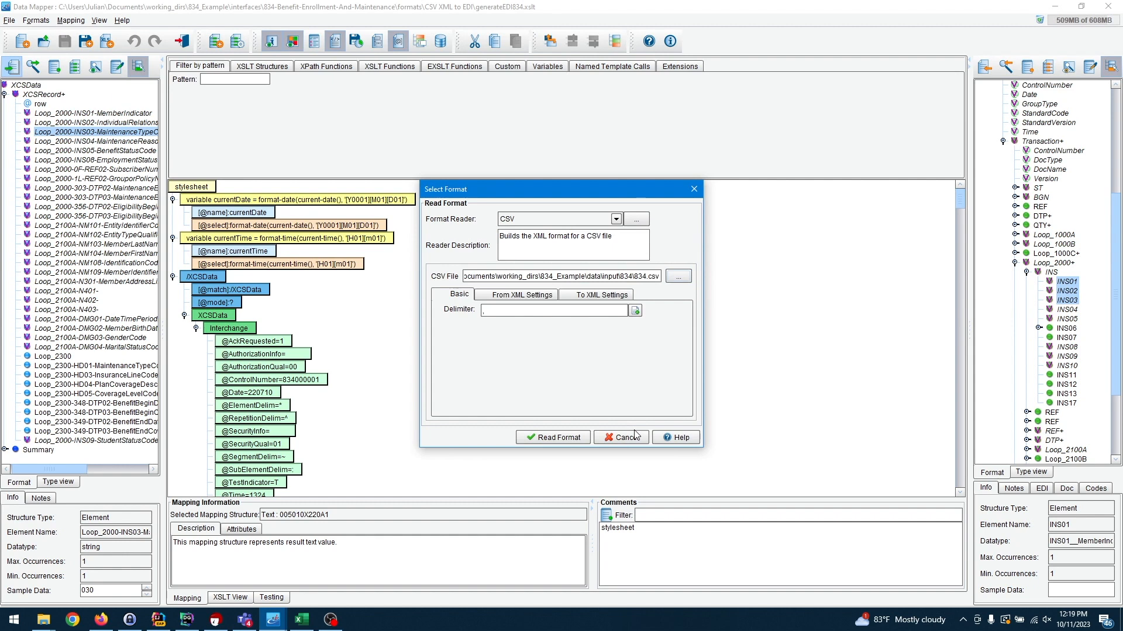
pyautogui.click(552, 437)
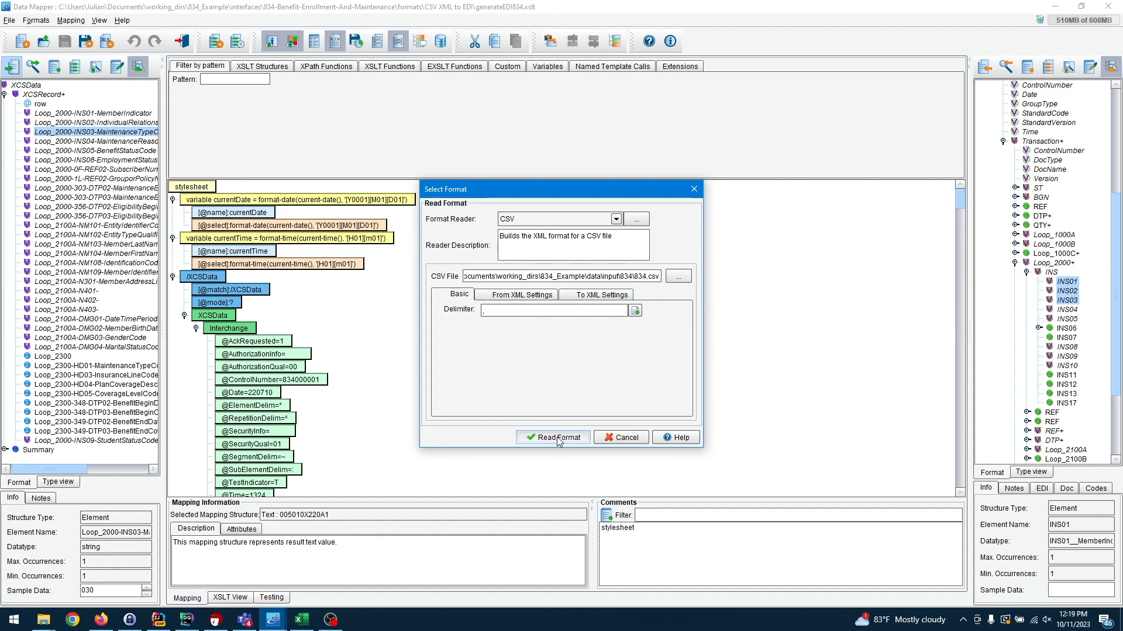
pyautogui.click(7, 95)
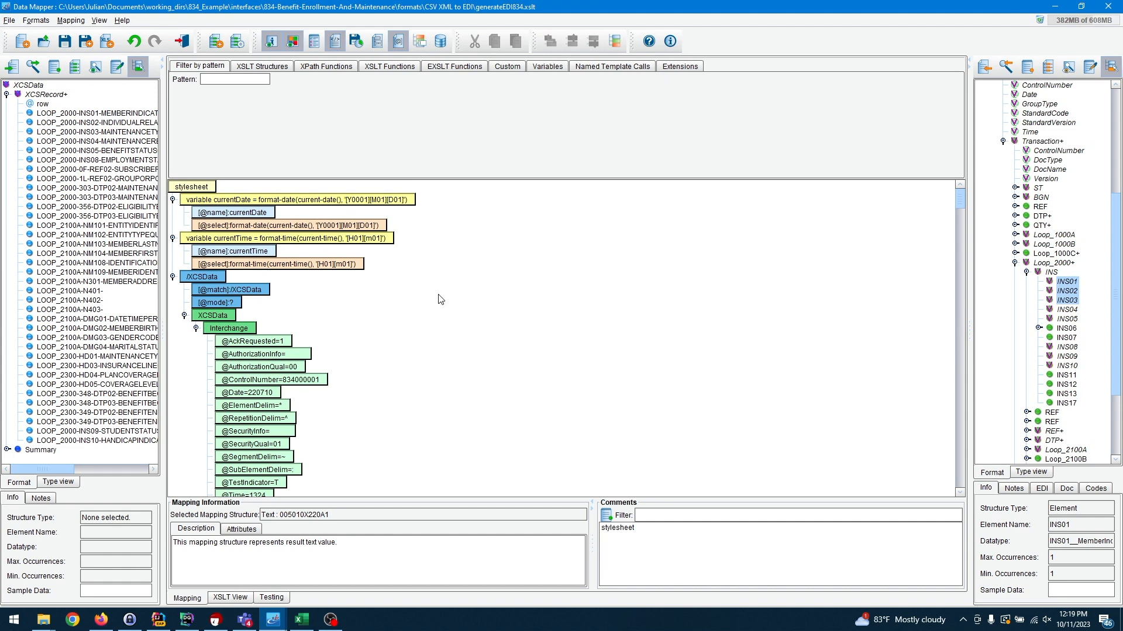
# - Start reading a new target format and choose EDI as its format reader
pyautogui.scroll(7, 1046, 263)
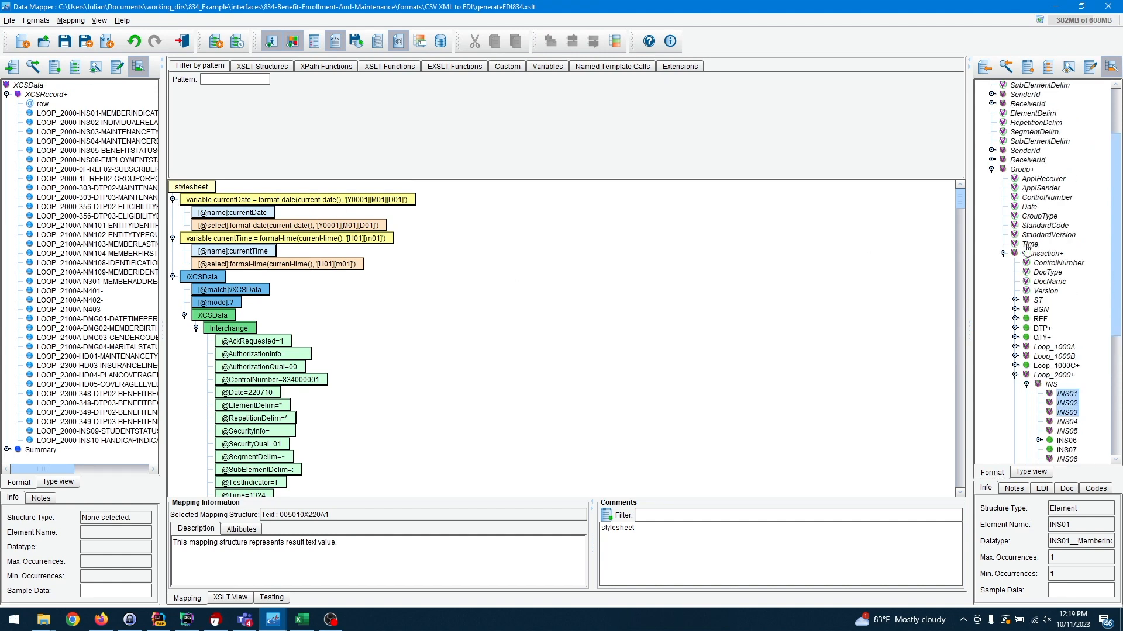
pyautogui.click(980, 71)
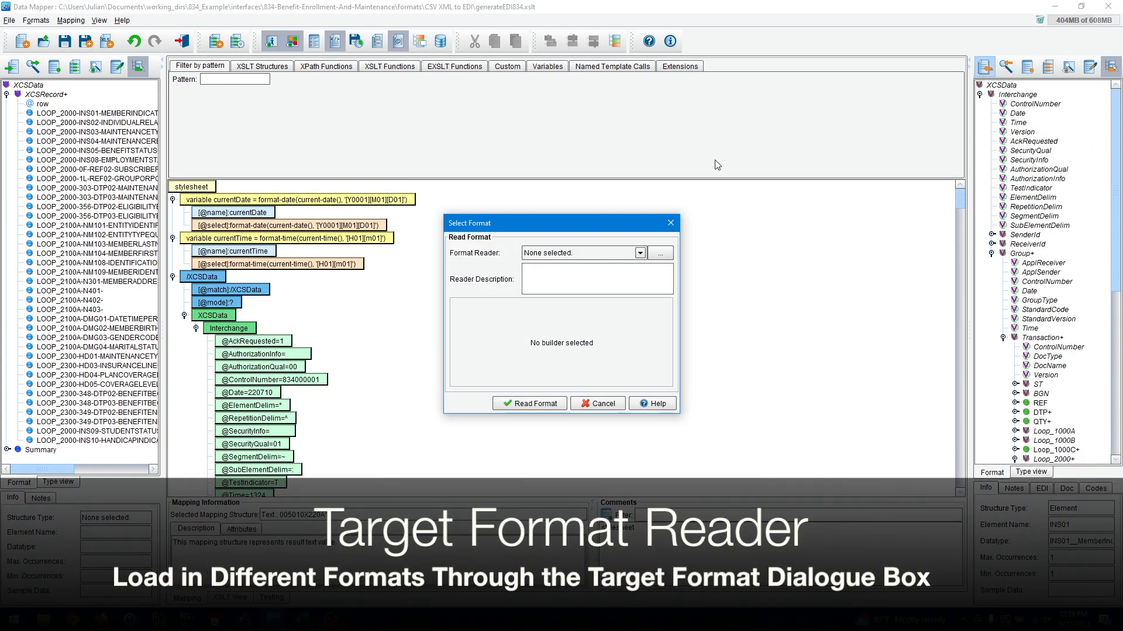
pyautogui.click(566, 253)
pyautogui.scroll(-1, 579, 330)
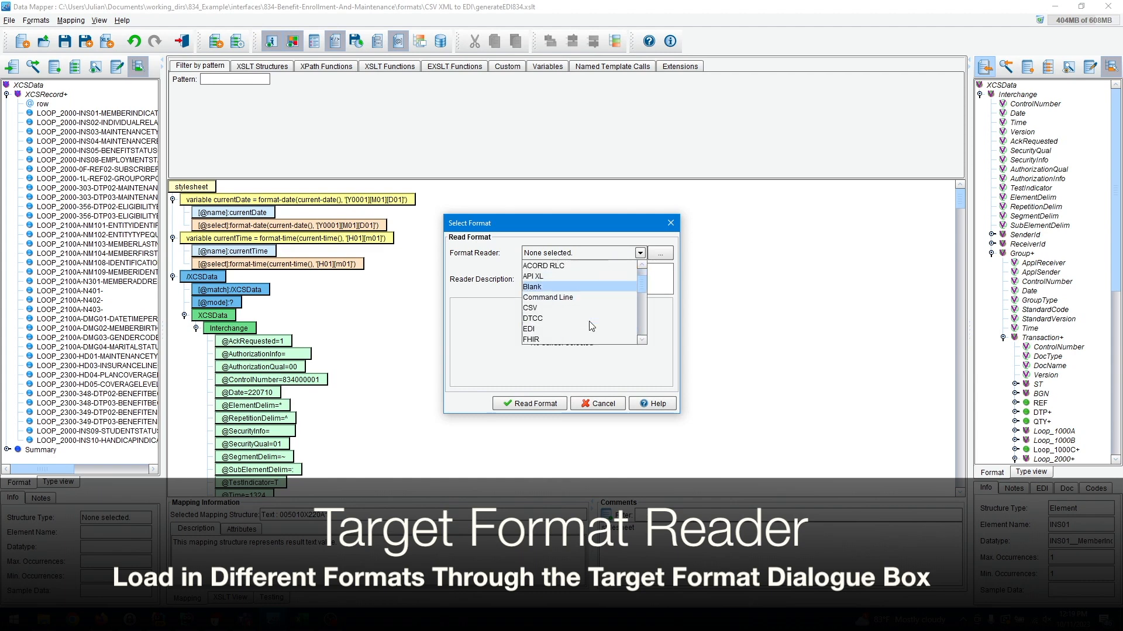
pyautogui.click(562, 329)
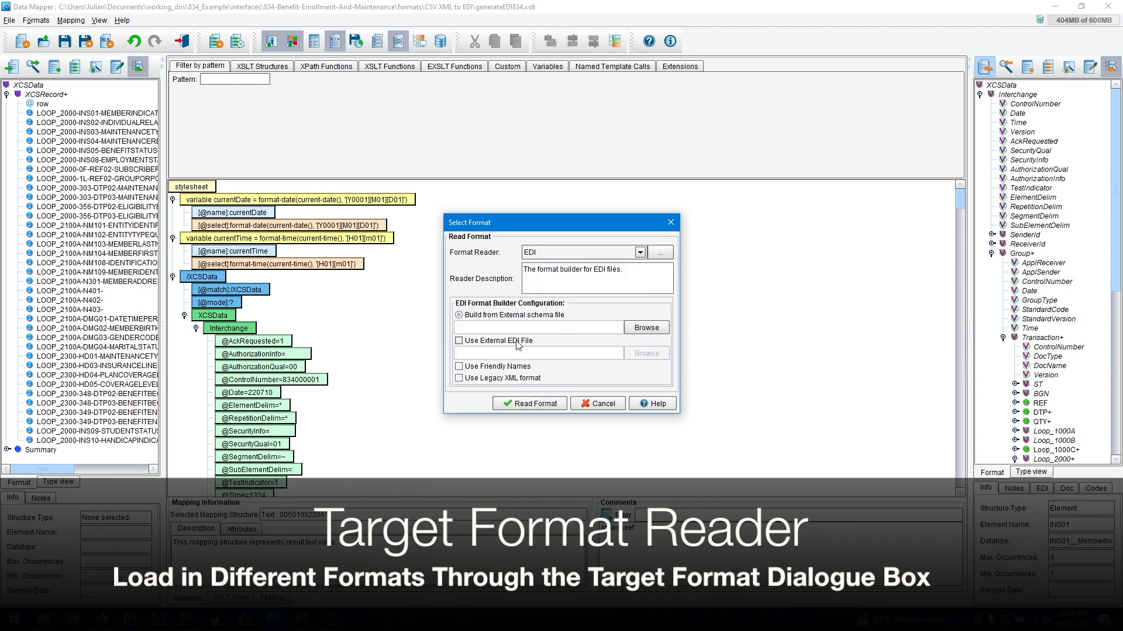
# - Read 834-A1.xsd from data\X12_Complete_Data\834-A1 as the target format without saving the mapping, and expand its Interchange and Group nodes
pyautogui.click(637, 328)
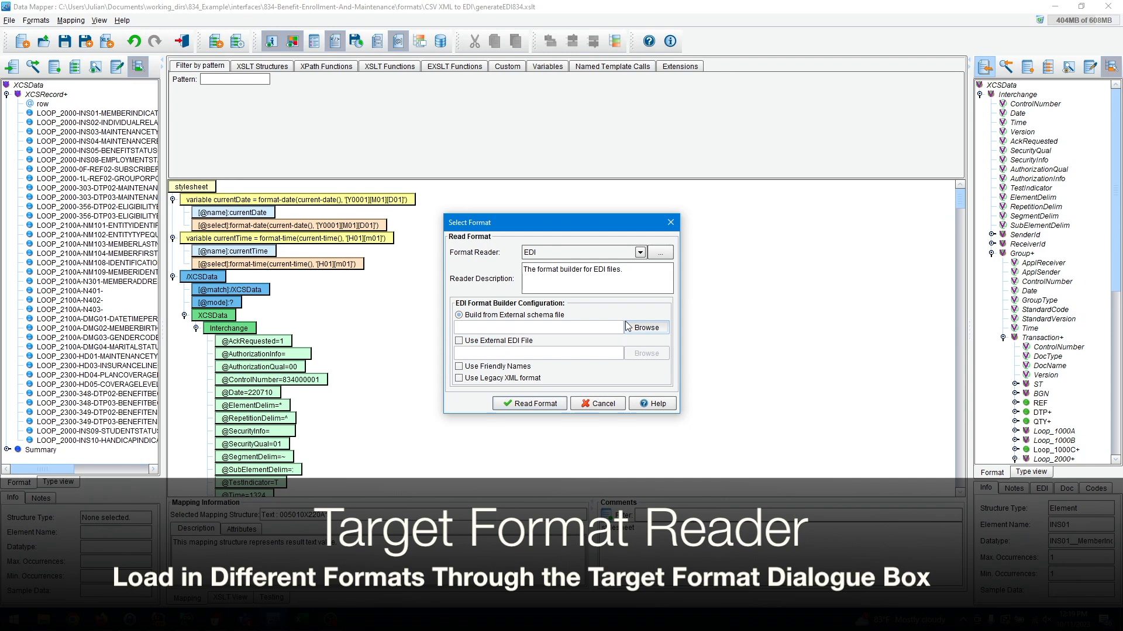
pyautogui.click(625, 242)
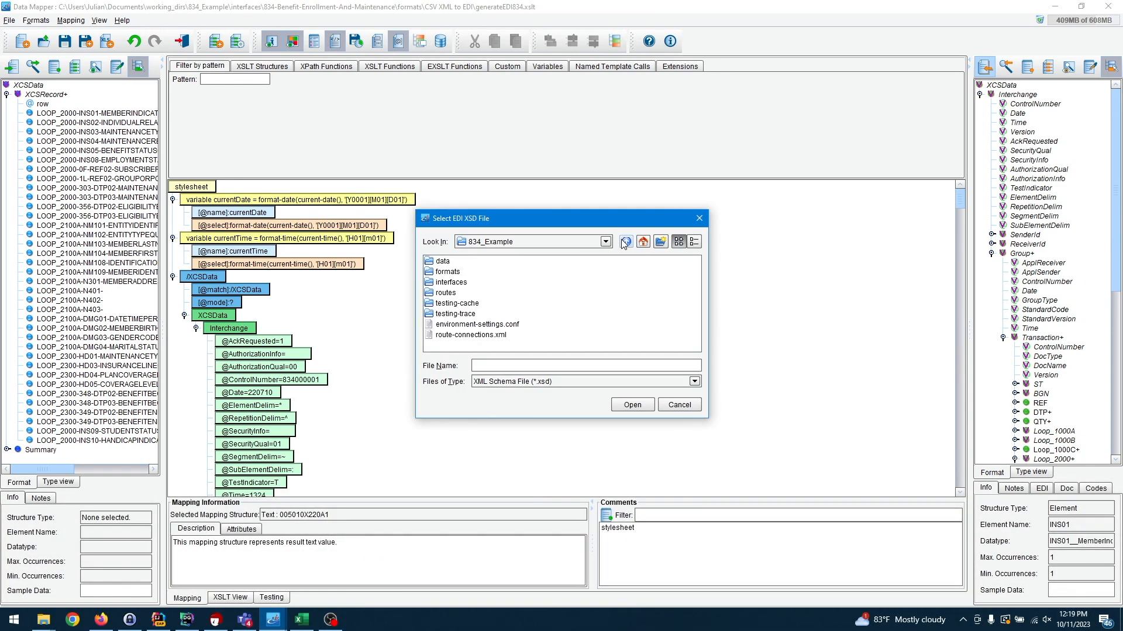
pyautogui.doubleClick(439, 263)
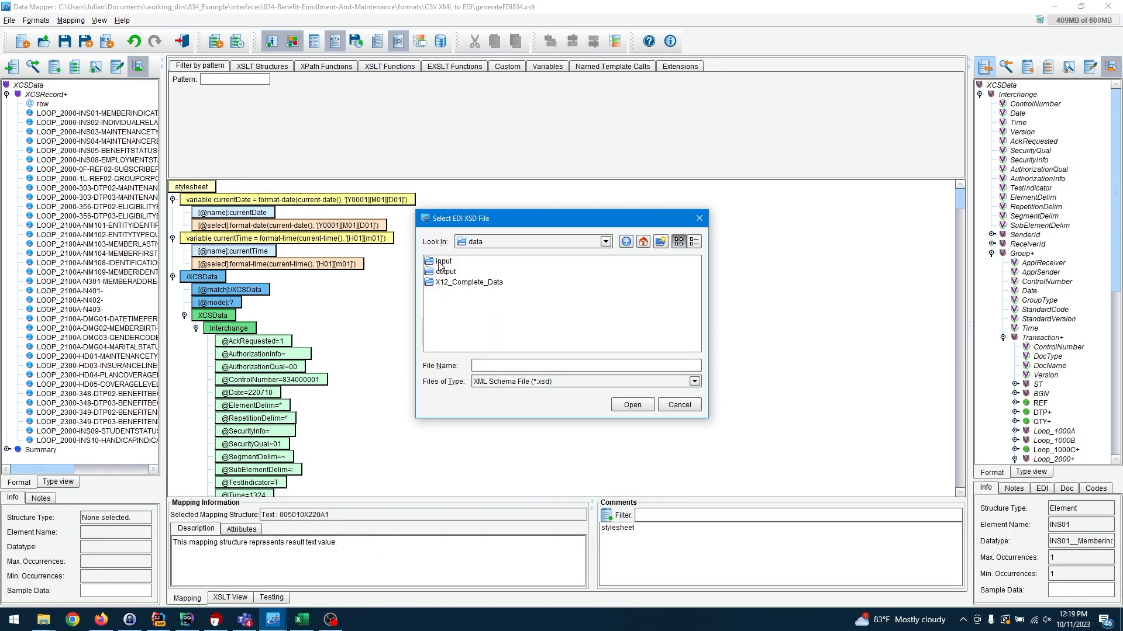
pyautogui.doubleClick(447, 286)
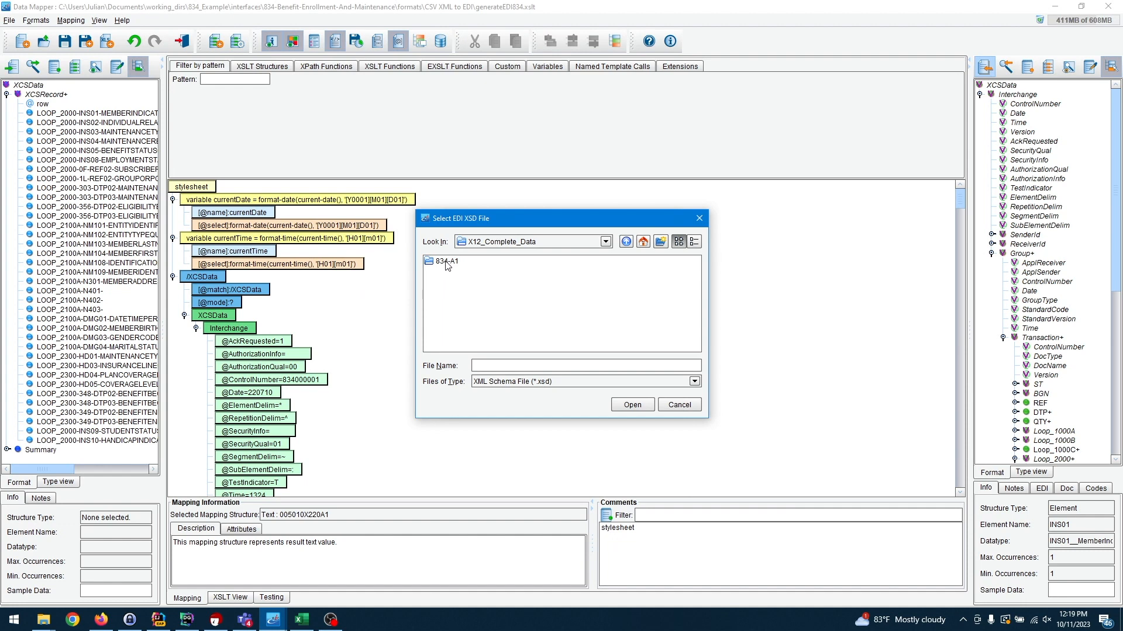
pyautogui.doubleClick(446, 264)
pyautogui.click(460, 275)
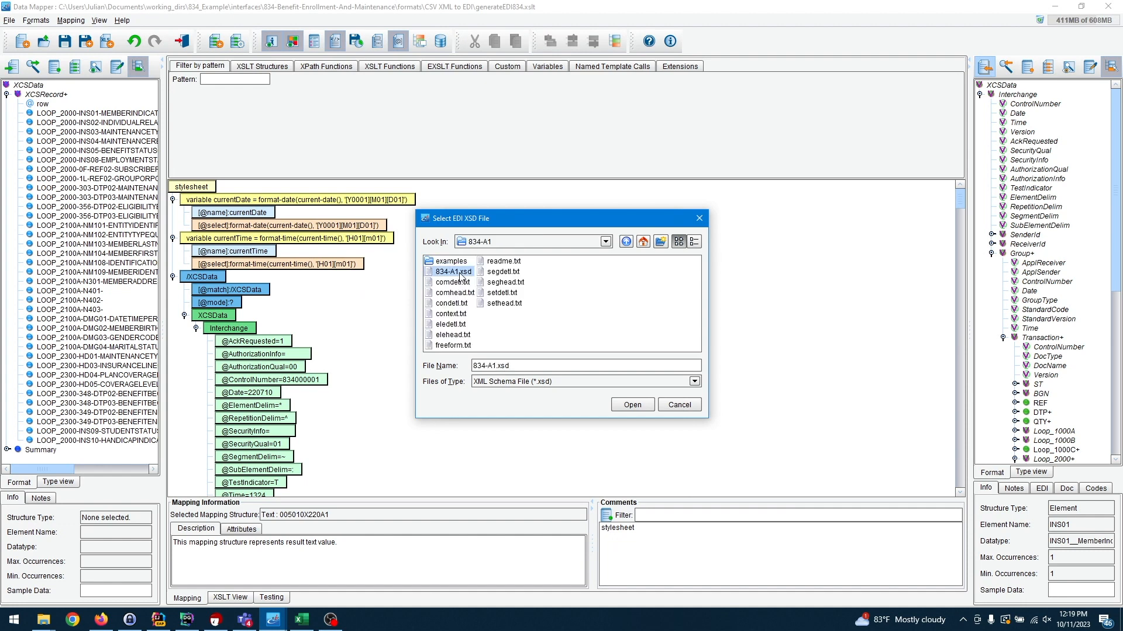
pyautogui.click(632, 405)
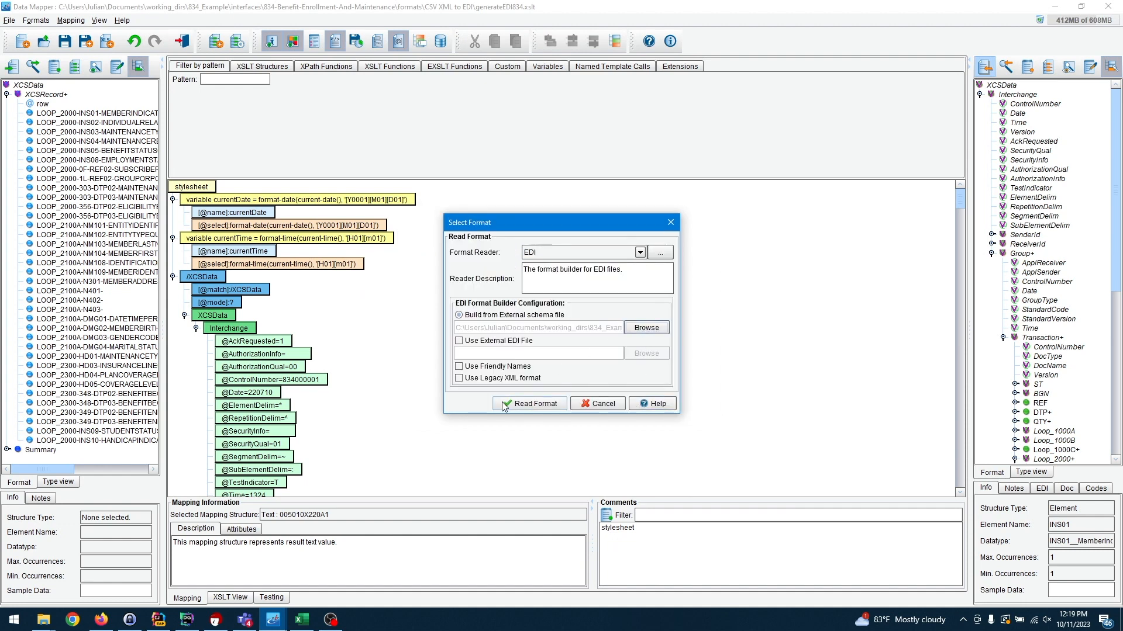
pyautogui.click(510, 404)
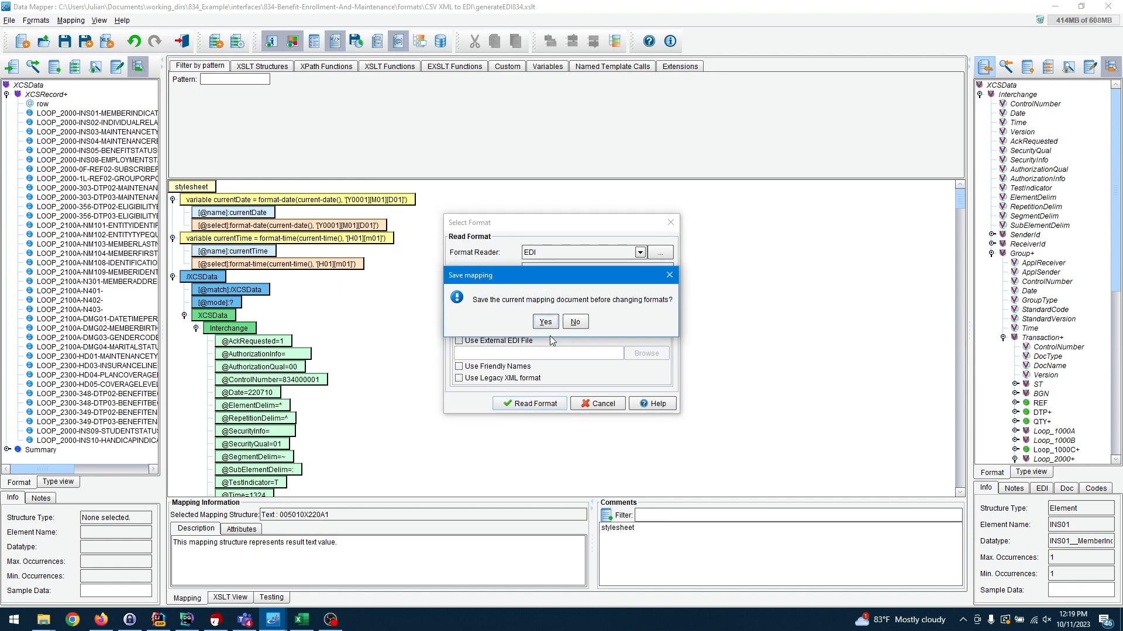
pyautogui.click(568, 321)
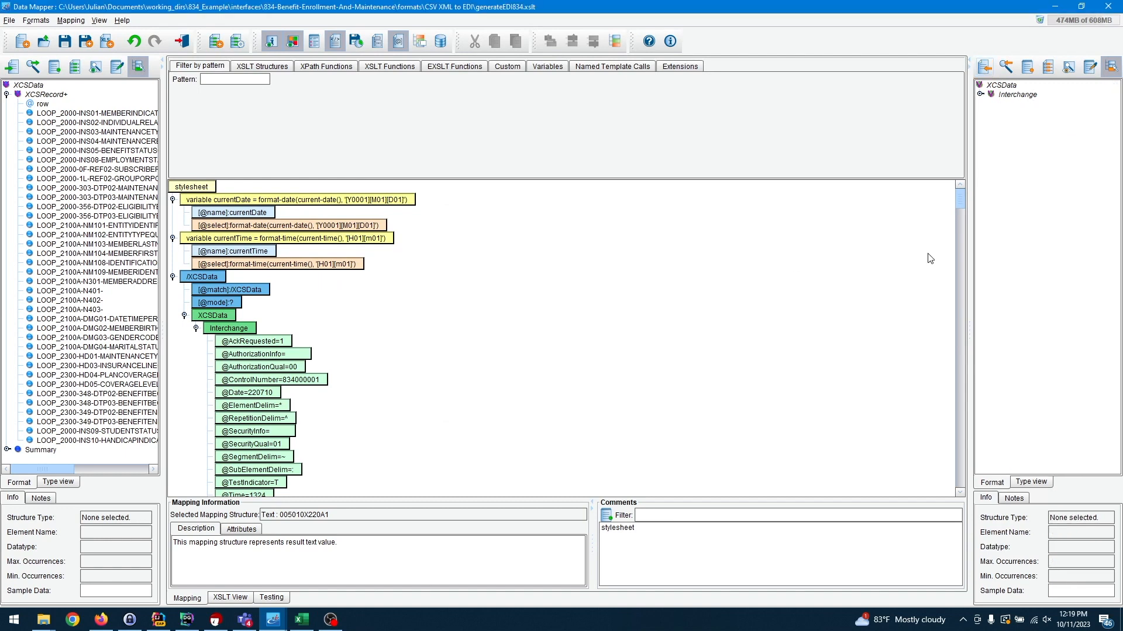
pyautogui.click(981, 95)
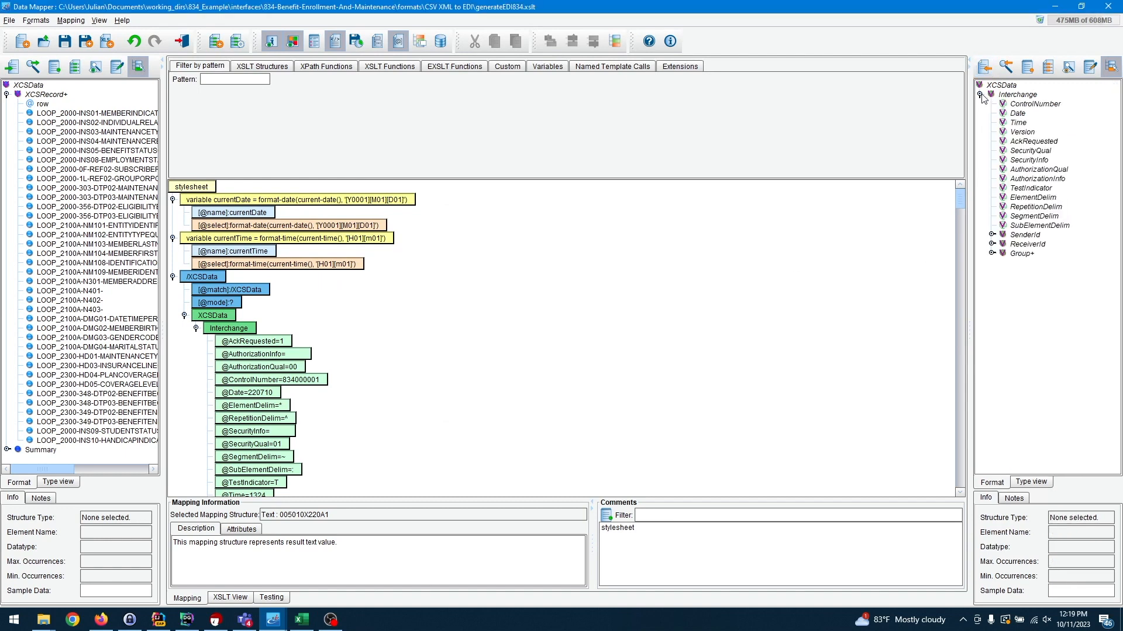
pyautogui.click(992, 254)
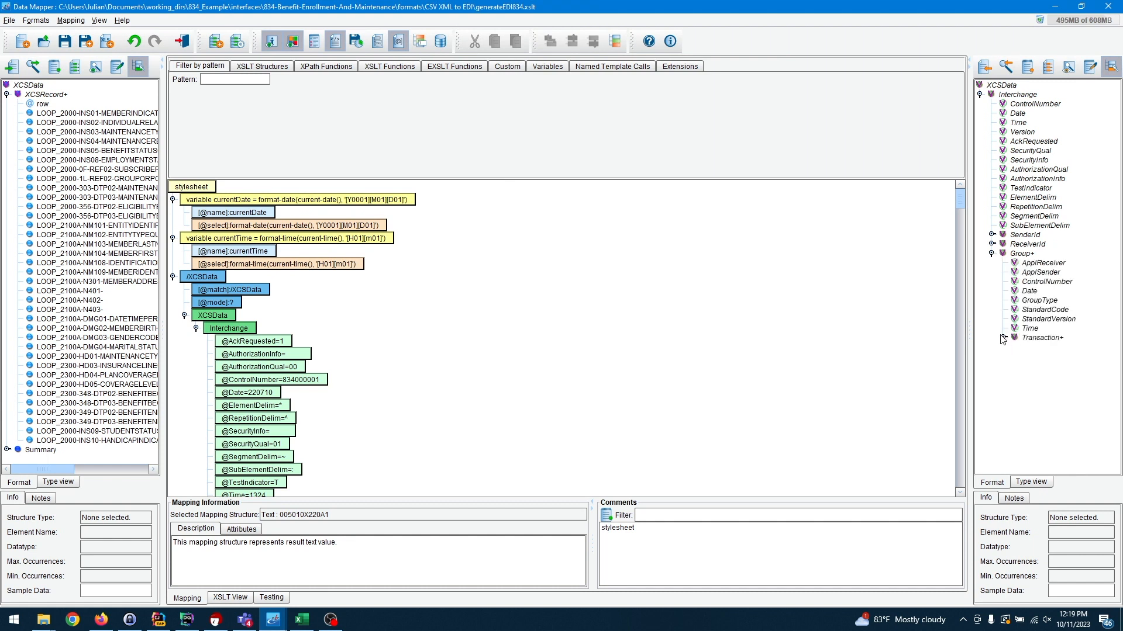
# - Reload the generateEDI834.xslt mapping and overwrite its unsaved changes
pyautogui.click(12, 24)
pyautogui.click(34, 61)
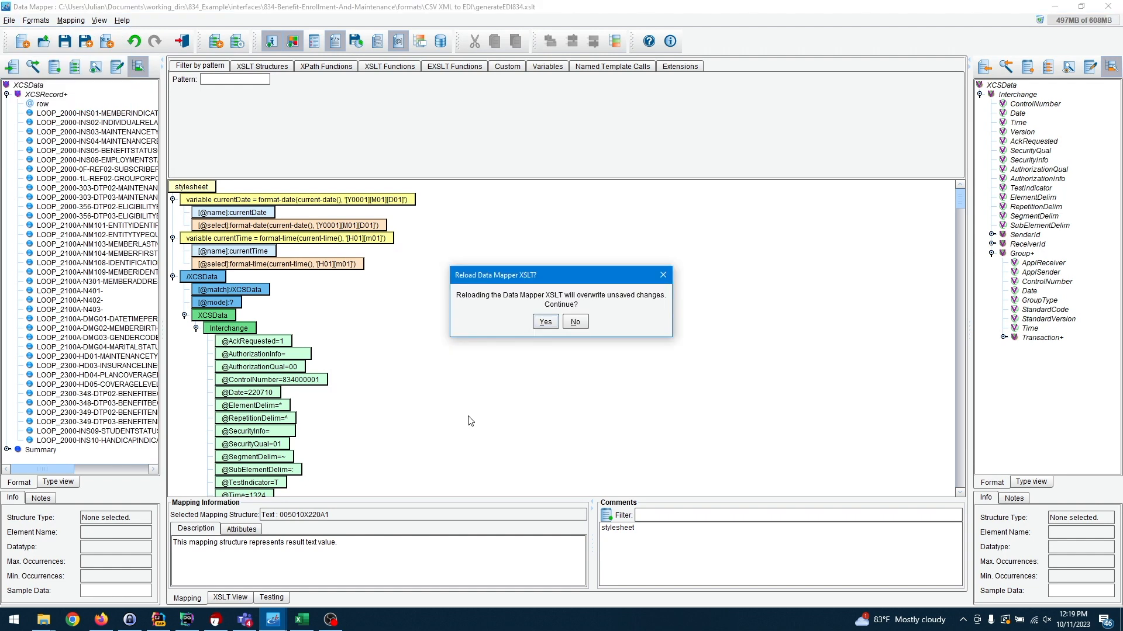
pyautogui.click(543, 321)
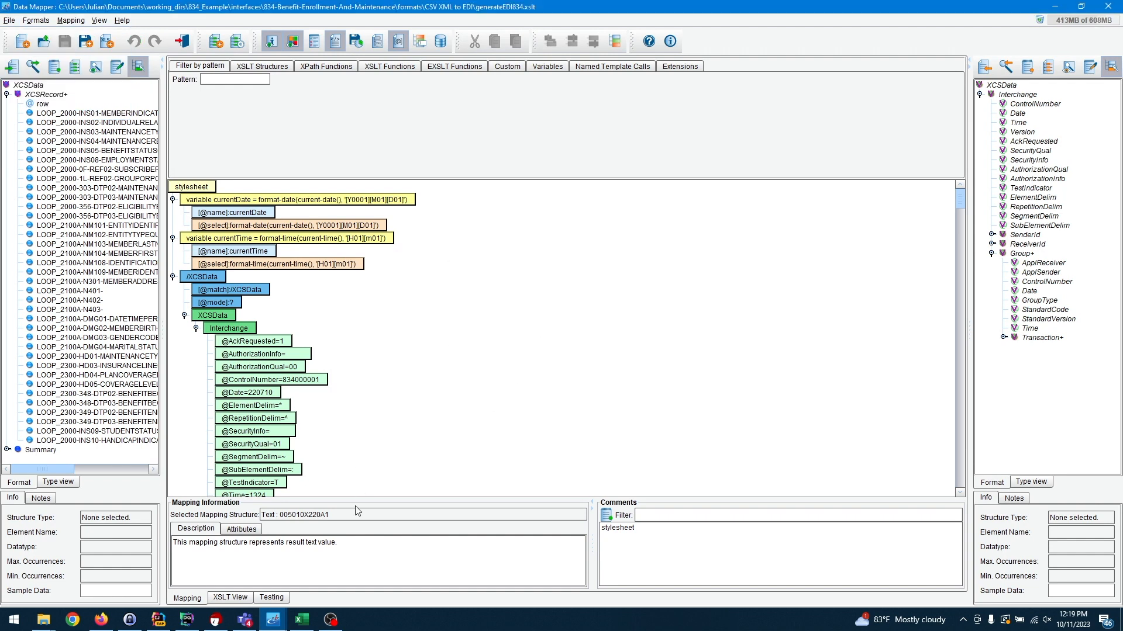
# - Review the sample source XML in the mapping's testing view, briefly enabling its editing and cancelling without changes
pyautogui.click(271, 598)
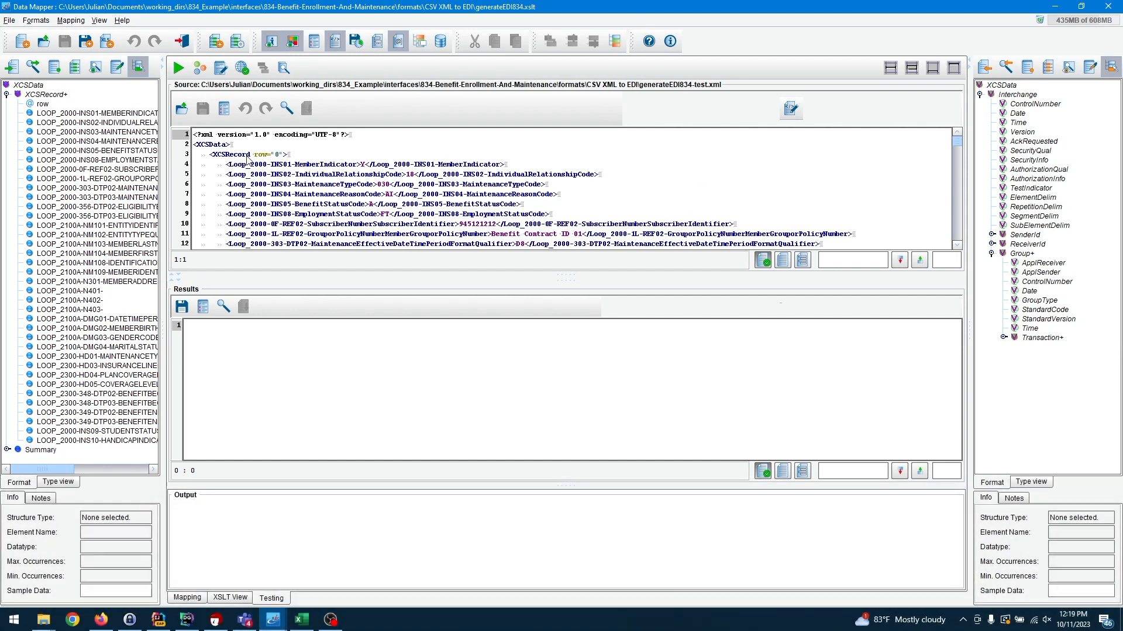
pyautogui.moveTo(225, 146); pyautogui.dragTo(373, 292)
pyautogui.click(386, 228)
pyautogui.scroll(10, 399, 188)
pyautogui.click(792, 110)
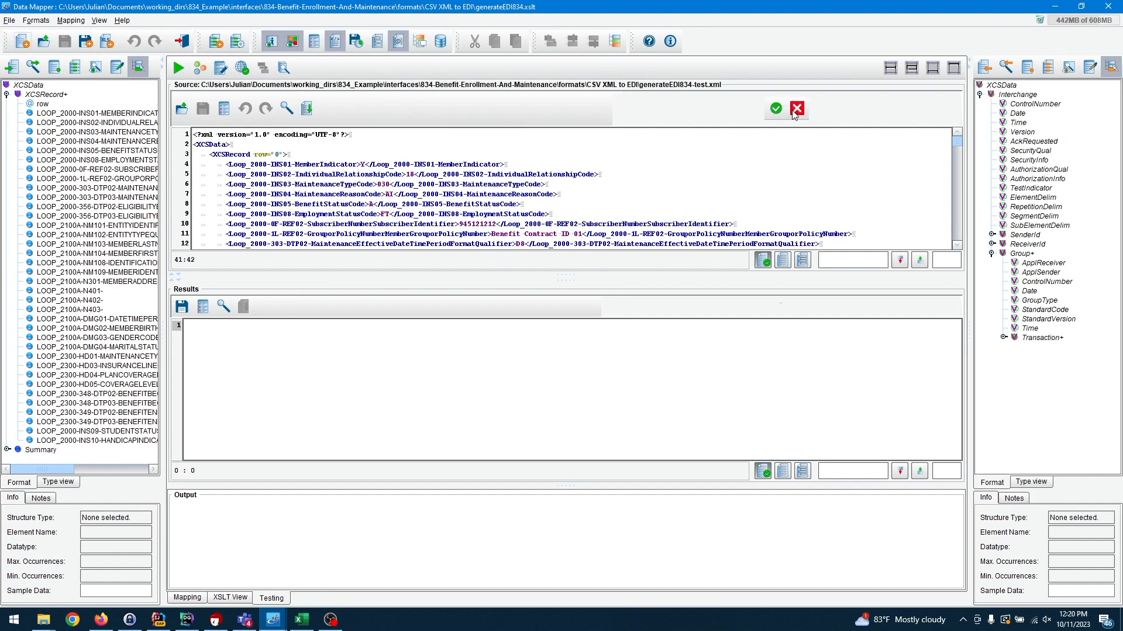
pyautogui.doubleClick(475, 186)
pyautogui.click(795, 112)
# - Run the mapping test on the sample source XML and examine the resulting EDI XML from the transaction header through the Loop_2300 coverages
pyautogui.click(179, 68)
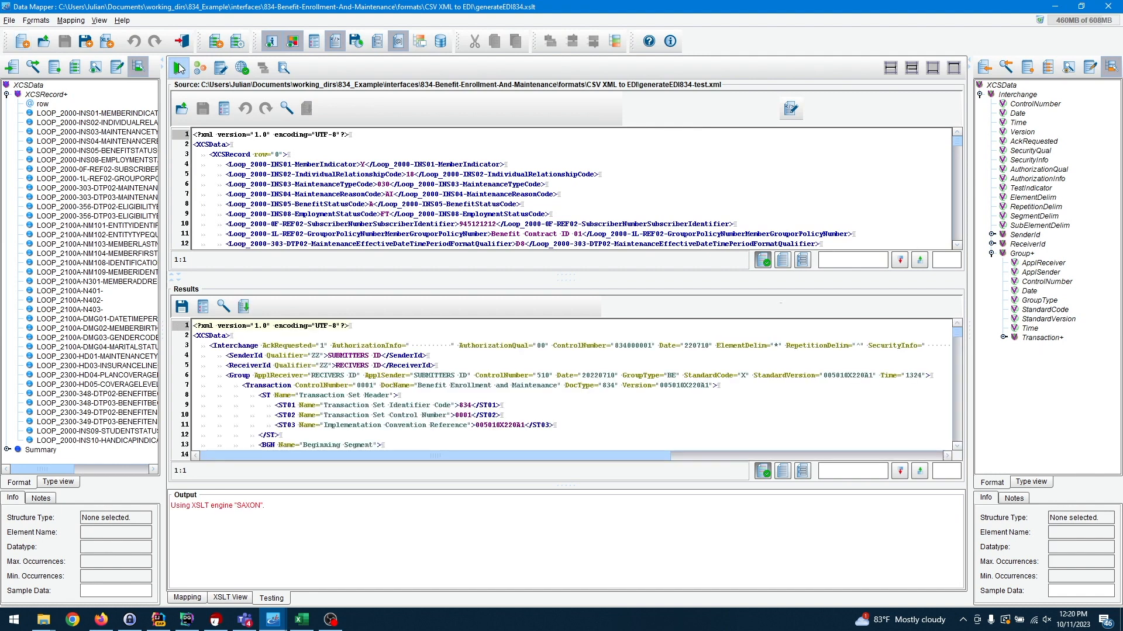
pyautogui.scroll(-3, 372, 364)
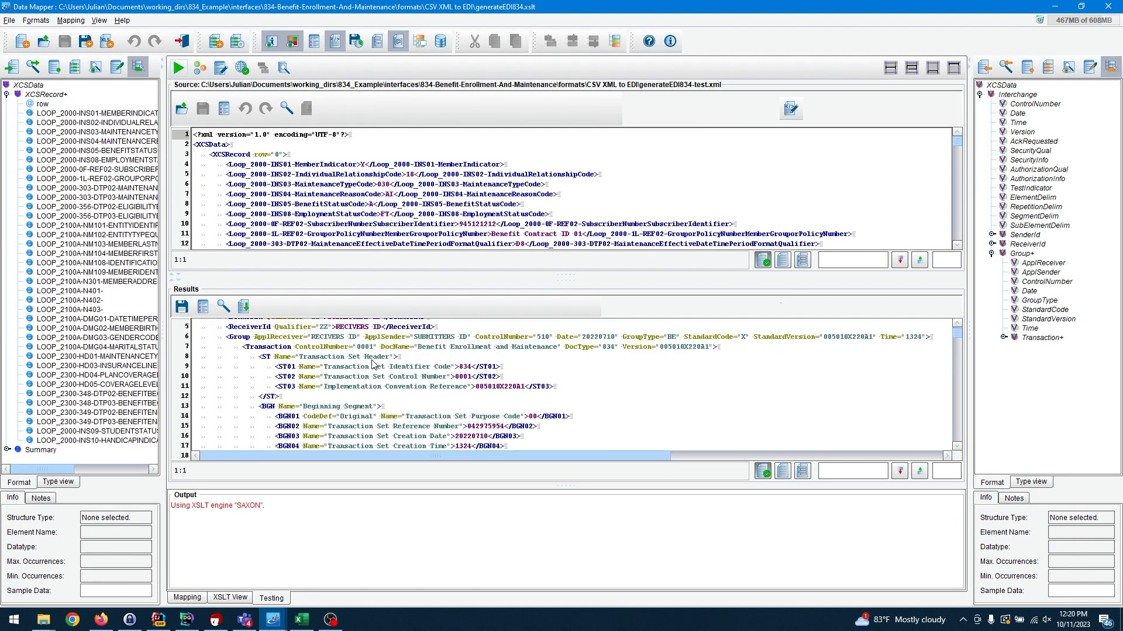
pyautogui.scroll(-3, 373, 364)
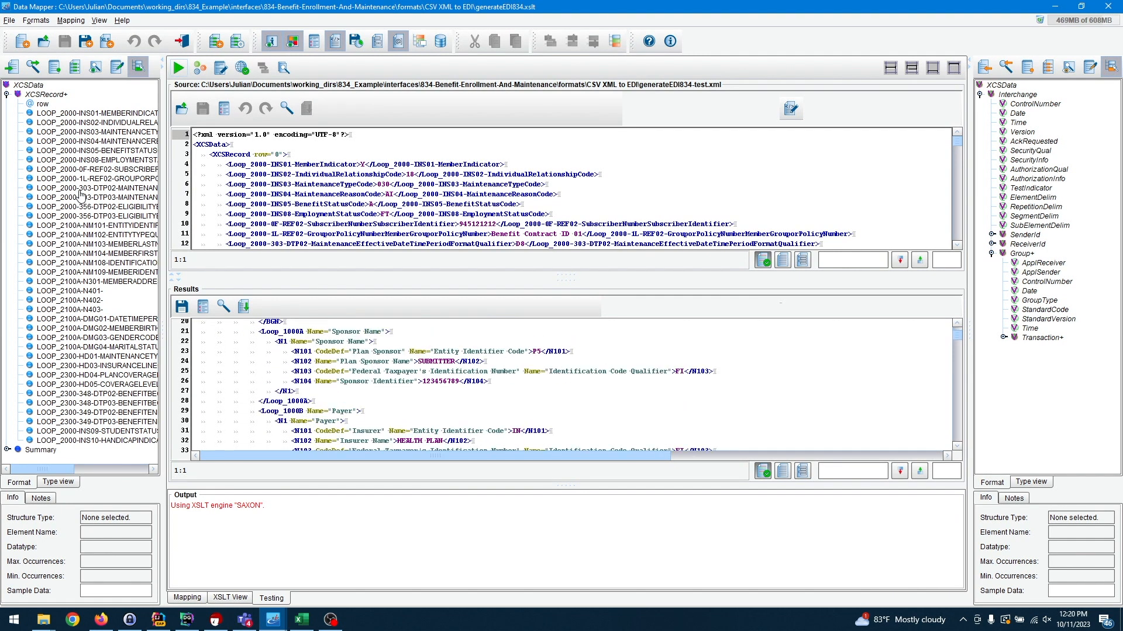
pyautogui.scroll(-15, 498, 428)
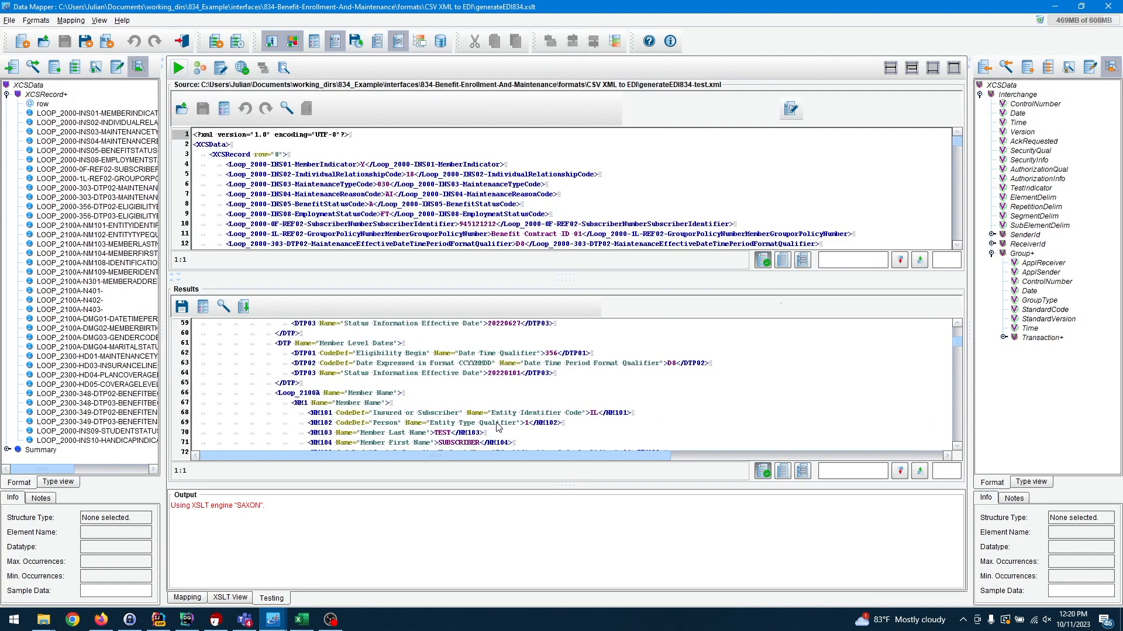
pyautogui.scroll(-14, 497, 427)
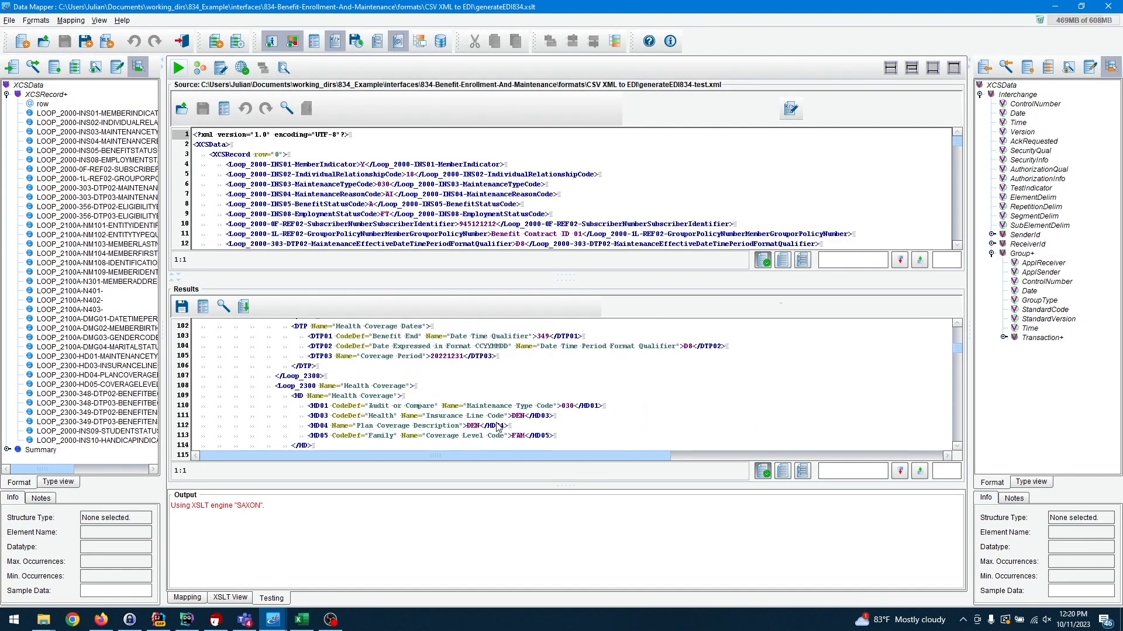
pyautogui.scroll(-2, 497, 427)
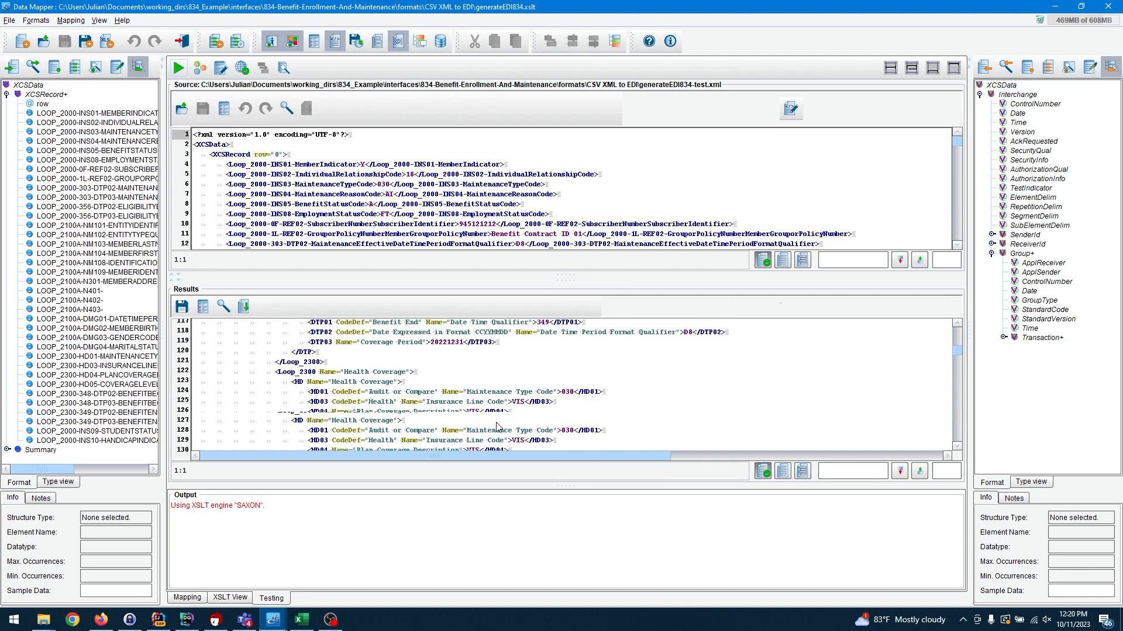
pyautogui.scroll(-20, 498, 427)
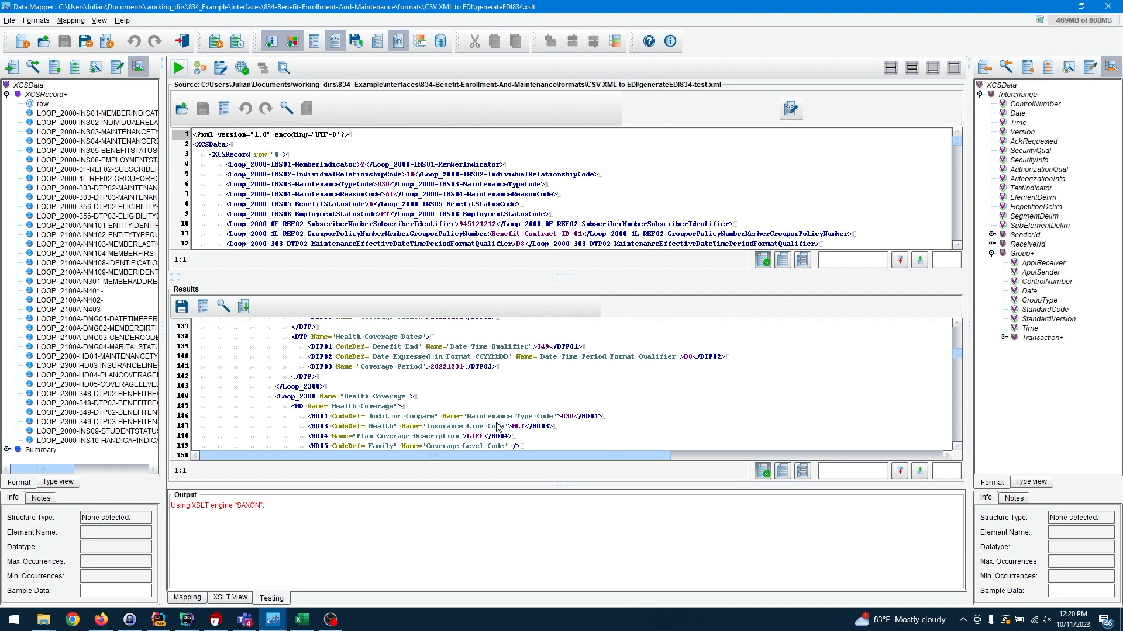
# - Return from the Data Mapper to the route and review the transformation module of the CSV XML to EDI target transform
pyautogui.click(182, 41)
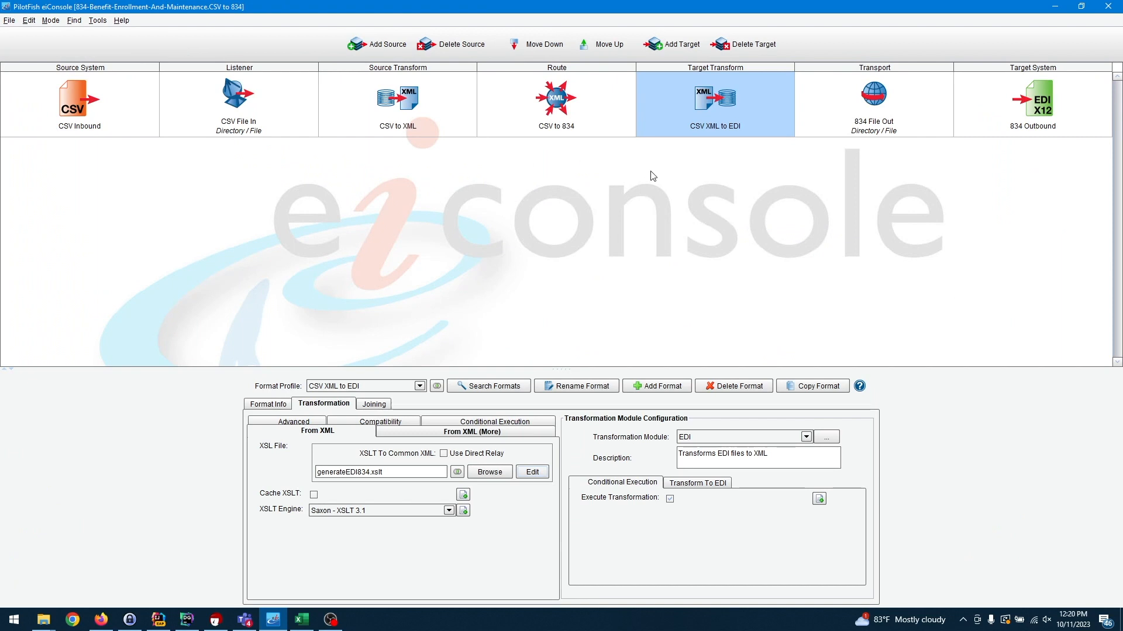
pyautogui.click(838, 112)
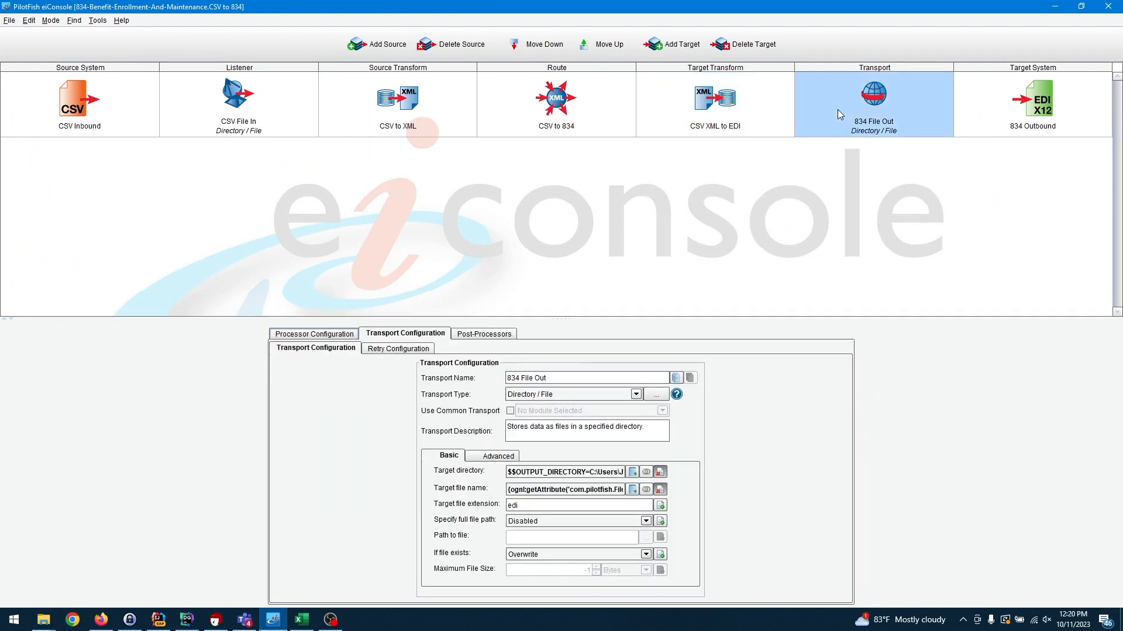
pyautogui.click(707, 111)
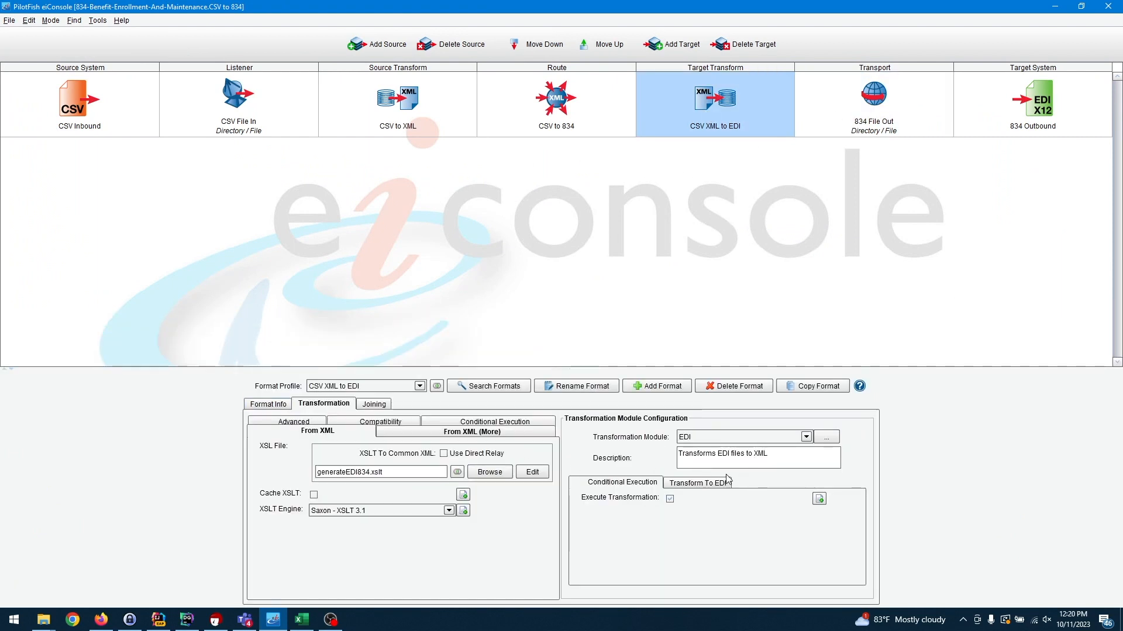
pyautogui.click(754, 442)
pyautogui.click(754, 443)
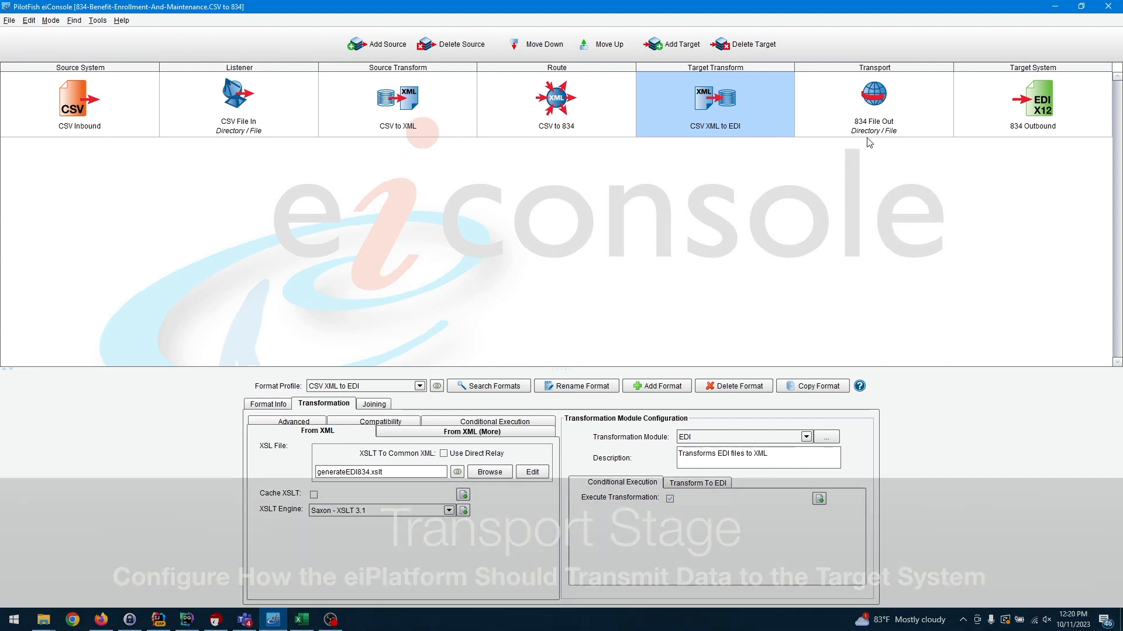
# - Review the 834 File Out transport's available types and the OUTPUT_DIRECTORY environment property used for its target directory
pyautogui.click(866, 117)
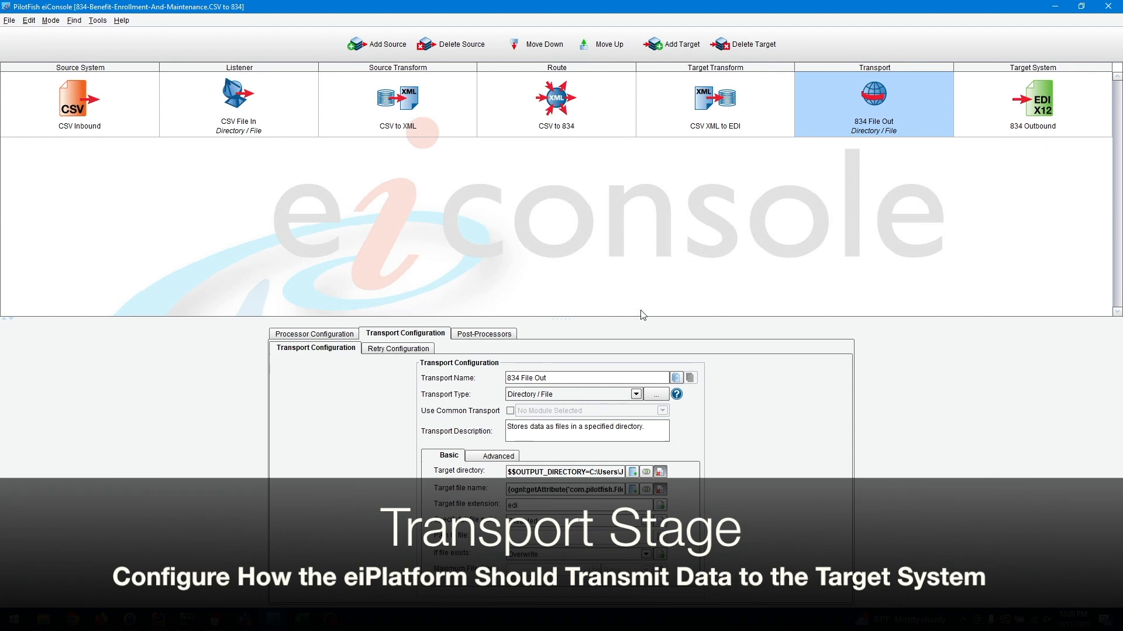
pyautogui.click(599, 397)
pyautogui.scroll(-2, 574, 438)
pyautogui.click(584, 394)
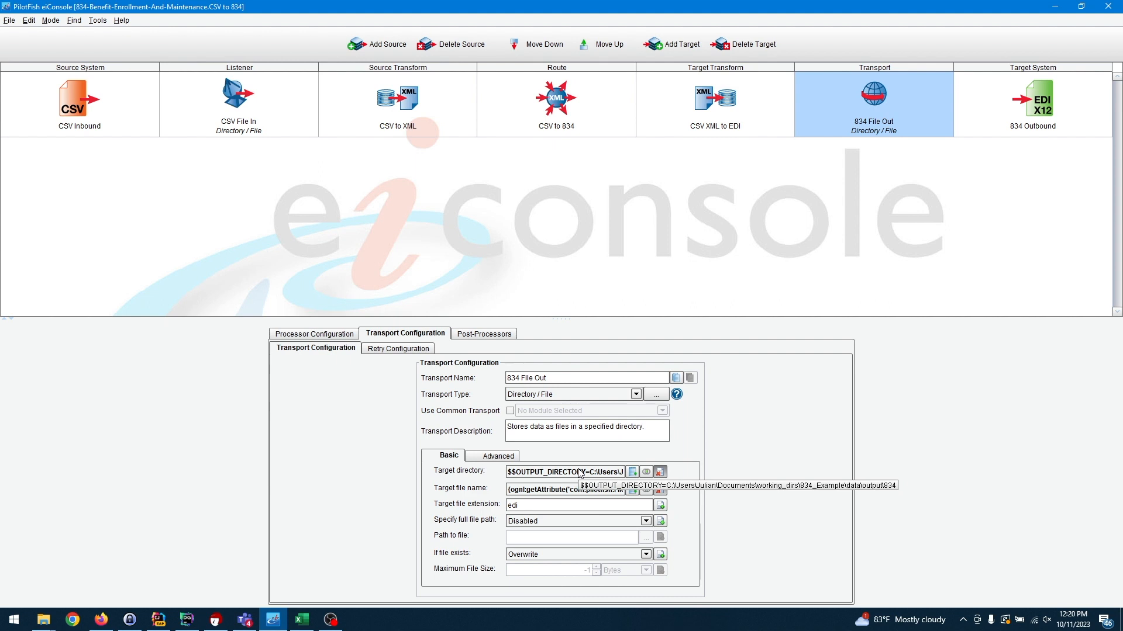
pyautogui.click(631, 472)
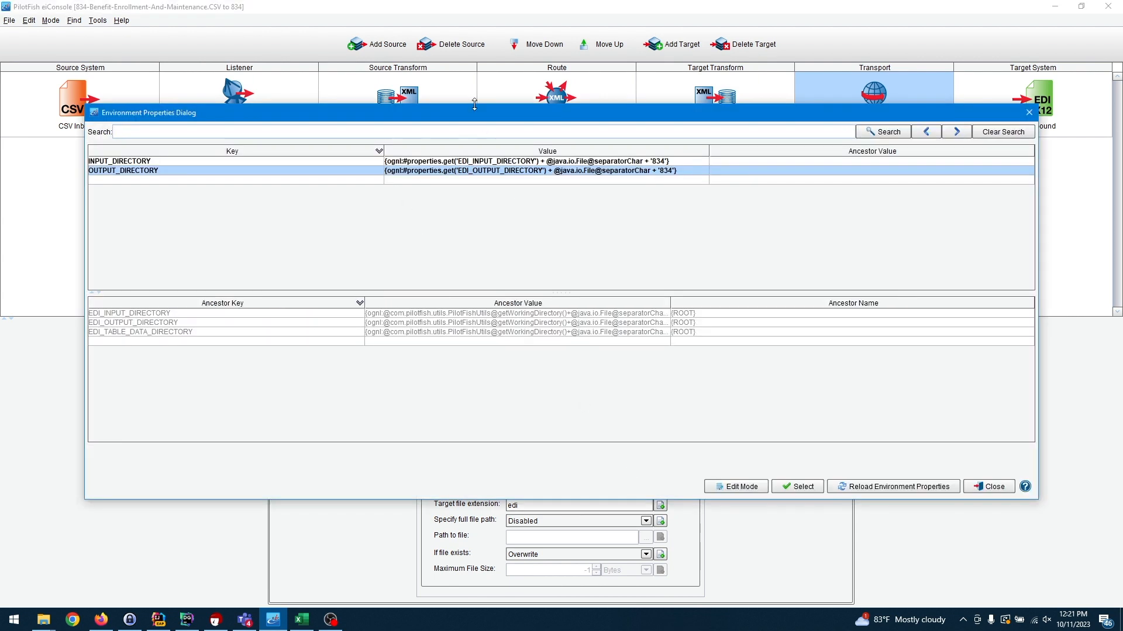
pyautogui.click(997, 487)
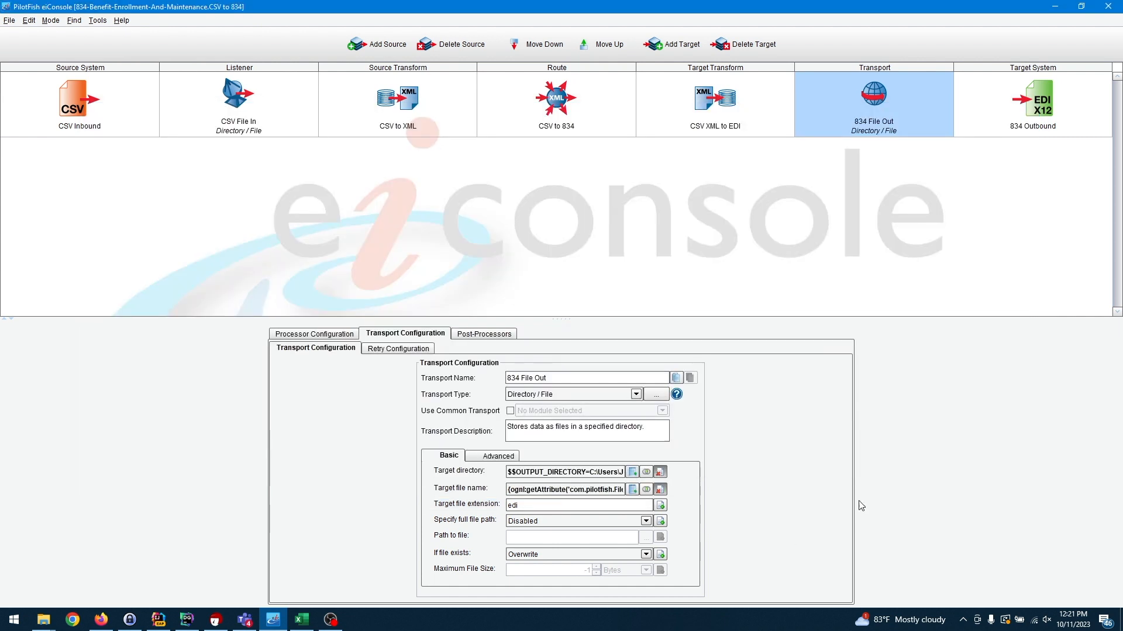
# - Replace the OUTPUT_DIRECTORY property in the transport's target directory with the 834_Example\data\output\834 folder
pyautogui.click(660, 473)
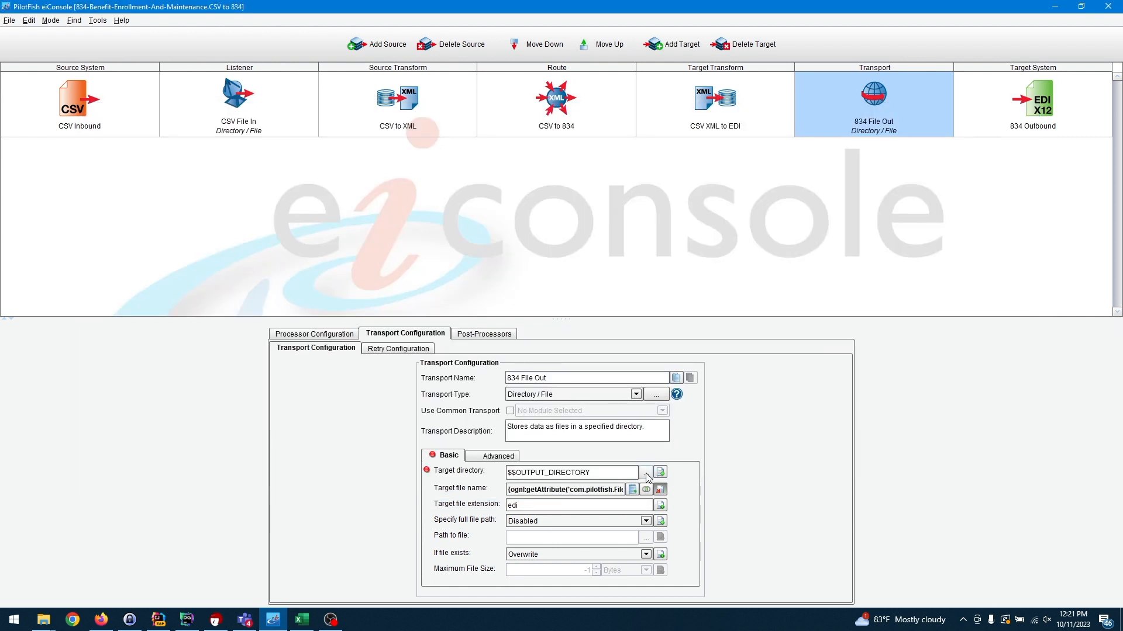
pyautogui.click(646, 472)
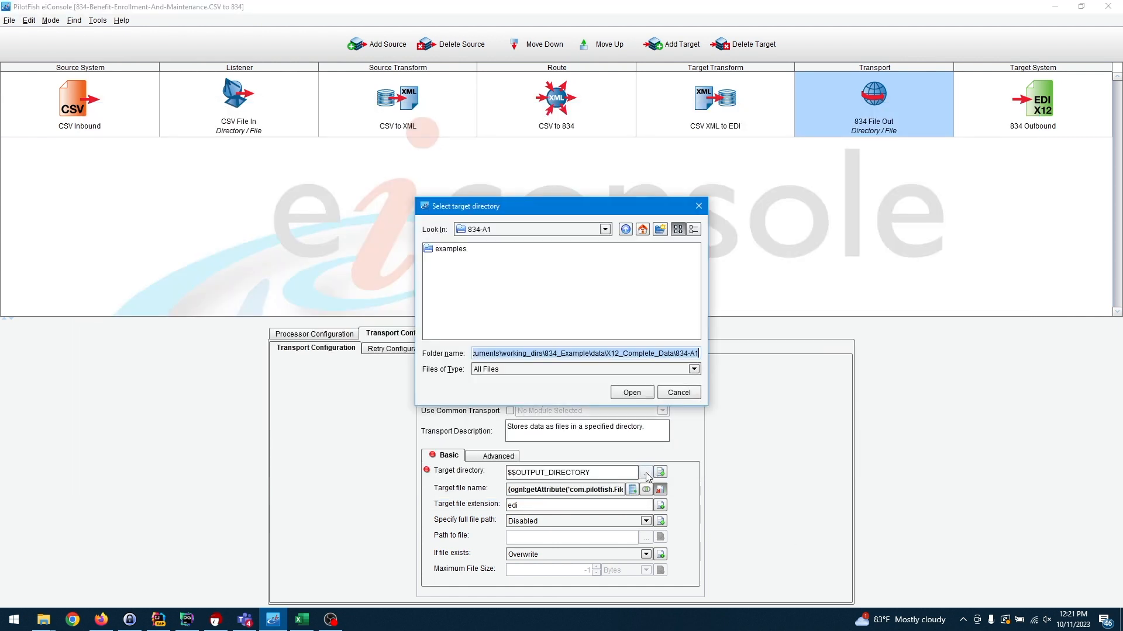
pyautogui.click(625, 229)
pyautogui.click(626, 230)
pyautogui.doubleClick(439, 257)
pyautogui.doubleClick(440, 250)
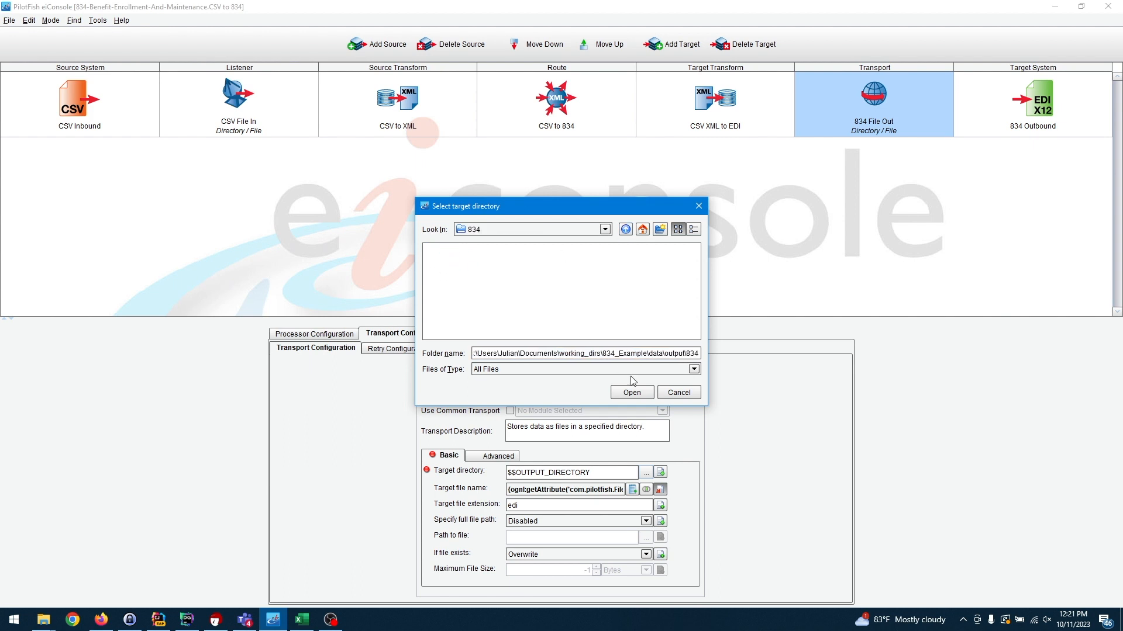
pyautogui.click(643, 395)
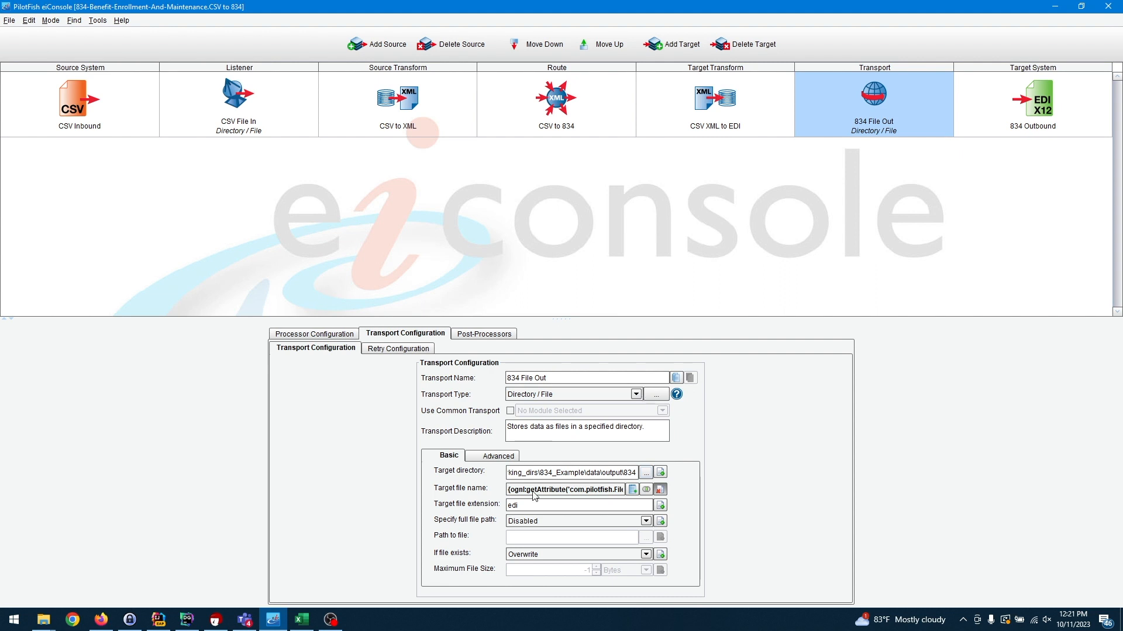
# - Review the OGNL expression behind the target file name, cancelling without changes, and check the edi target file extension
pyautogui.click(646, 490)
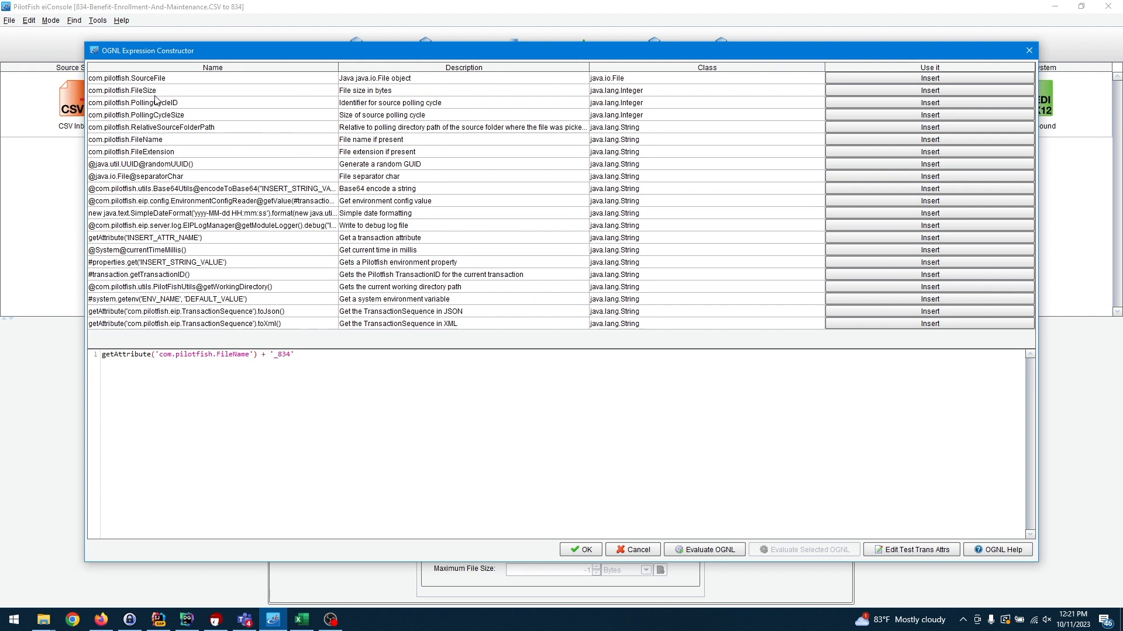
pyautogui.click(193, 143)
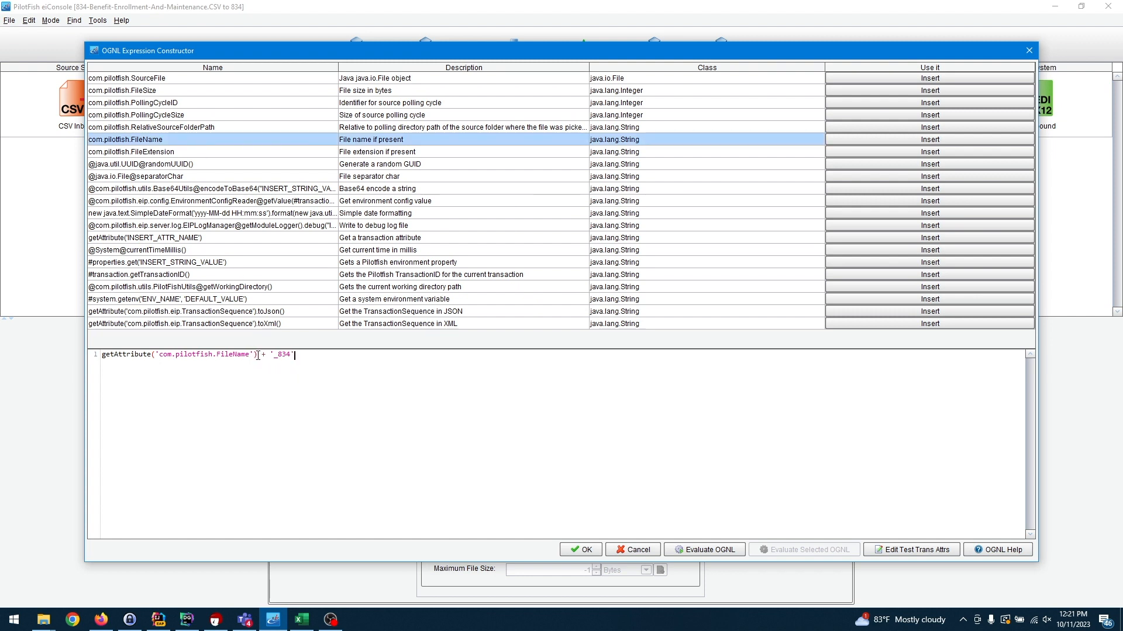
pyautogui.moveTo(258, 355); pyautogui.dragTo(121, 355)
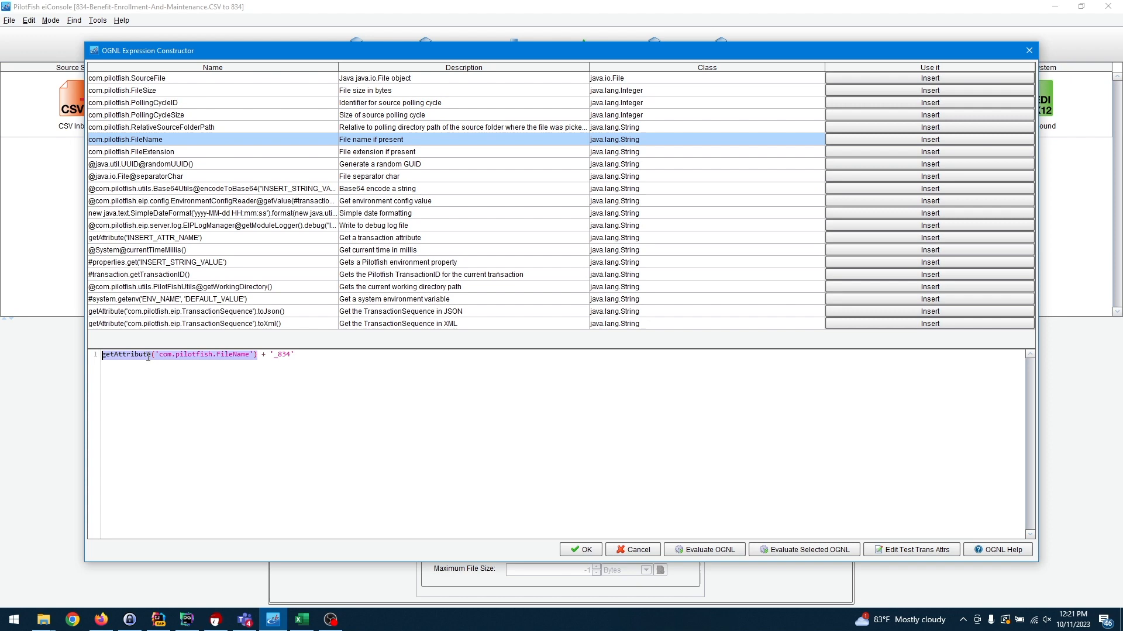
pyautogui.moveTo(318, 367); pyautogui.dragTo(128, 340)
pyautogui.click(641, 551)
pyautogui.click(544, 506)
pyautogui.moveTo(545, 506); pyautogui.dragTo(413, 490)
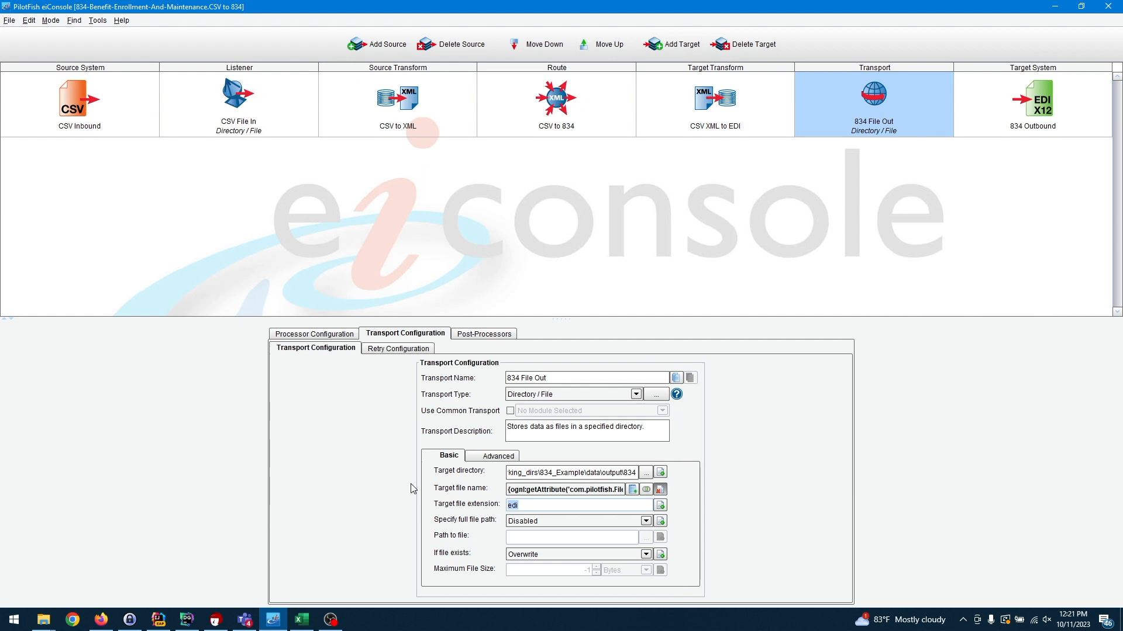
# - Replace the target file name's expression with the fixed name MyCsvToEdi and save the route
pyautogui.click(660, 490)
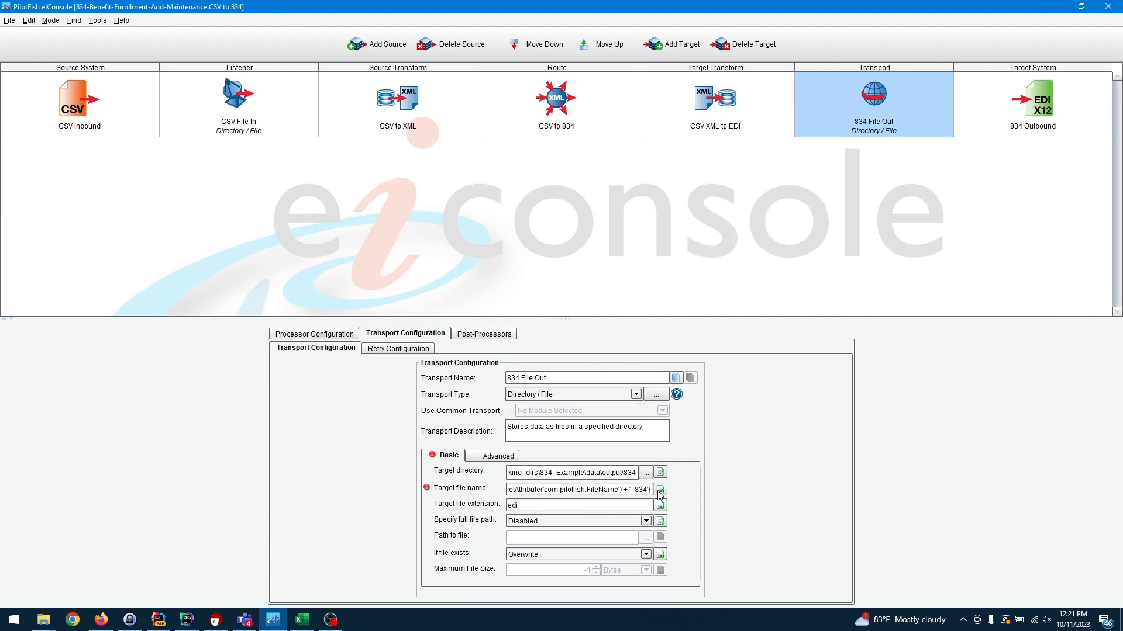
pyautogui.tripleClick(628, 488)
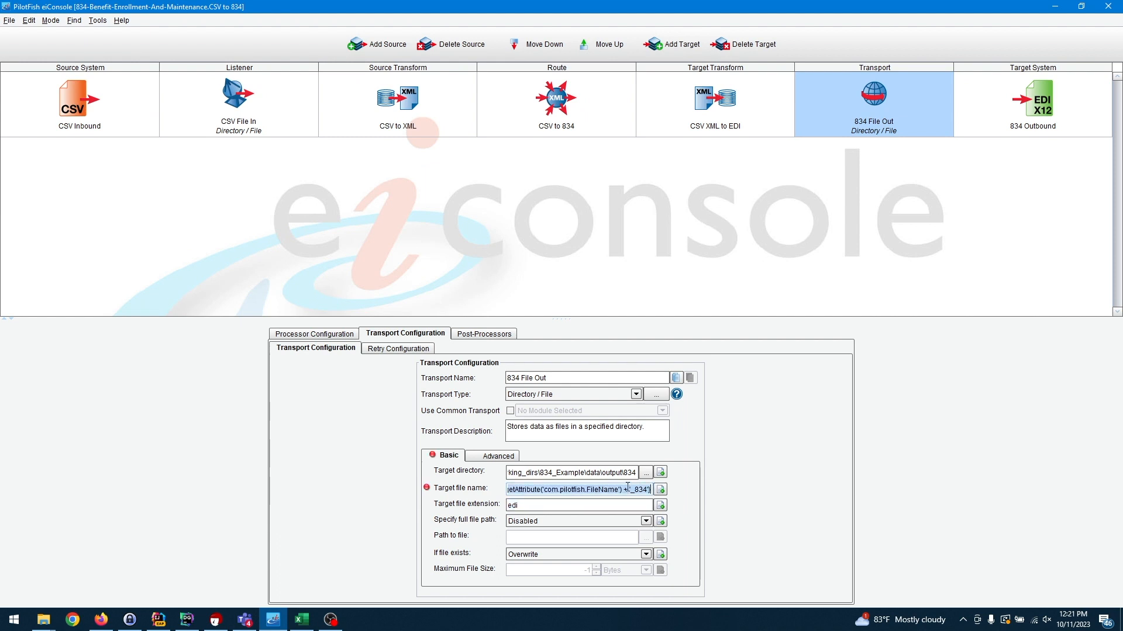
pyautogui.write('MyCsvToEdi')
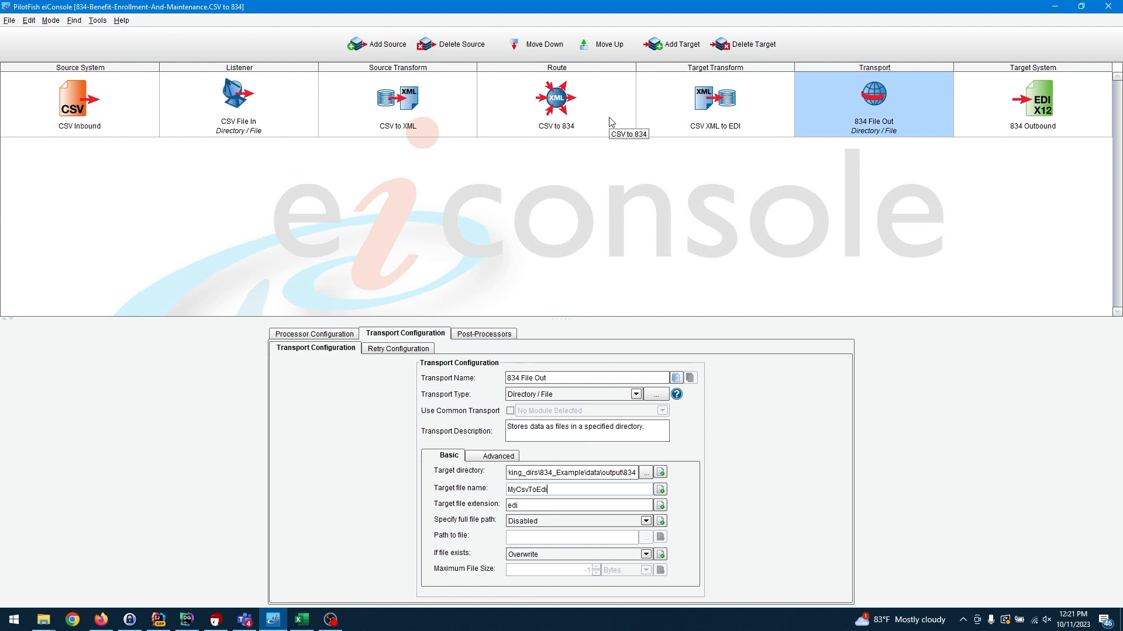
pyautogui.click(13, 22)
pyautogui.click(32, 46)
# - Switch the route to testing mode and execute the end-to-end test, stopping the listener once the data has been picked up
pyautogui.click(49, 22)
pyautogui.click(62, 47)
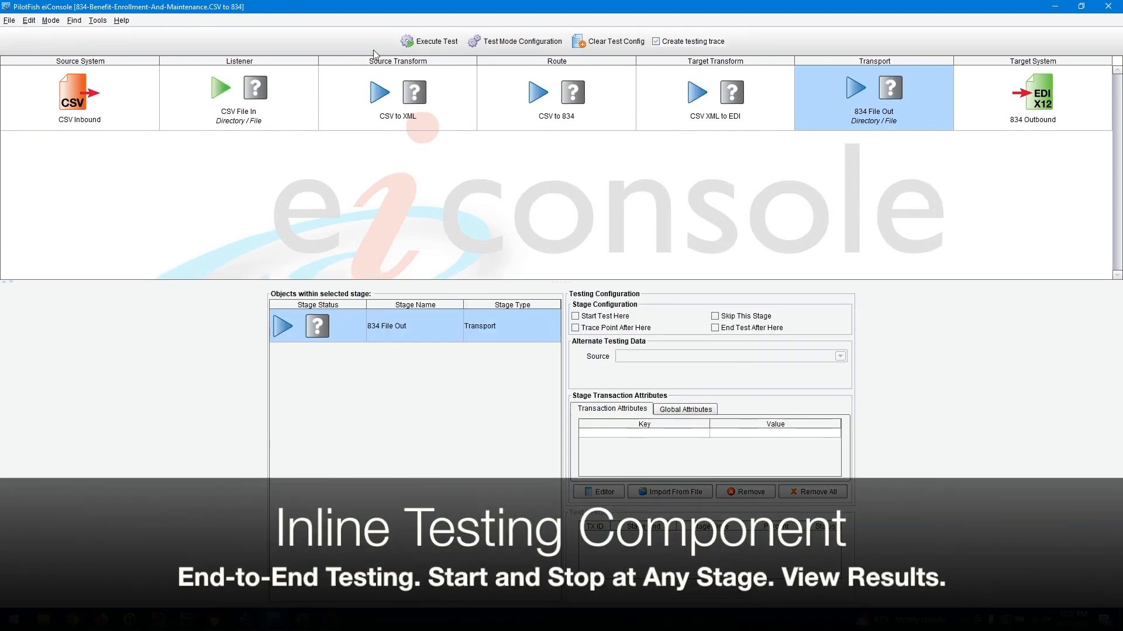
pyautogui.click(408, 44)
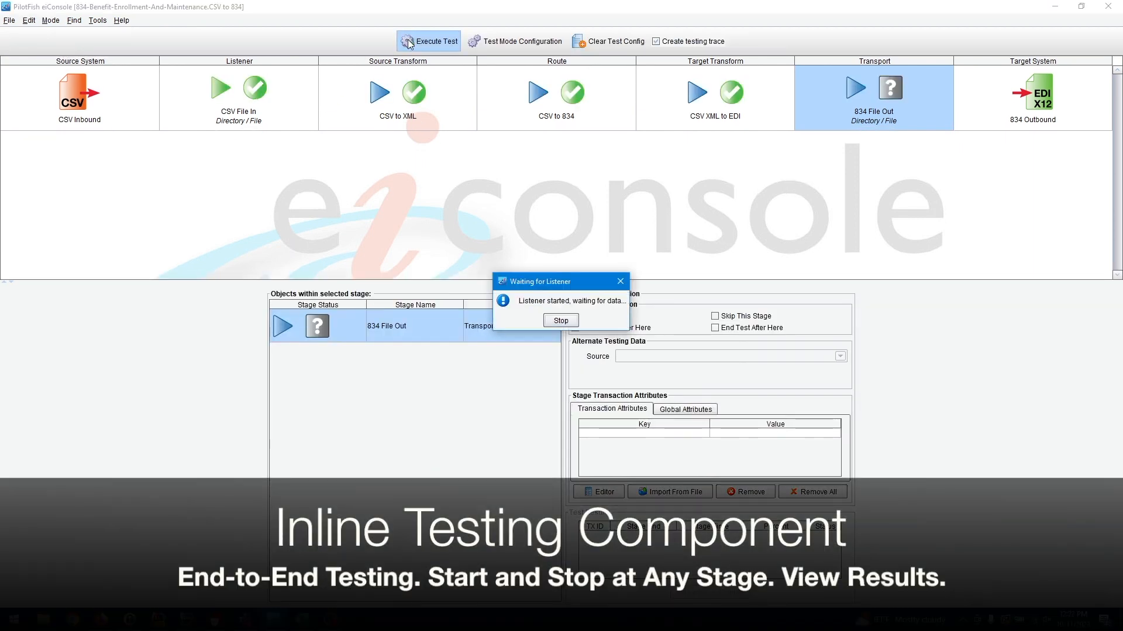
pyautogui.click(577, 323)
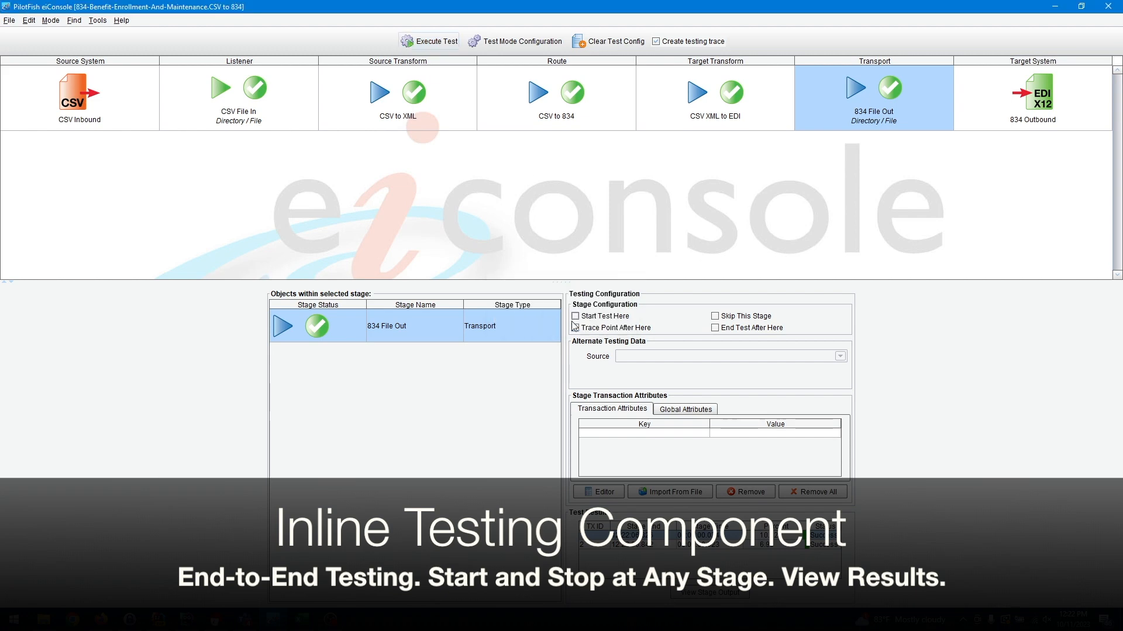
# - Examine the CSV File In listener's output for the first test transaction and close the viewer
pyautogui.click(272, 128)
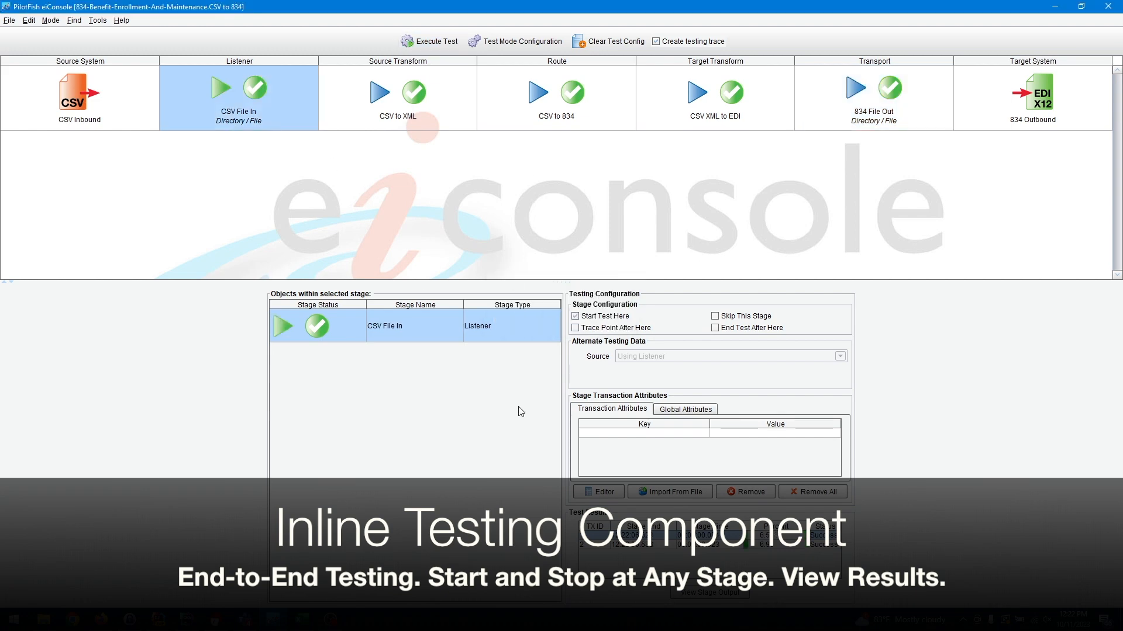
pyautogui.doubleClick(601, 538)
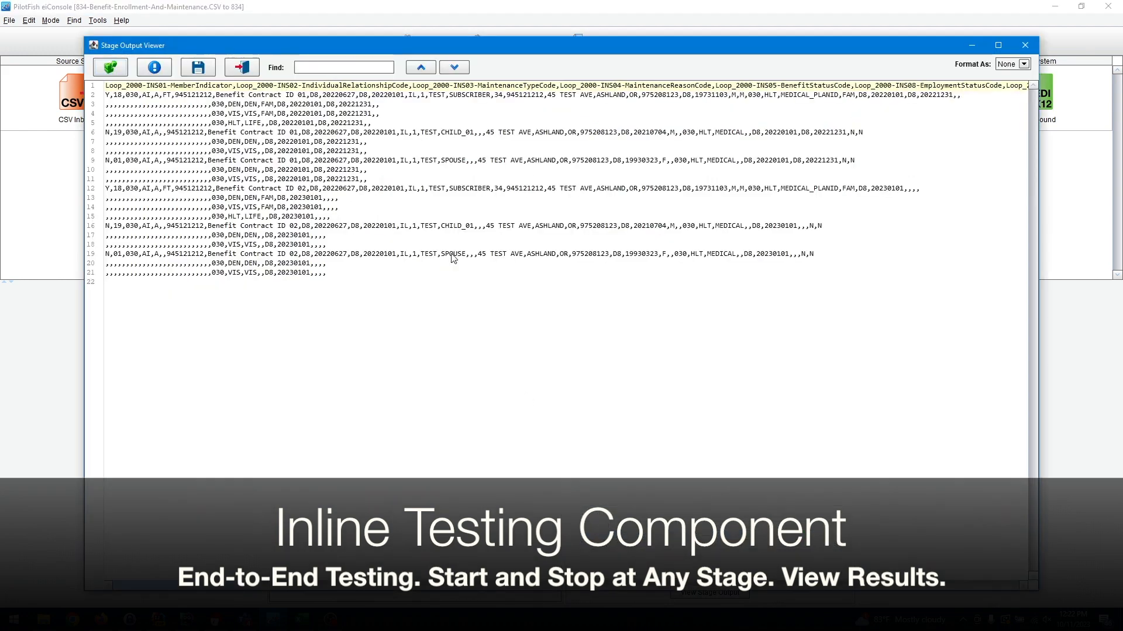
pyautogui.hotkey('ctrl', 'a')
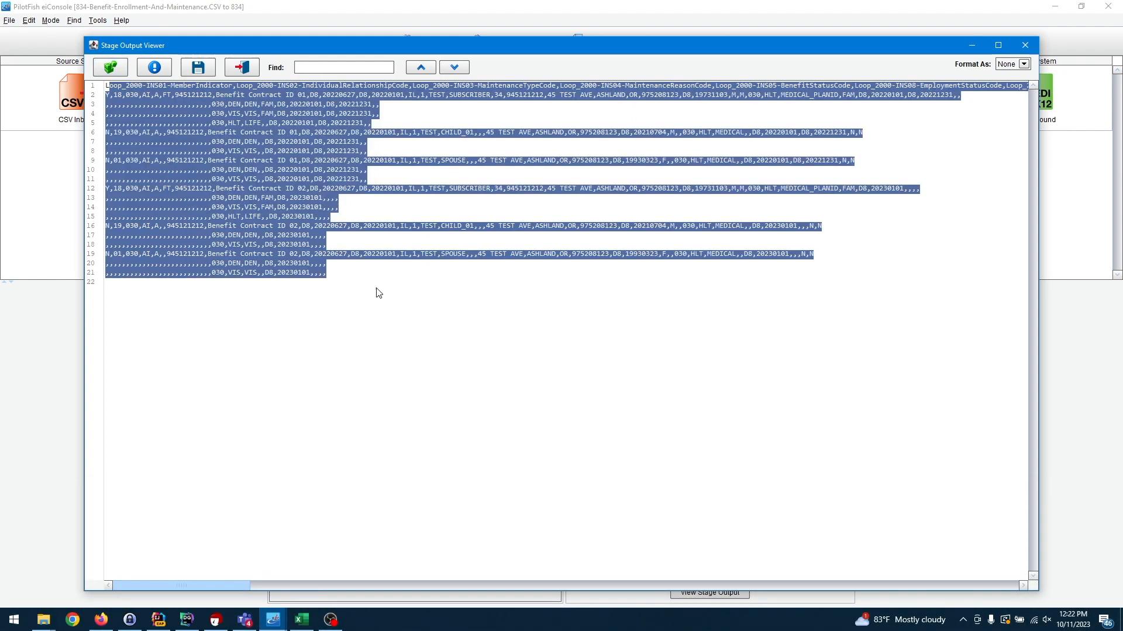
pyautogui.click(382, 296)
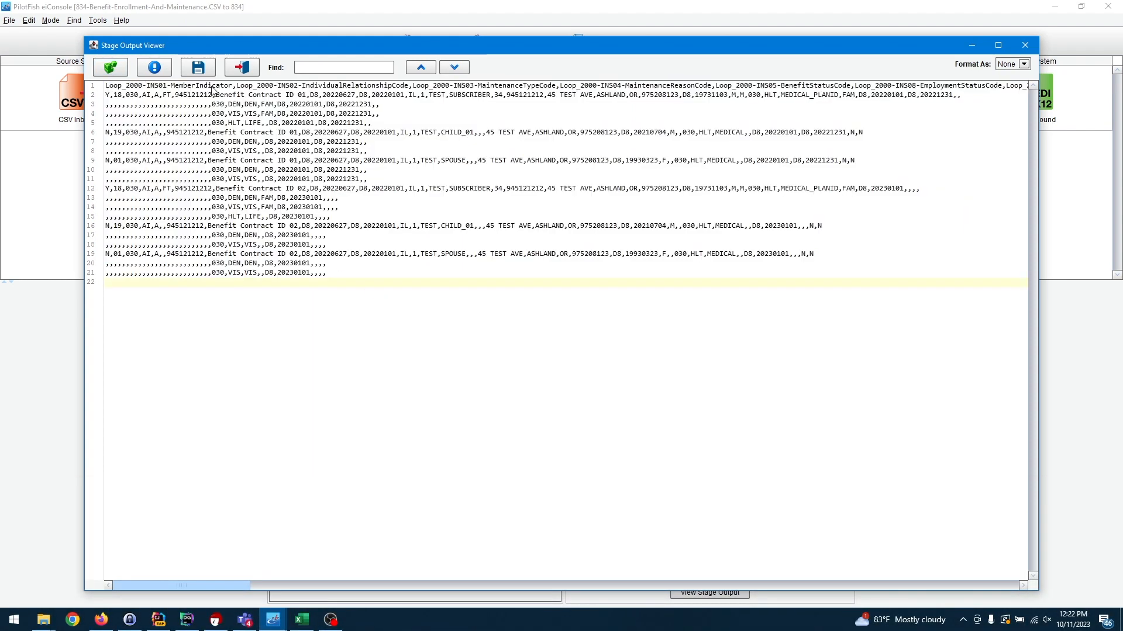
pyautogui.click(242, 67)
# - Examine the CSV transformation's XML output in the CSV to XML stage, focusing on the first XCSRecord and its member indicator element
pyautogui.click(365, 114)
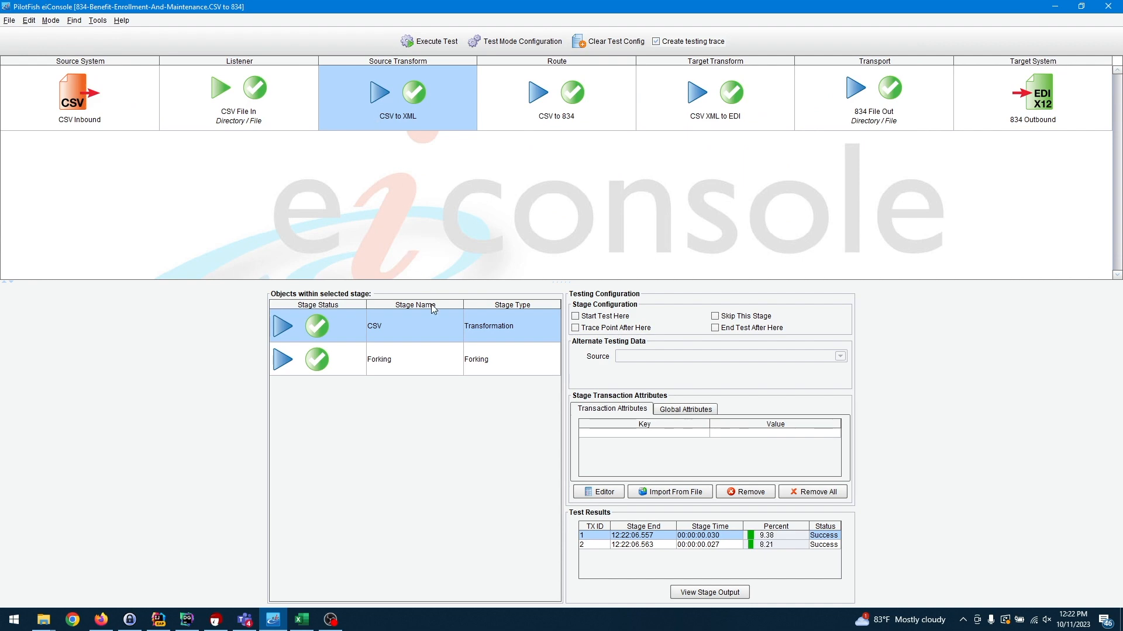
pyautogui.doubleClick(423, 331)
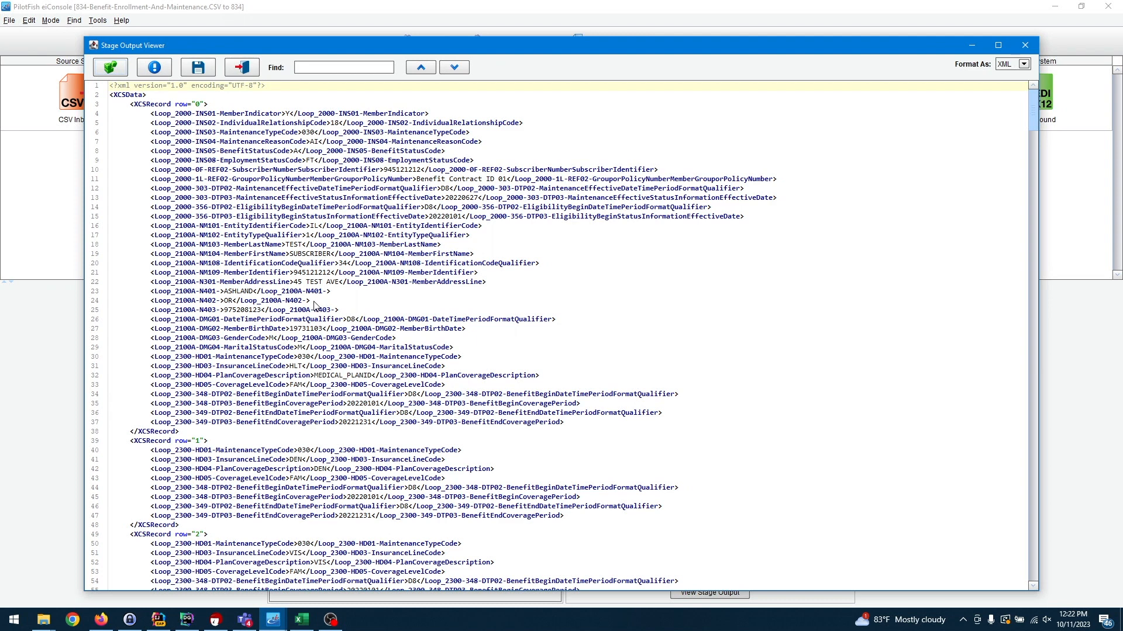
pyautogui.moveTo(151, 113); pyautogui.dragTo(286, 115)
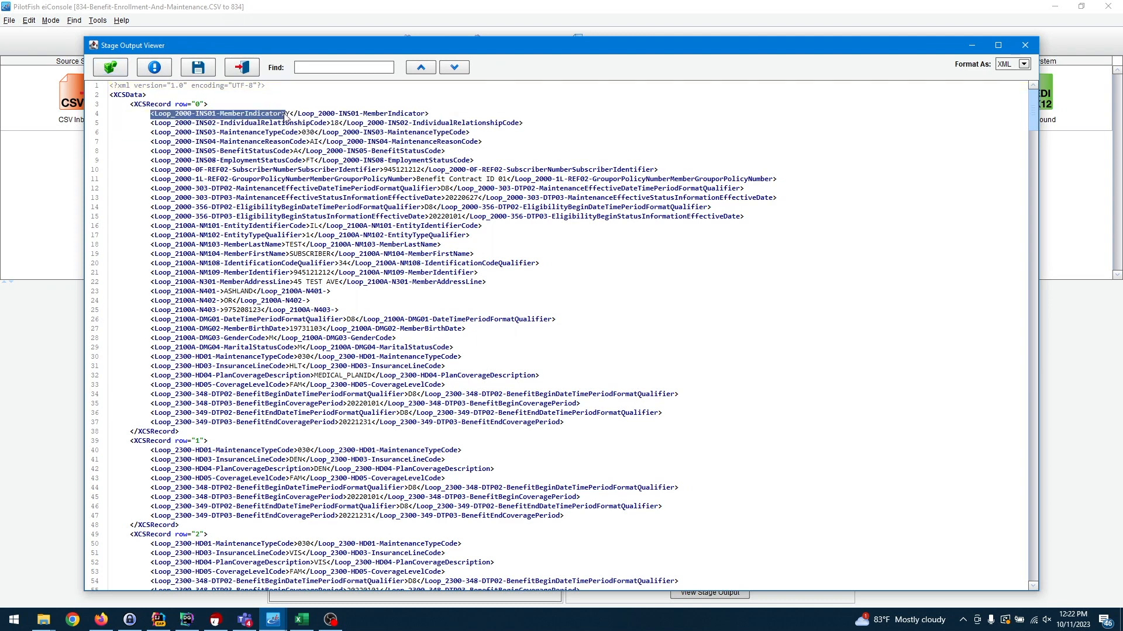
pyautogui.click(127, 106)
pyautogui.doubleClick(128, 106)
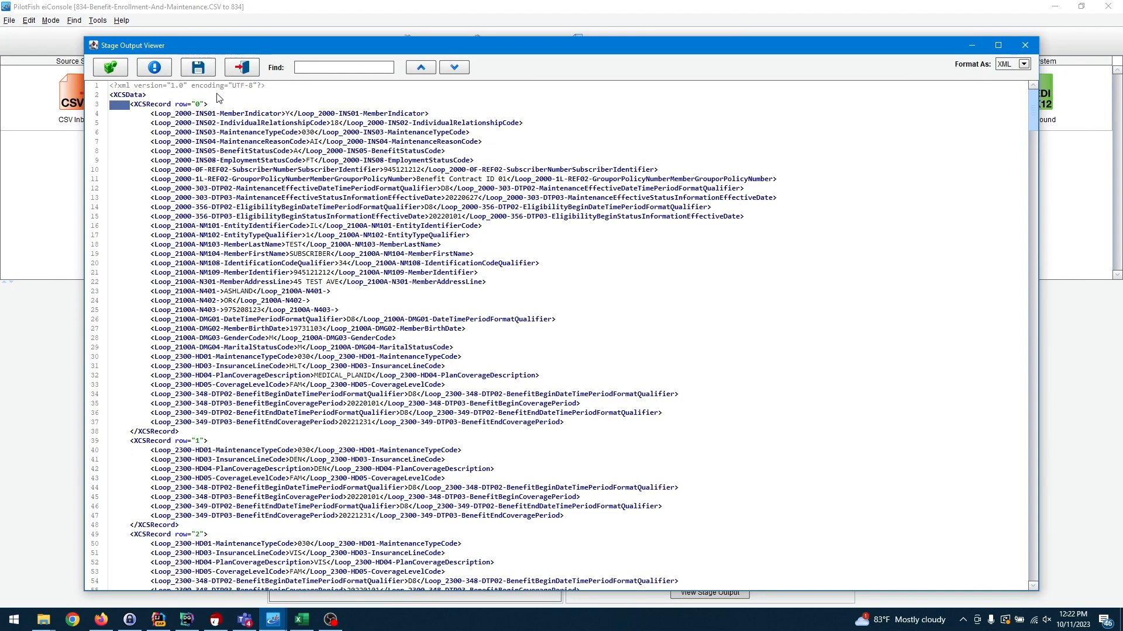
pyautogui.moveTo(219, 100); pyautogui.dragTo(218, 102)
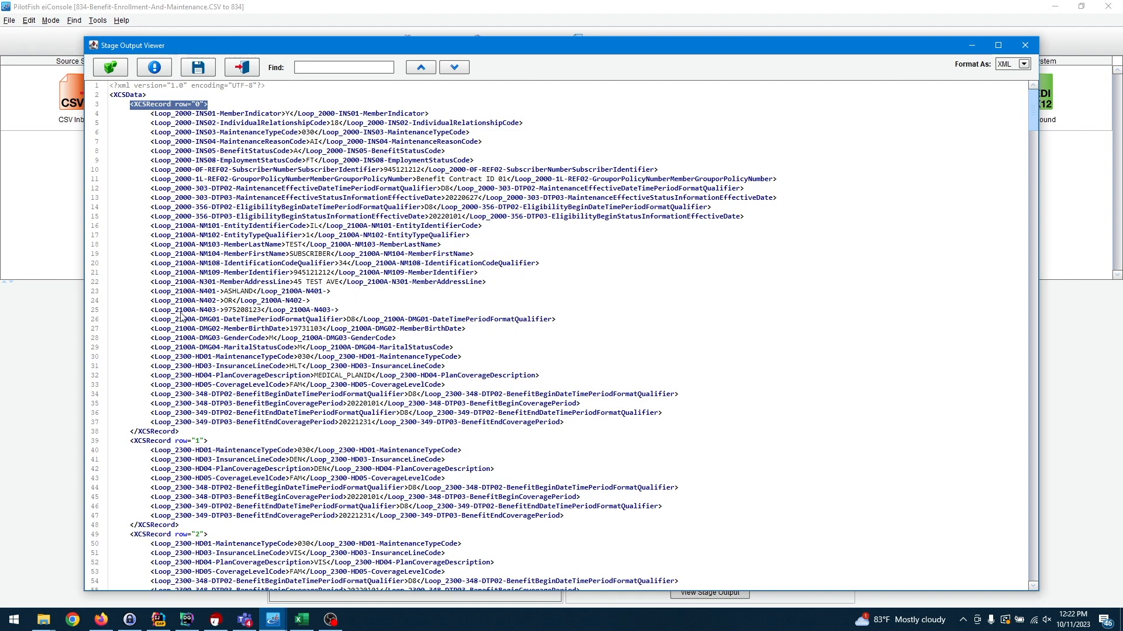
pyautogui.click(246, 67)
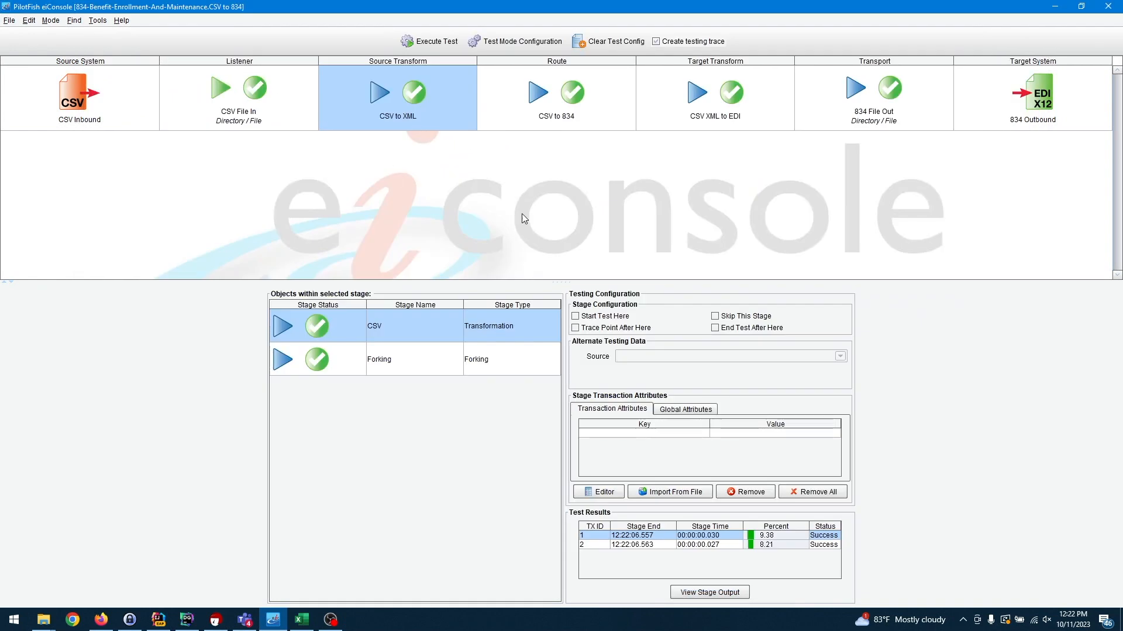
# - Examine the XSLT-generateEDI834.xslt output of the CSV XML to EDI stage, from the interchange header through the member and Loop_2300 coverage loops
pyautogui.click(718, 104)
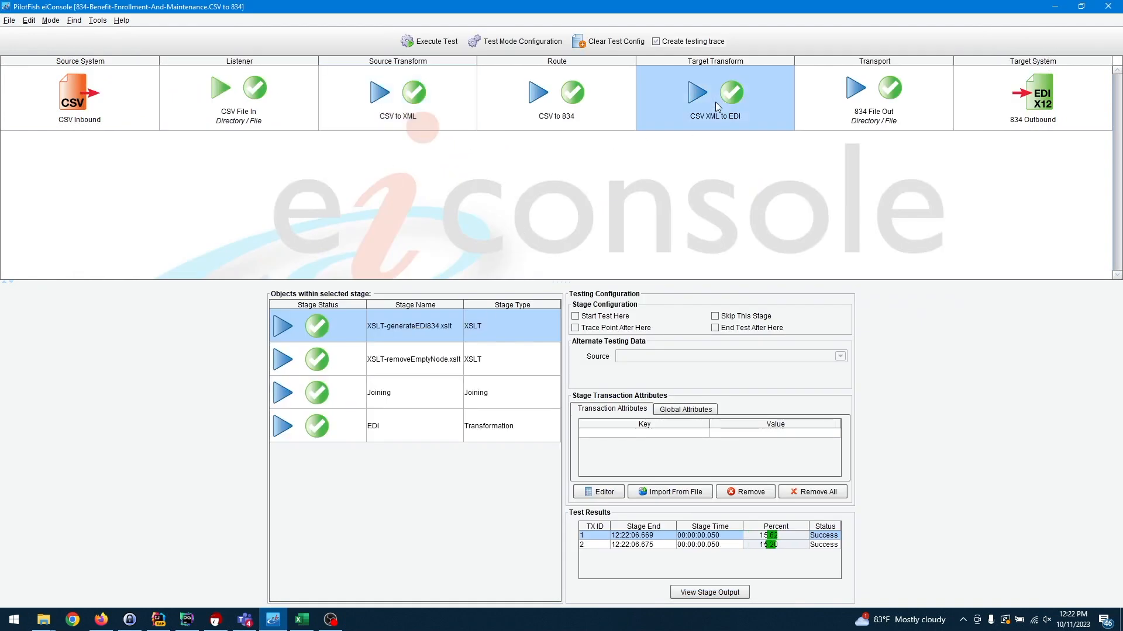
pyautogui.doubleClick(516, 340)
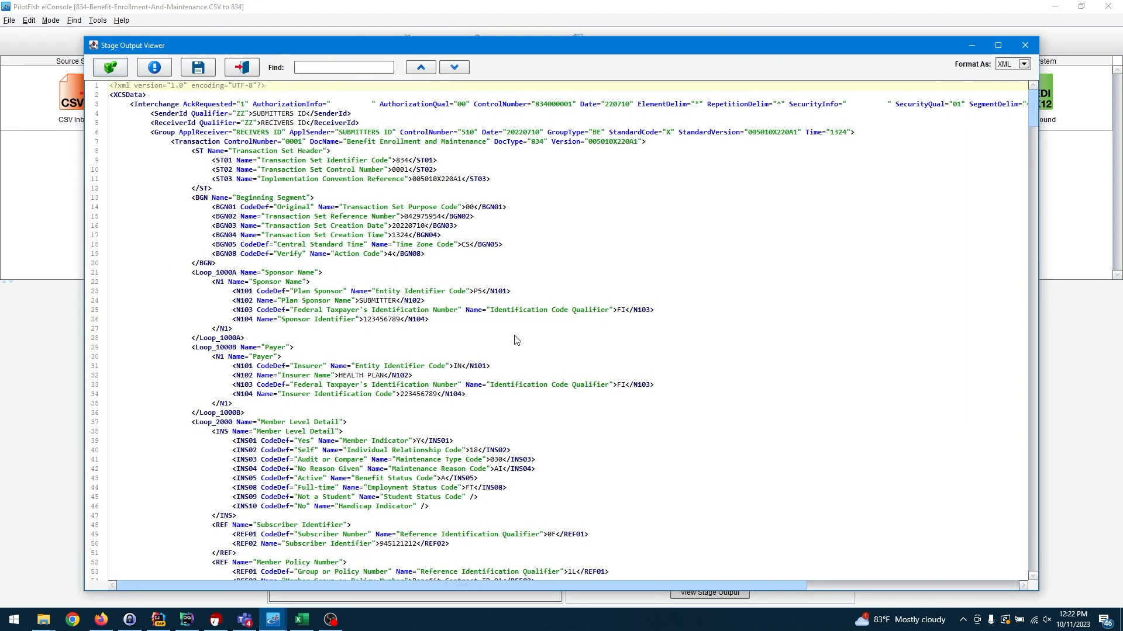
pyautogui.scroll(-6, 471, 324)
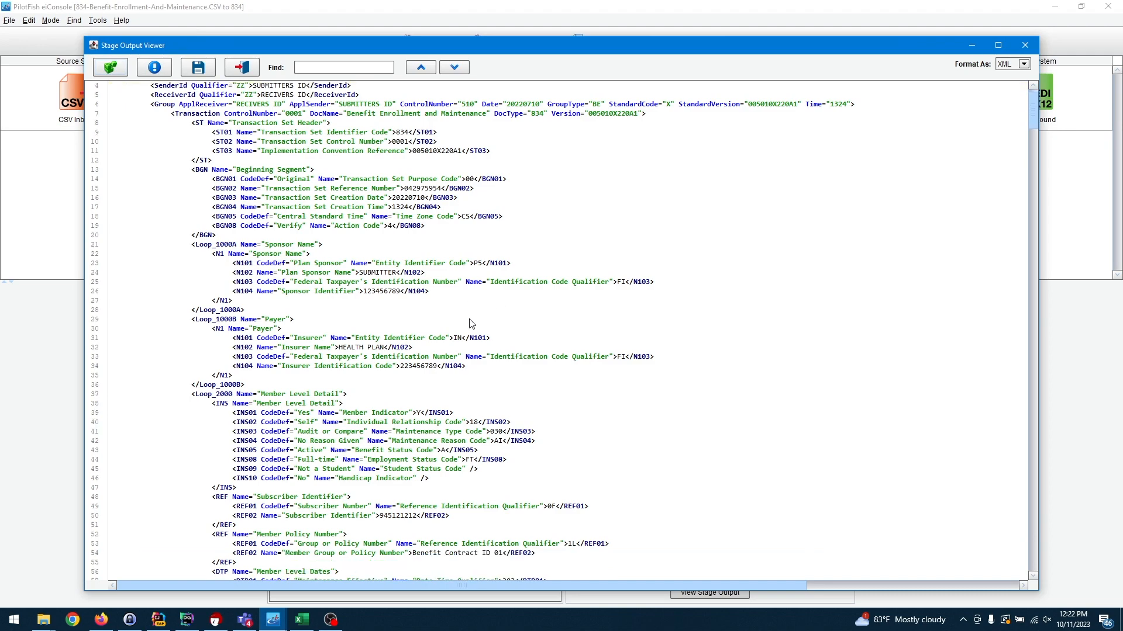
pyautogui.scroll(-13, 471, 323)
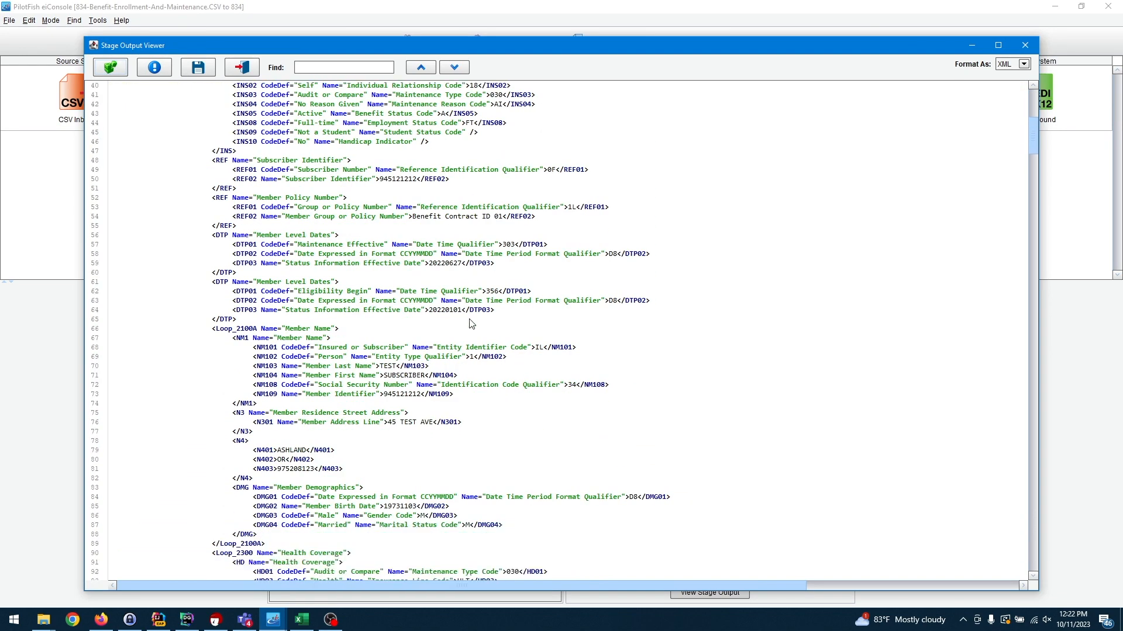
pyautogui.scroll(-20, 470, 323)
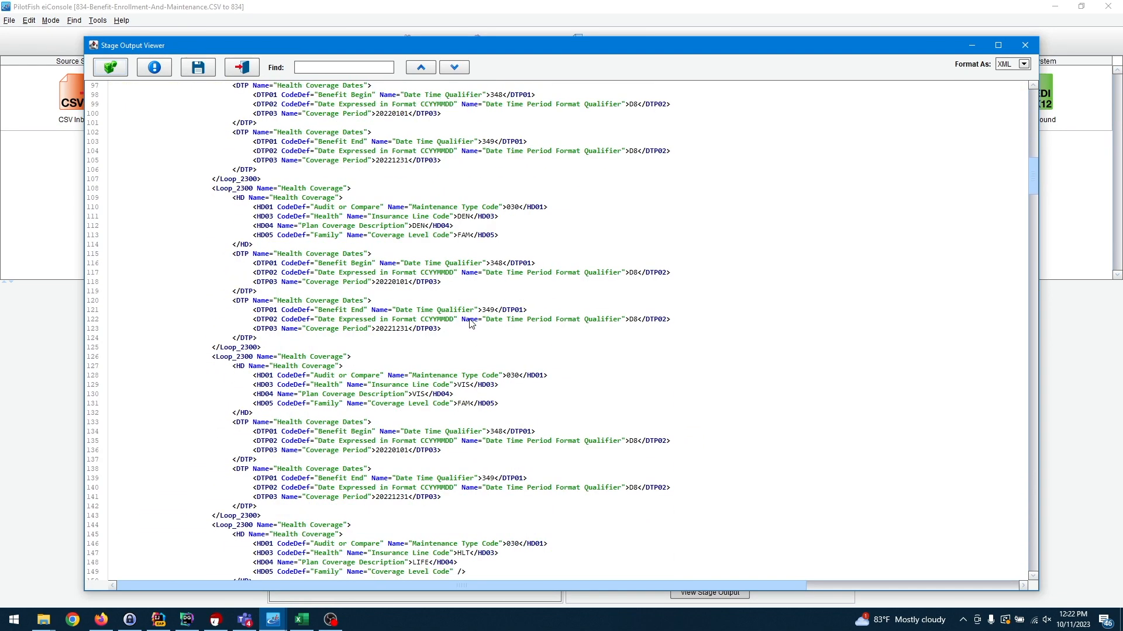
pyautogui.scroll(-10, 471, 323)
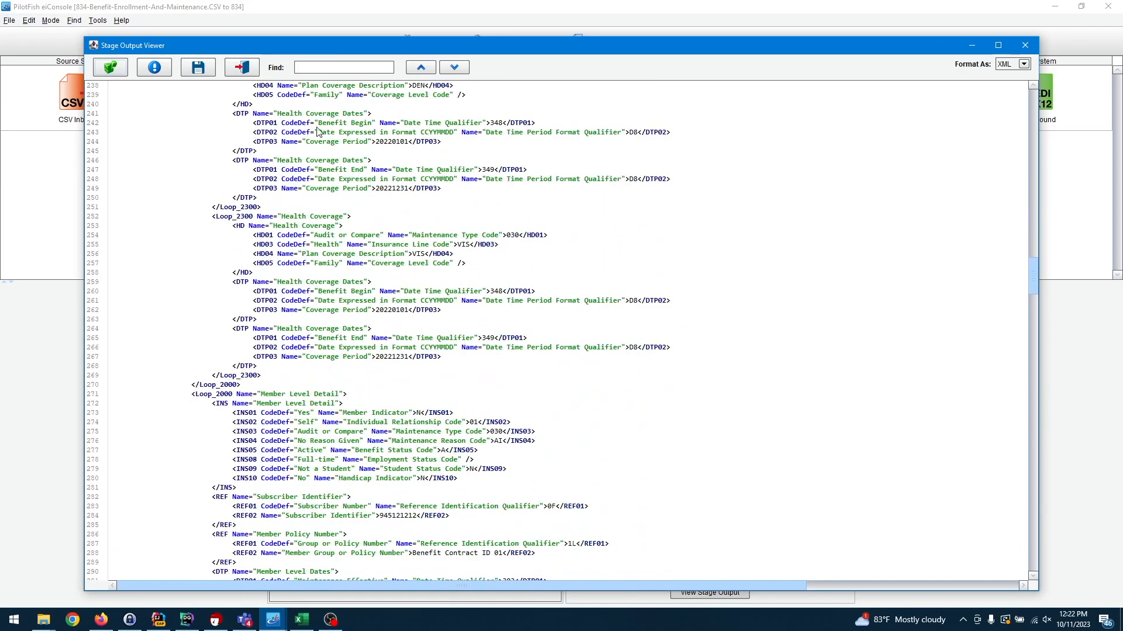
pyautogui.click(241, 68)
# - Examine the final EDI transformation output of the CSV XML to EDI stage through its member and coverage segments
pyautogui.doubleClick(433, 437)
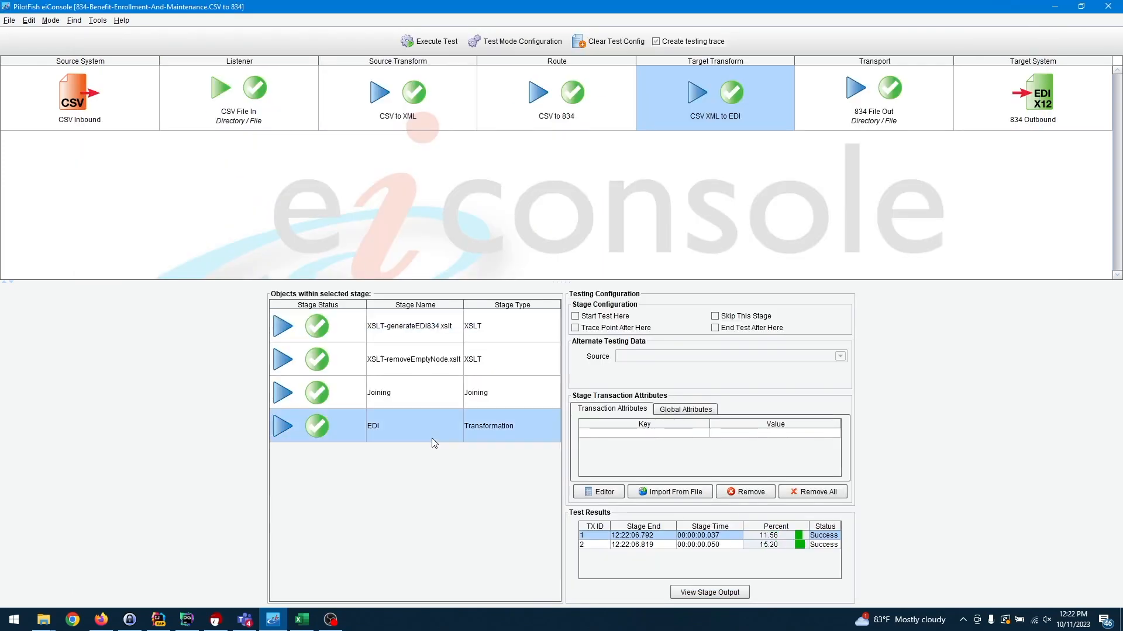
pyautogui.scroll(-20, 403, 338)
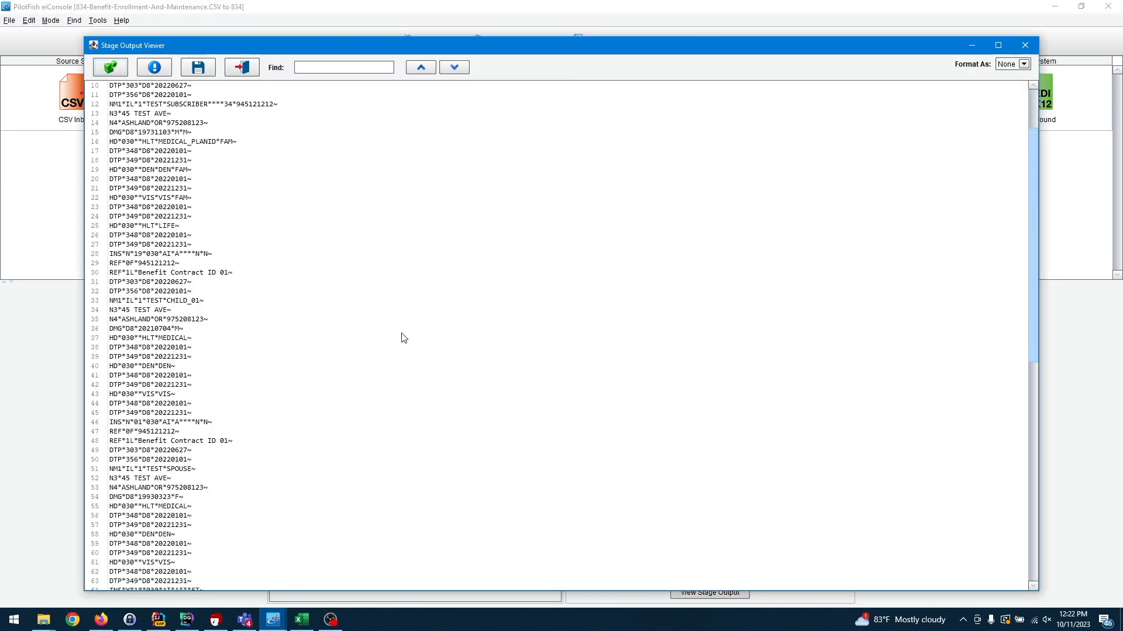
pyautogui.scroll(20, 404, 338)
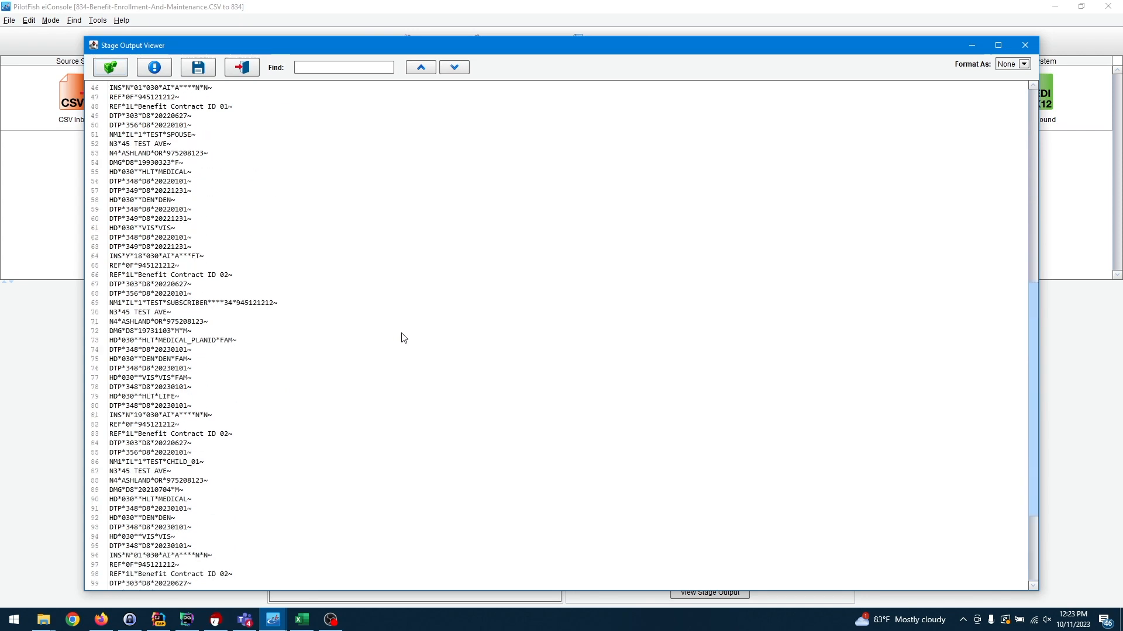
pyautogui.click(239, 67)
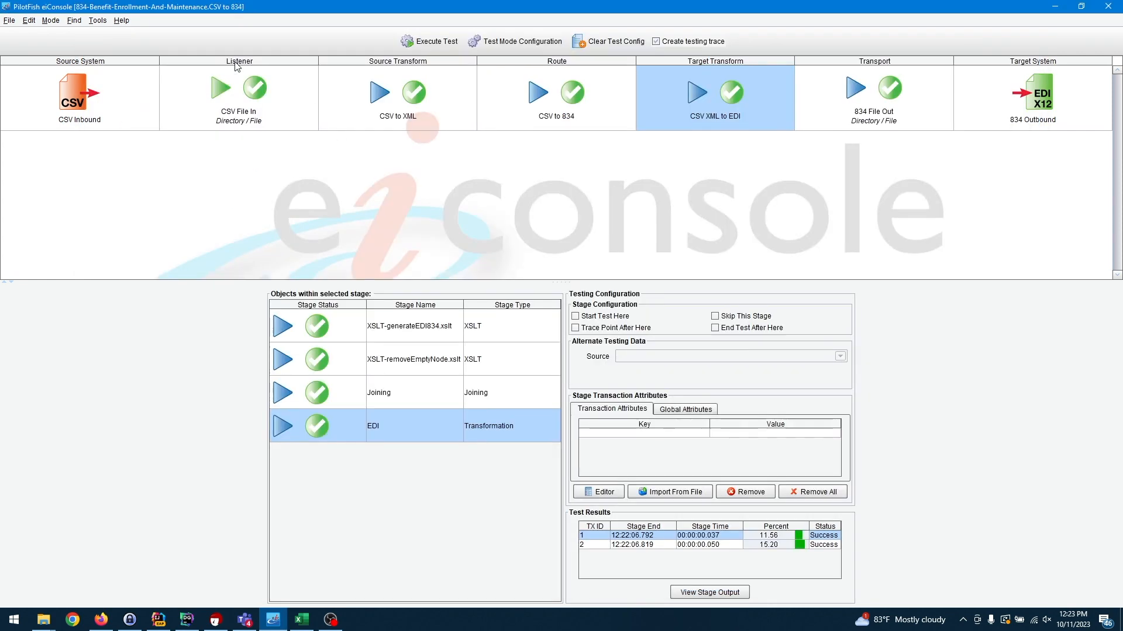
# - Examine the 834 File Out transport's EDI output for the first test transaction and close the viewer
pyautogui.click(867, 110)
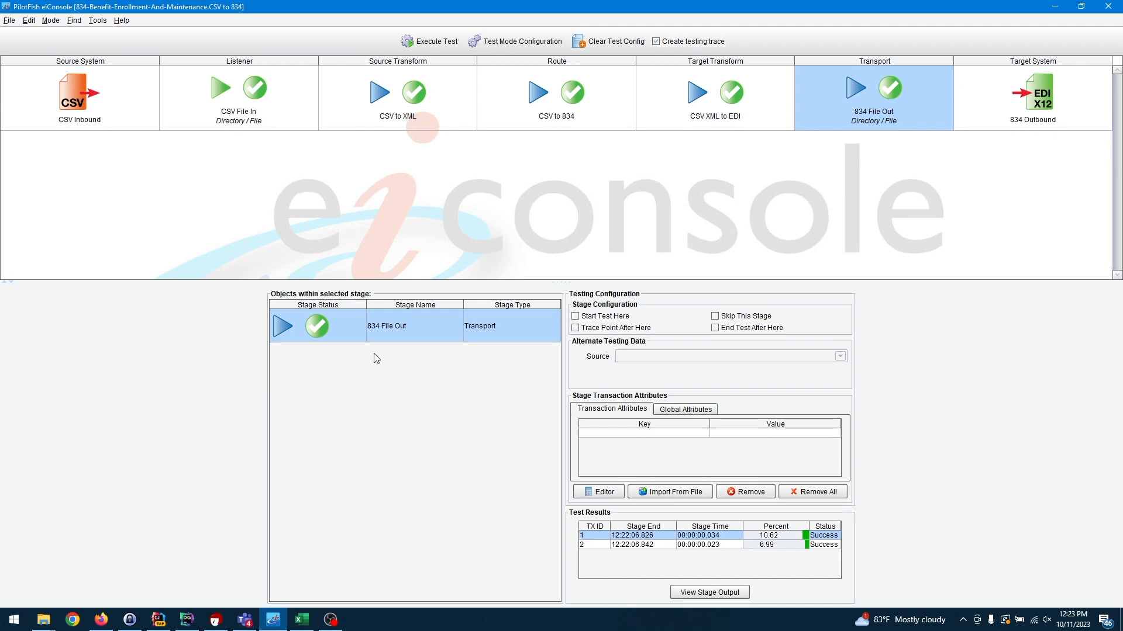
pyautogui.doubleClick(403, 339)
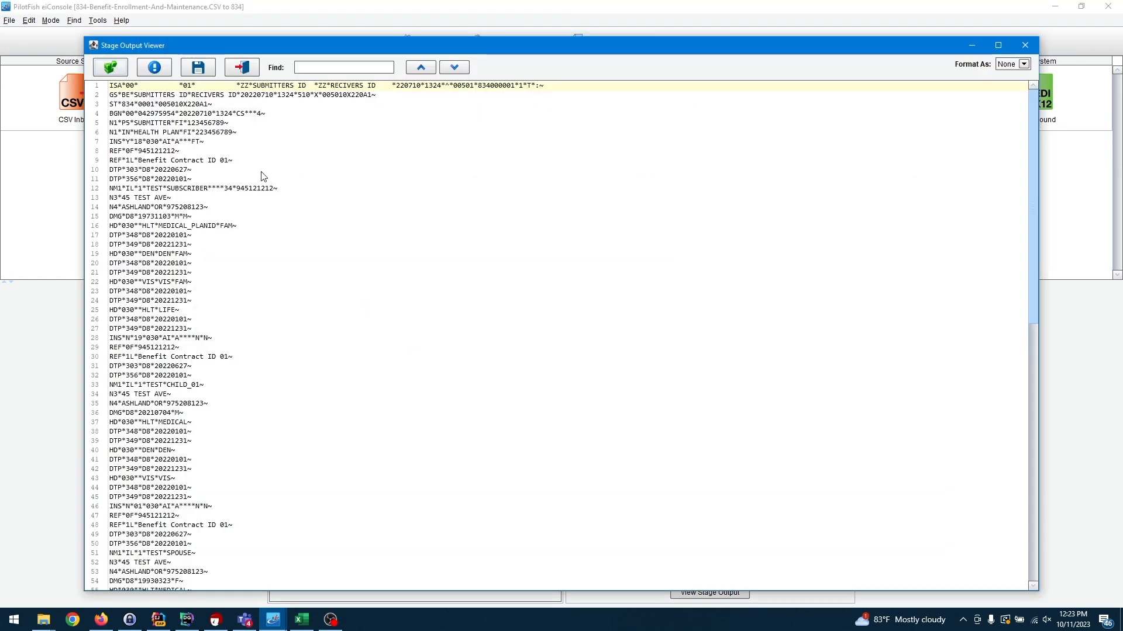
pyautogui.click(243, 67)
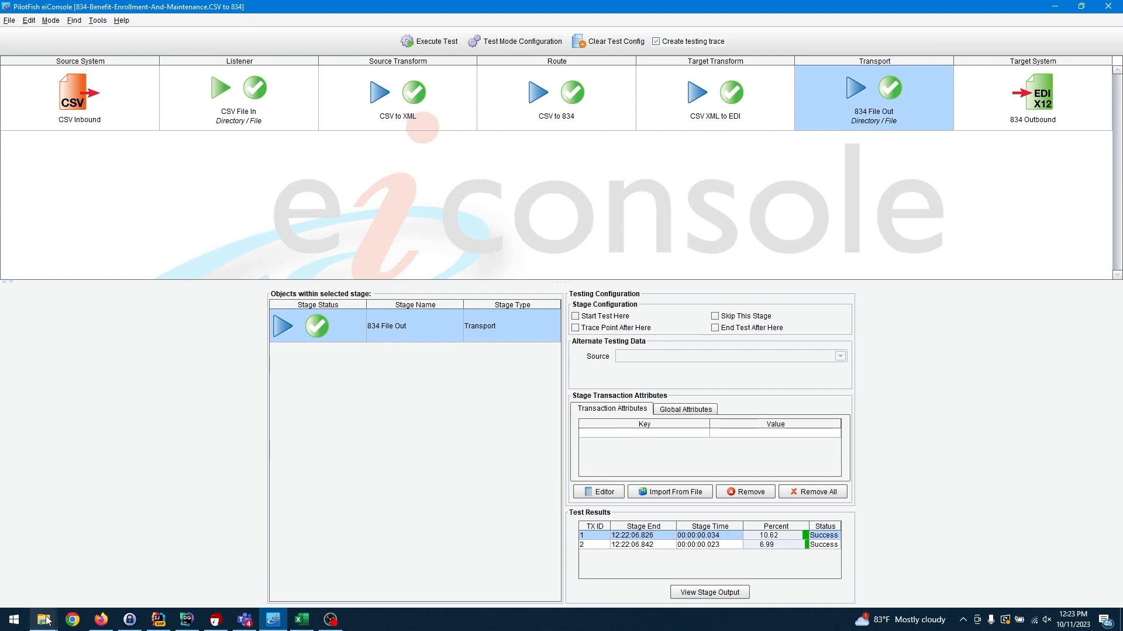
# - Open the route's folder in the system explorer and browse to the 834 folder under 834_Example's data and output folders
pyautogui.click(10, 22)
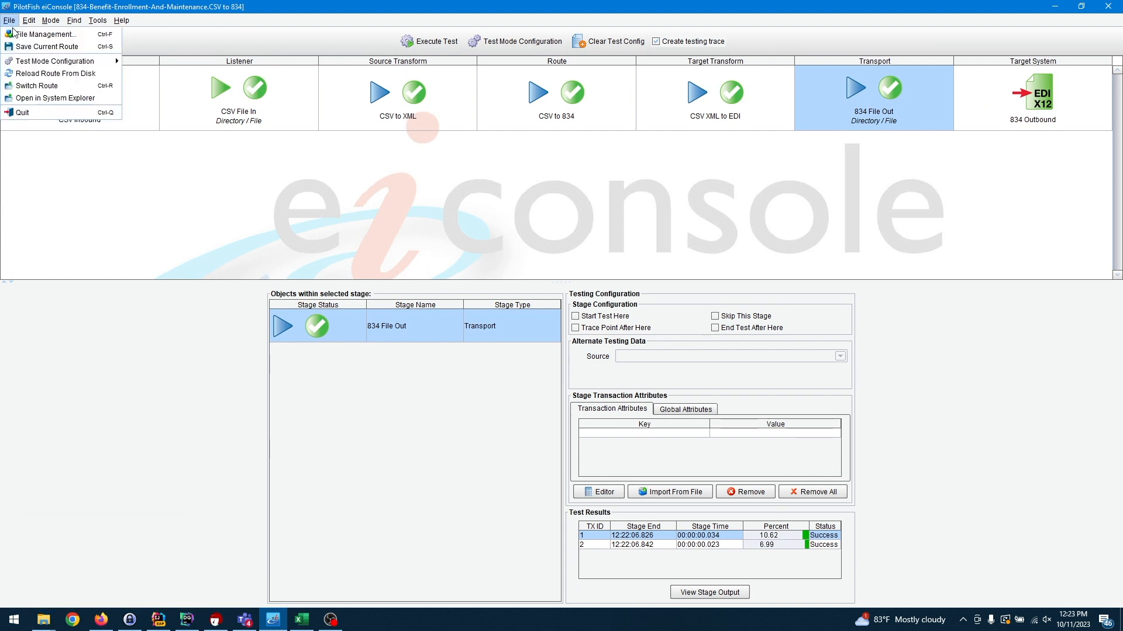
pyautogui.click(33, 98)
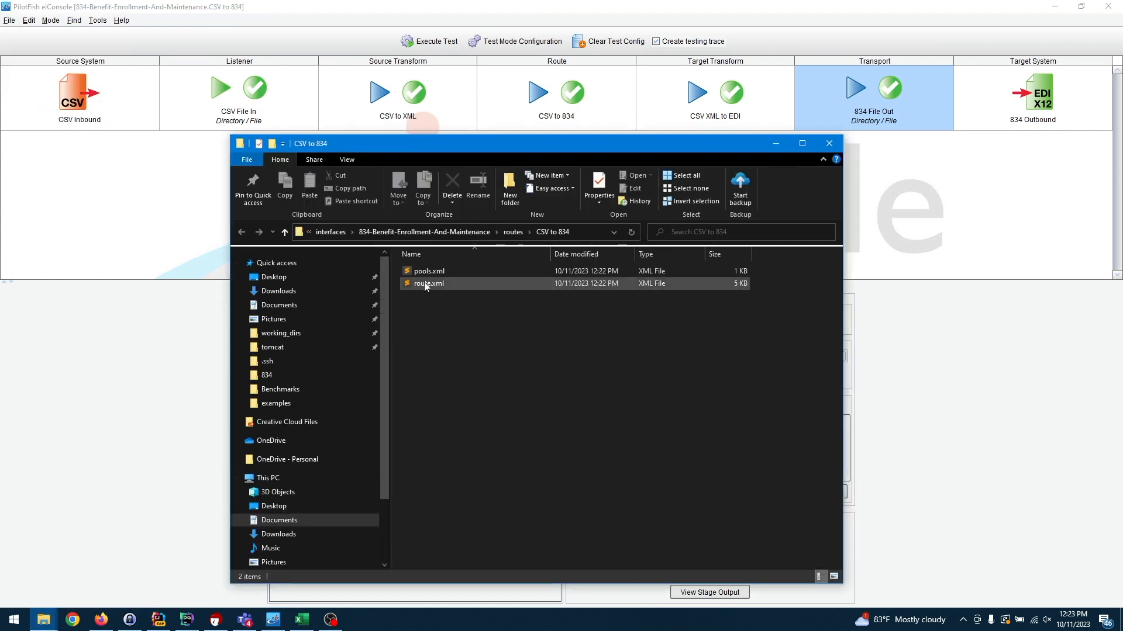
pyautogui.click(286, 232)
pyautogui.click(285, 232)
pyautogui.click(285, 232)
pyautogui.click(285, 232)
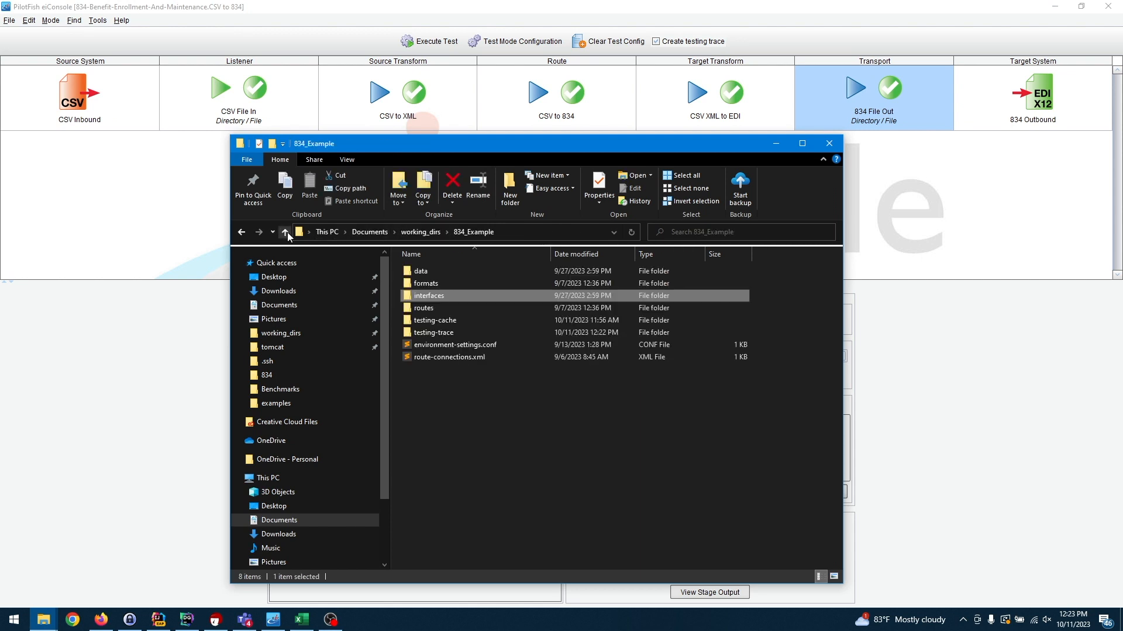
pyautogui.click(432, 268)
pyautogui.doubleClick(433, 270)
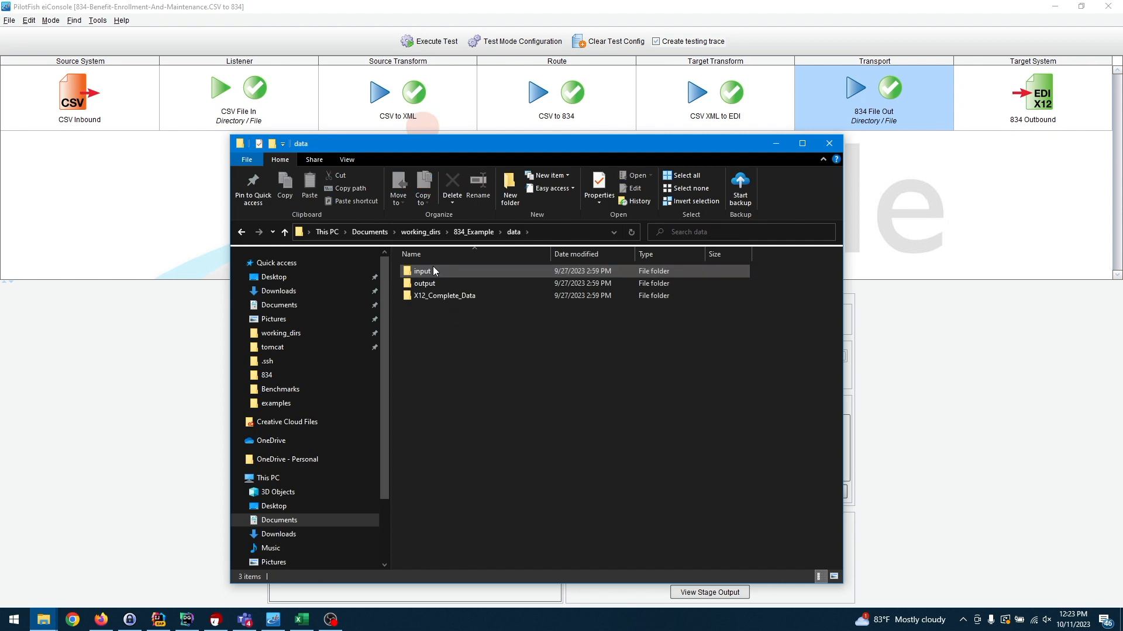
pyautogui.doubleClick(433, 283)
pyautogui.doubleClick(433, 276)
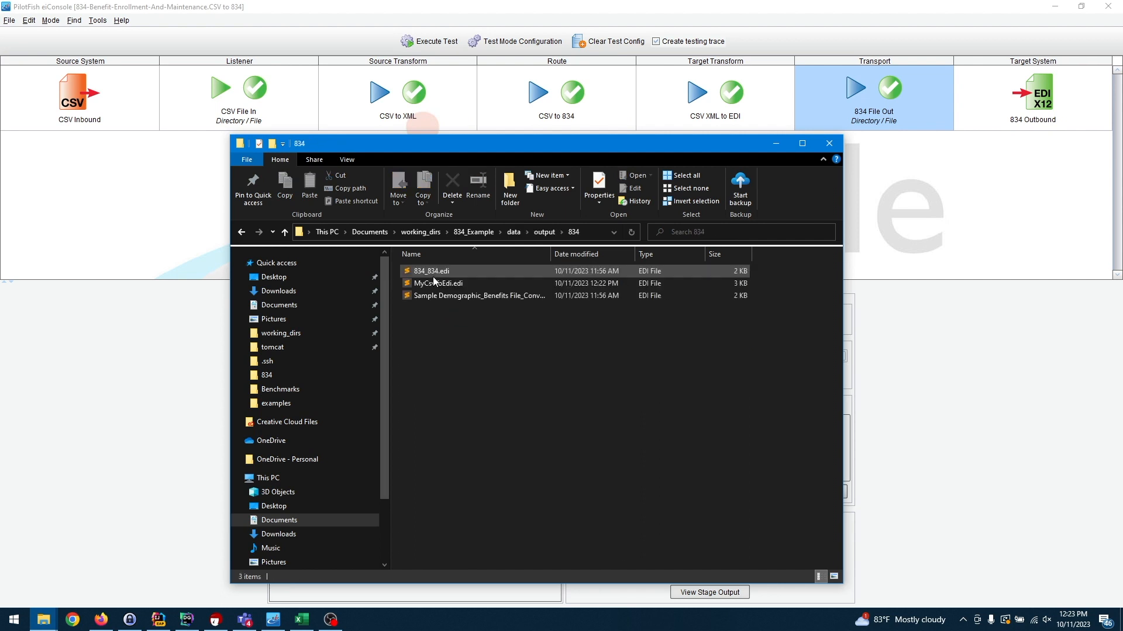
# - Open 834_834.edi from the output folder in Sublime Text and examine its segments through to the IEA trailer
pyautogui.click(490, 269)
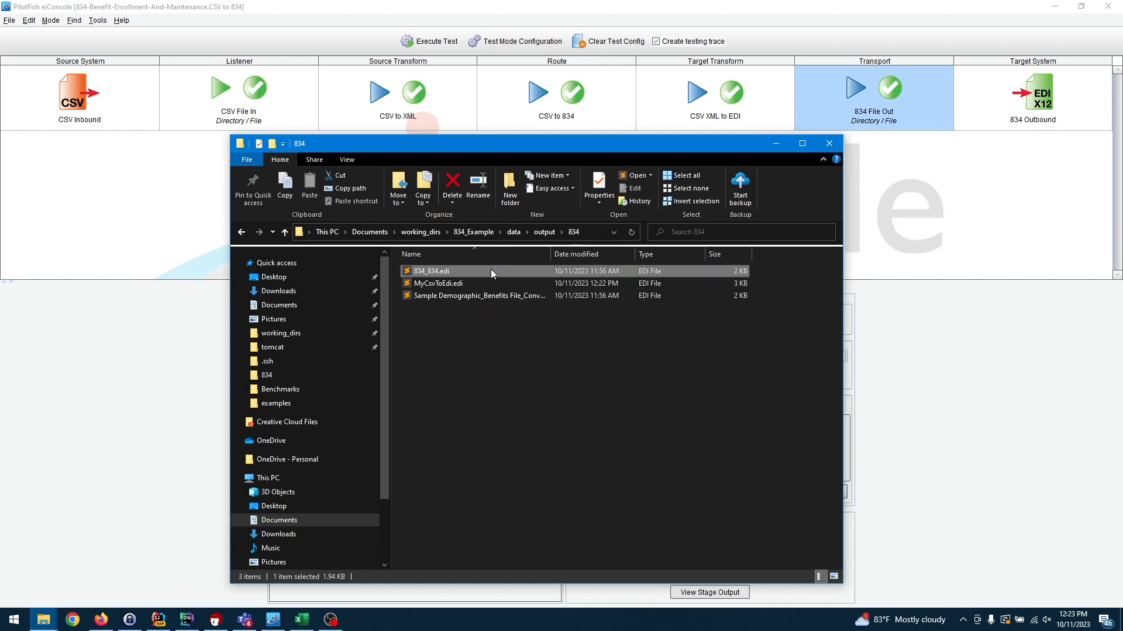
pyautogui.doubleClick(490, 269)
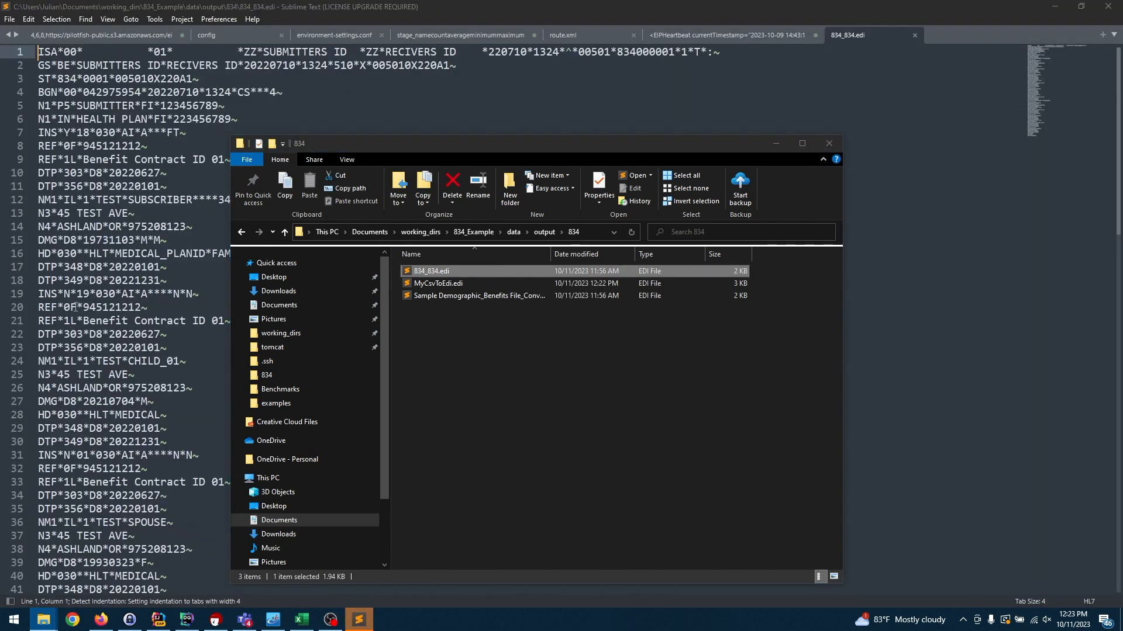
pyautogui.click(76, 307)
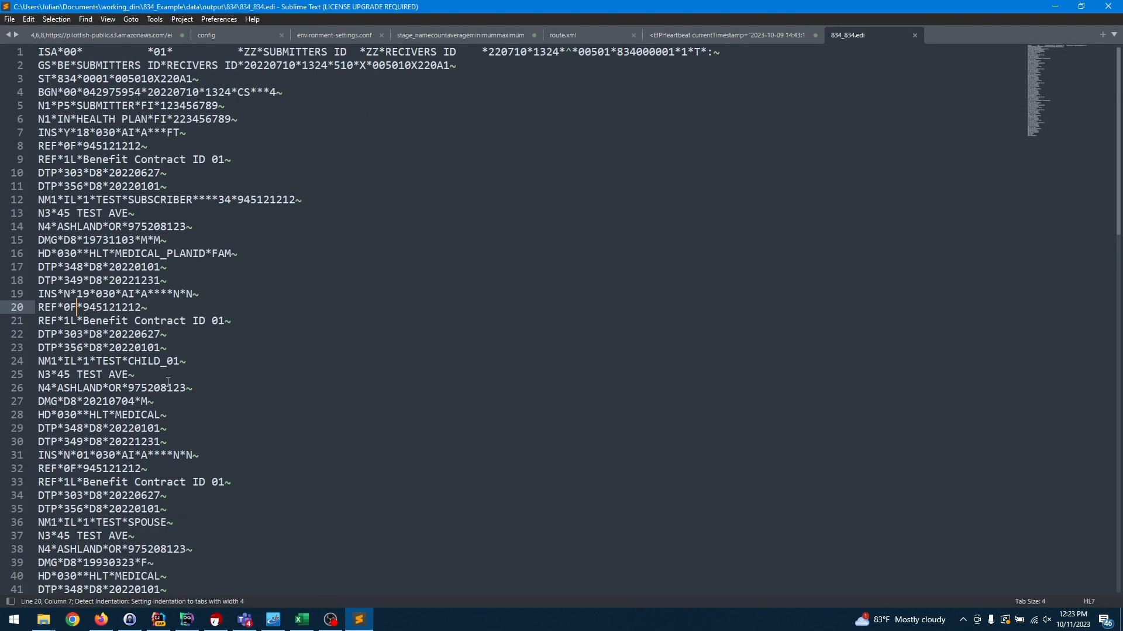
pyautogui.scroll(-2, 167, 383)
pyautogui.scroll(-17, 168, 382)
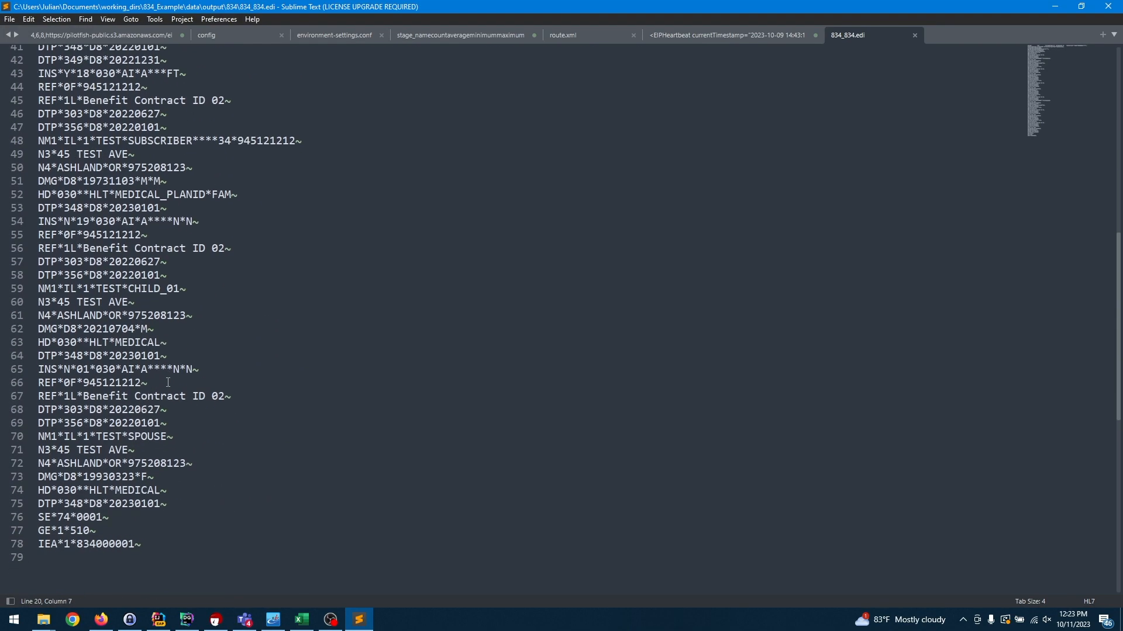
pyautogui.scroll(19, 167, 382)
# - Switch back to eiConsole, review the 834 File Out transport's stage output again, and close the viewer
pyautogui.click(274, 620)
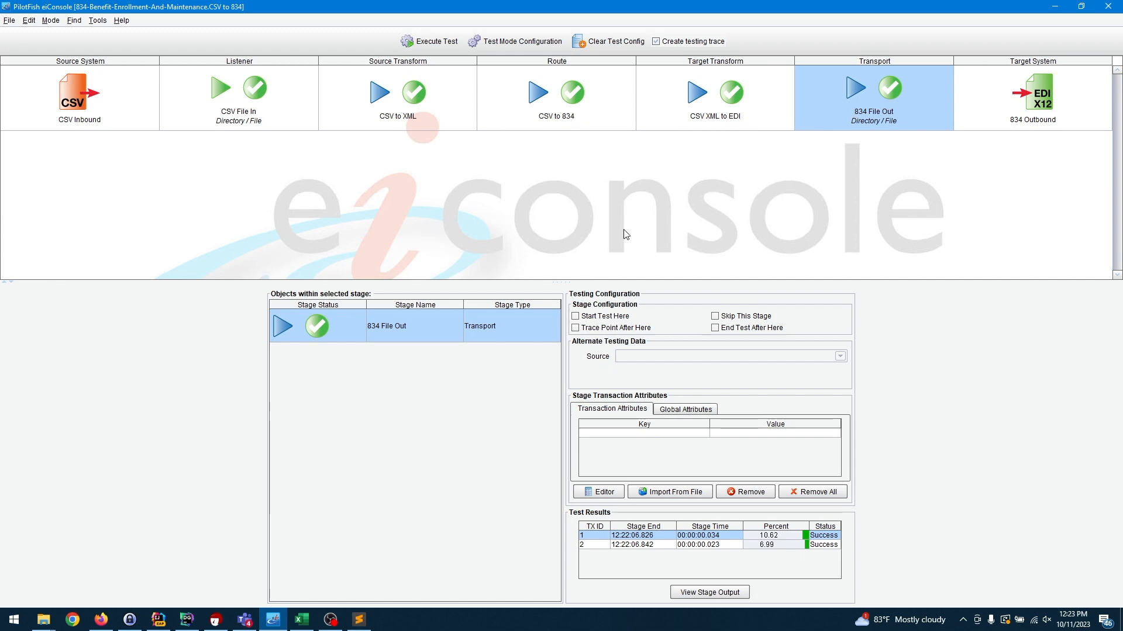
pyautogui.doubleClick(442, 321)
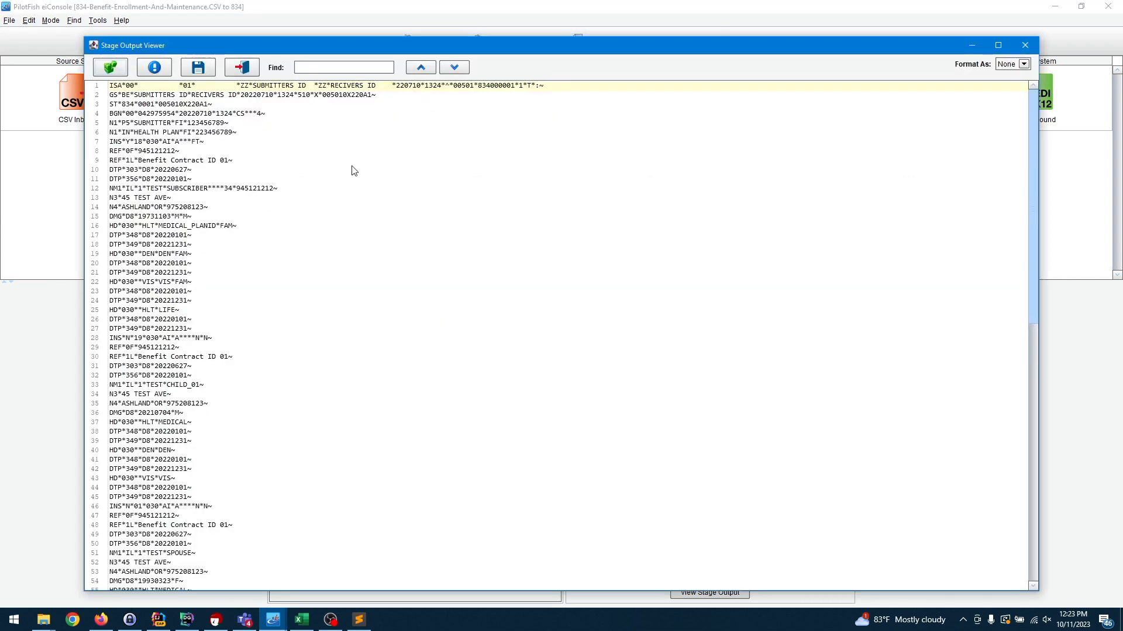
pyautogui.click(244, 69)
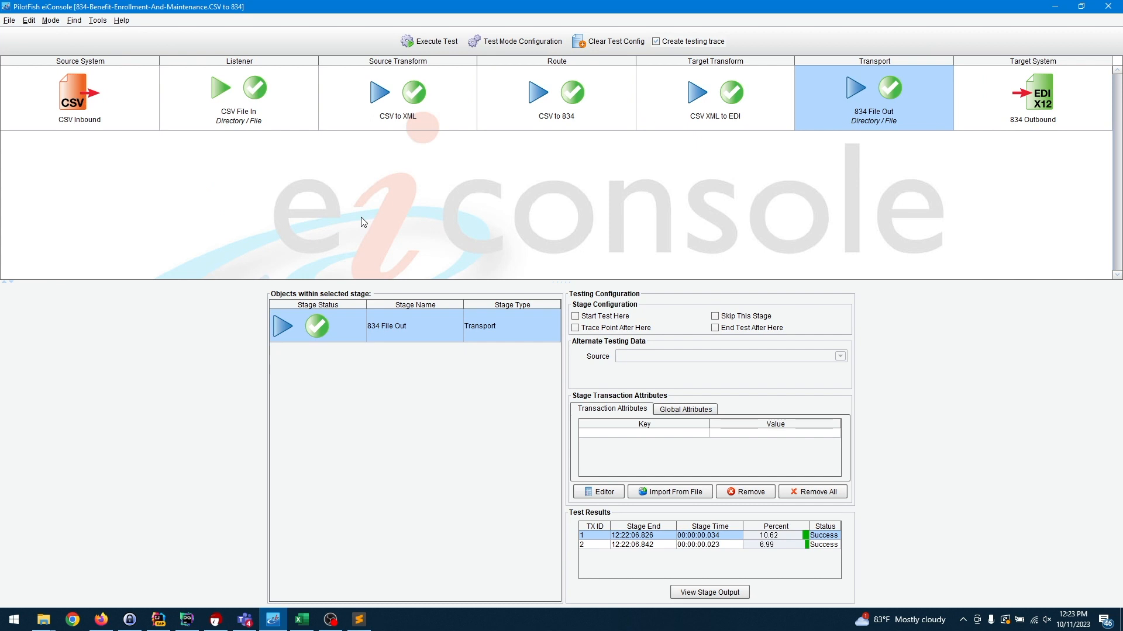
# - Open the Excel to 834 route from file management and inspect its Excel to XML and XML to EDI transform configurations
pyautogui.click(9, 22)
pyautogui.click(15, 35)
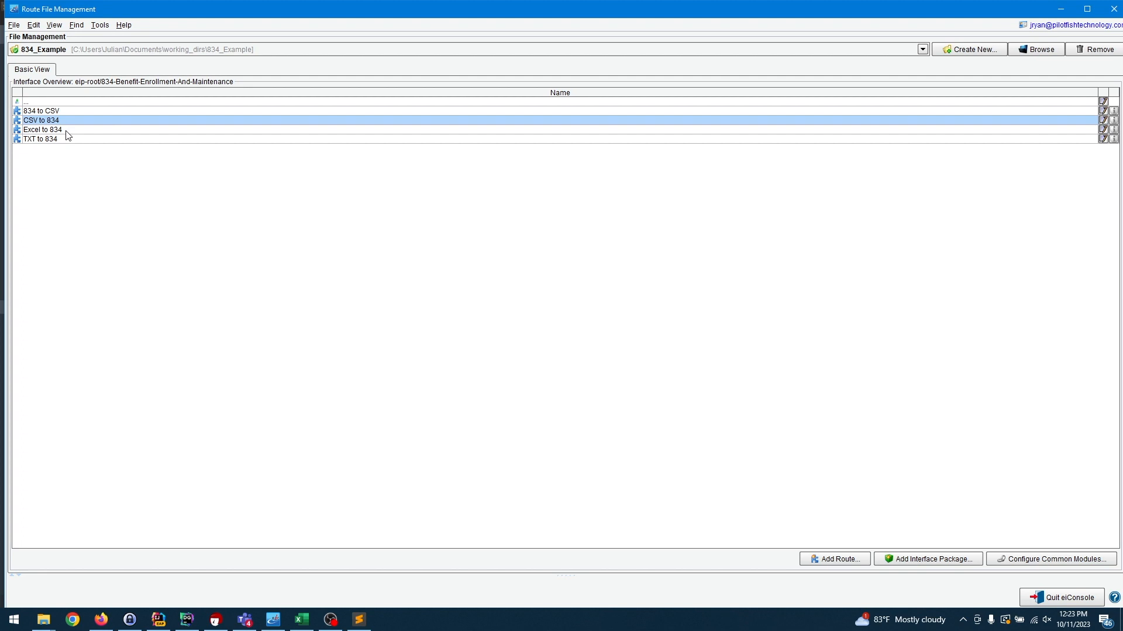
pyautogui.doubleClick(66, 131)
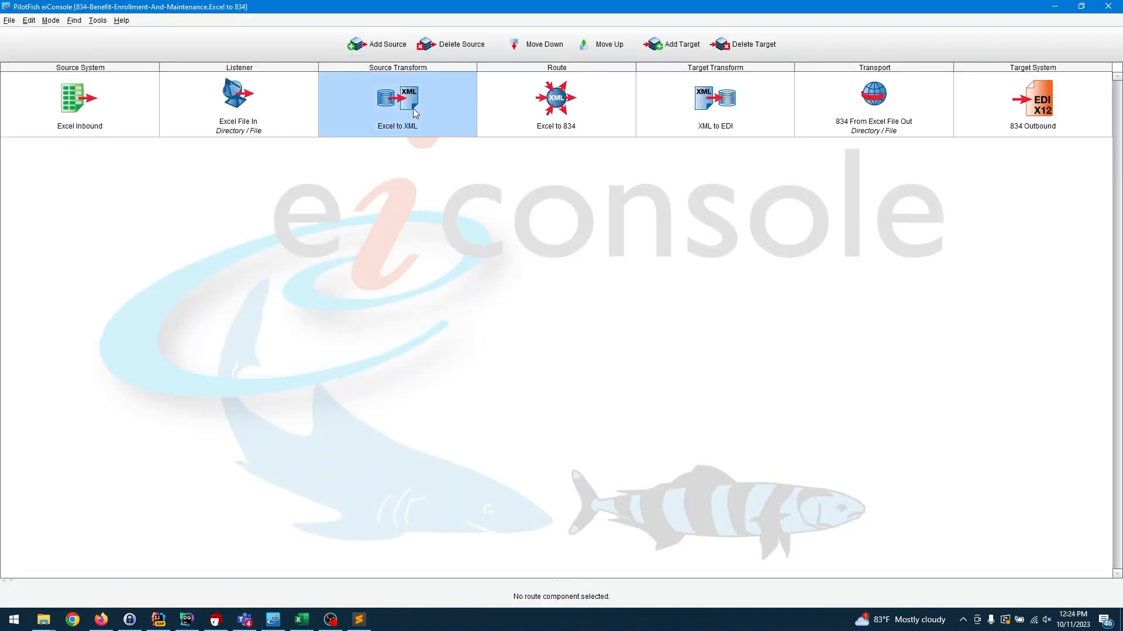
pyautogui.click(412, 107)
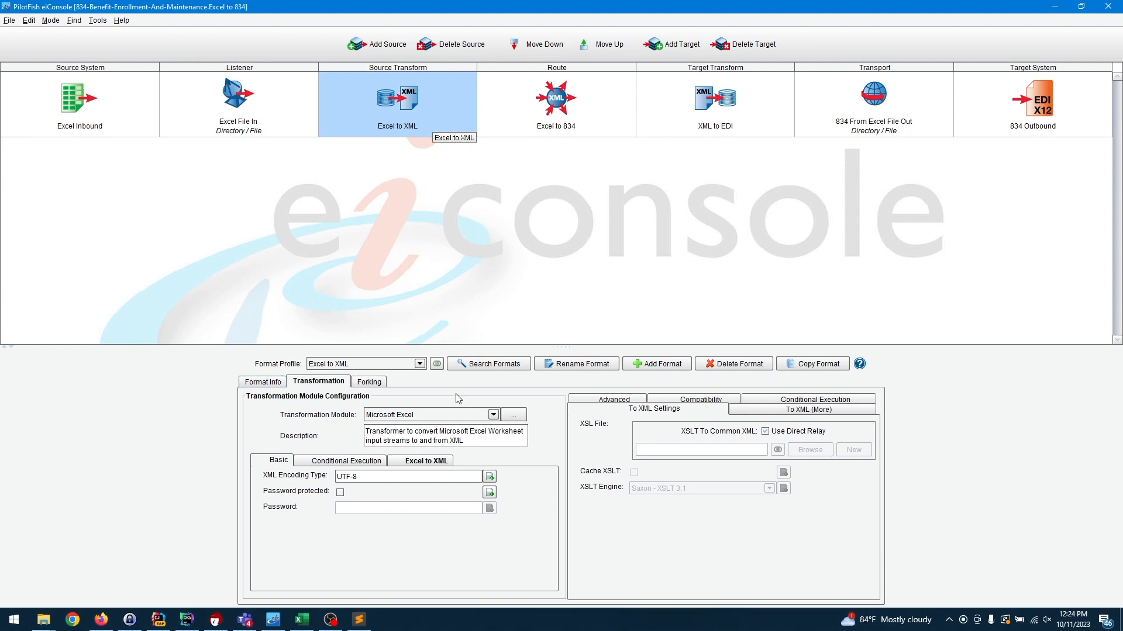
pyautogui.click(676, 107)
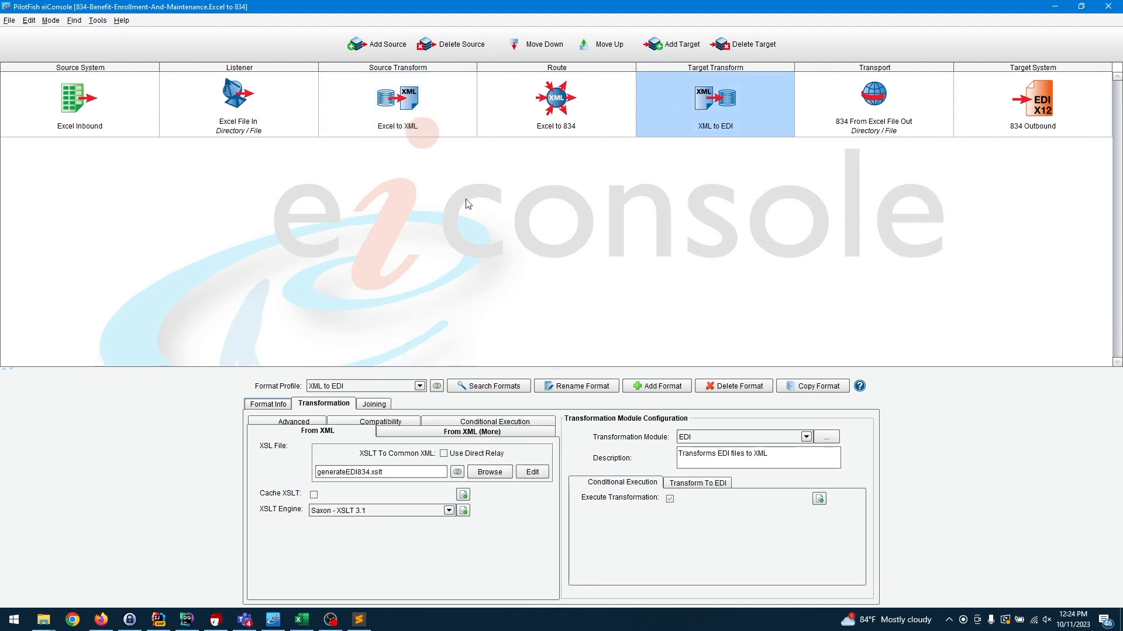
# - Put the Excel to 834 route in Testing Mode and execute the test from the listener
pyautogui.click(50, 20)
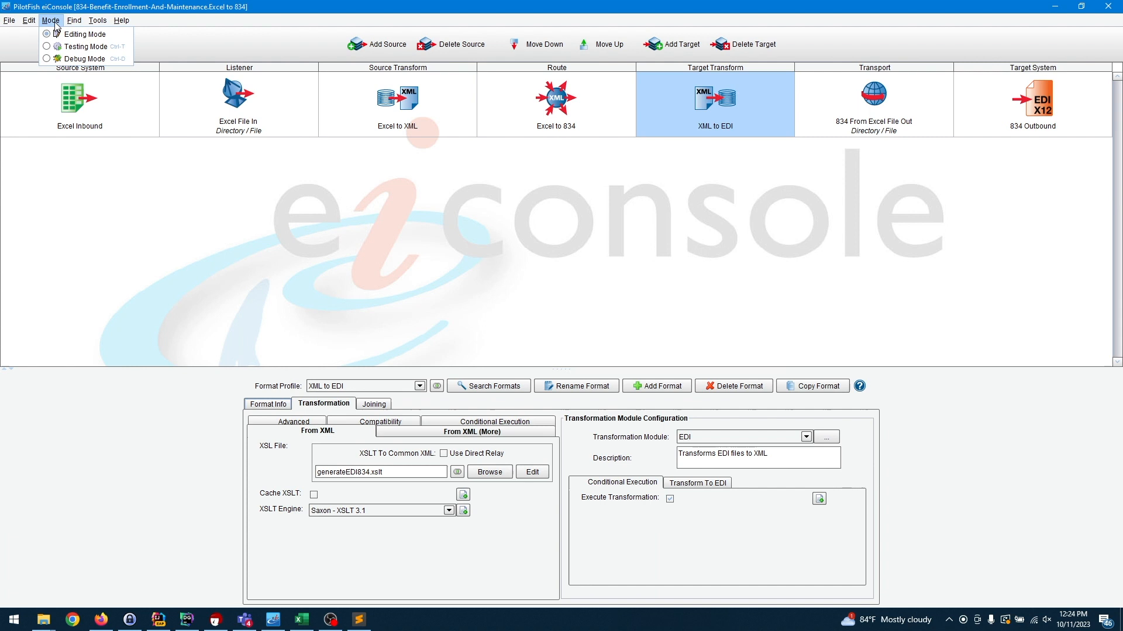
pyautogui.click(81, 47)
pyautogui.click(429, 42)
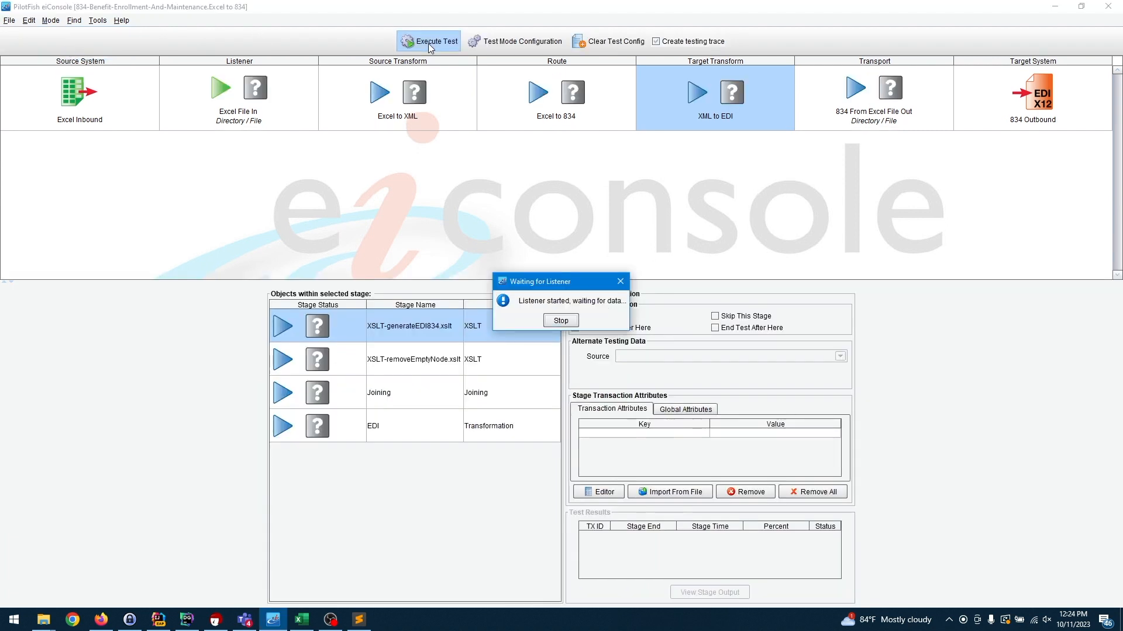
pyautogui.click(560, 321)
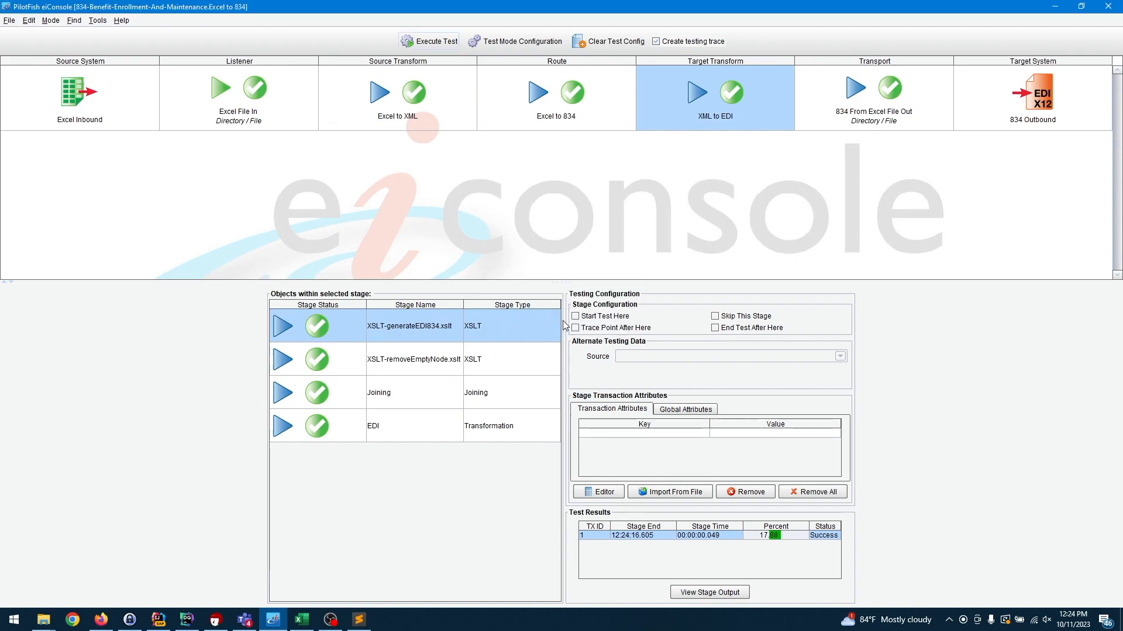
# - Switch to Excel and examine the header row and employee columns of the Employee sheet in Sample Demographic_Benefits File_Converted.xls
pyautogui.click(301, 620)
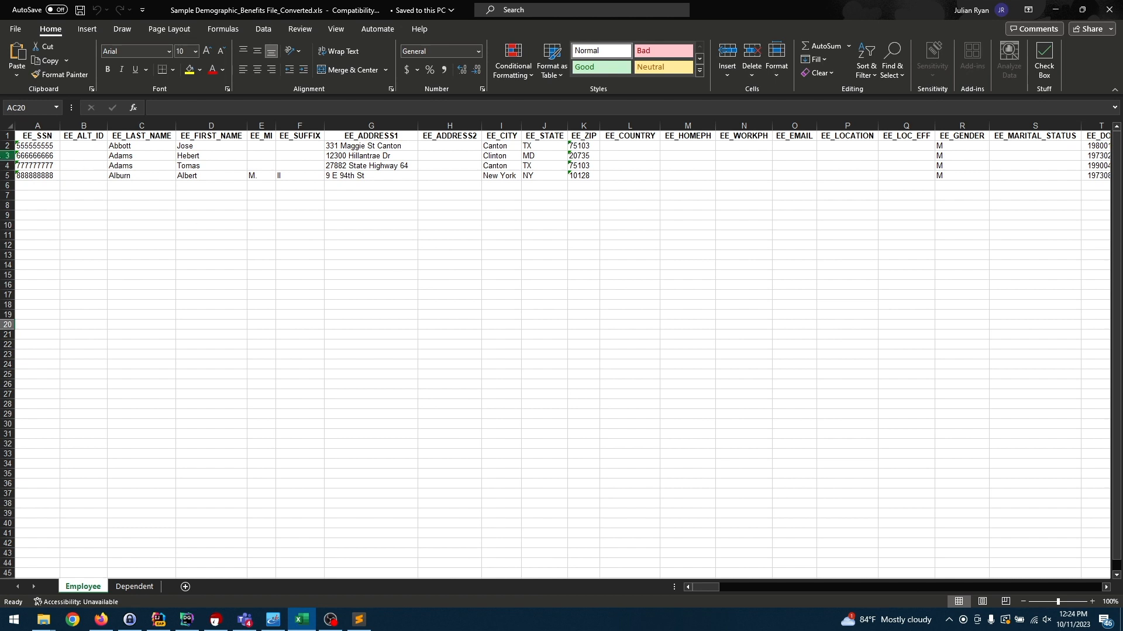
pyautogui.click(7, 135)
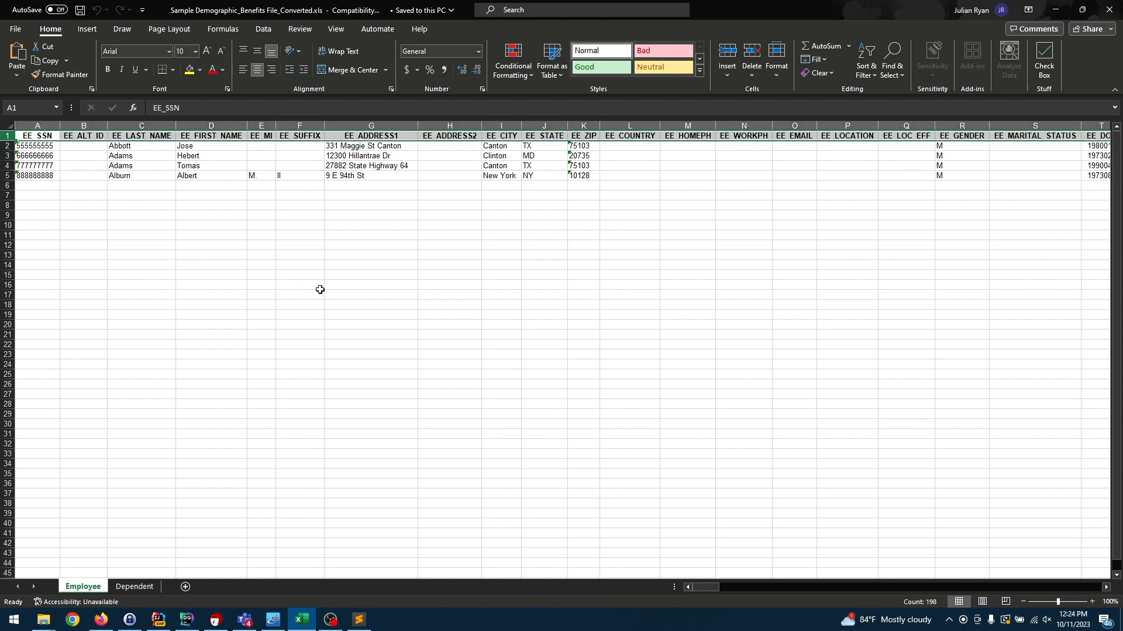
pyautogui.hscroll(18, 320, 290)
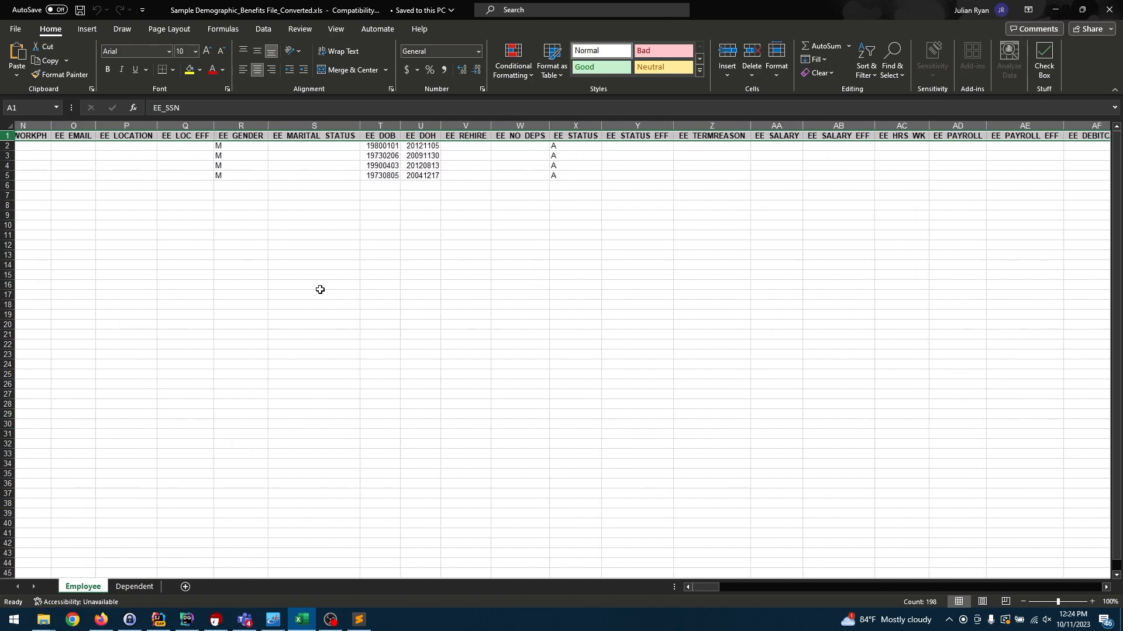
pyautogui.hscroll(7, 319, 290)
pyautogui.hscroll(-7, 320, 289)
pyautogui.hscroll(-18, 320, 290)
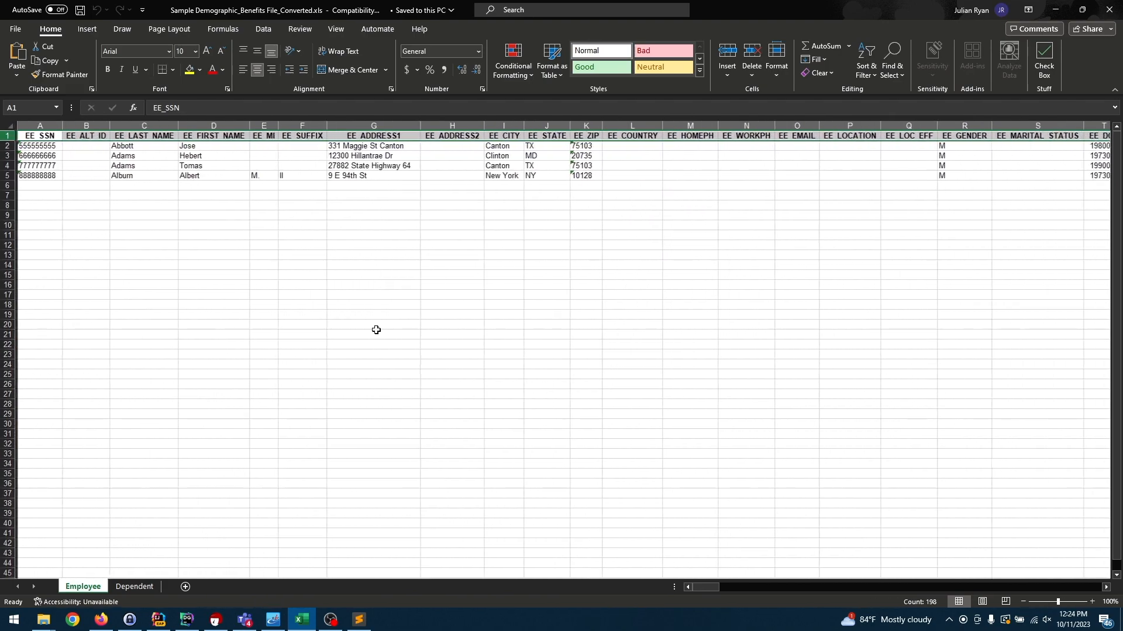
# - Switch back to eiConsole, examine the raw output of the Excel File In listener, and close the viewer
pyautogui.click(266, 623)
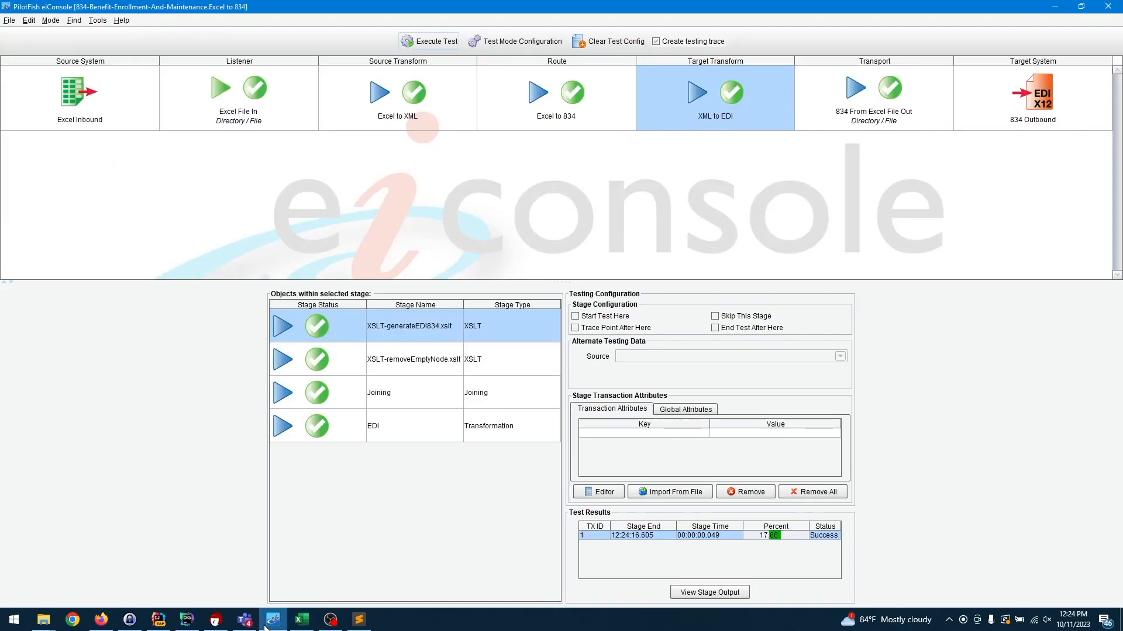
pyautogui.click(267, 102)
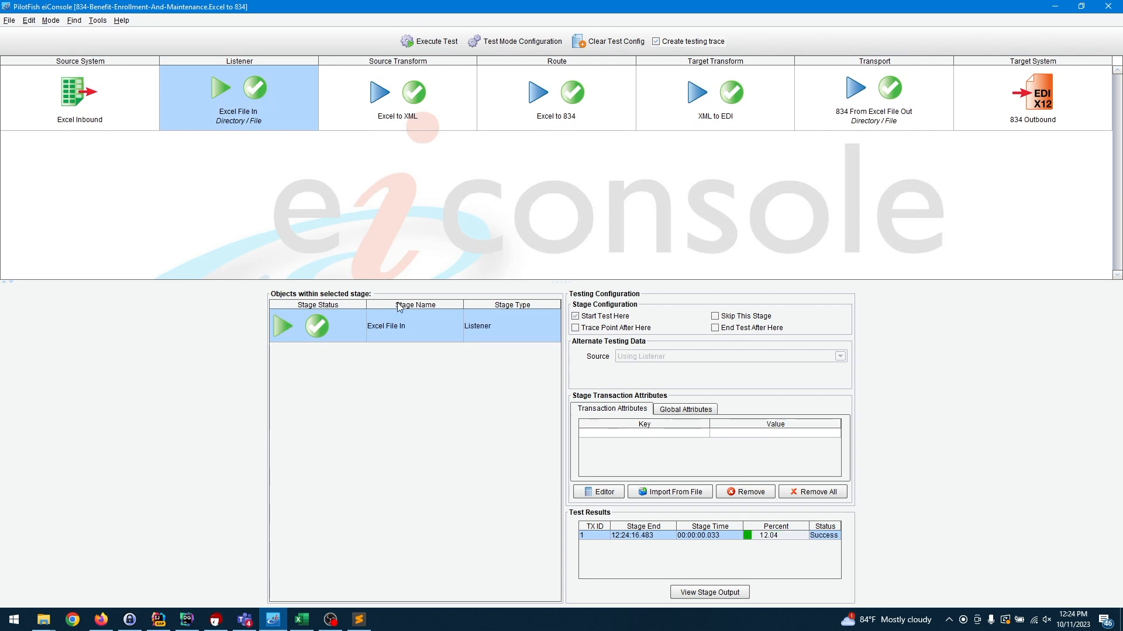
pyautogui.doubleClick(423, 325)
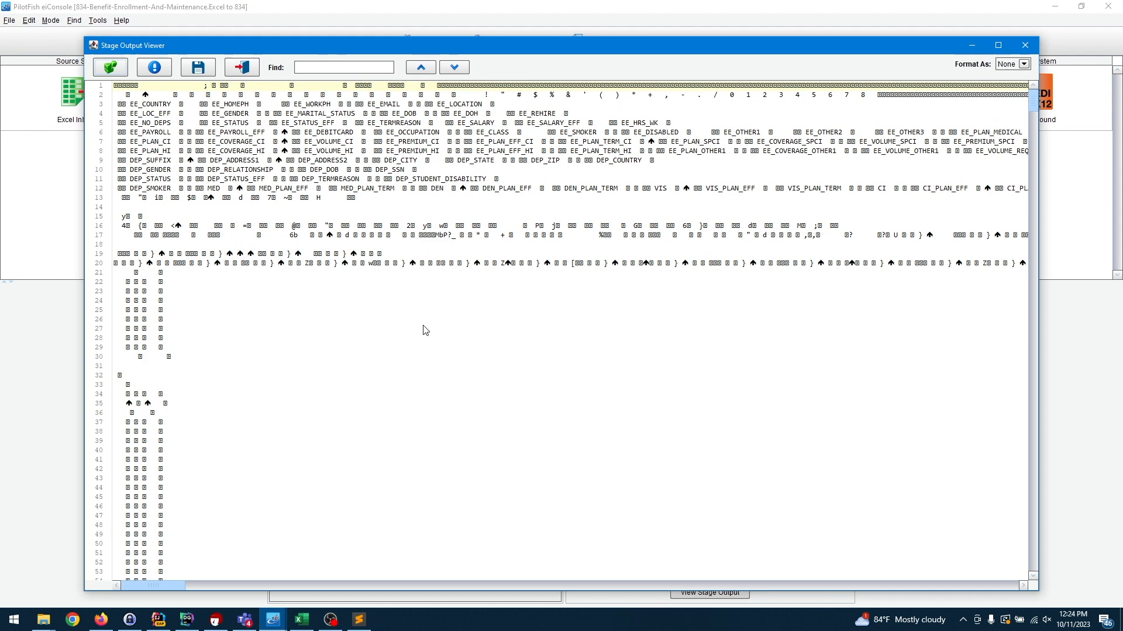
pyautogui.scroll(-20, 425, 331)
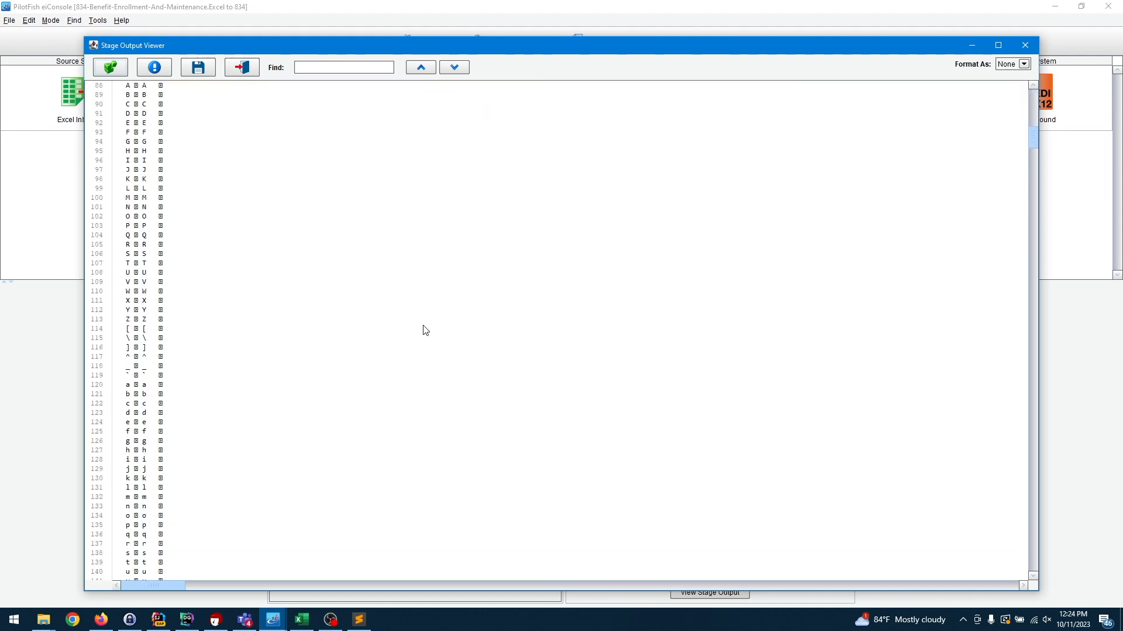
pyautogui.scroll(20, 425, 331)
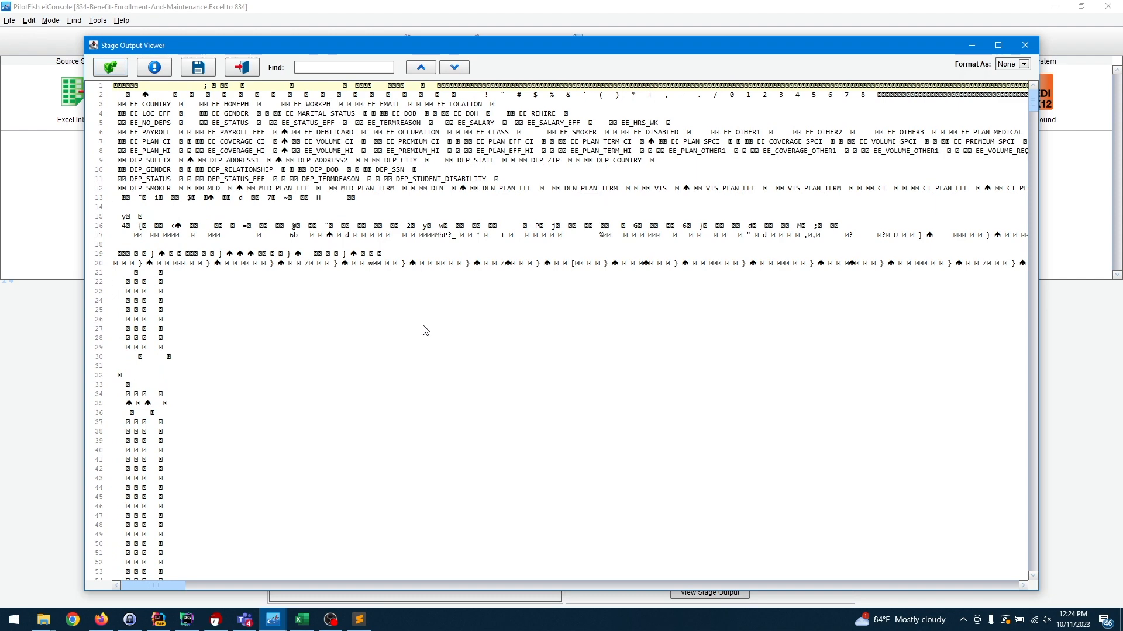
pyautogui.click(242, 67)
# - Open the Microsoft Excel transformation's XML output in the Excel to XML stage and examine its column definitions and first employee row
pyautogui.click(420, 115)
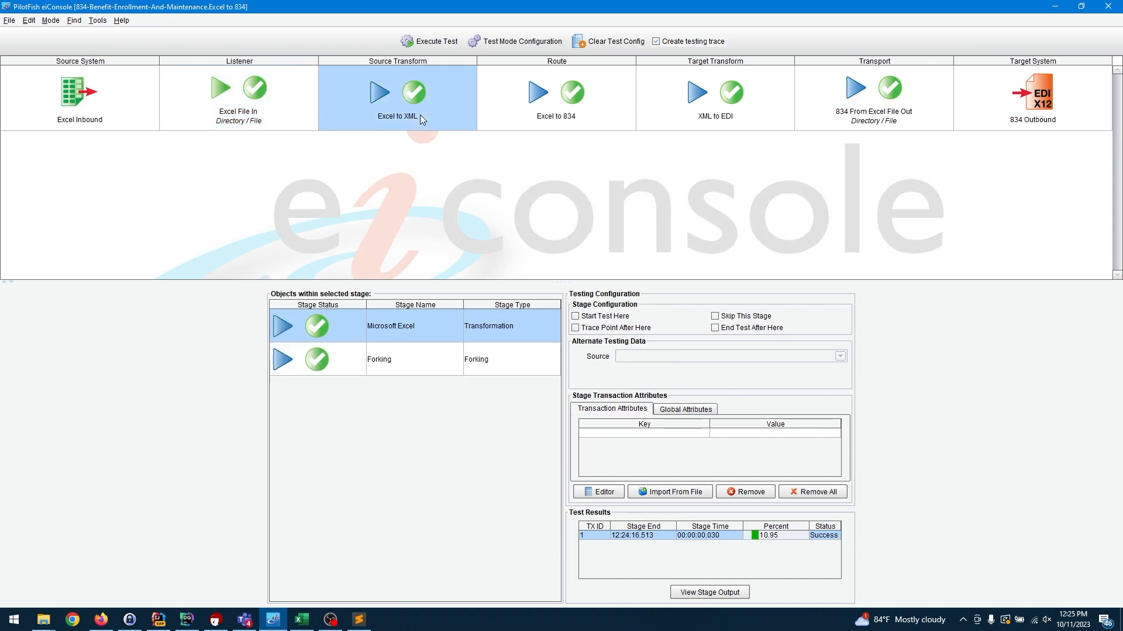
pyautogui.doubleClick(444, 325)
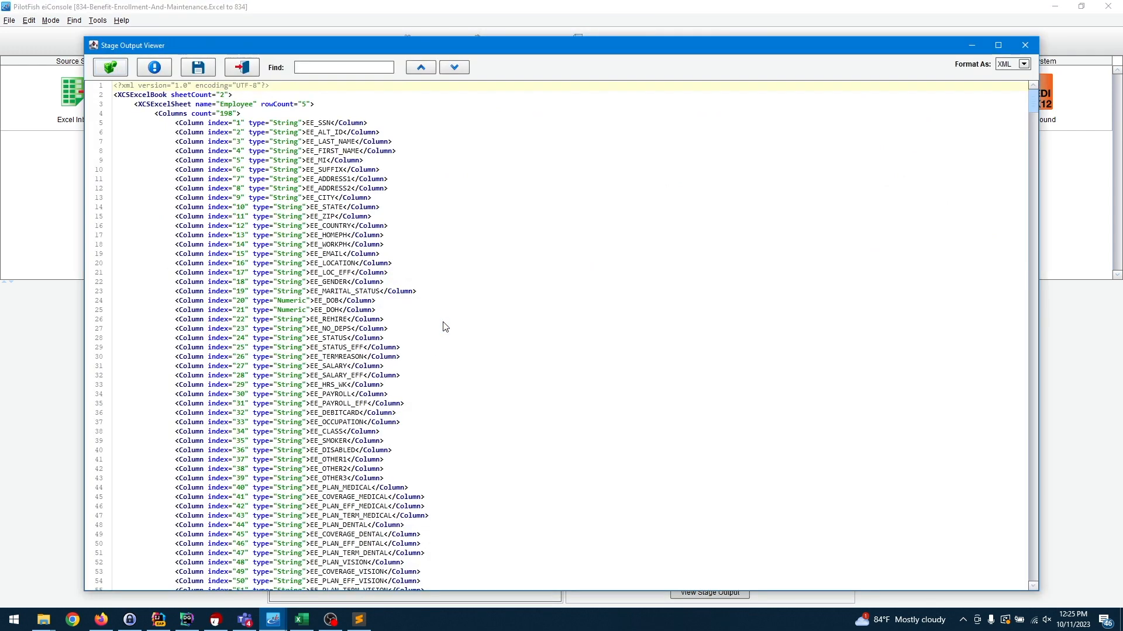
pyautogui.scroll(-20, 446, 326)
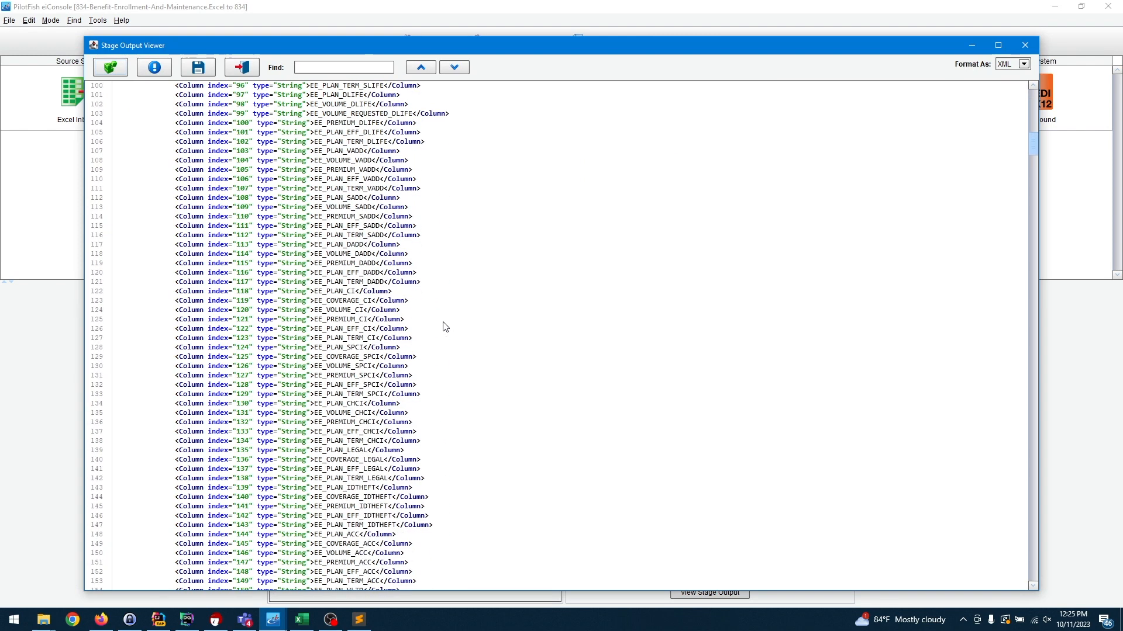
pyautogui.scroll(-20, 445, 326)
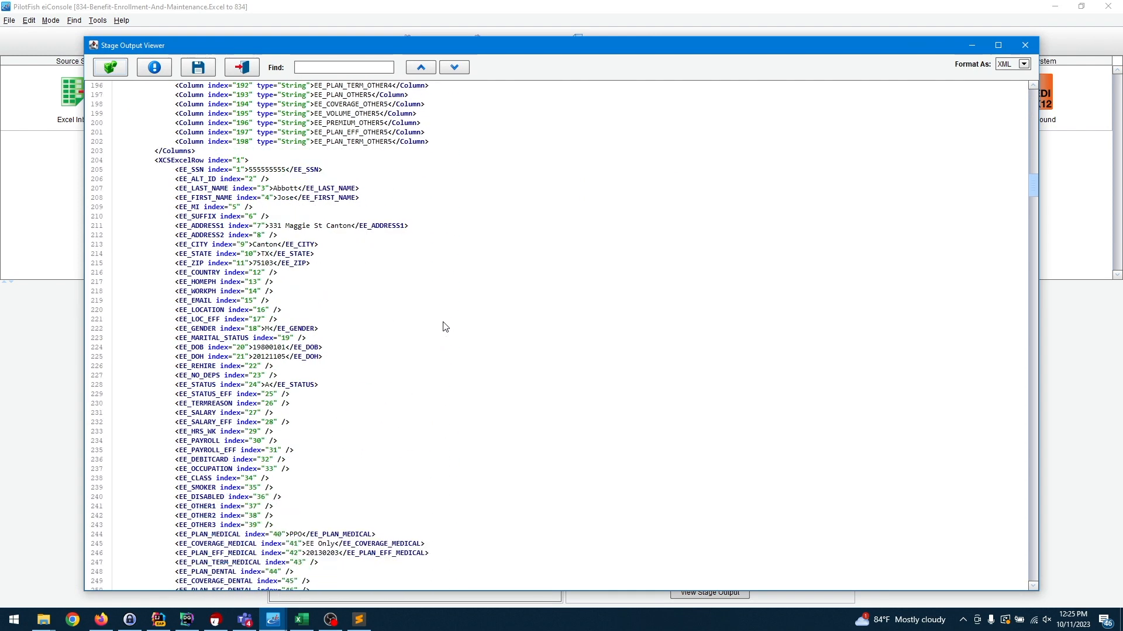
pyautogui.moveTo(175, 170); pyautogui.dragTo(253, 278)
pyautogui.click(253, 277)
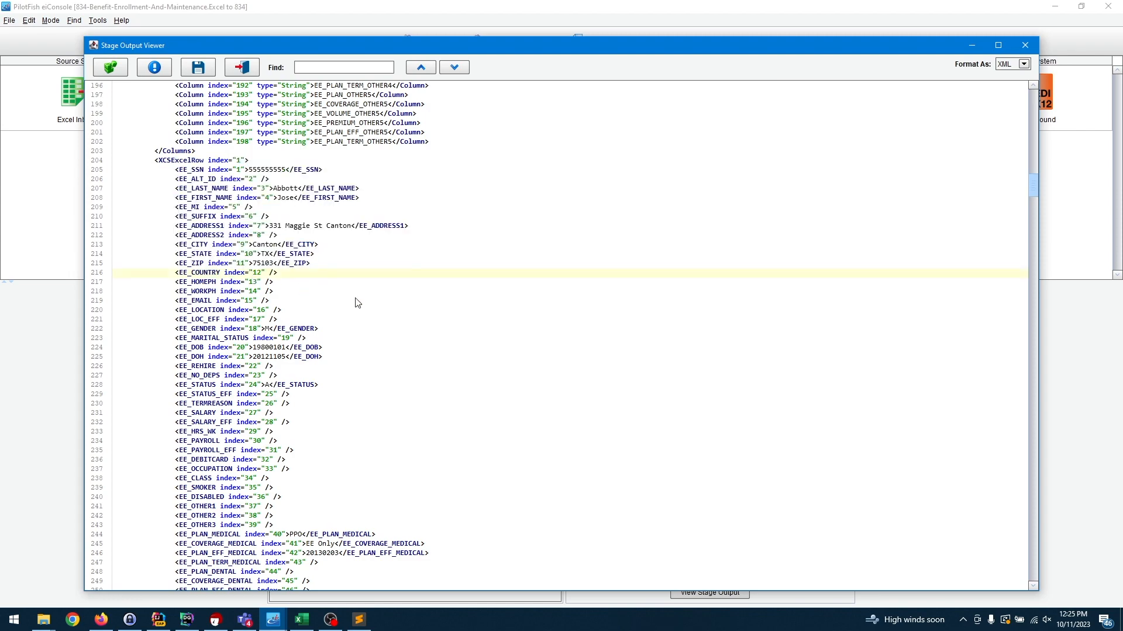
pyautogui.scroll(20, 358, 302)
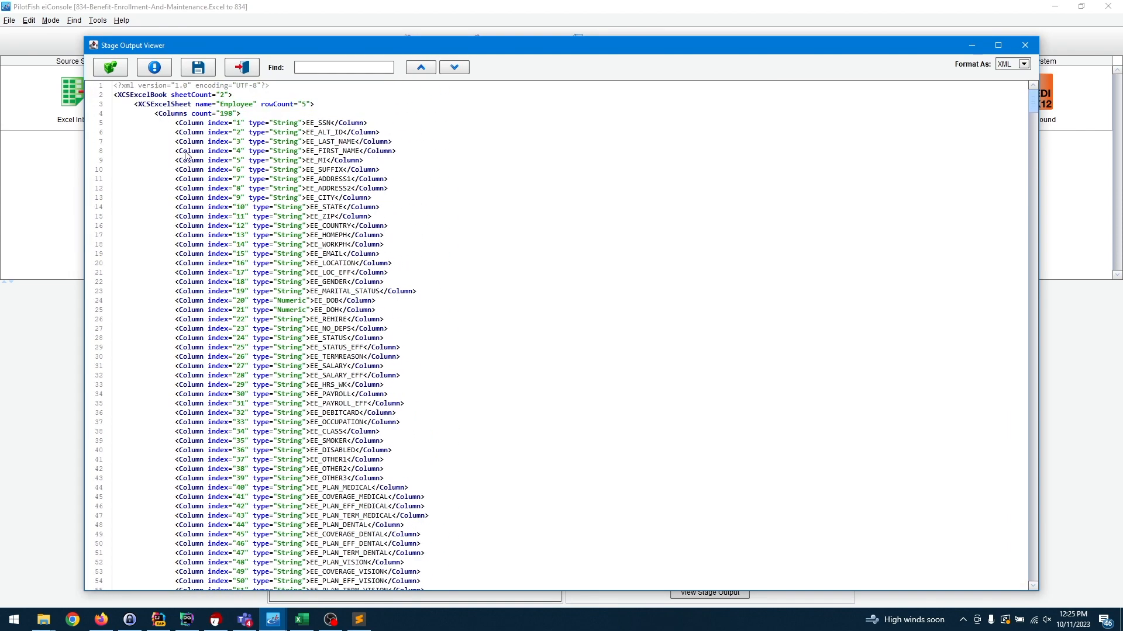
pyautogui.scroll(-20, 133, 117)
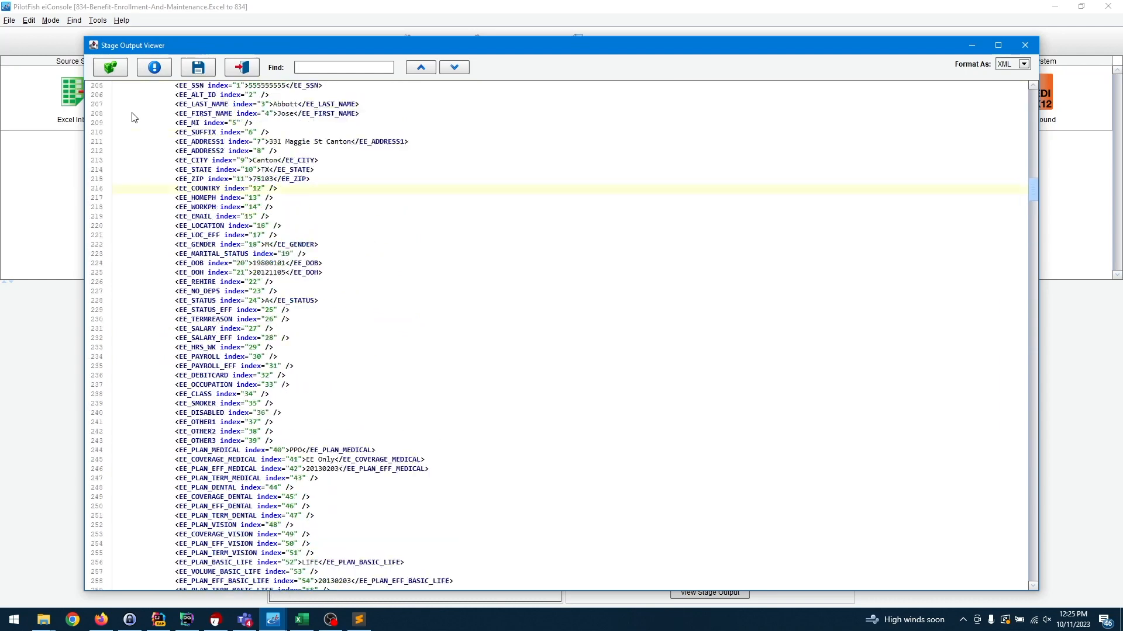
# - Examine the XCSExcelRow elements and their employee fields in the Excel to XML output, and close the viewer
pyautogui.scroll(4, 133, 117)
pyautogui.moveTo(155, 193); pyautogui.dragTo(200, 194)
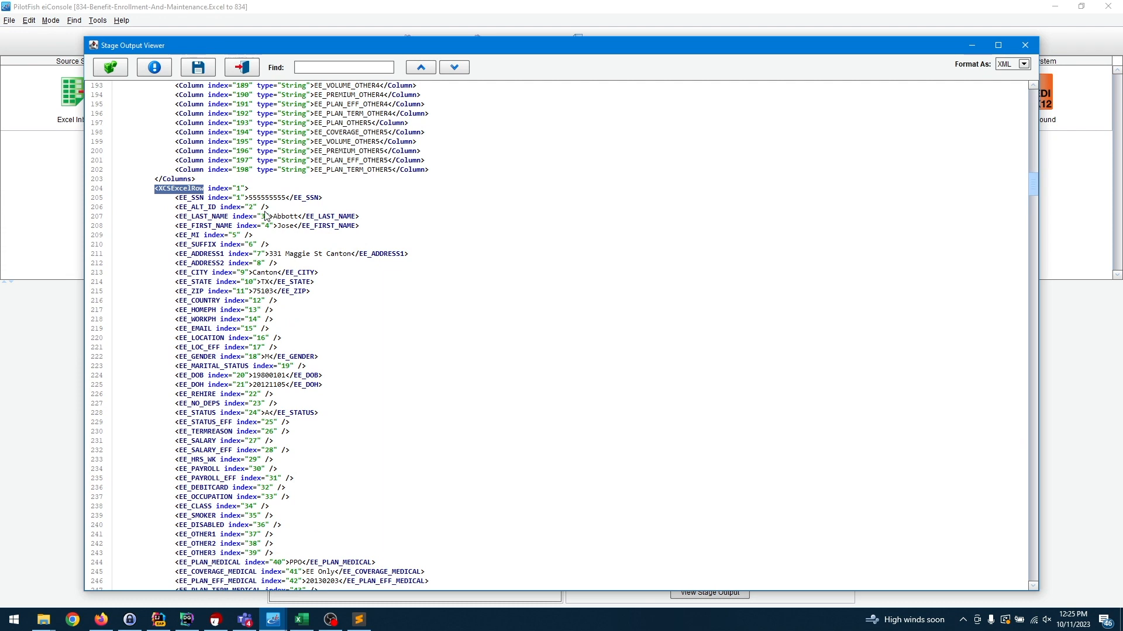
pyautogui.moveTo(176, 198); pyautogui.dragTo(298, 375)
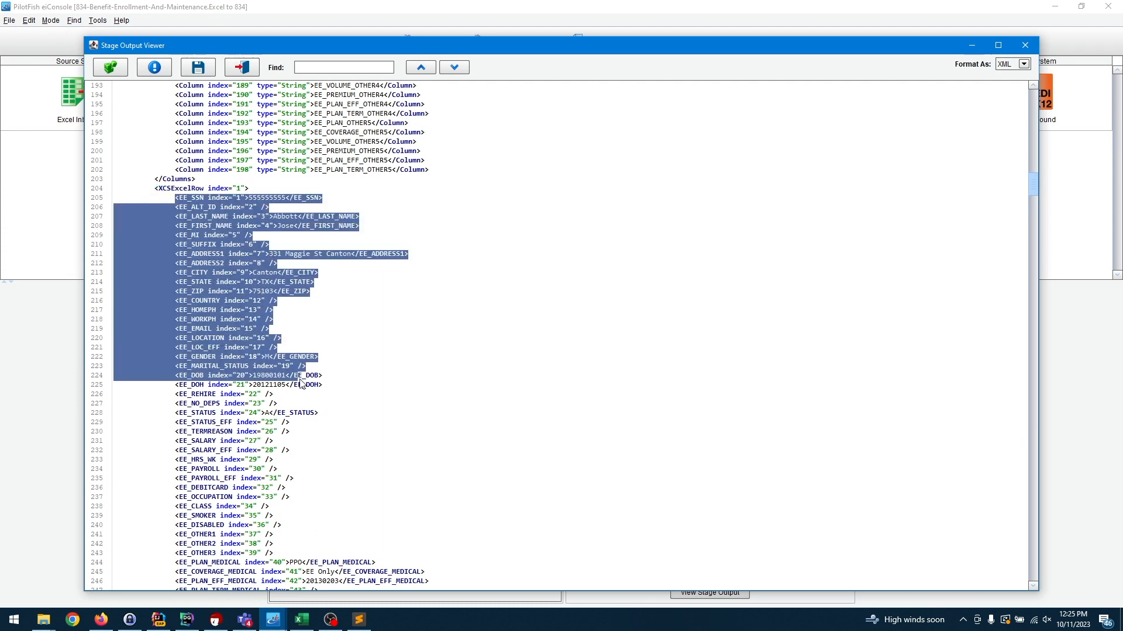
pyautogui.scroll(-20, 362, 421)
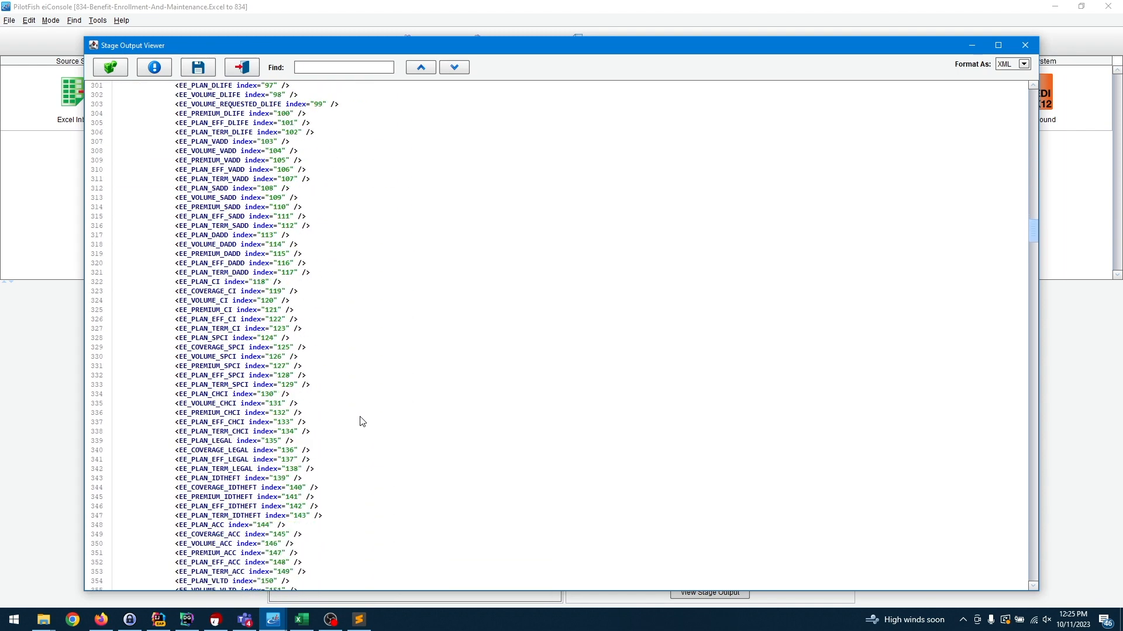
pyautogui.scroll(-20, 363, 421)
pyautogui.scroll(16, 363, 422)
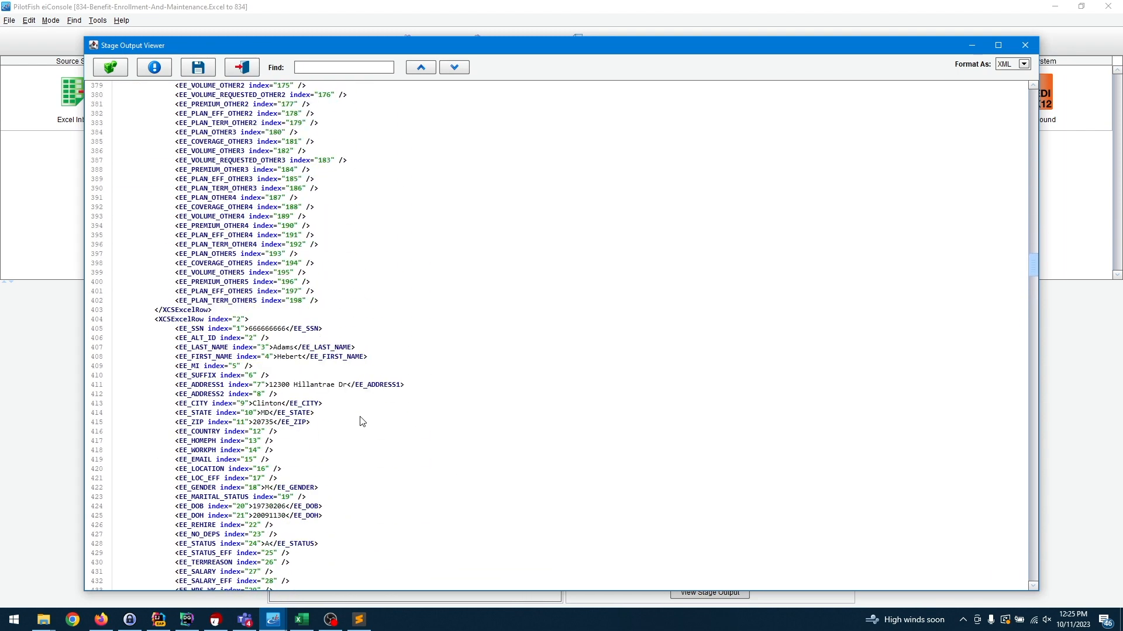
pyautogui.click(243, 69)
# - Examine the XSLT-generateEDI834.xslt output of the XML to EDI stage, from transaction header to member loops, and close the viewer
pyautogui.click(588, 101)
pyautogui.click(668, 120)
pyautogui.doubleClick(404, 332)
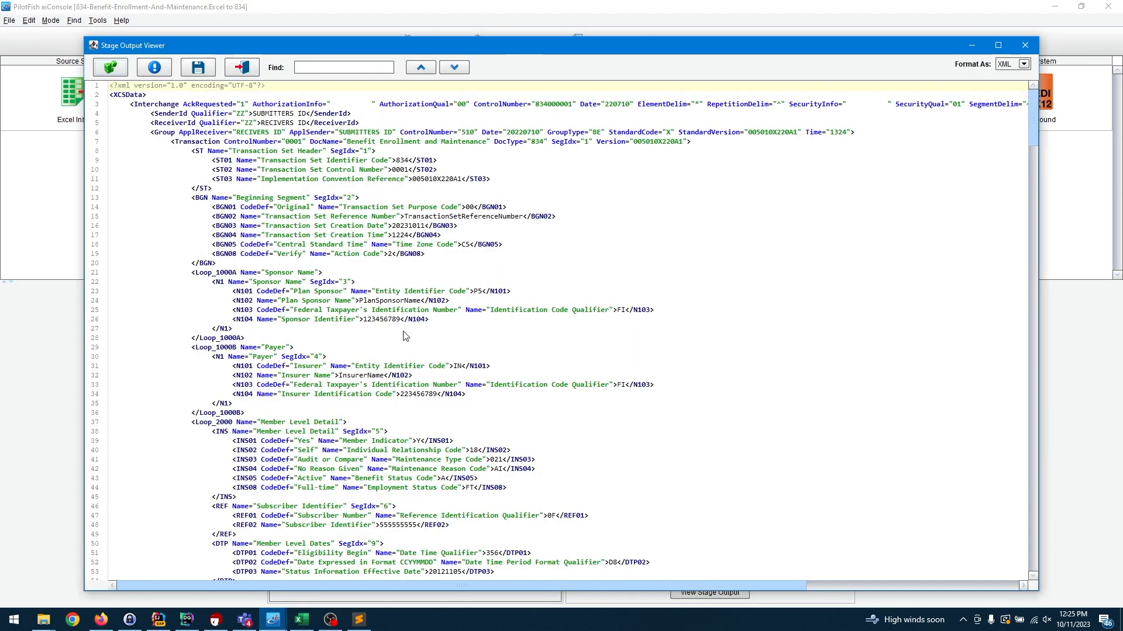
pyautogui.scroll(-1, 406, 336)
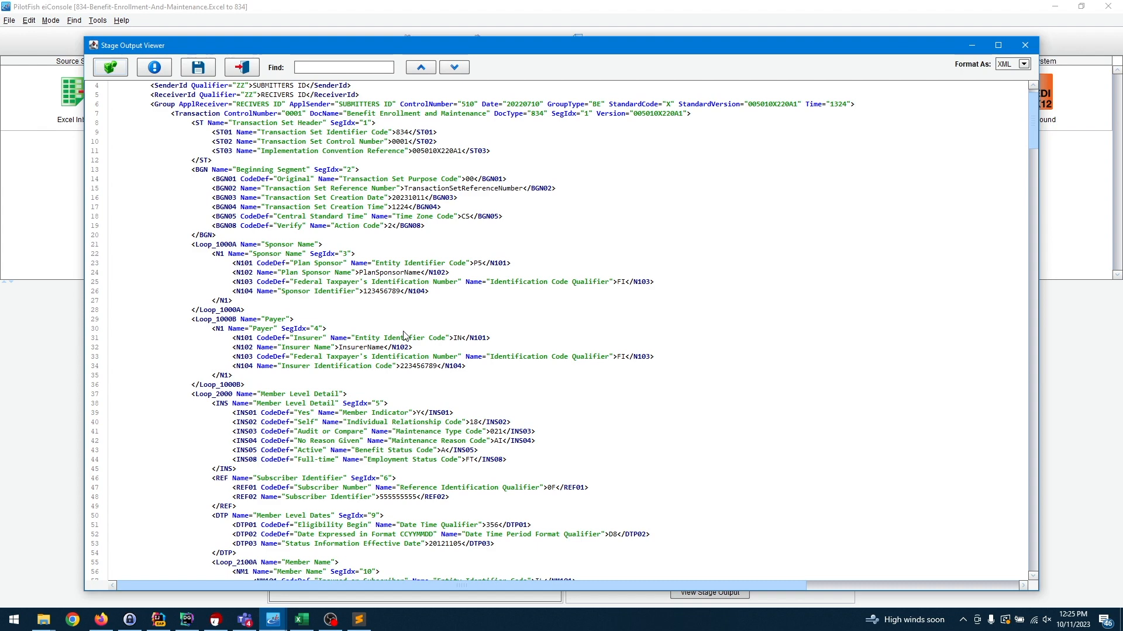
pyautogui.scroll(-9, 362, 291)
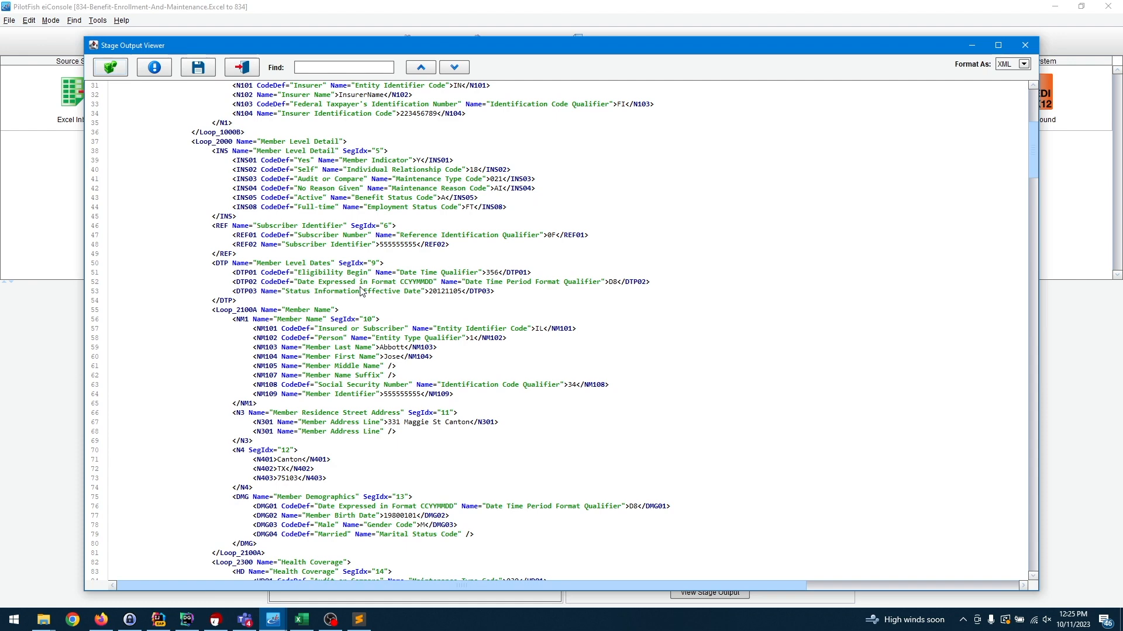
pyautogui.scroll(-9, 362, 291)
pyautogui.scroll(-6, 362, 291)
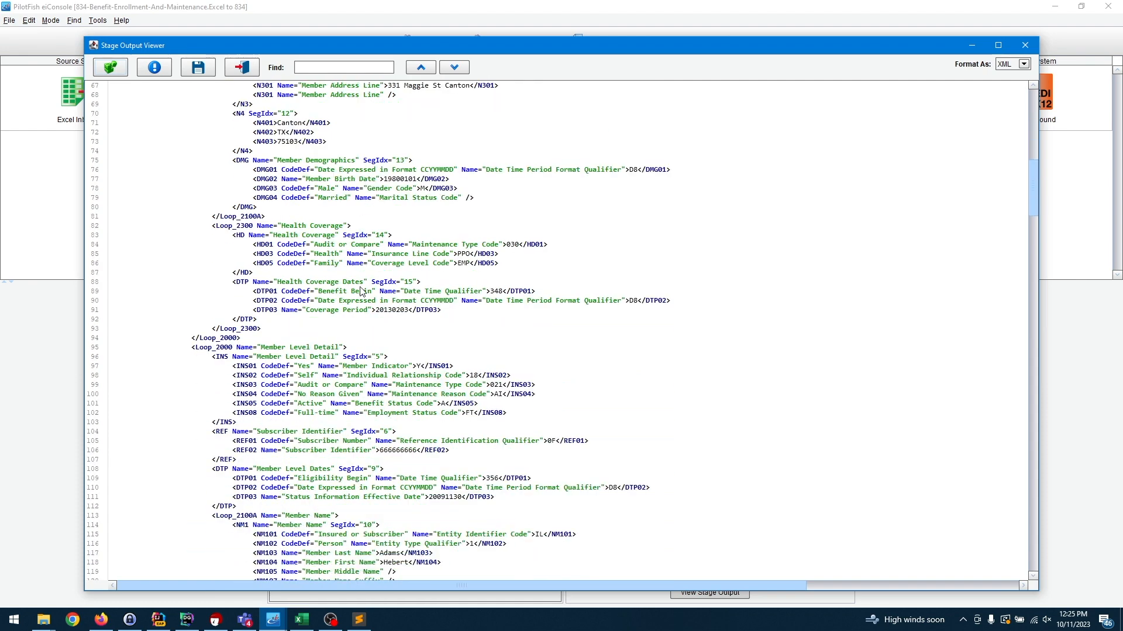
pyautogui.click(240, 69)
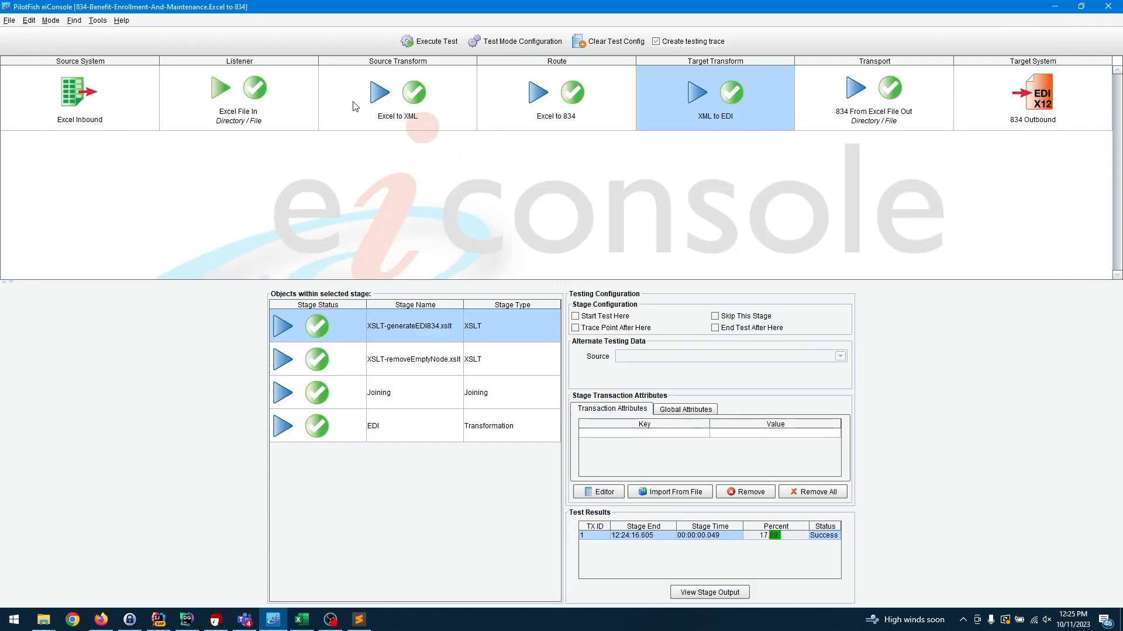
# - Examine the EDI transformation's output and the 834 From Excel File Out transport's output with its transaction attributes
pyautogui.doubleClick(410, 436)
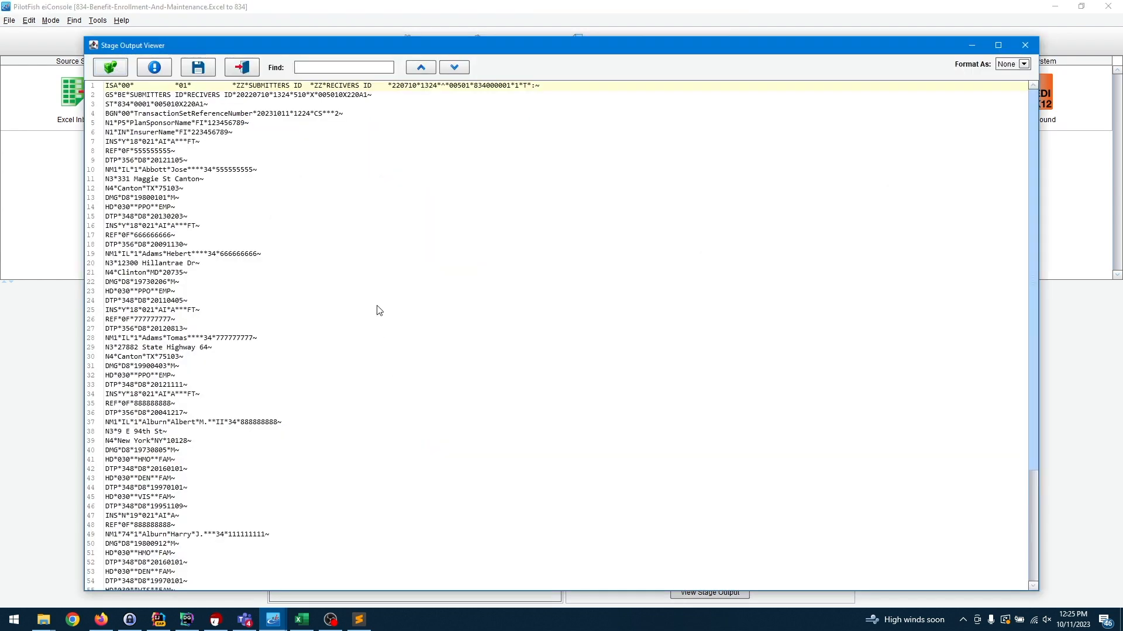
pyautogui.click(242, 68)
pyautogui.click(821, 101)
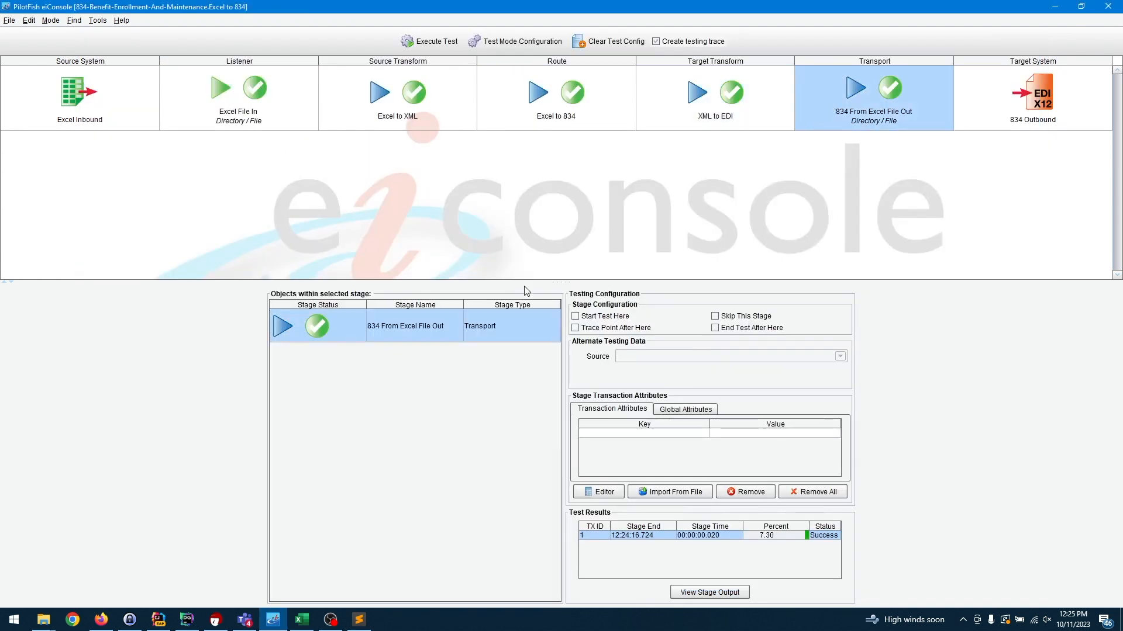
pyautogui.doubleClick(471, 325)
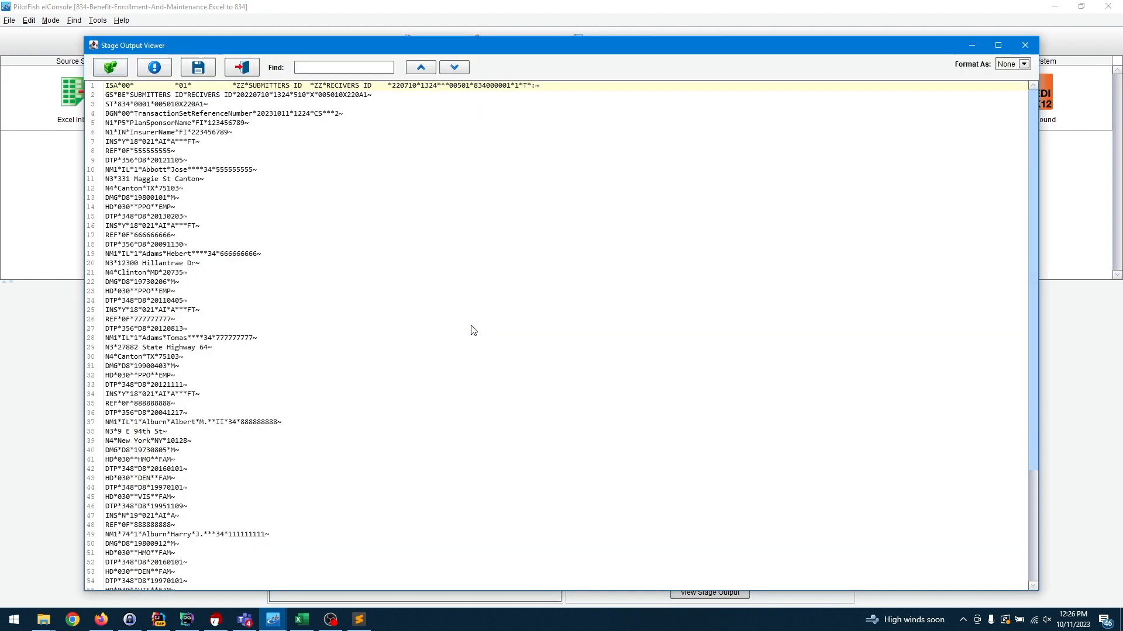
pyautogui.click(154, 68)
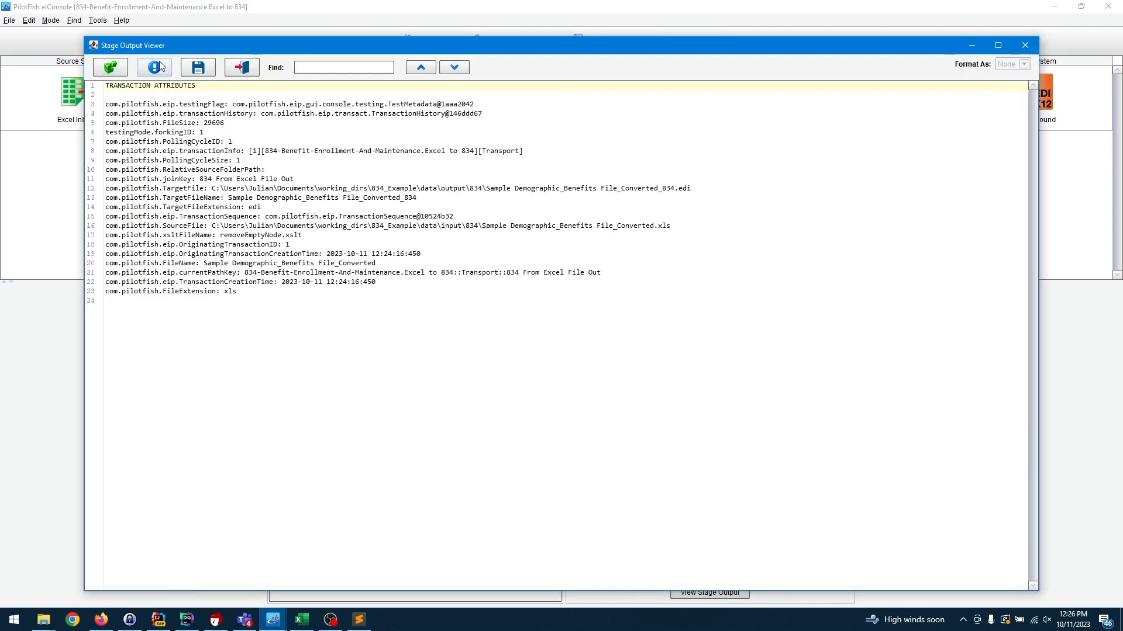
pyautogui.click(246, 71)
# - Open Sample Demographic_Benefits File_Converted_834.edi from the 834 output folder in Sublime Text, review its segments, and minimize the editor
pyautogui.click(44, 619)
pyautogui.click(232, 557)
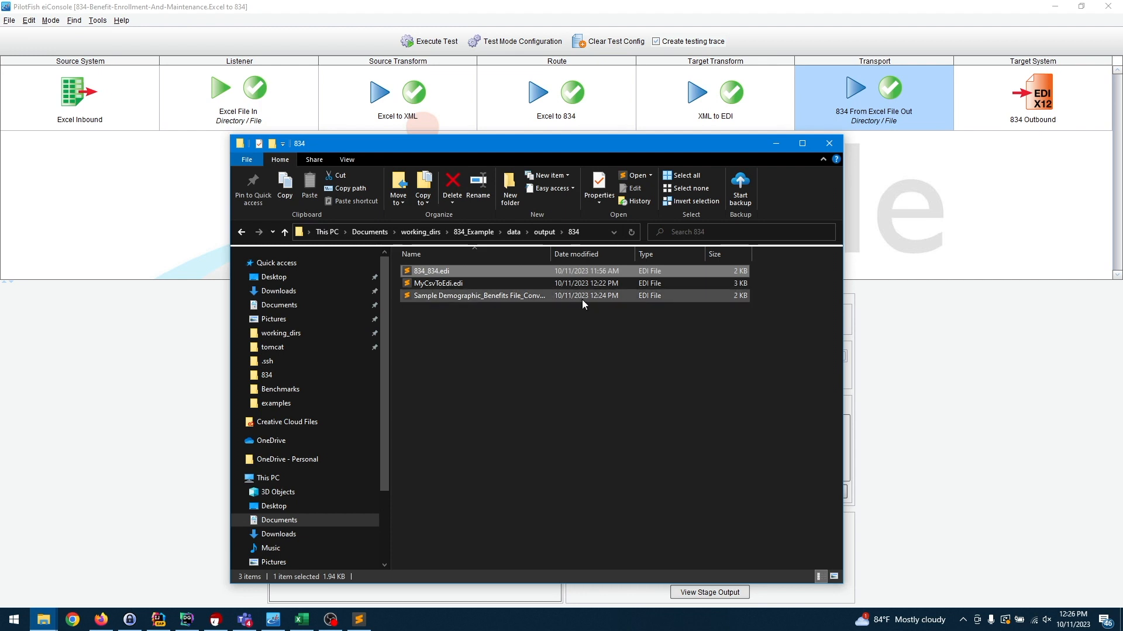
pyautogui.doubleClick(578, 299)
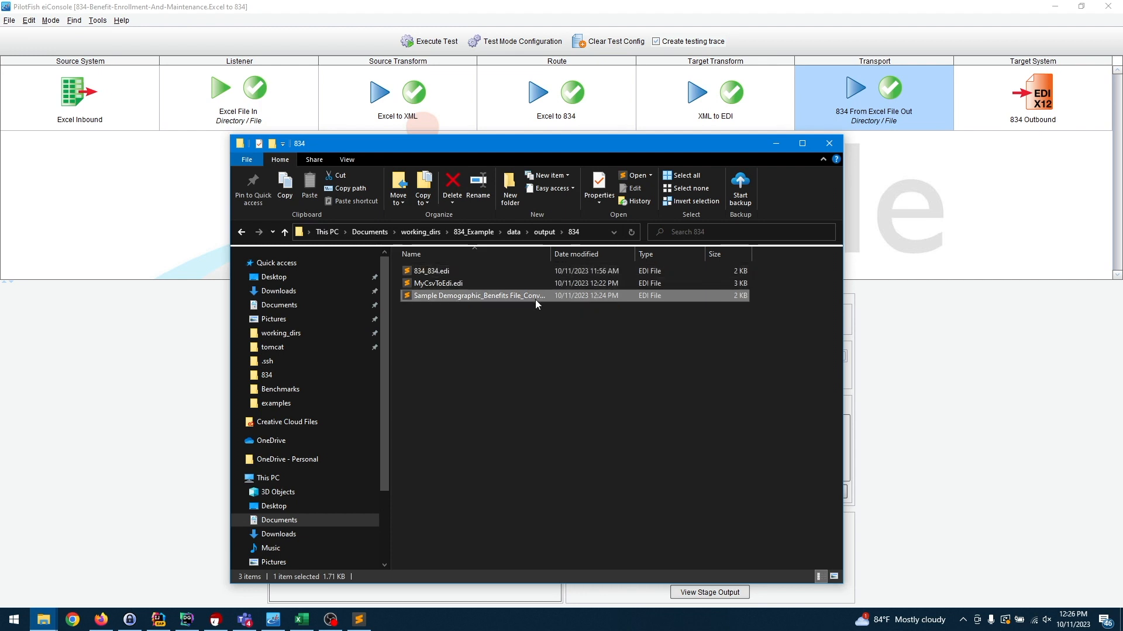
pyautogui.scroll(-15, 447, 299)
pyautogui.scroll(15, 446, 296)
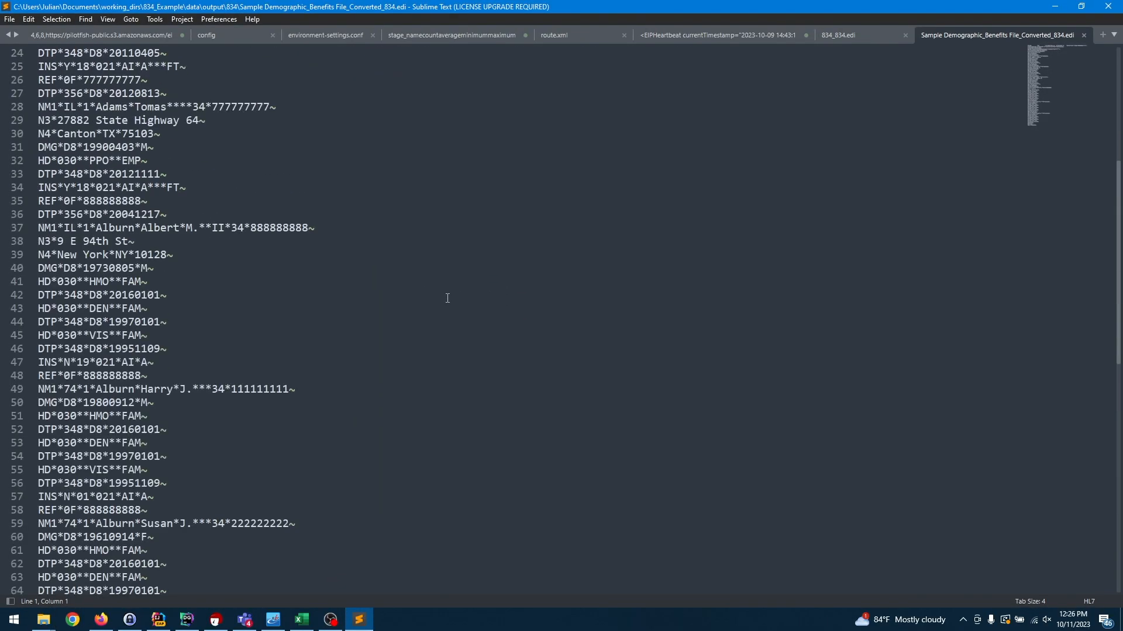
pyautogui.click(1055, 7)
# - Return the Excel to 834 route to Editing Mode in eiConsole and inspect the transport's target file name expression
pyautogui.click(950, 225)
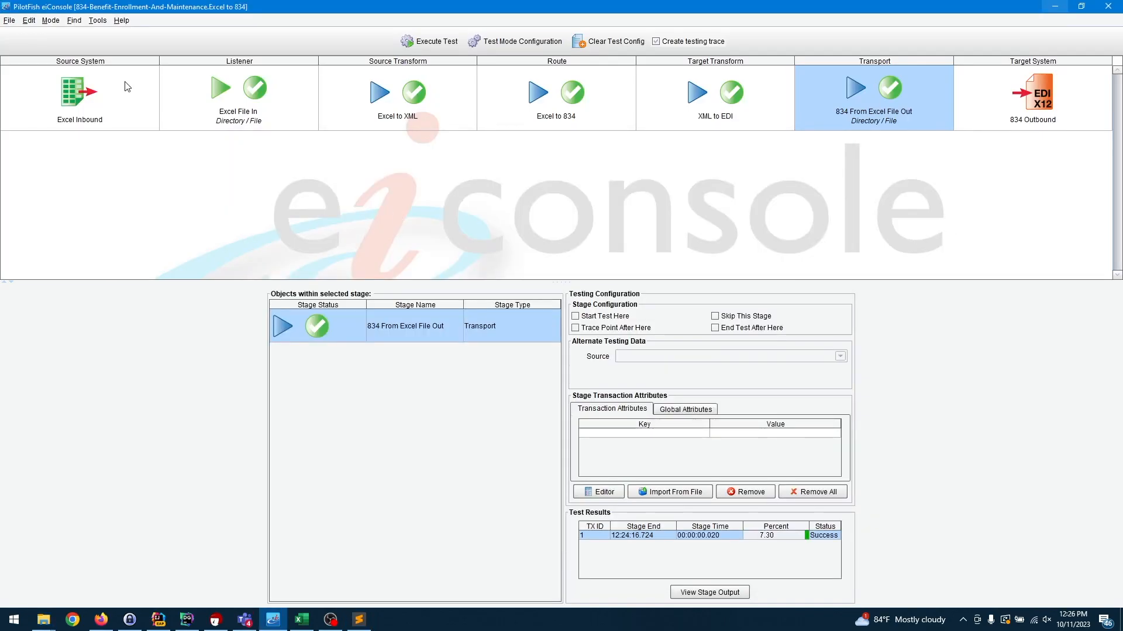
pyautogui.click(30, 20)
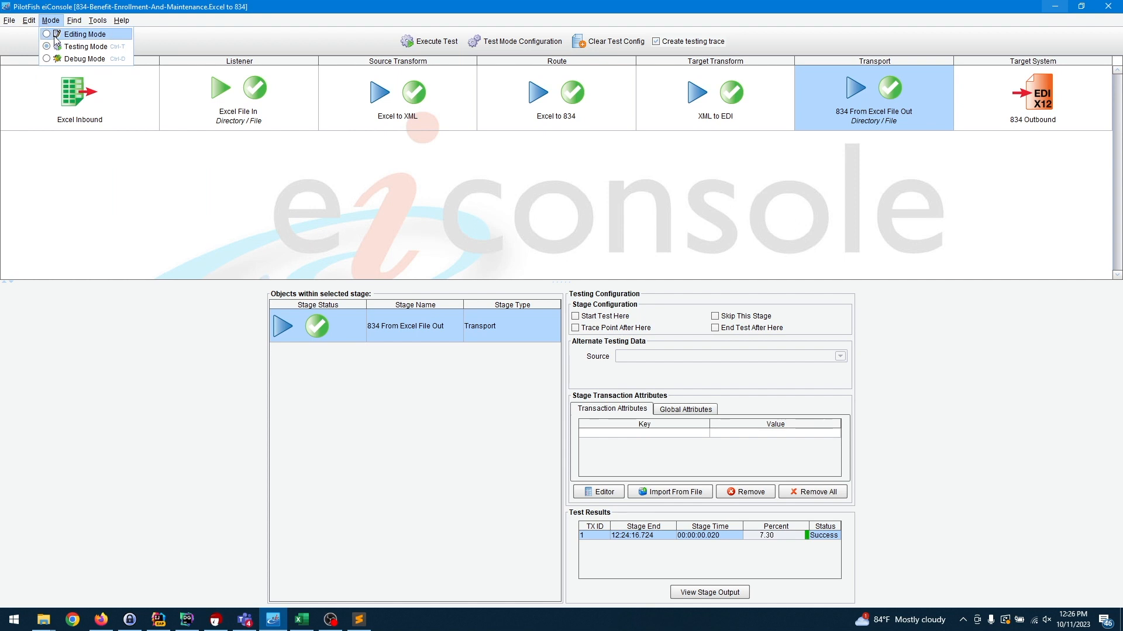
pyautogui.click(68, 34)
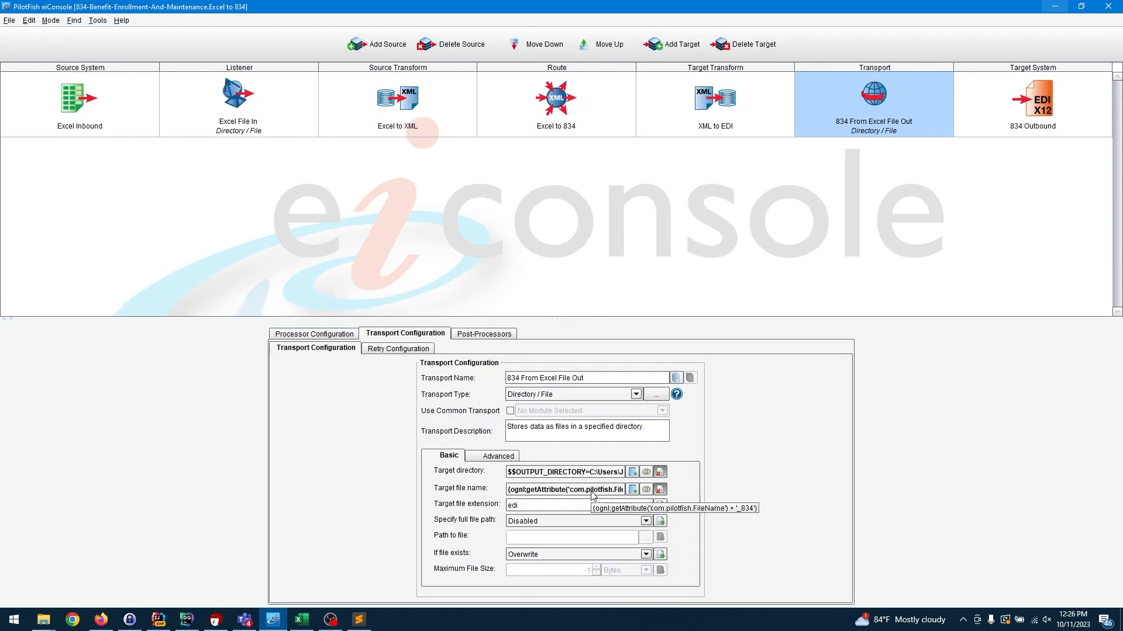
# - Open 834_834.edi from the 834 output folder in Sublime Text, review its segments, and minimize the editor and folder windows
pyautogui.click(44, 620)
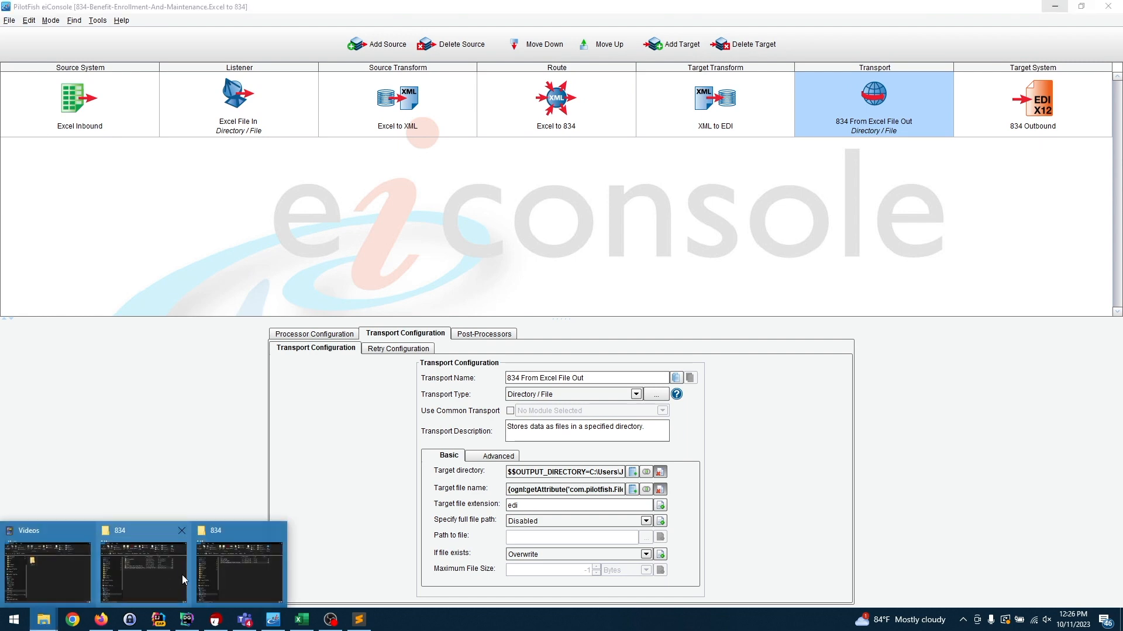
pyautogui.click(181, 575)
pyautogui.doubleClick(474, 269)
pyautogui.scroll(-15, 309, 251)
pyautogui.scroll(9, 309, 251)
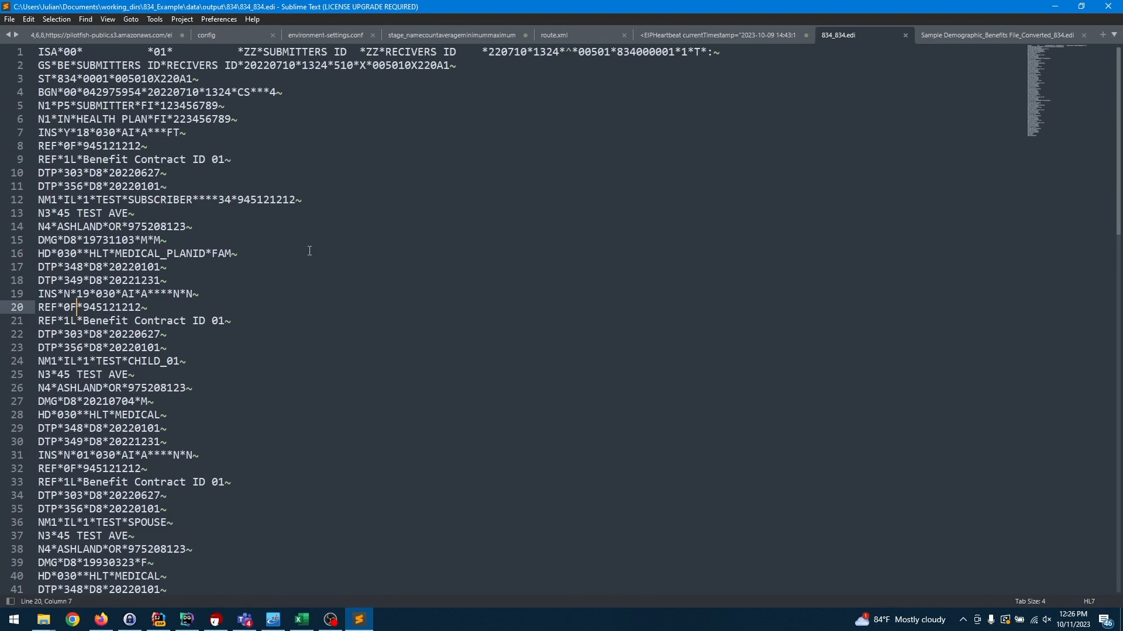
pyautogui.click(1054, 6)
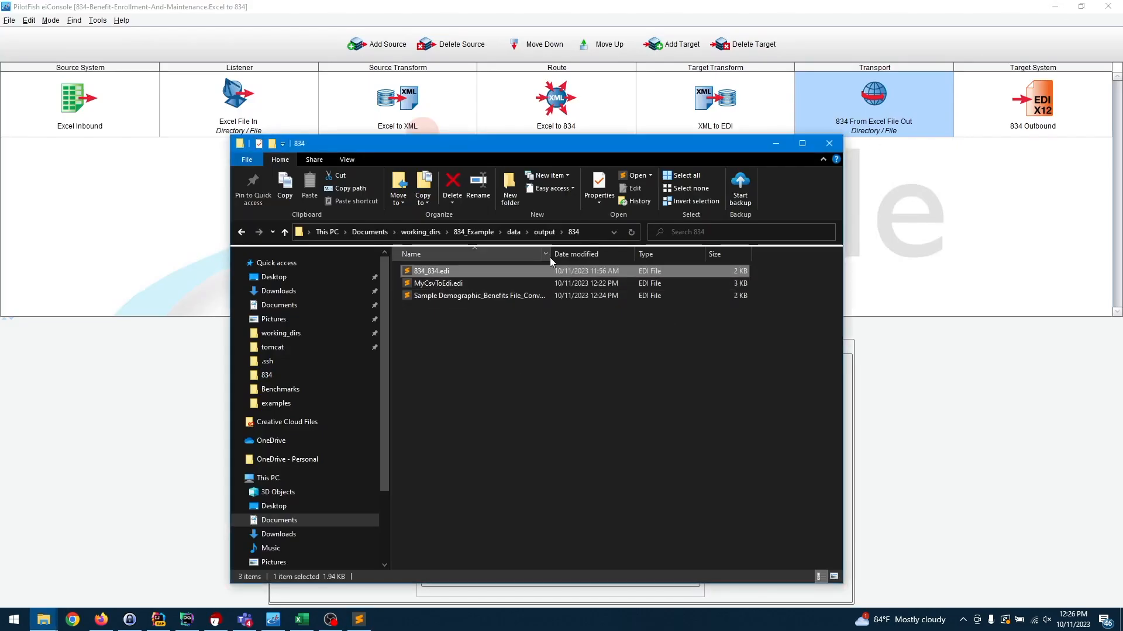
pyautogui.click(776, 144)
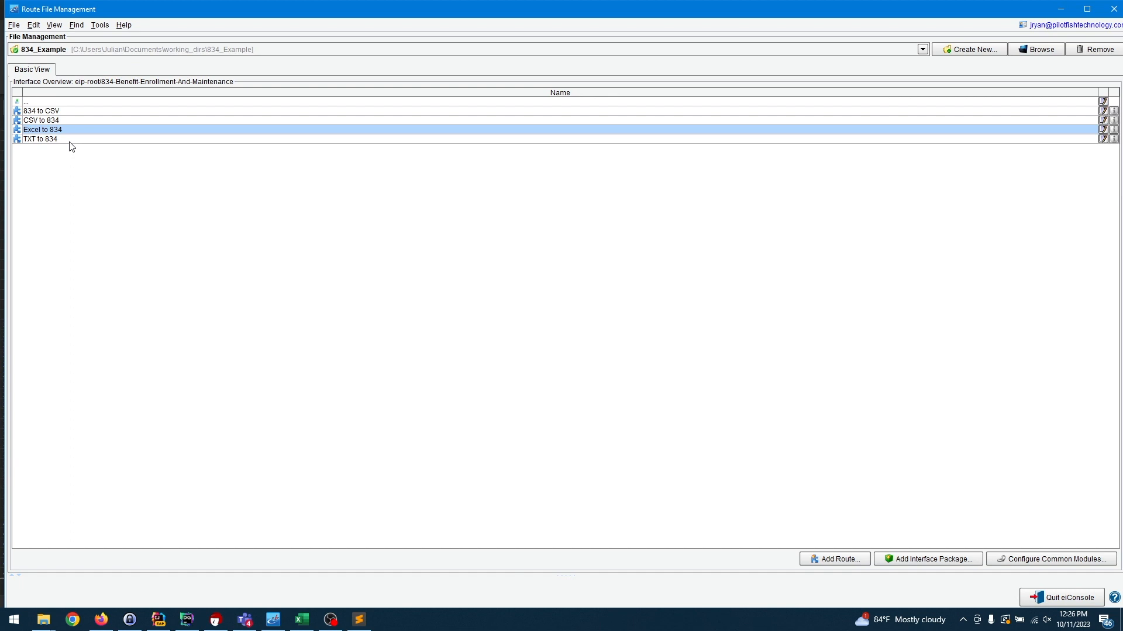
# - Open the TXT to 834 route from Route File Management and select its Flat File to XML source transform
pyautogui.click(69, 142)
pyautogui.doubleClick(70, 141)
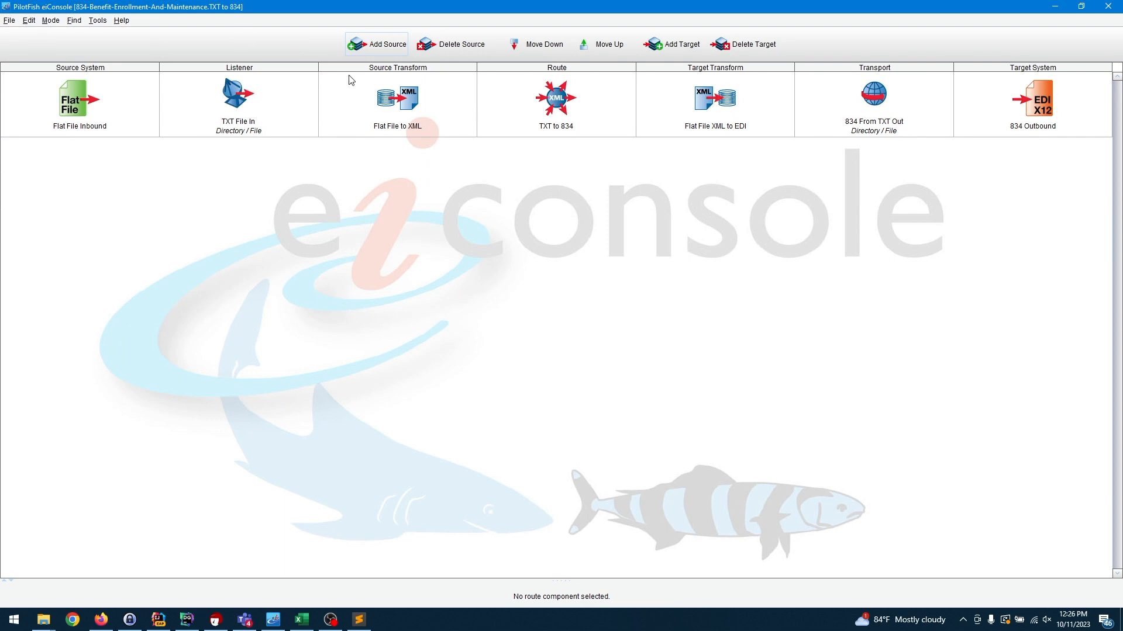
pyautogui.click(372, 100)
# - Put the TXT to 834 route in Testing Mode and execute the test from the listener
pyautogui.click(50, 20)
pyautogui.click(64, 45)
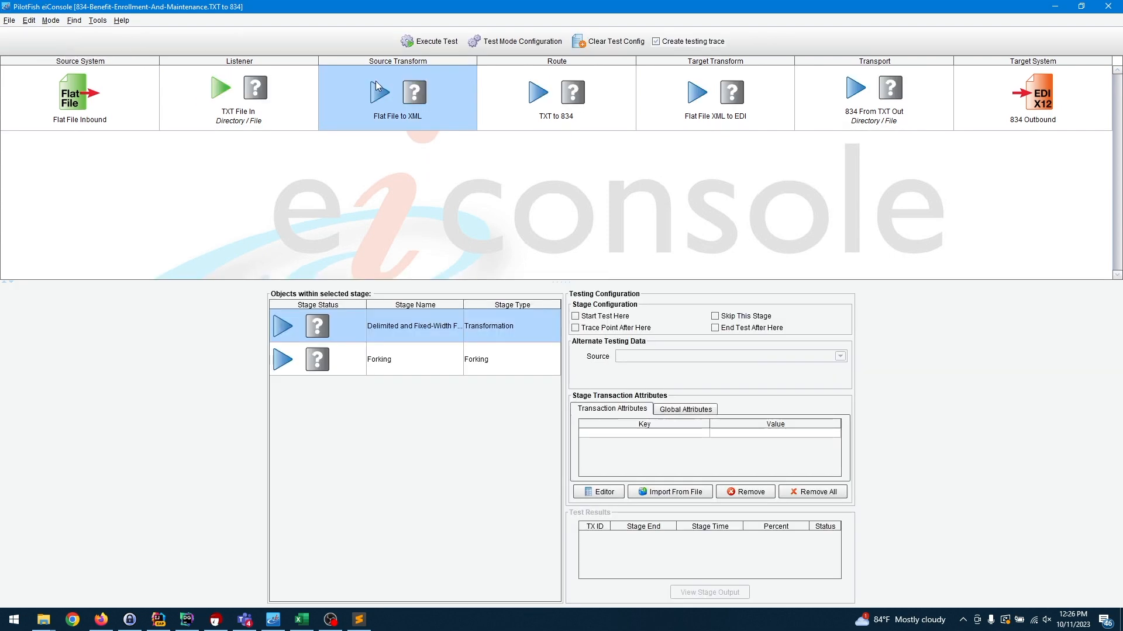
pyautogui.click(424, 48)
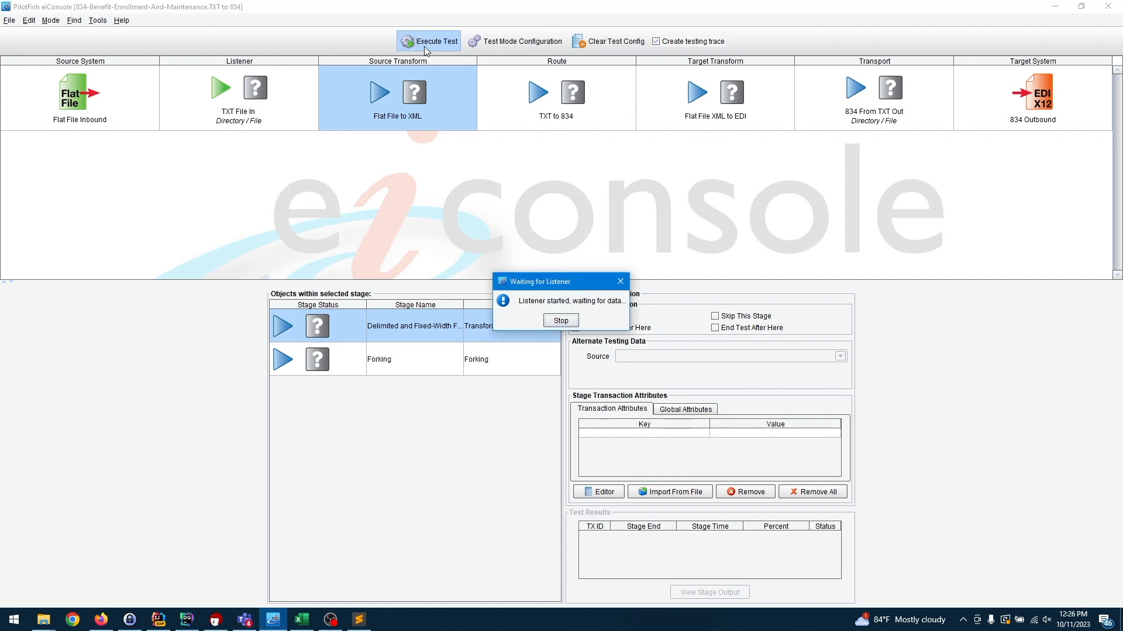
pyautogui.click(575, 321)
# - Open the TXT File In listener's stage output to examine the fixed-width subscriber and dependent records
pyautogui.click(273, 98)
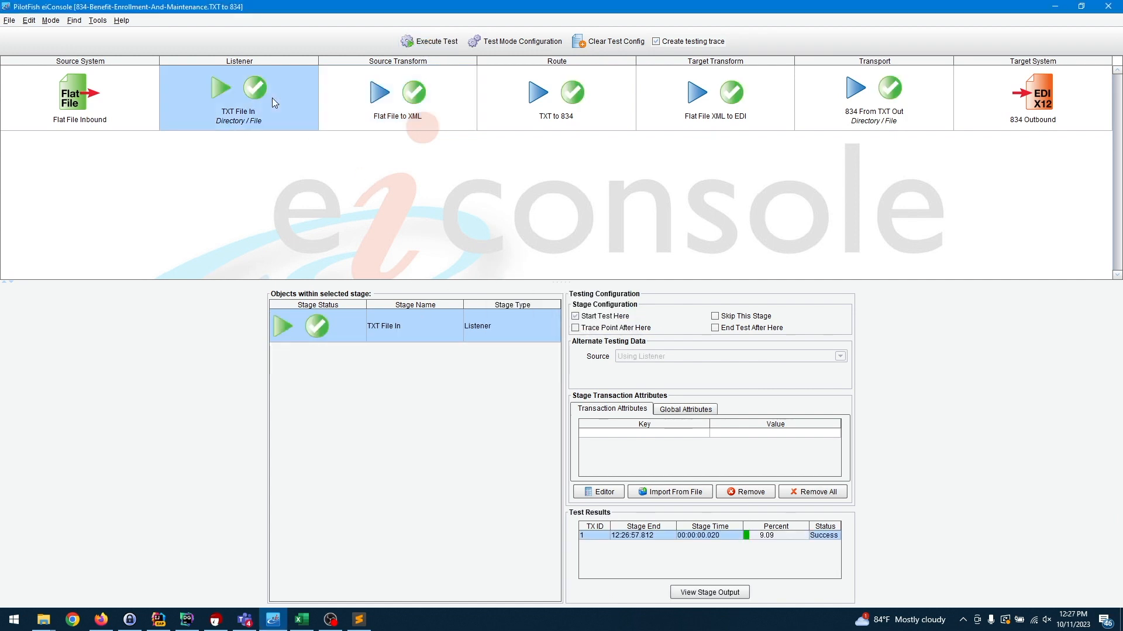
pyautogui.doubleClick(399, 325)
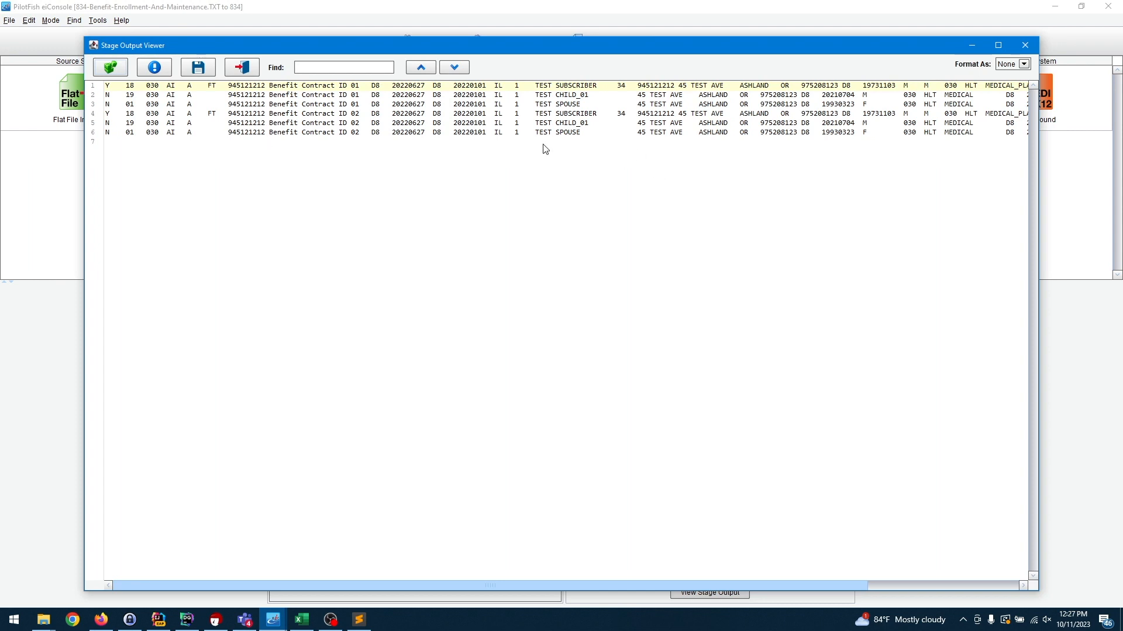
# - Open the Flat File to XML transform's Delimited and Fixed-Width File stage output and examine the first XCSRecord and its Loop_2000-INS01-MemberIndicator element
pyautogui.click(250, 66)
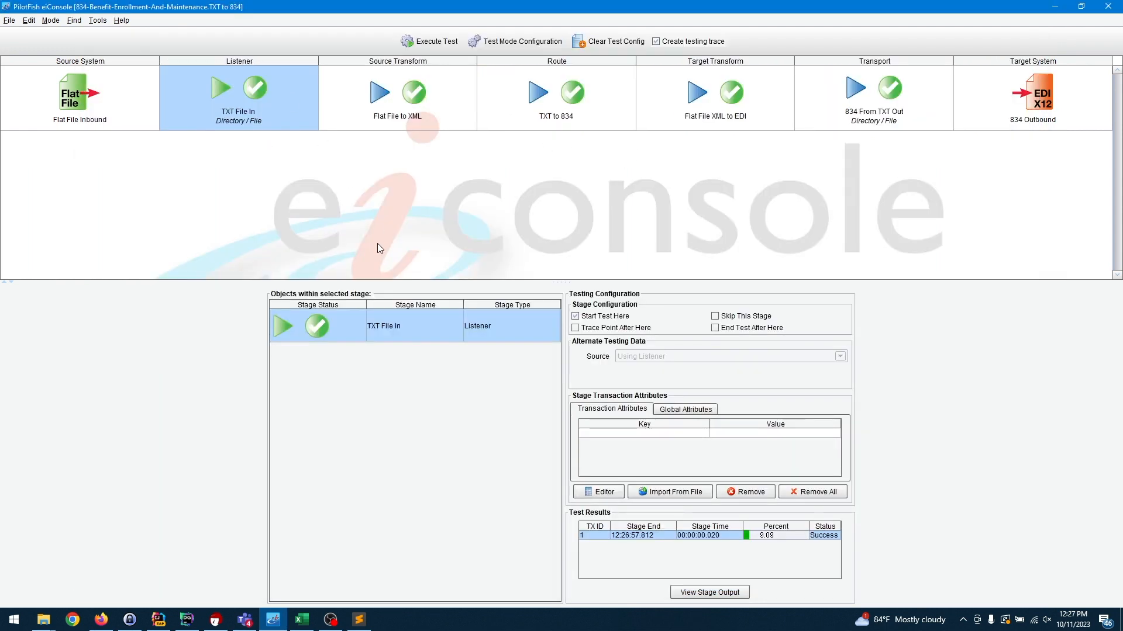
pyautogui.click(415, 91)
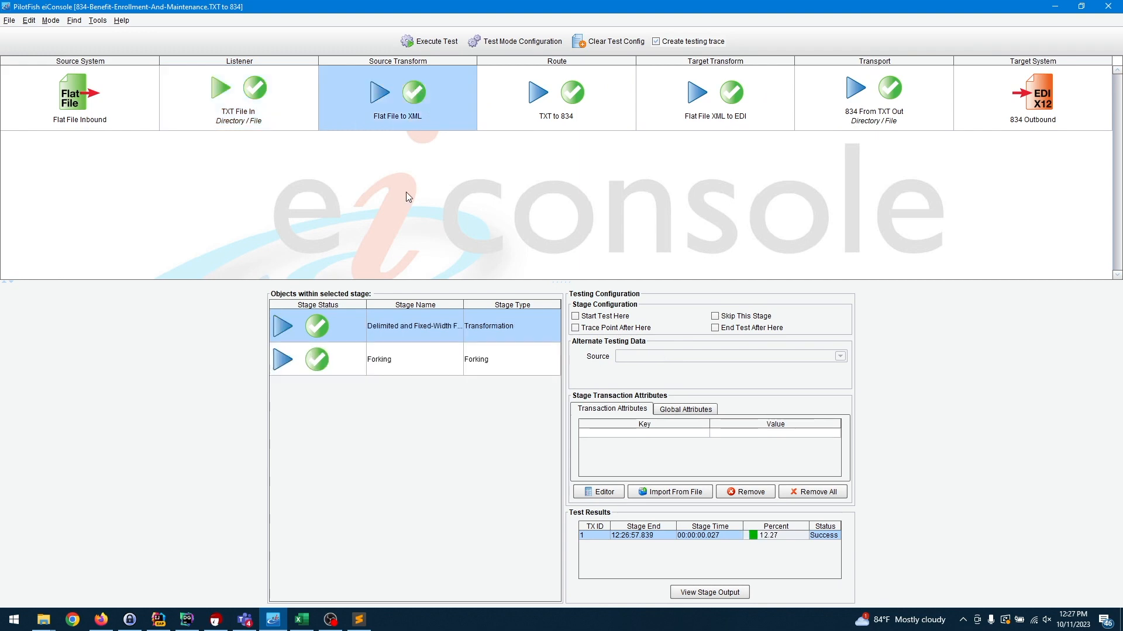
pyautogui.doubleClick(418, 336)
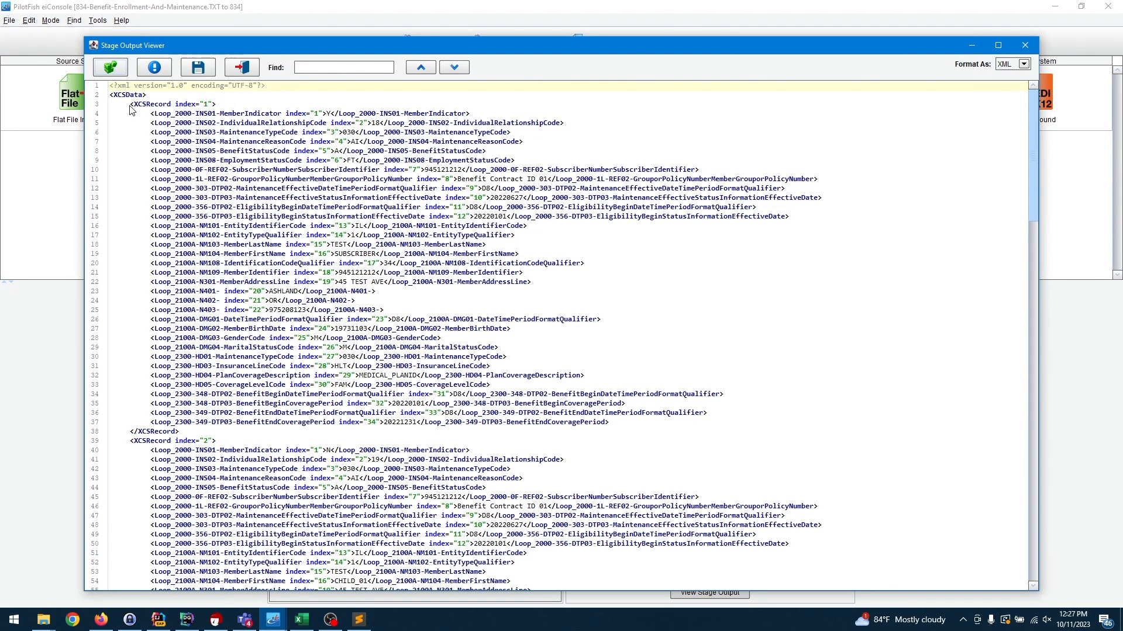
pyautogui.moveTo(130, 105); pyautogui.dragTo(294, 283)
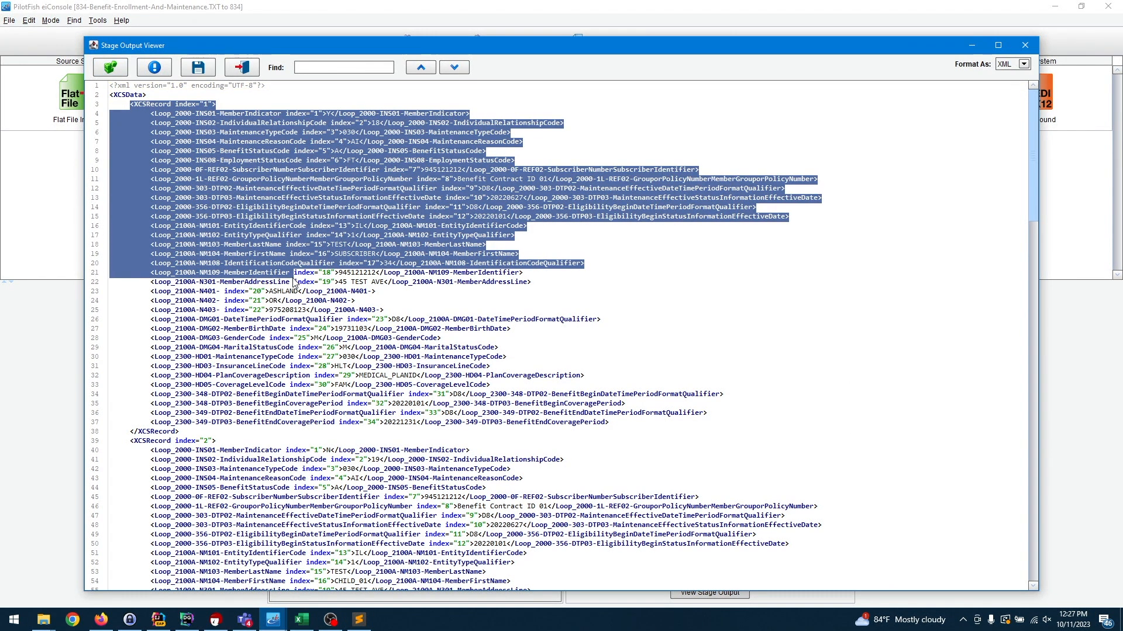
pyautogui.click(171, 149)
pyautogui.moveTo(155, 115); pyautogui.dragTo(285, 118)
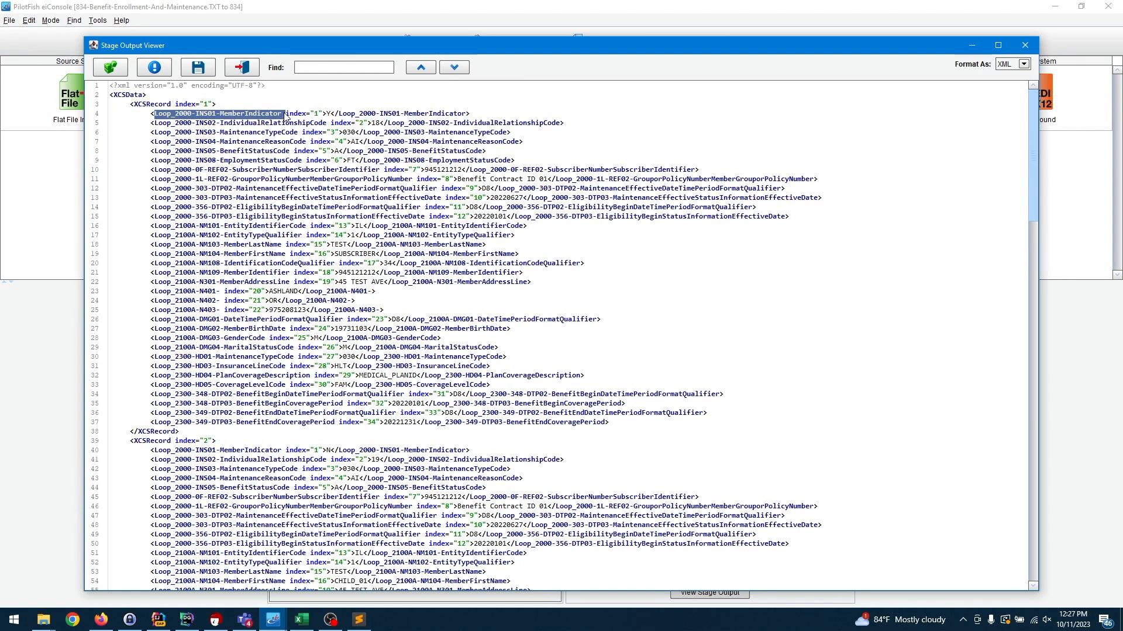
pyautogui.click(228, 64)
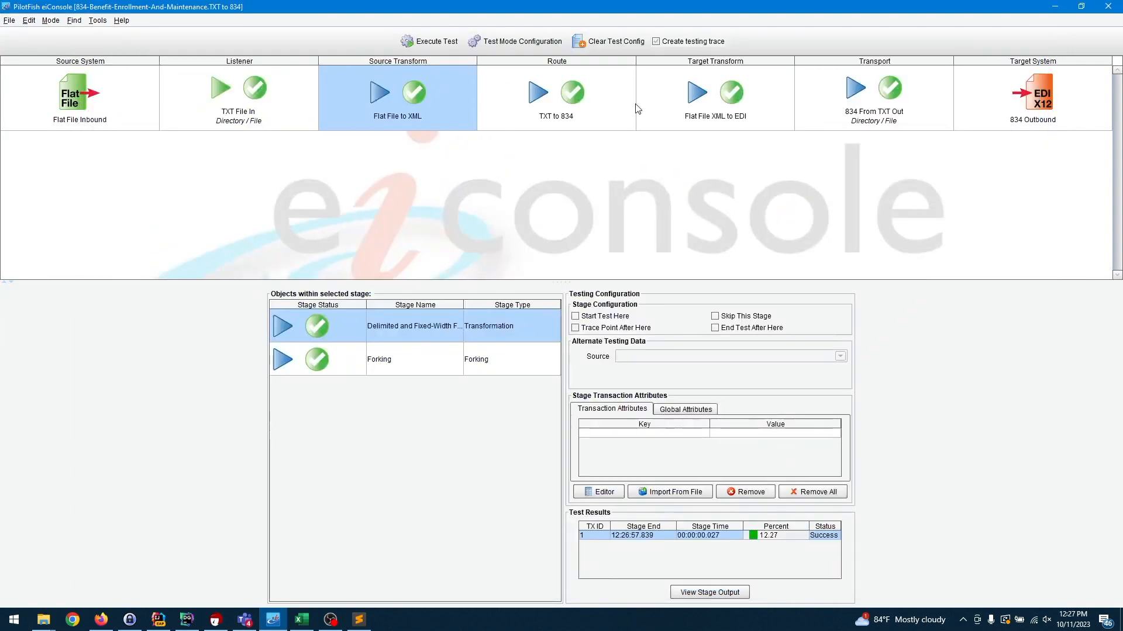
# - Review the XSLT-generateEDI834.xslt stage output of the Flat File XML to EDI target transform, including the member-level loop
pyautogui.click(715, 96)
pyautogui.doubleClick(397, 326)
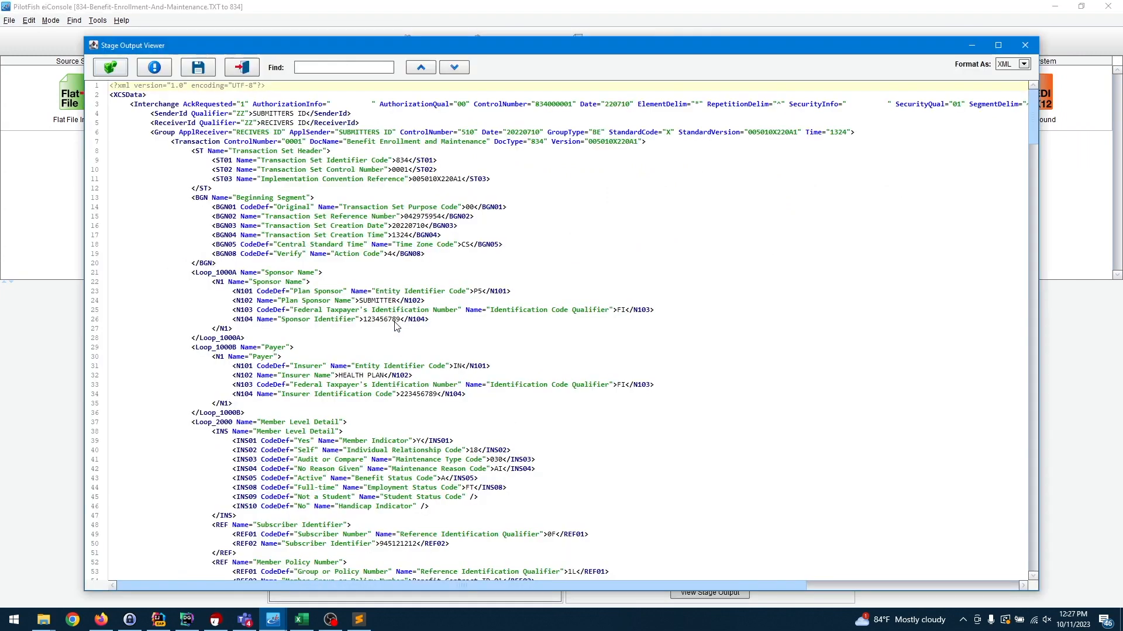
pyautogui.scroll(-19, 396, 326)
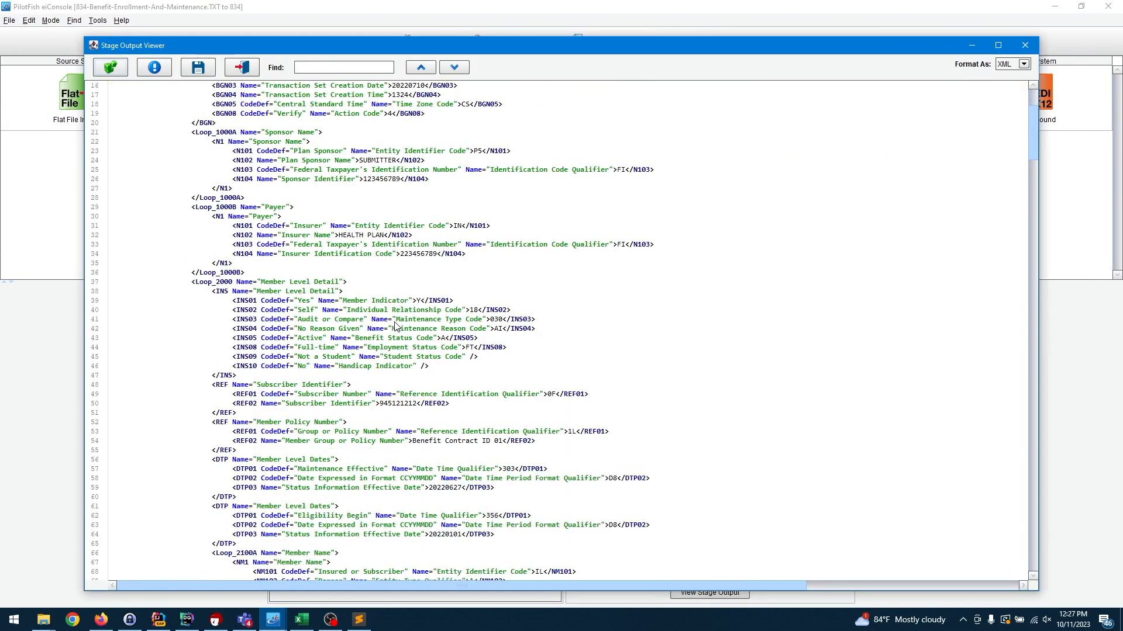
pyautogui.click(255, 67)
# - Open the 834 From TXT Out transport's stage output, examine the generated 834 EDI segments, and close the viewer
pyautogui.click(868, 124)
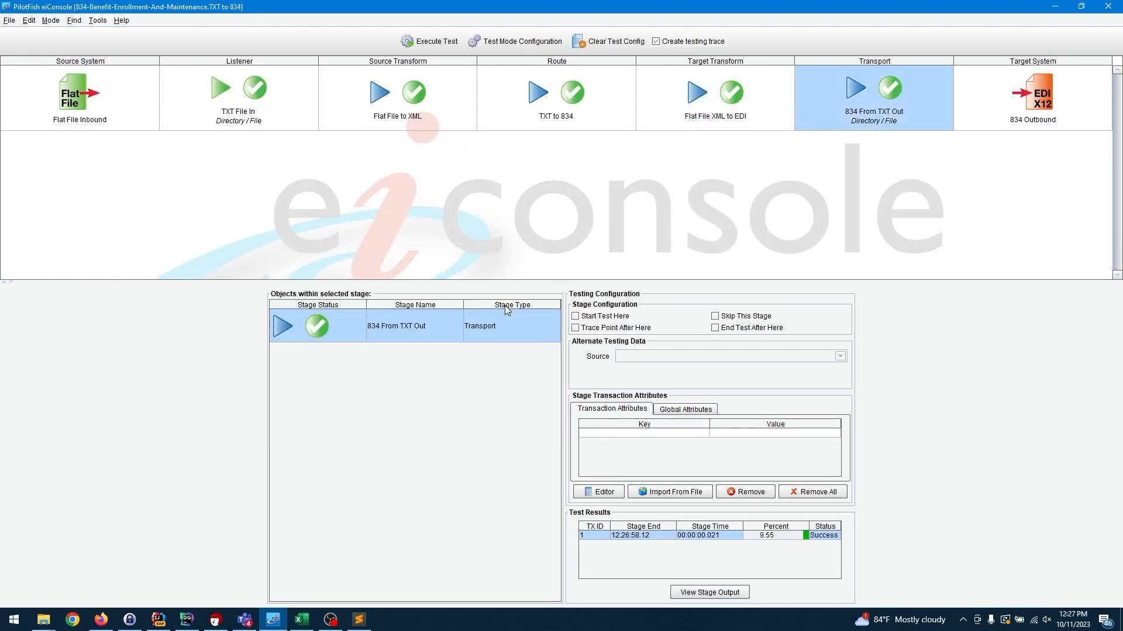
pyautogui.doubleClick(442, 318)
pyautogui.scroll(-9, 400, 281)
pyautogui.scroll(9, 399, 281)
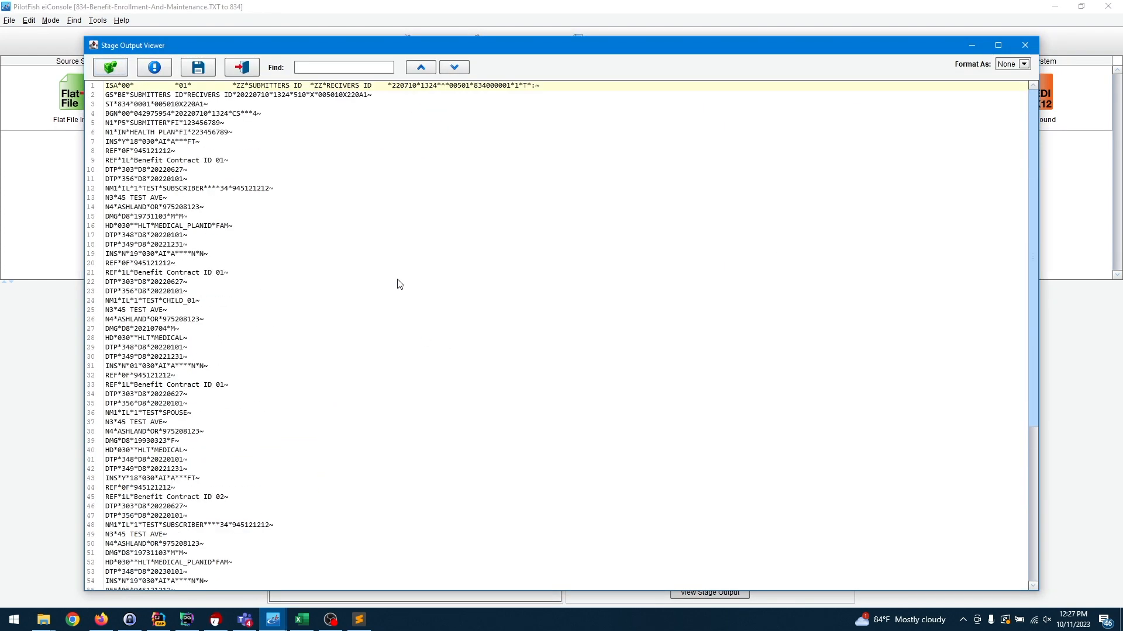
pyautogui.click(246, 73)
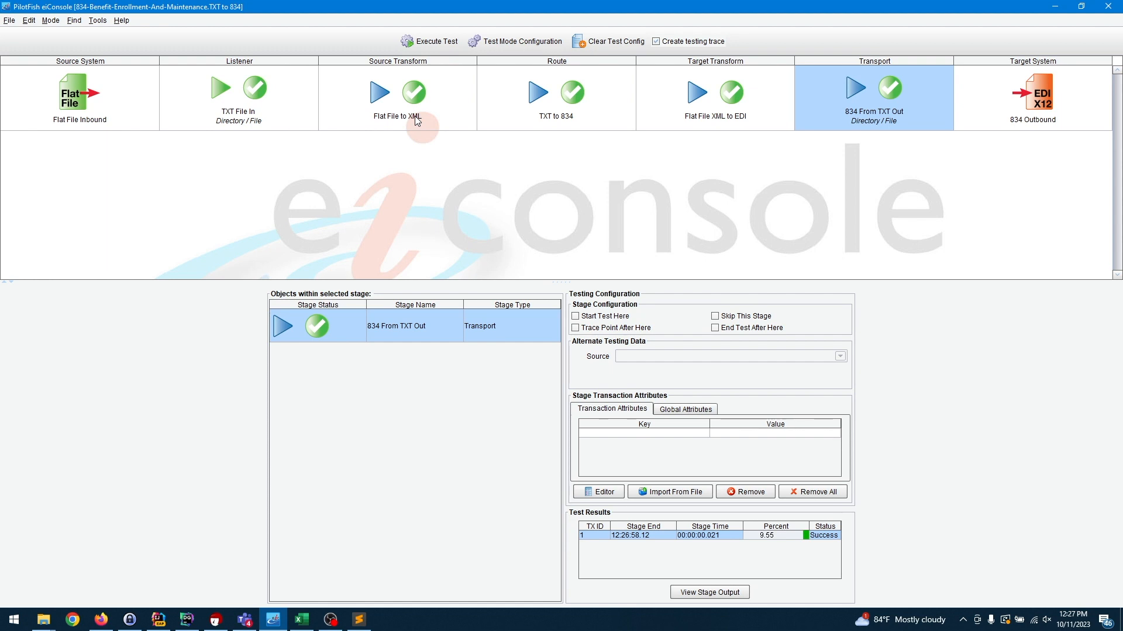
# - Copy the entire XML stage output of the Flat File to XML transform's Delimited and Fixed-Width File stage and close the viewer
pyautogui.click(686, 104)
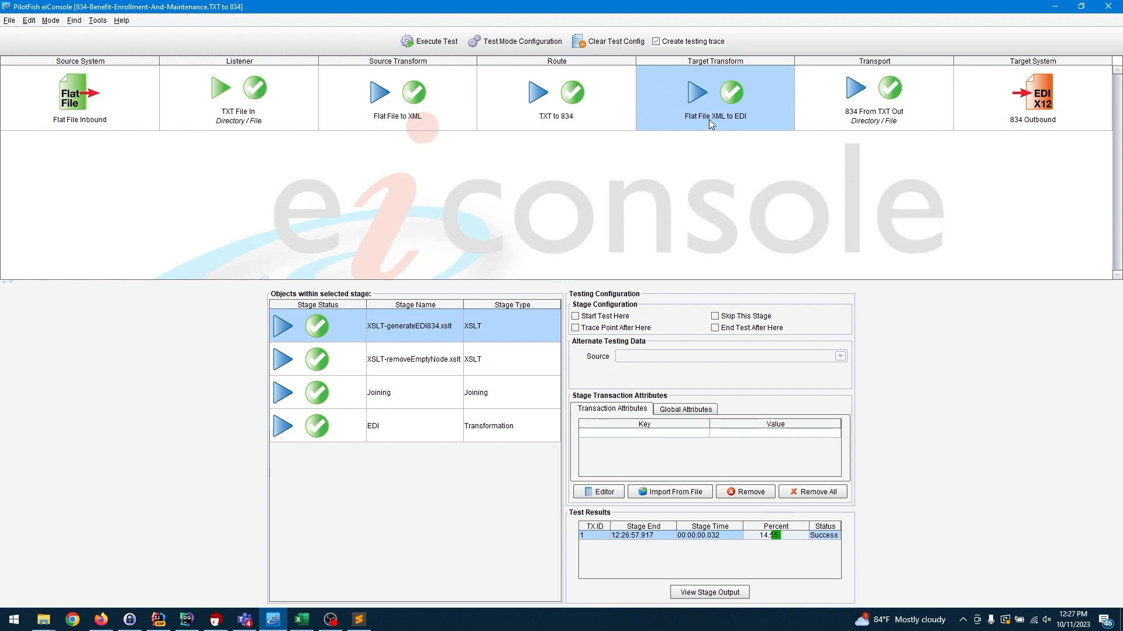
pyautogui.click(395, 128)
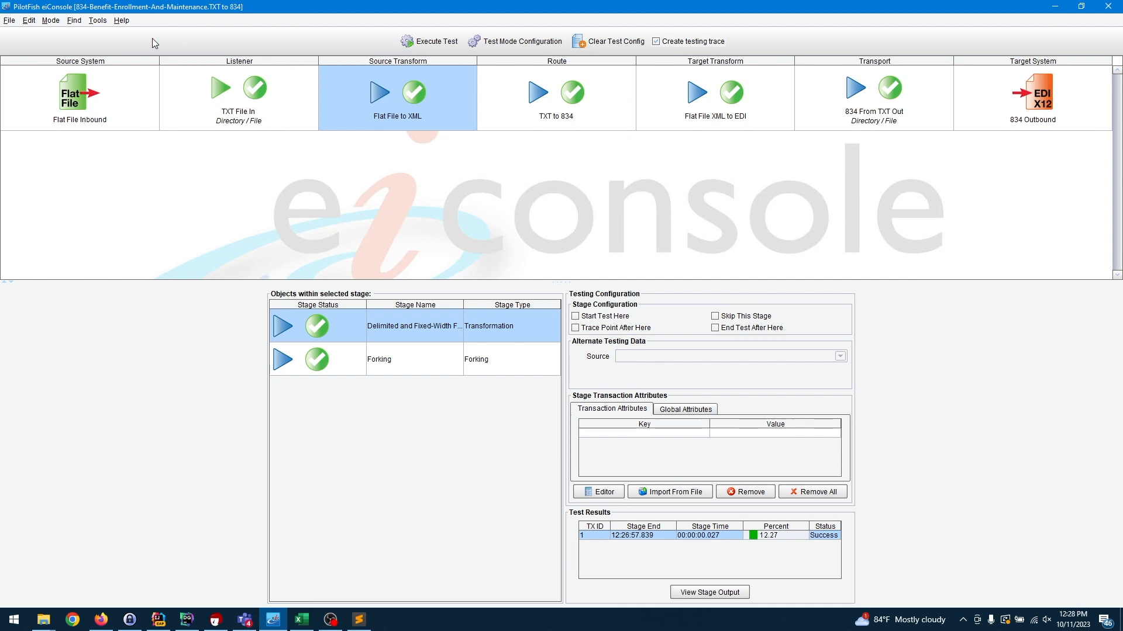
pyautogui.click(51, 22)
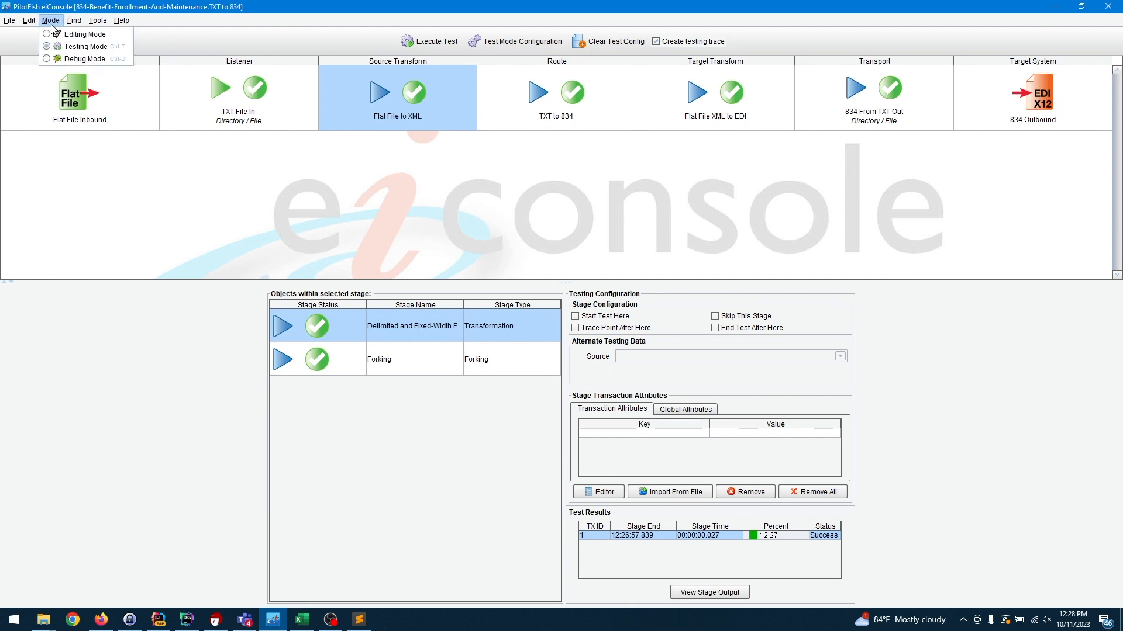
pyautogui.click(377, 93)
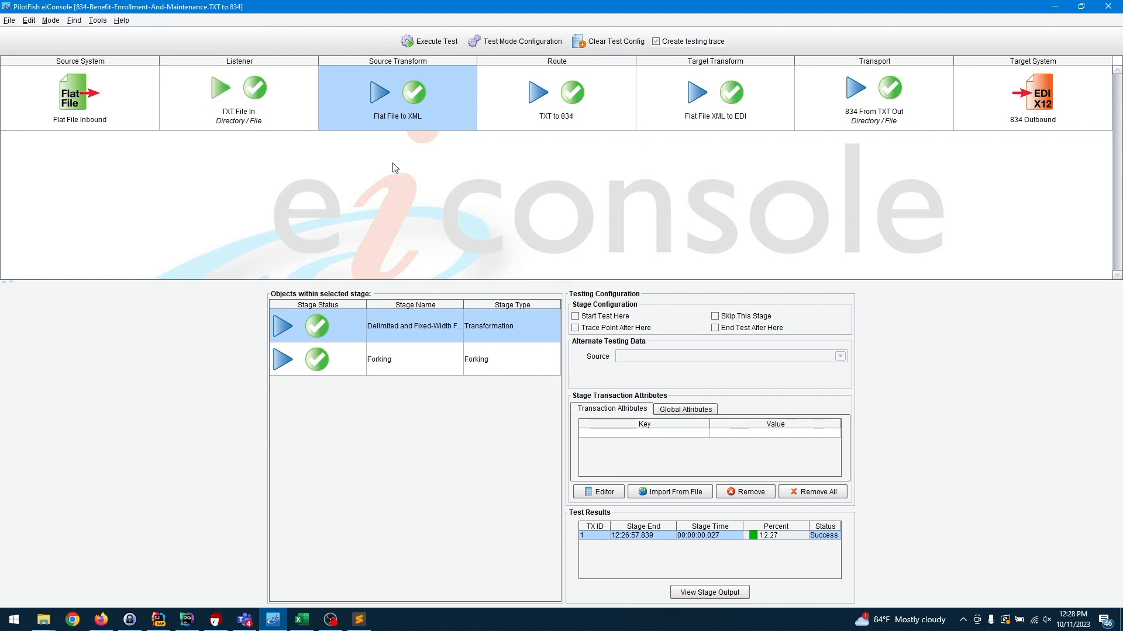
pyautogui.doubleClick(402, 333)
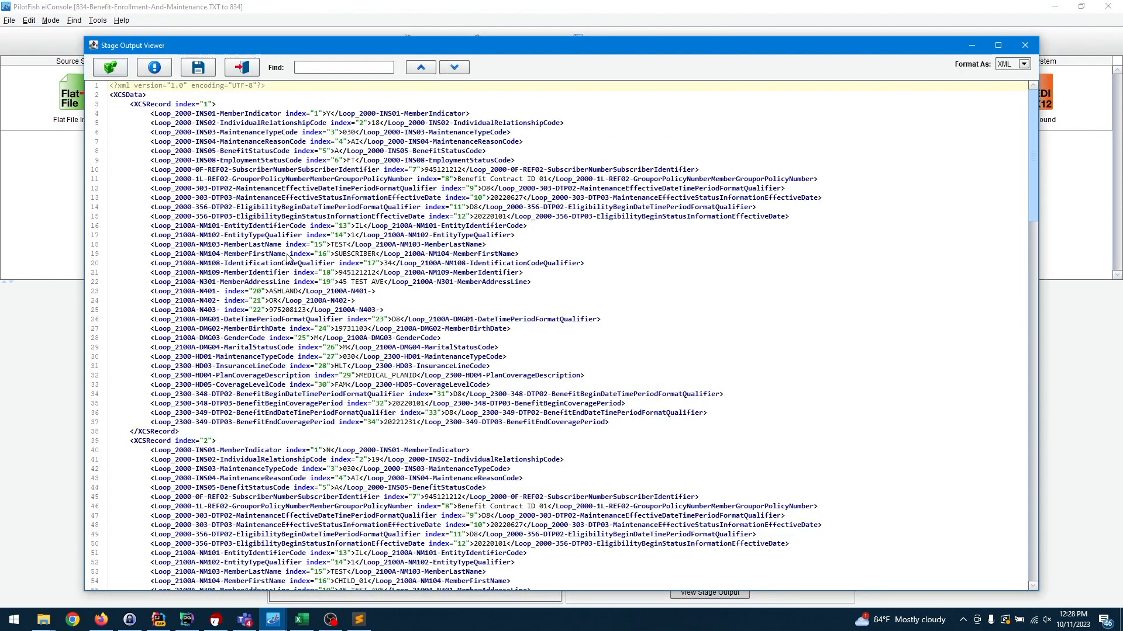
pyautogui.click(337, 267)
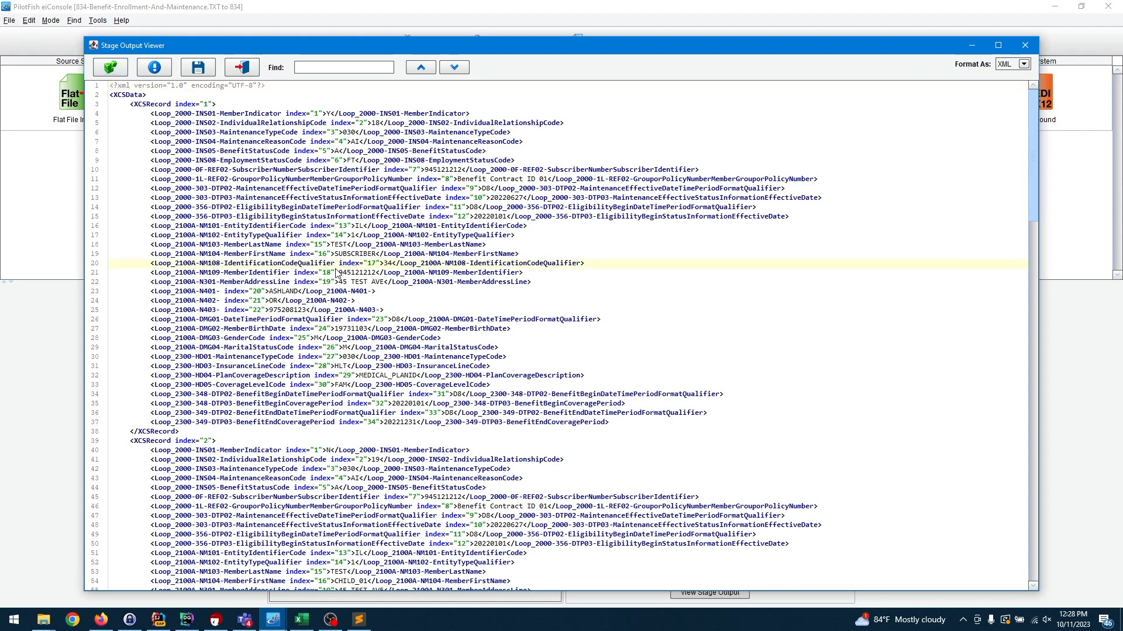
pyautogui.hotkey('ctrl', 'a')
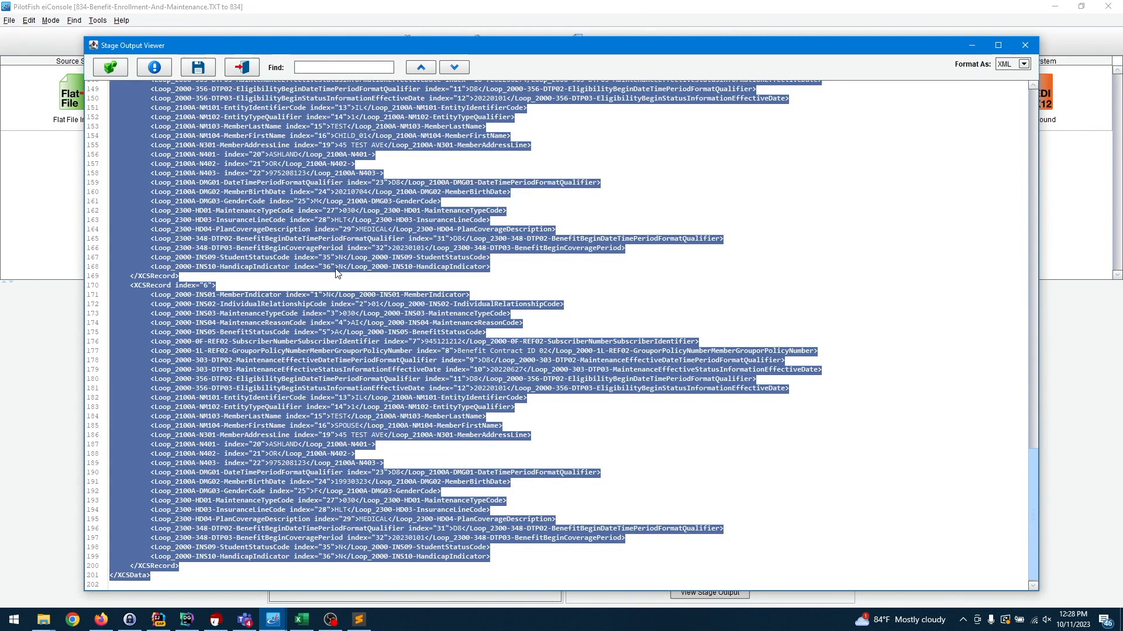
pyautogui.click(241, 66)
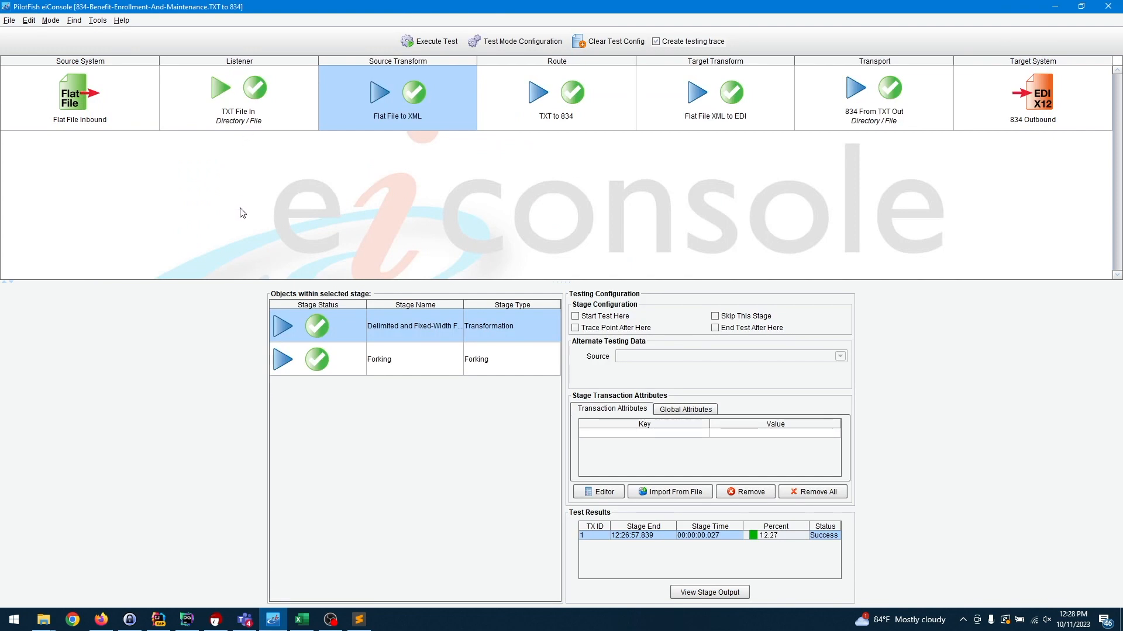
# - Return the route to Editing Mode and open generateEDI834.xslt of the Flat File XML to EDI target transform in the Data Mapper
pyautogui.click(52, 21)
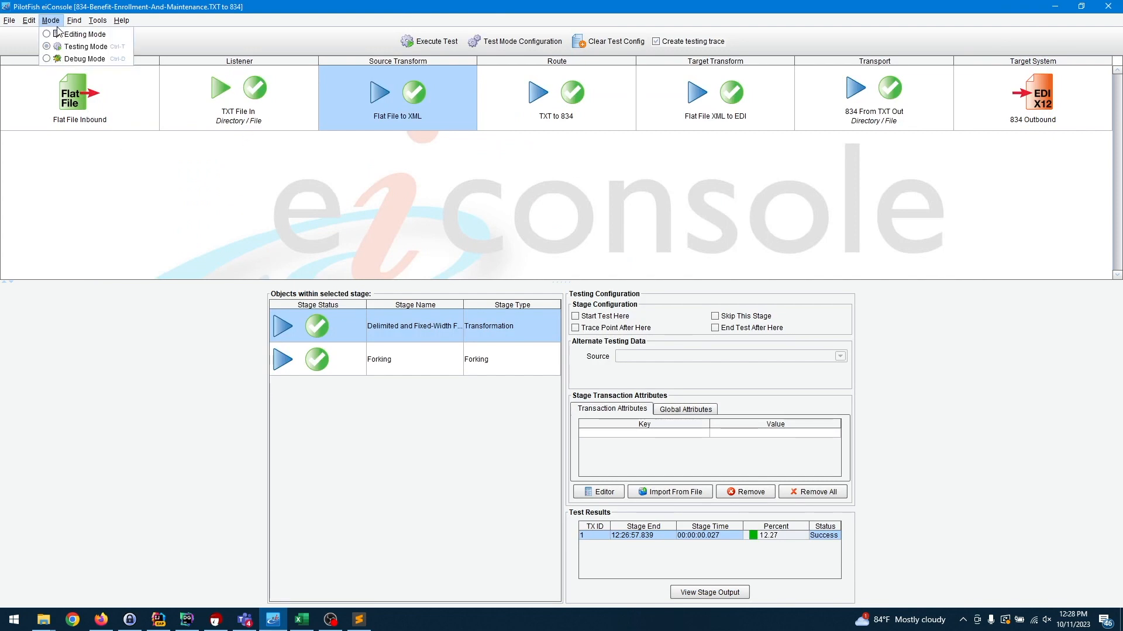
pyautogui.click(58, 34)
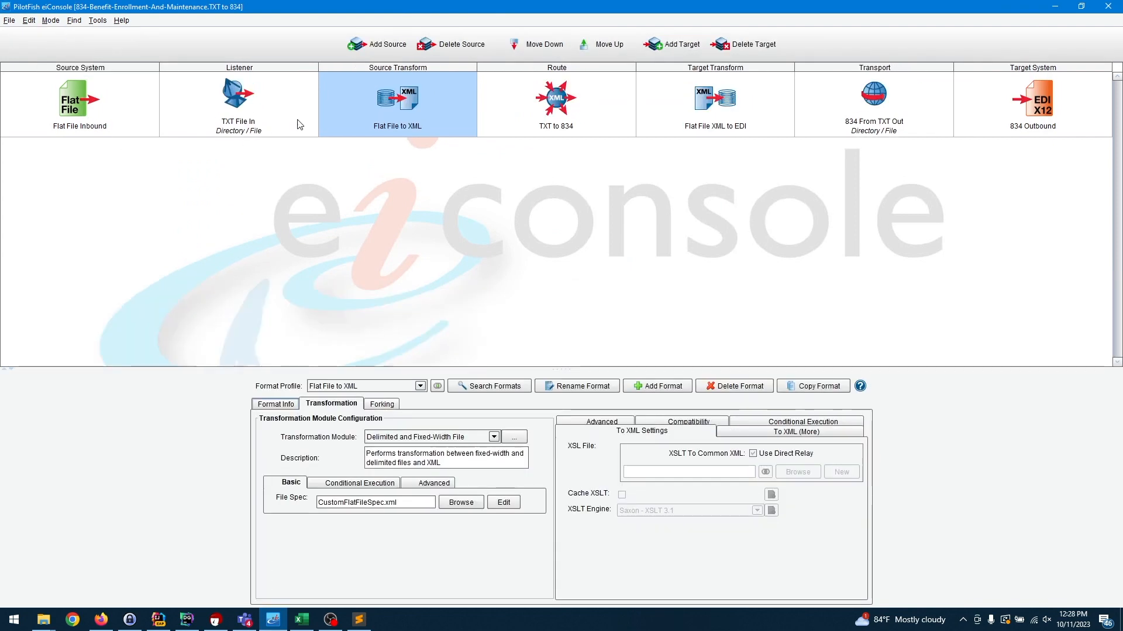
pyautogui.click(672, 106)
pyautogui.click(532, 472)
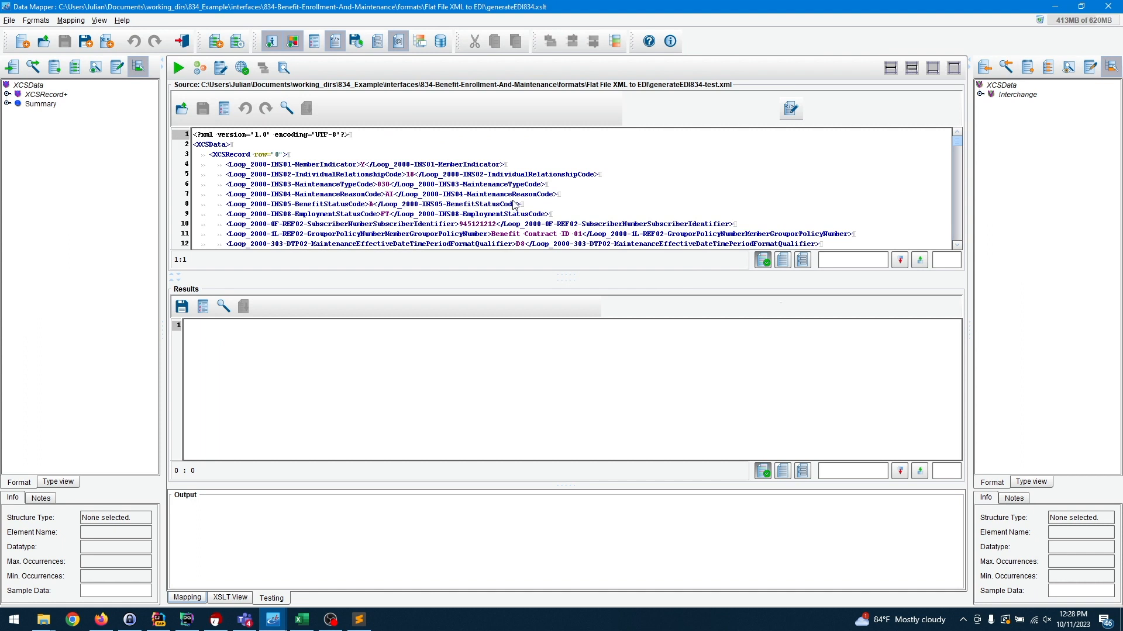
# - Replace all of the Data Mapper's source test XML with the copied stage output and accept the edit
pyautogui.click(791, 109)
pyautogui.click(731, 208)
pyautogui.hotkey('ctrl', 'a')
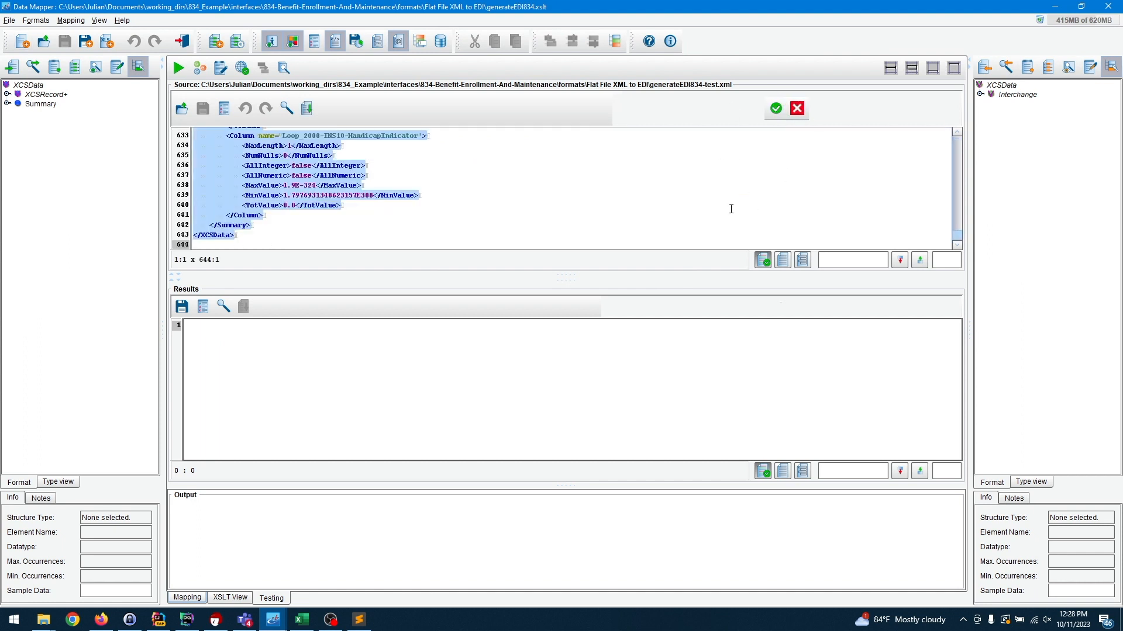
pyautogui.hotkey('ctrl', 'v')
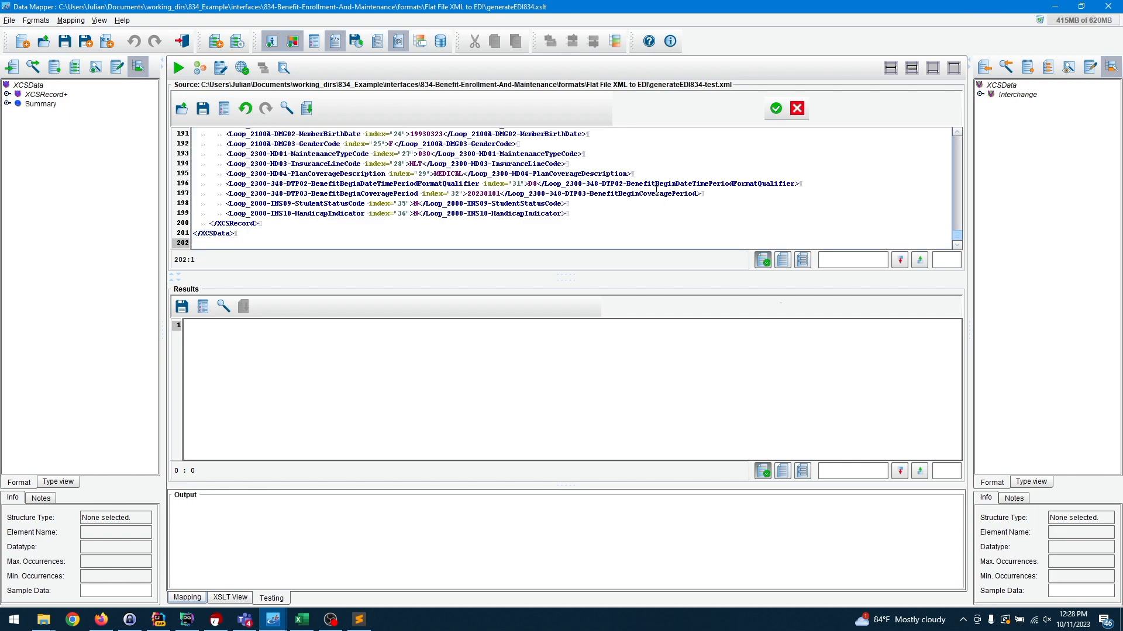
pyautogui.scroll(20, 656, 190)
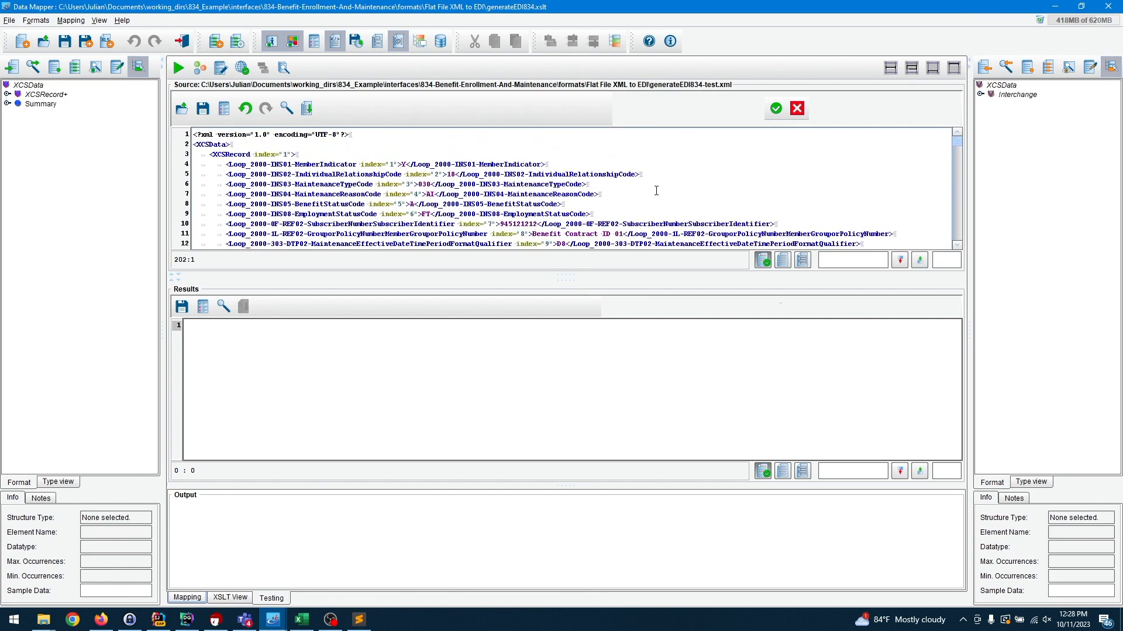
pyautogui.click(777, 111)
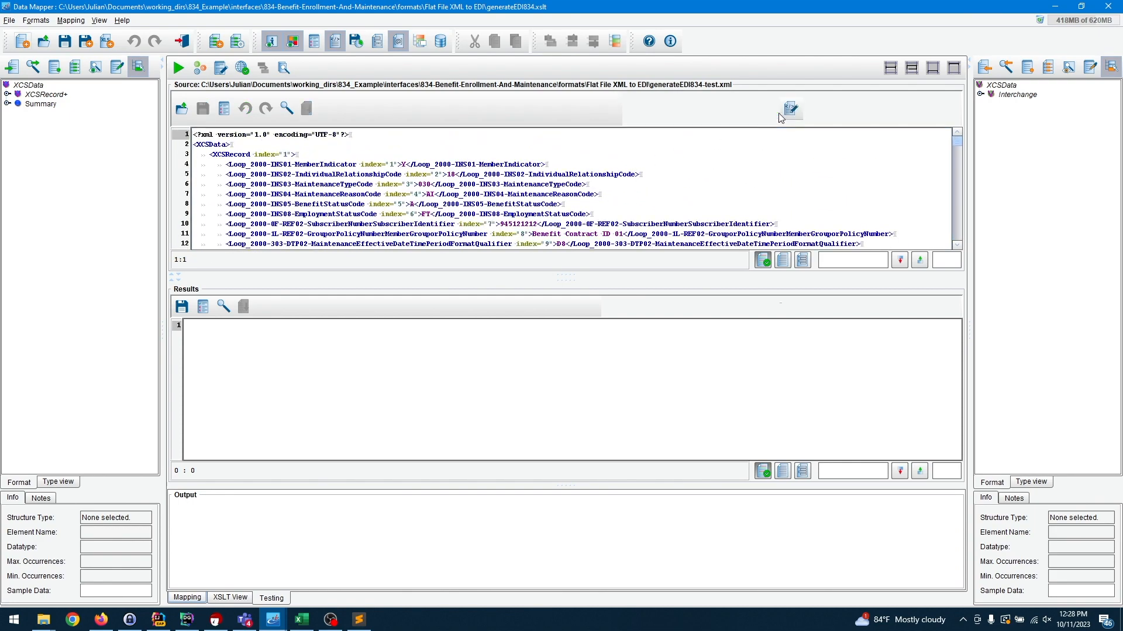
# - Run the generateEDI834 mapping test, examine the resulting EDI XML, and close the Data Mapper without saving the mapping
pyautogui.click(178, 68)
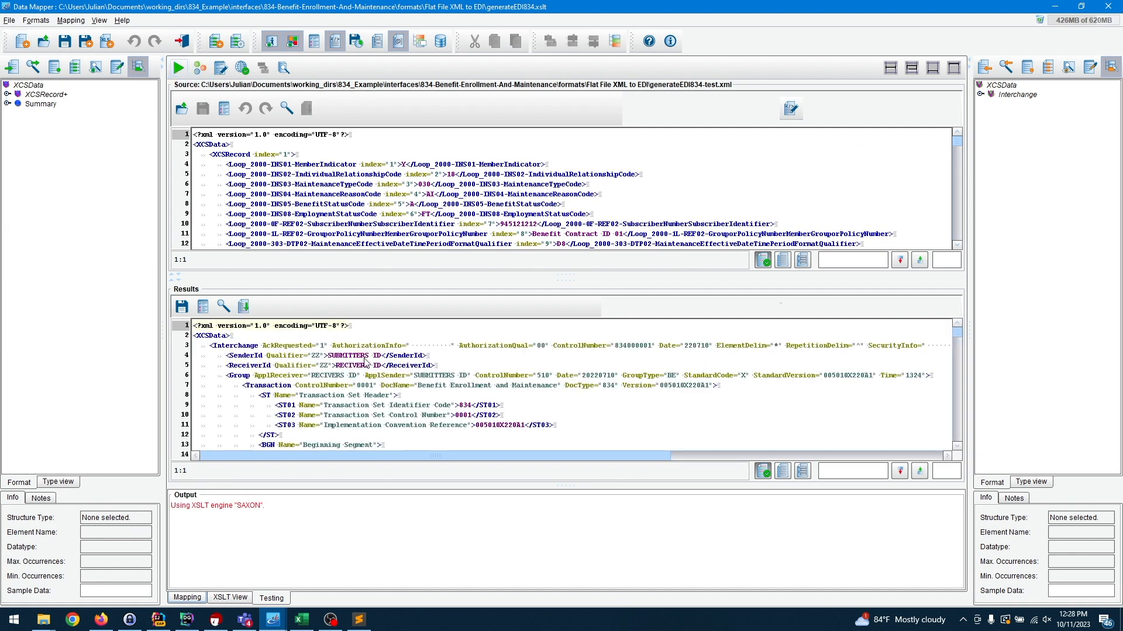
pyautogui.scroll(-2, 369, 379)
pyautogui.scroll(-20, 370, 379)
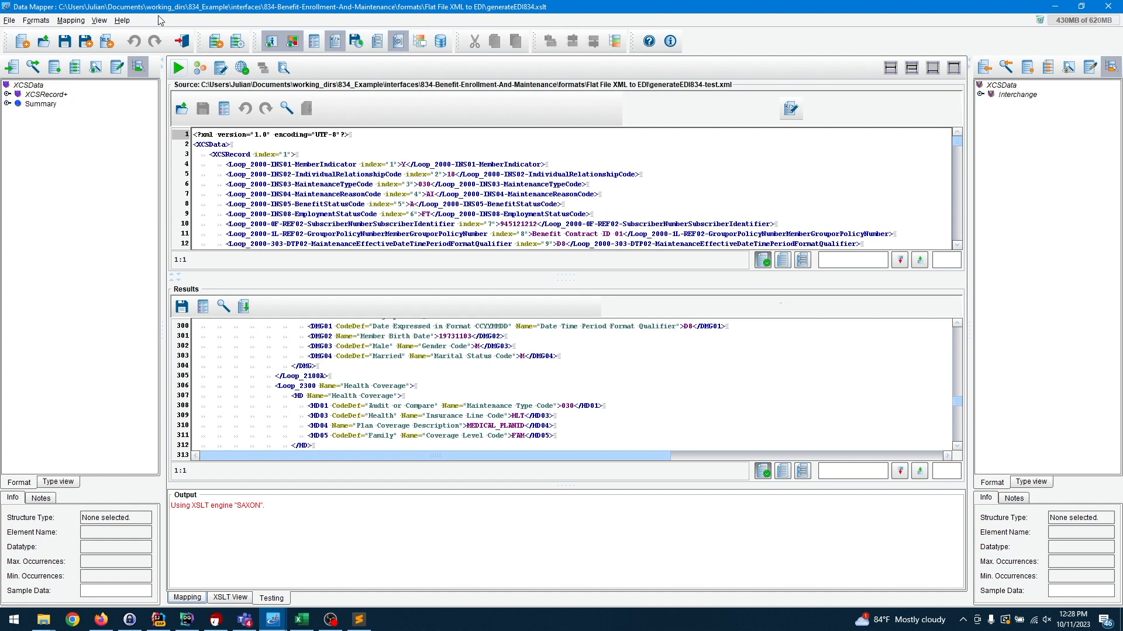
pyautogui.click(182, 41)
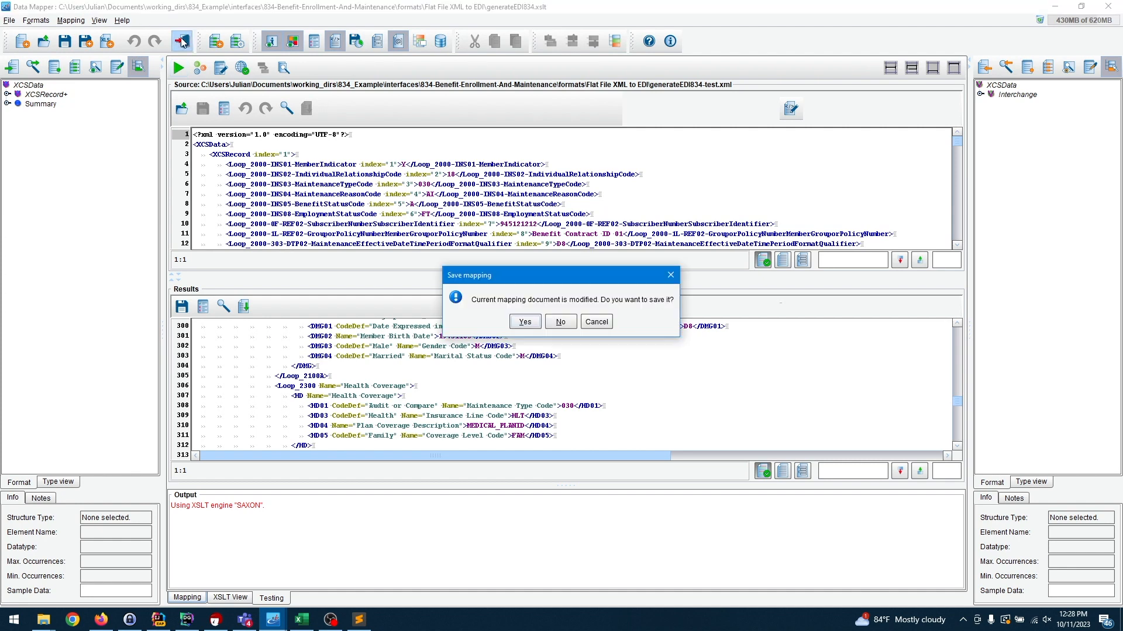
pyautogui.click(570, 327)
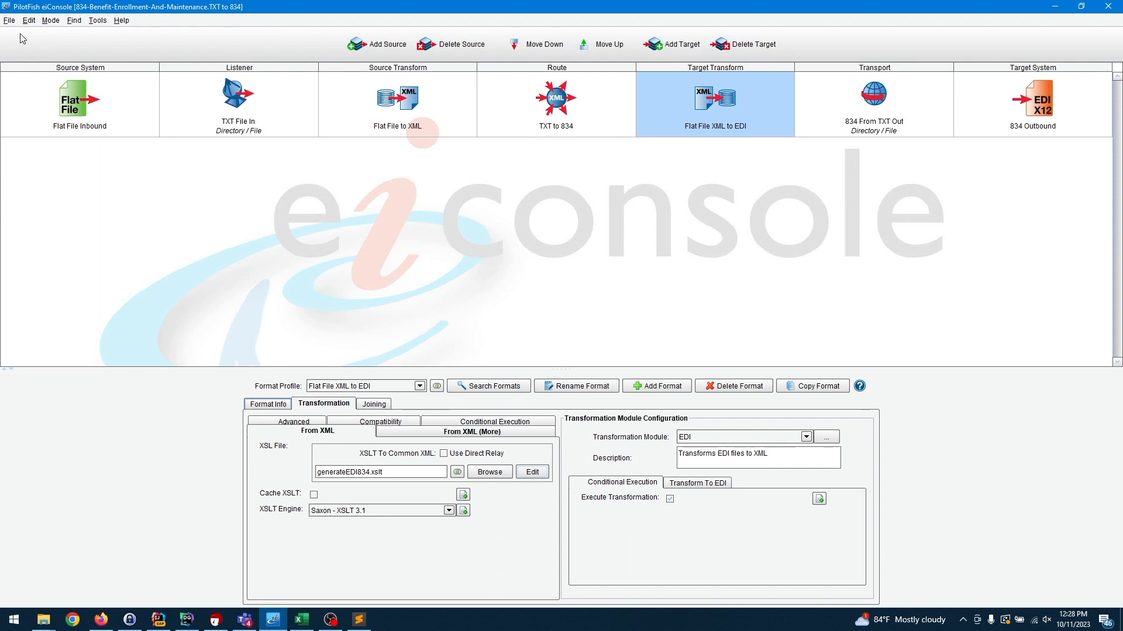
# - Open the 834 to CSV route and review the configuration of its 834 File In listener and EDI to EDI XML source transform
pyautogui.click(9, 20)
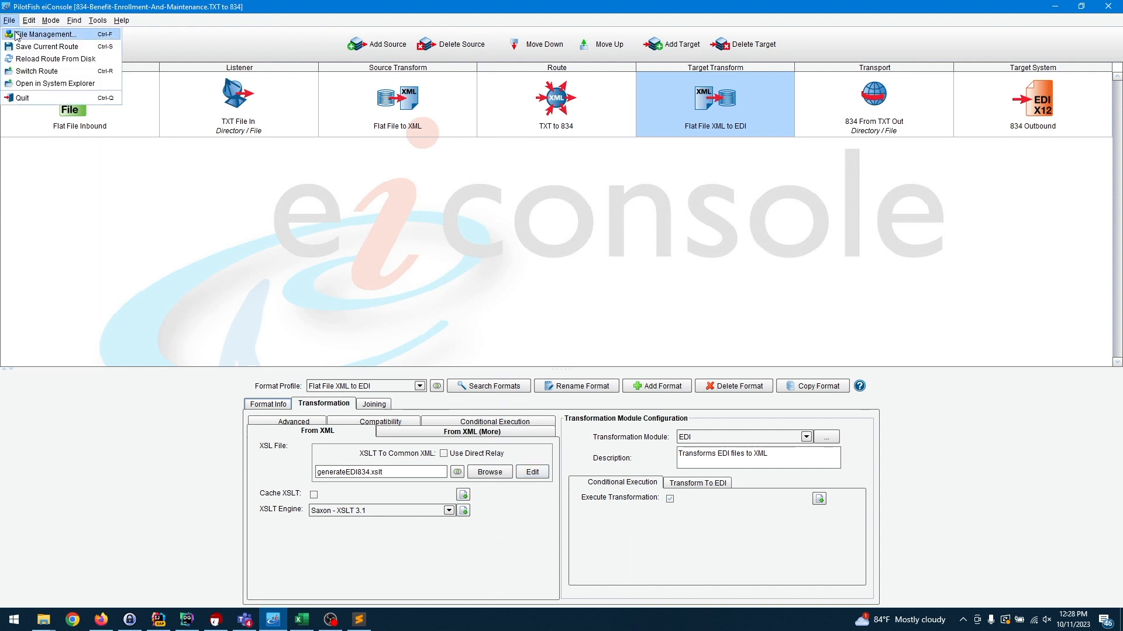
pyautogui.click(16, 35)
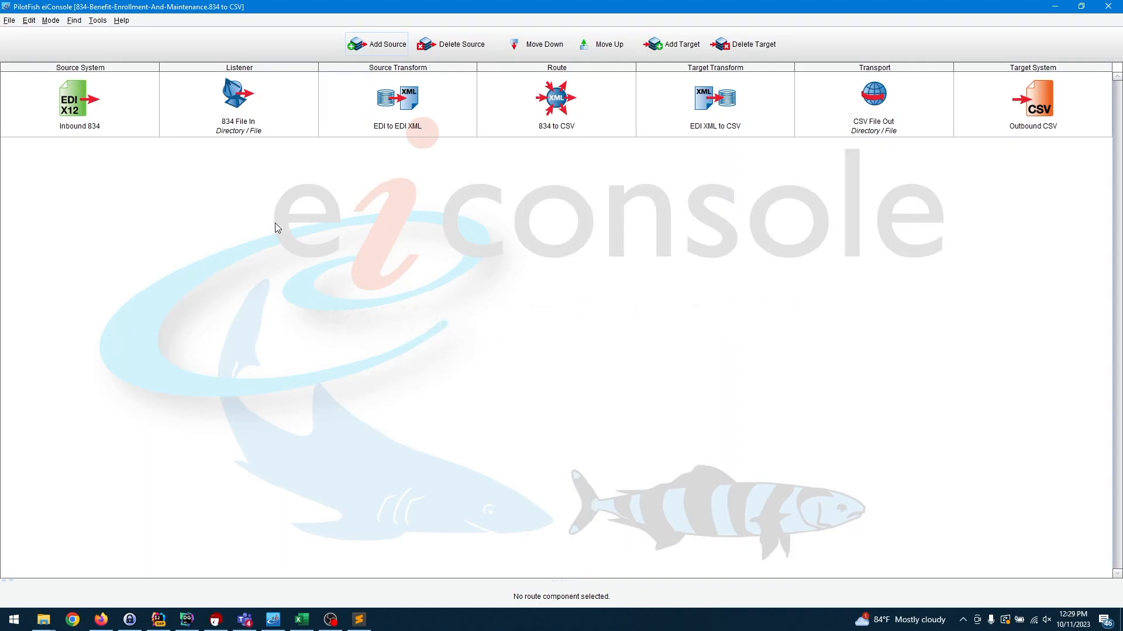
pyautogui.click(258, 125)
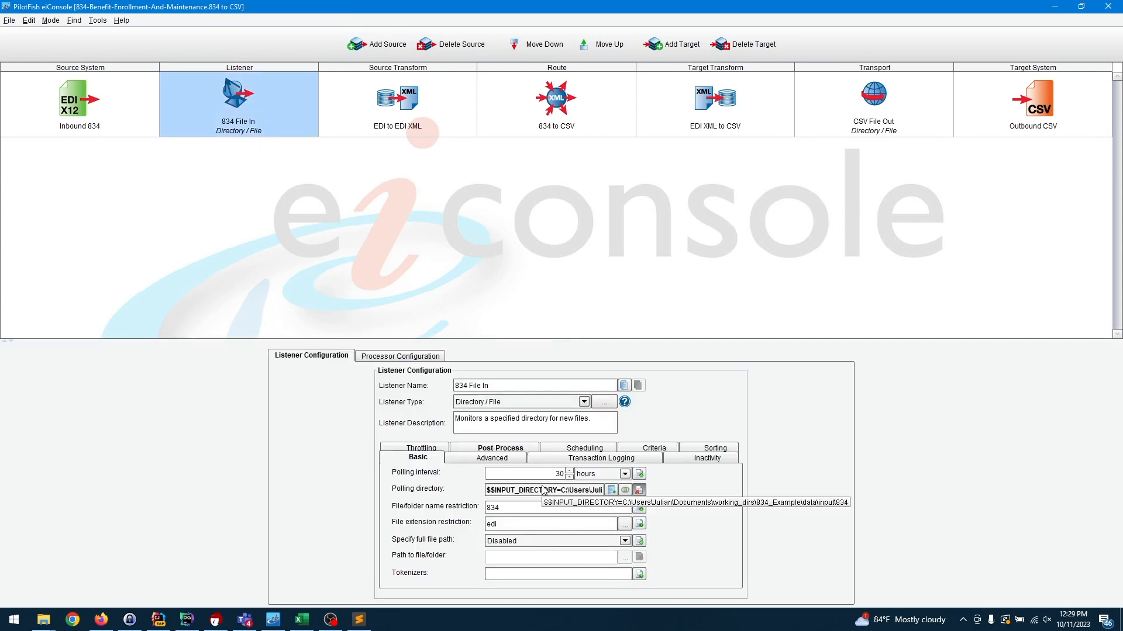
pyautogui.doubleClick(515, 508)
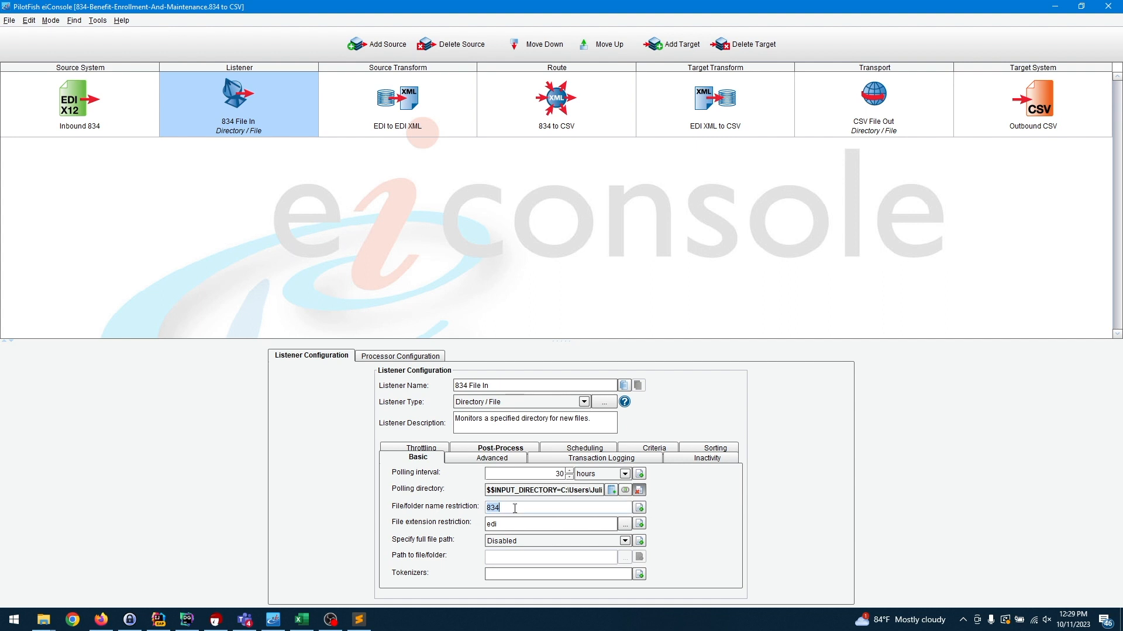
pyautogui.click(425, 119)
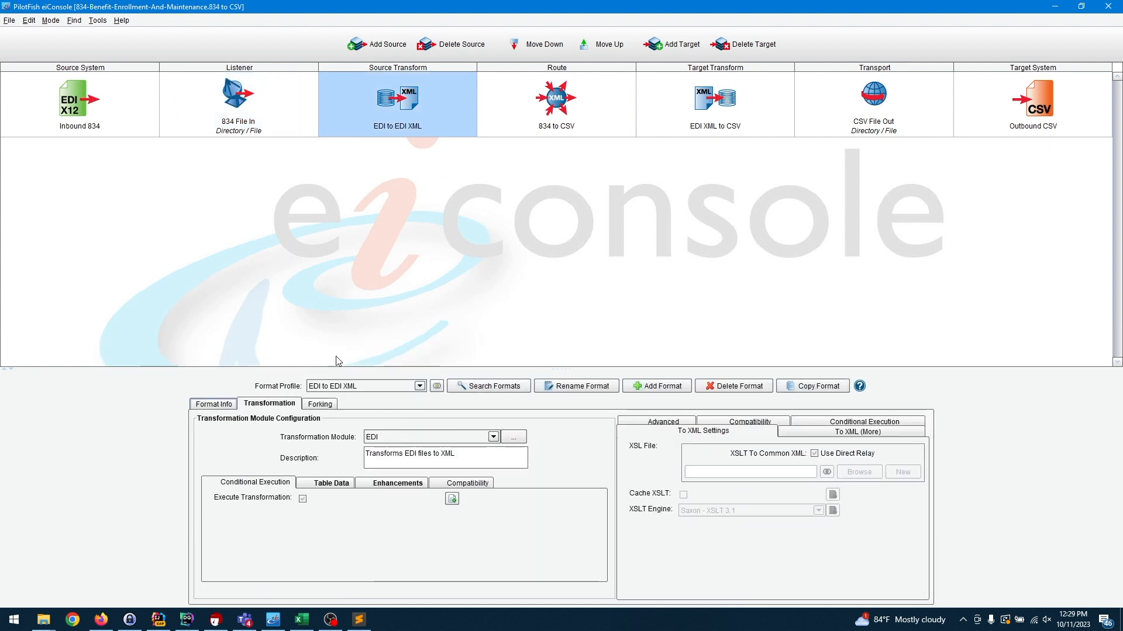
# - Set the version 5010 X12 table data directory to the 834-A1 folder inside data\X12_Complete_Data
pyautogui.click(320, 482)
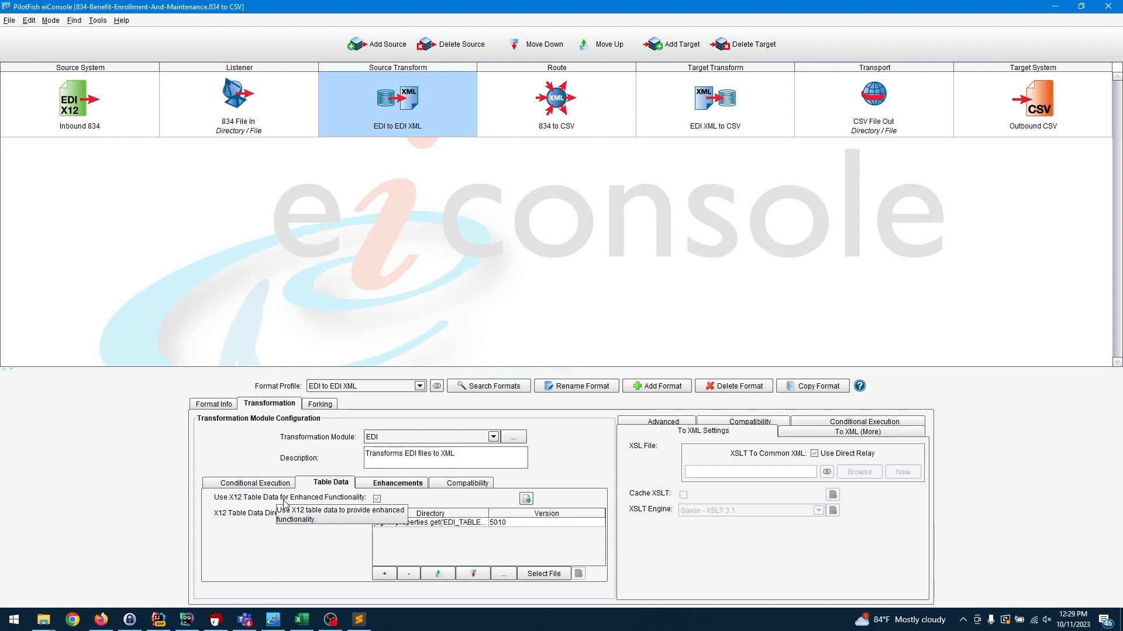
pyautogui.moveTo(489, 513); pyautogui.dragTo(524, 514)
pyautogui.click(478, 521)
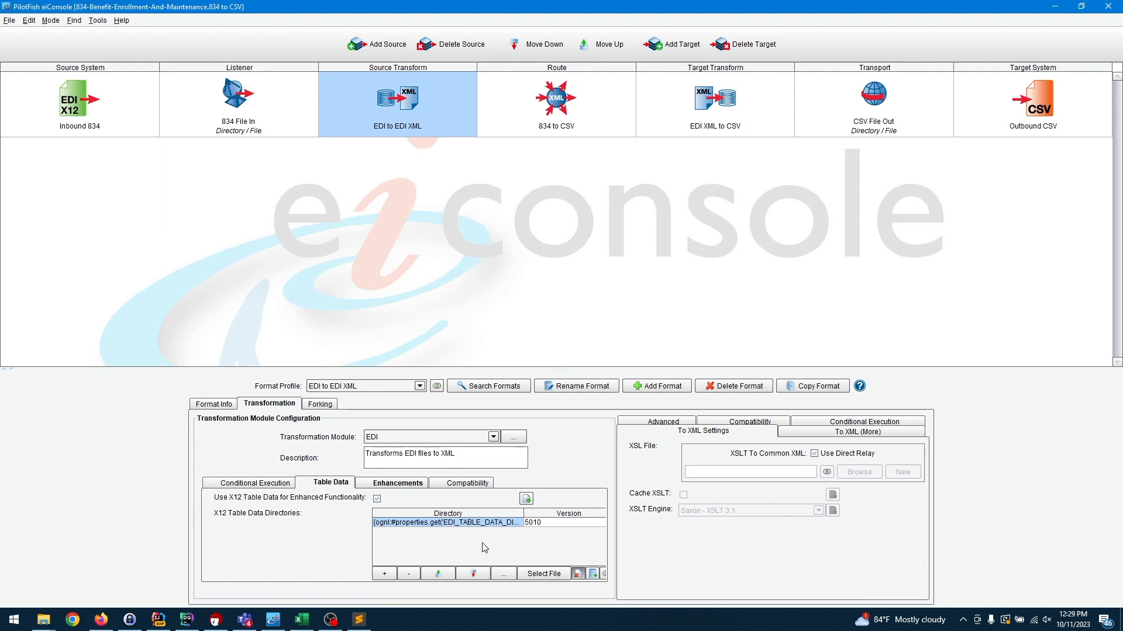
pyautogui.click(530, 575)
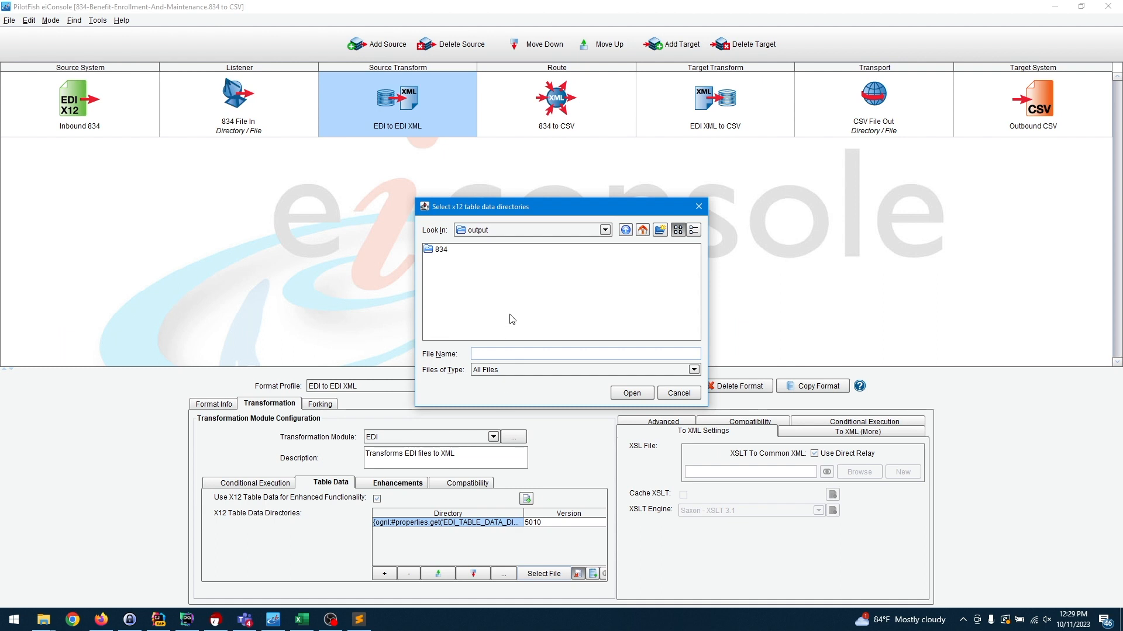
pyautogui.click(625, 230)
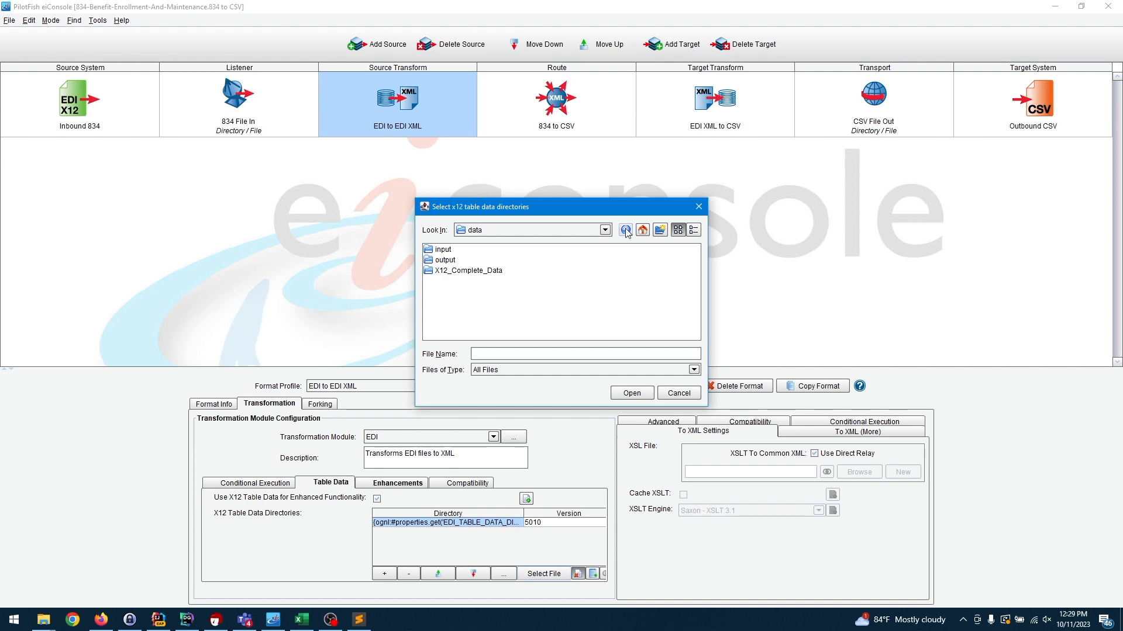
pyautogui.doubleClick(442, 271)
pyautogui.doubleClick(446, 250)
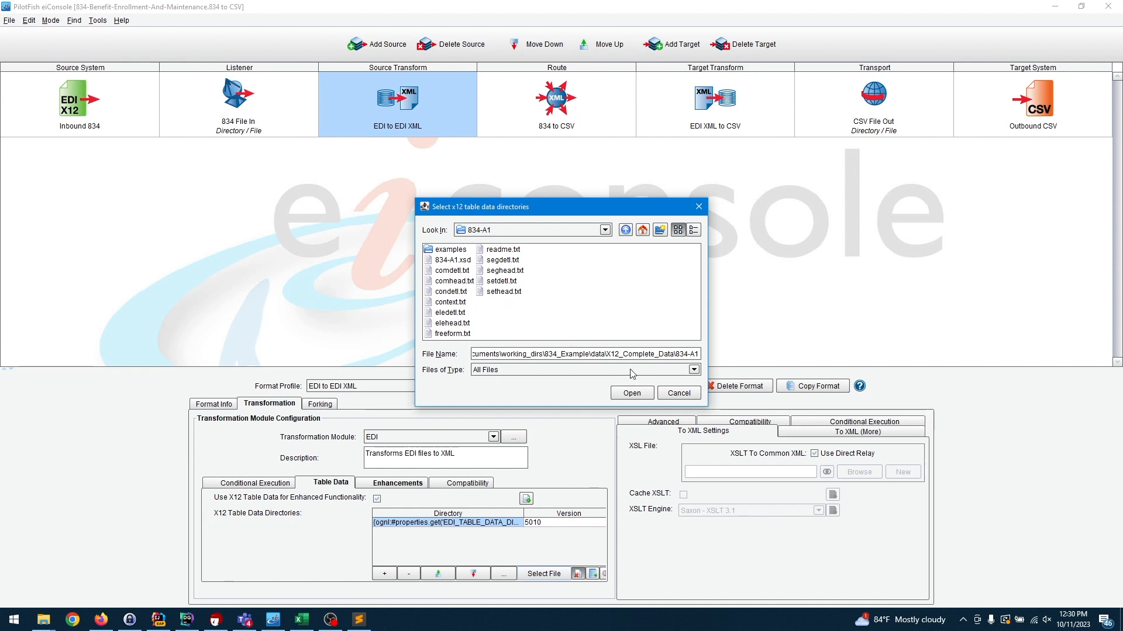
pyautogui.click(631, 390)
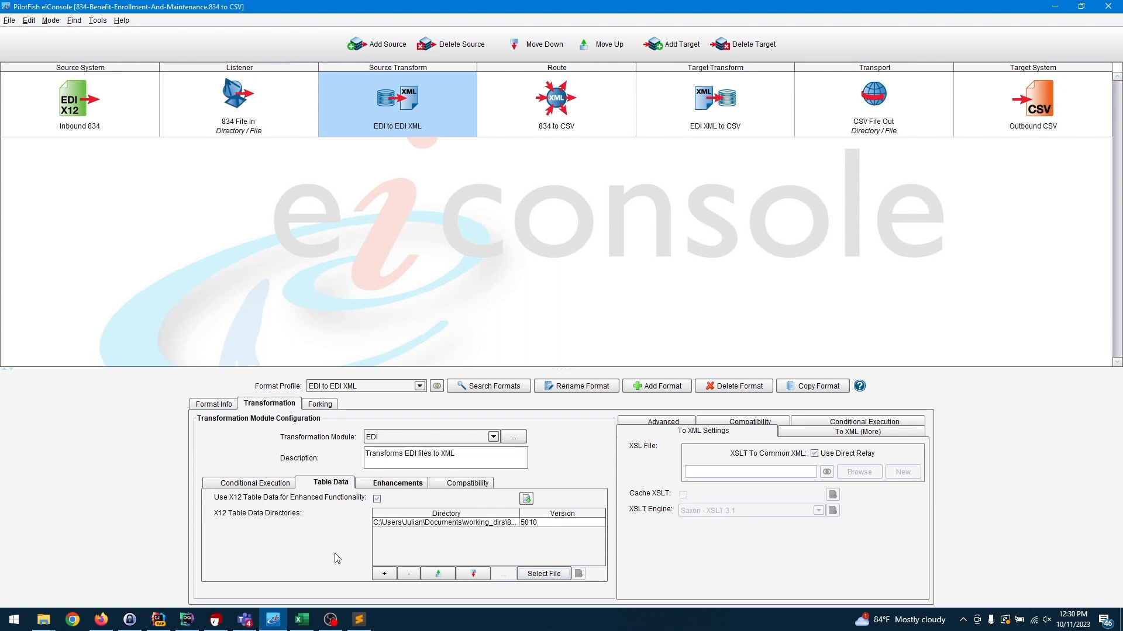
# - Review the EDI transformation's enhancement settings for code definitions and friendly naming, keeping Add as attributes
pyautogui.click(404, 486)
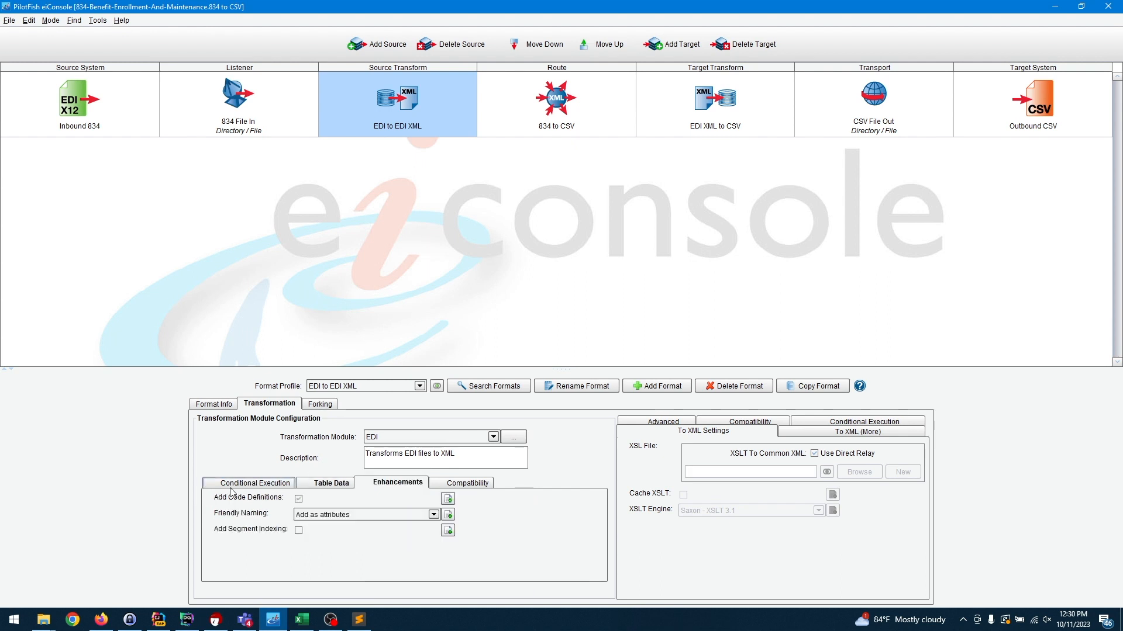
pyautogui.click(305, 519)
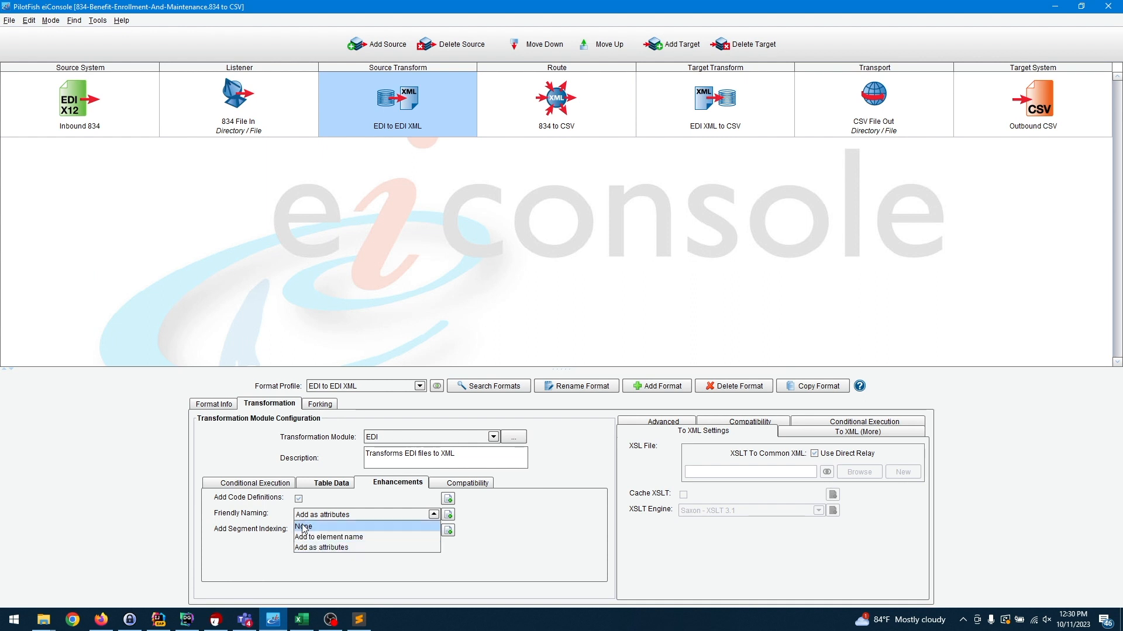
pyautogui.click(324, 518)
pyautogui.click(298, 498)
pyautogui.click(299, 498)
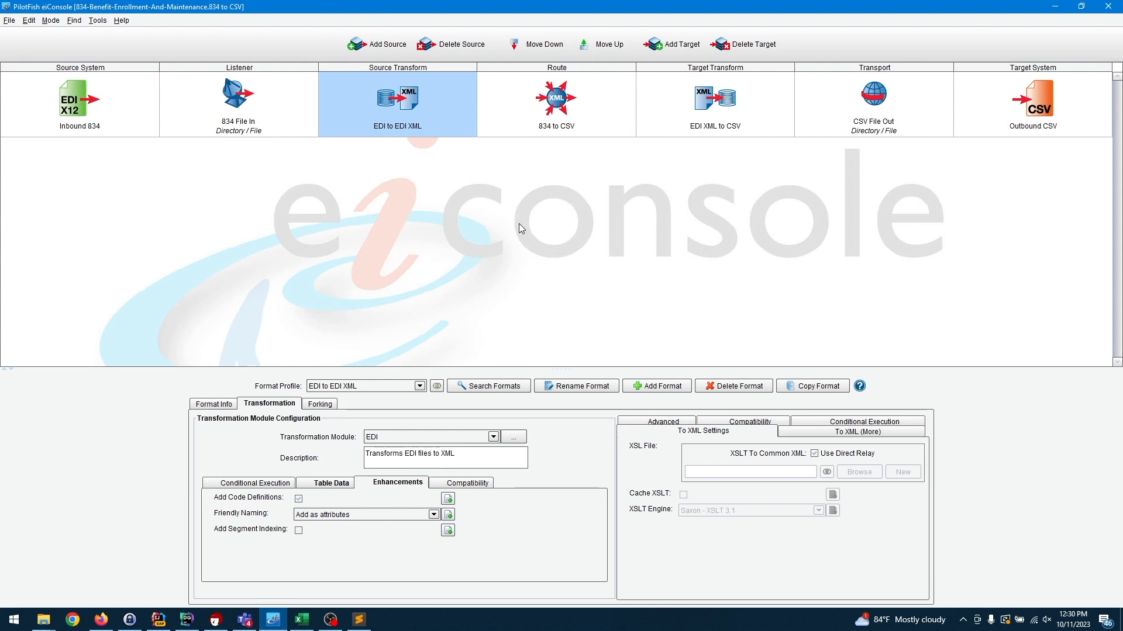
# - Open extract834.xslt of the EDI XML to CSV target transform in the Data Mapper
pyautogui.click(562, 130)
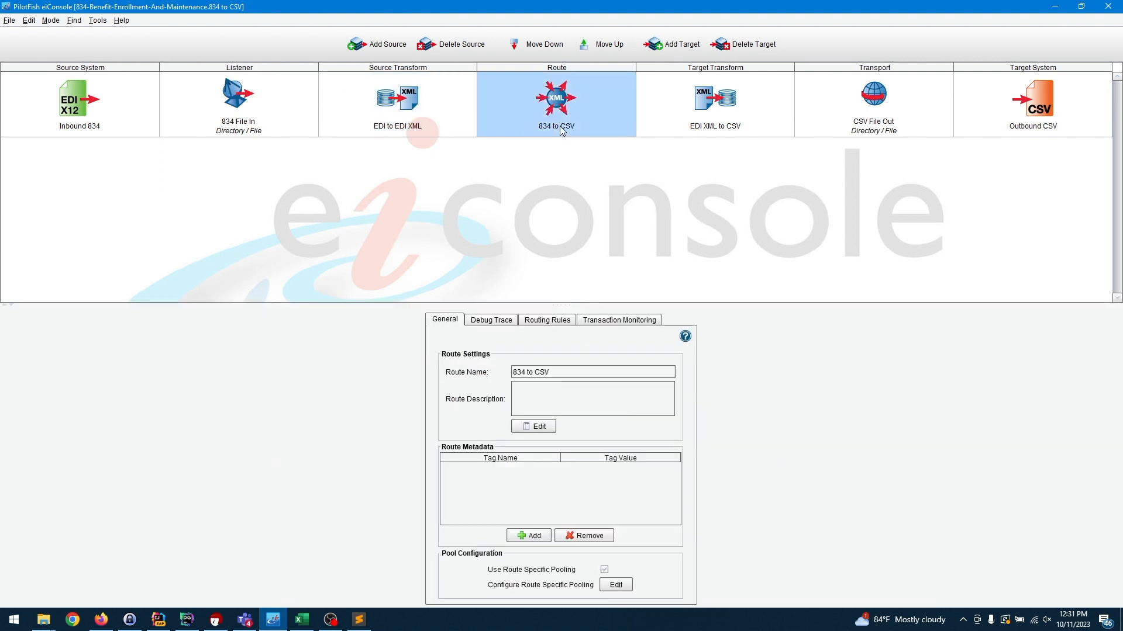
pyautogui.click(675, 103)
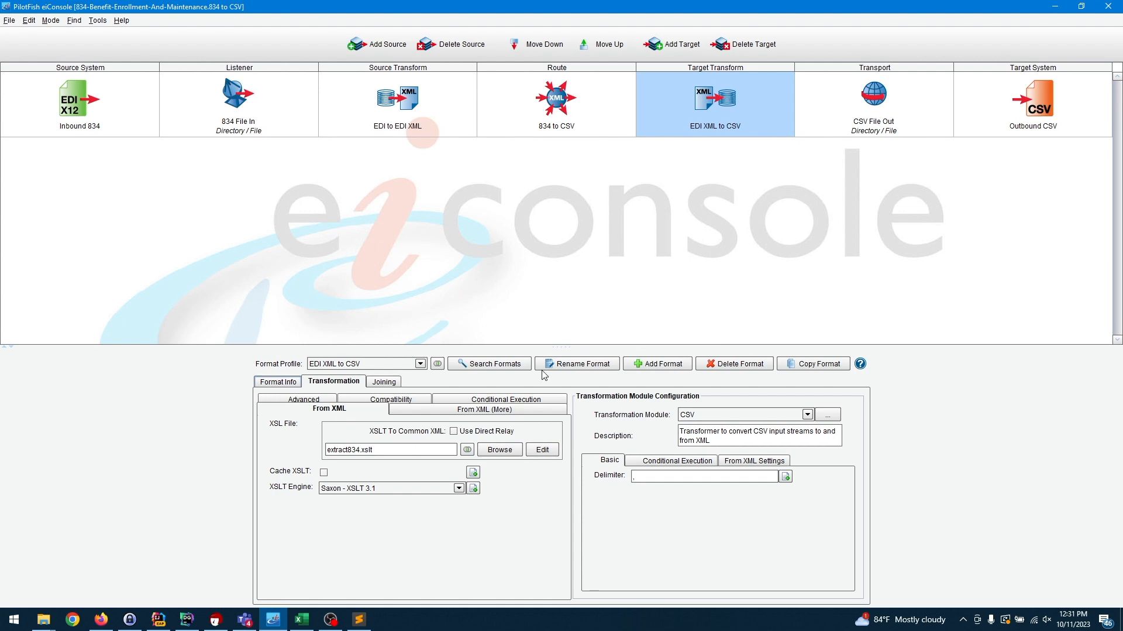
pyautogui.click(541, 450)
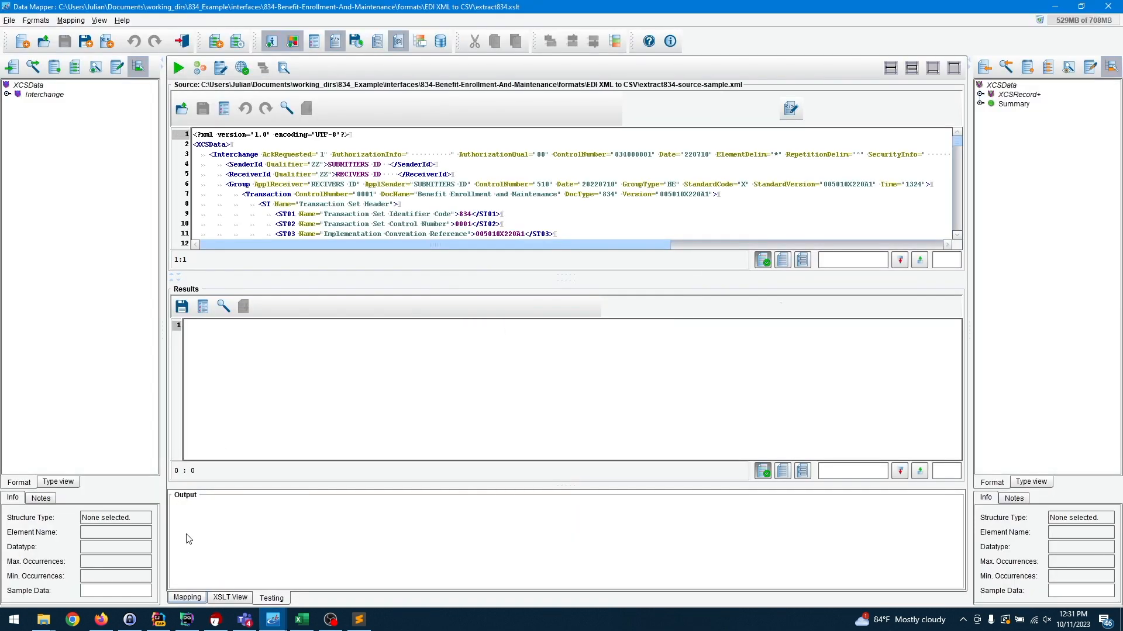
# - Examine the source sample XML and expand the source Interchange and target XCSRecord structures
pyautogui.tripleClick(347, 186)
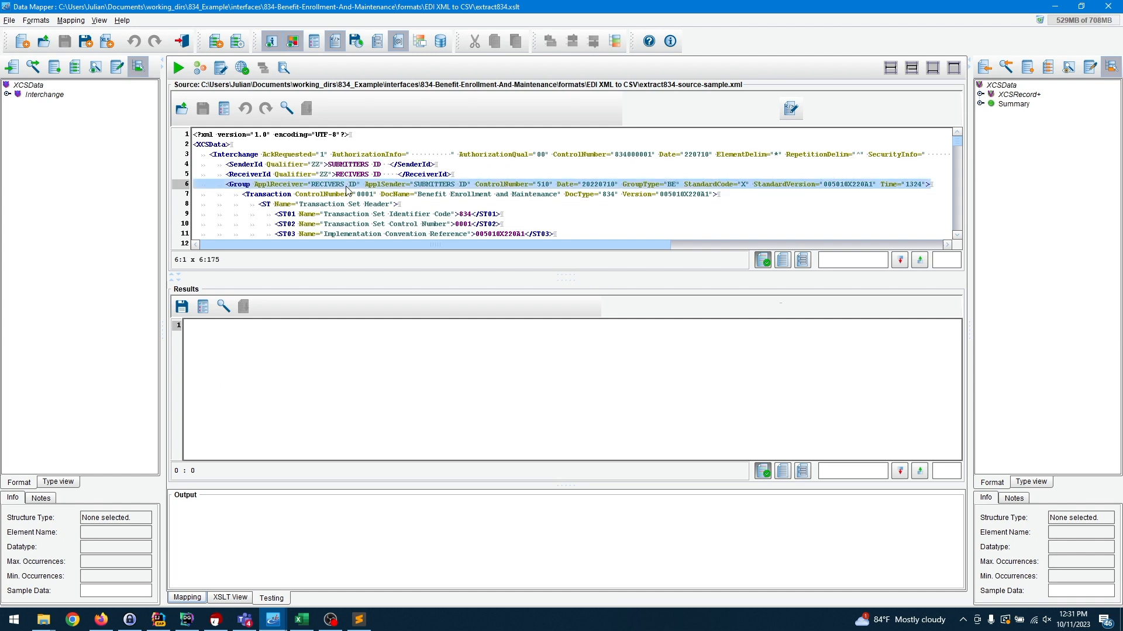
pyautogui.scroll(-3, 347, 186)
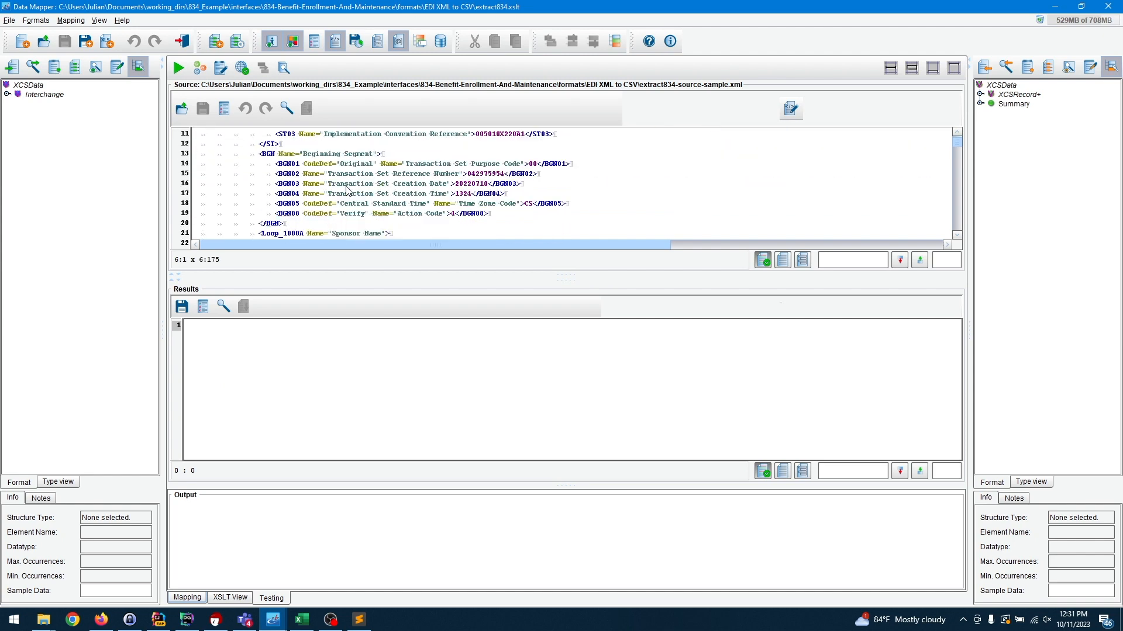
pyautogui.scroll(3, 348, 186)
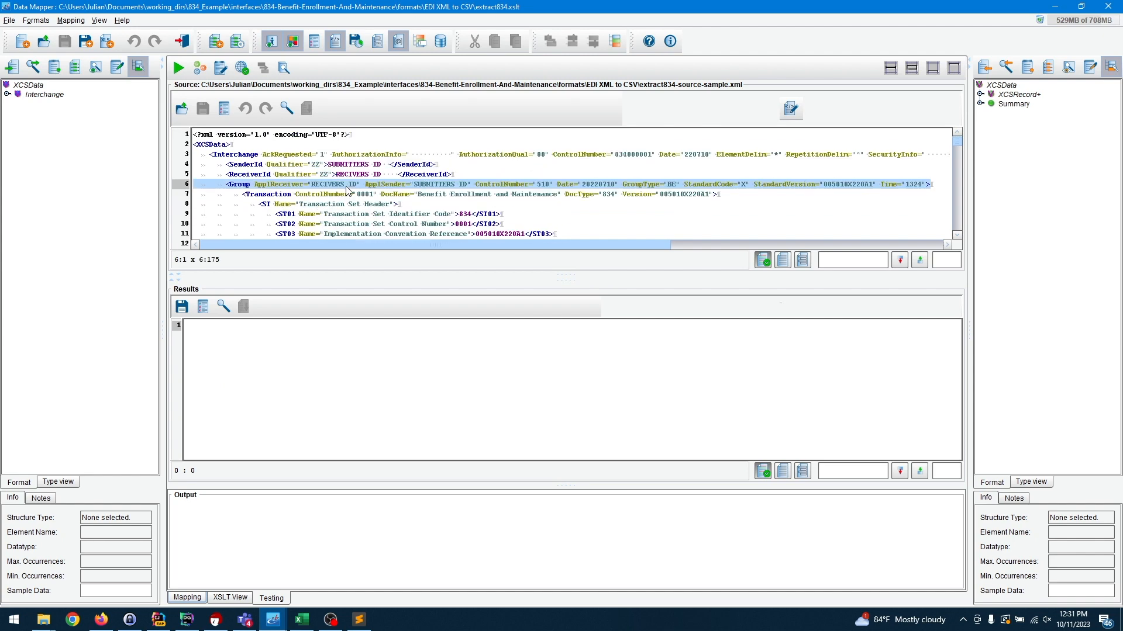
pyautogui.click(7, 94)
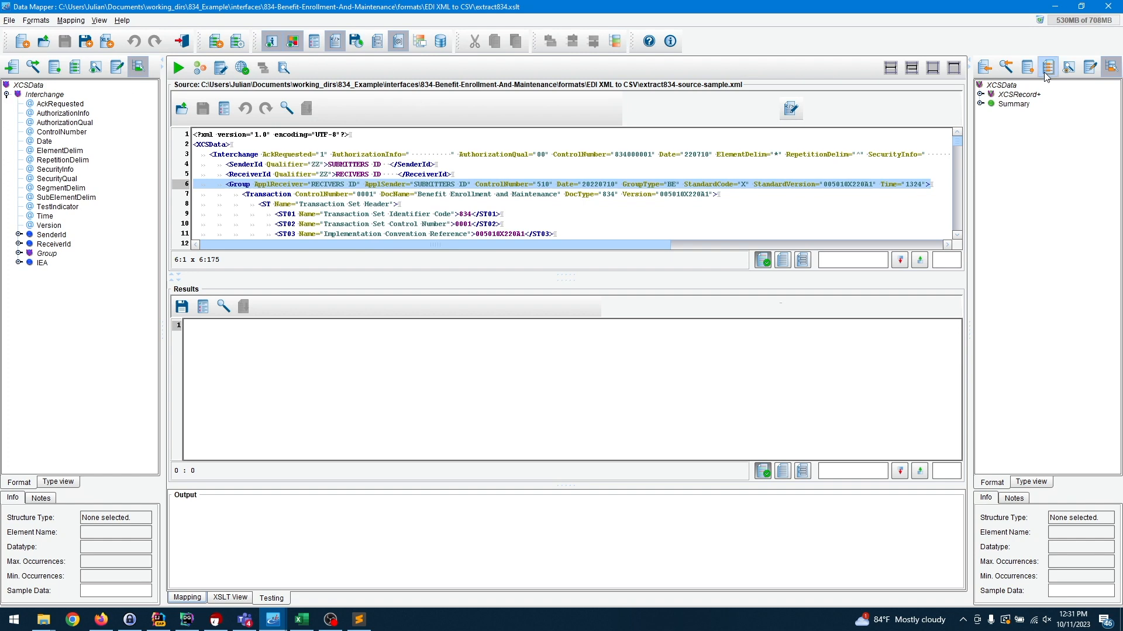
pyautogui.click(980, 94)
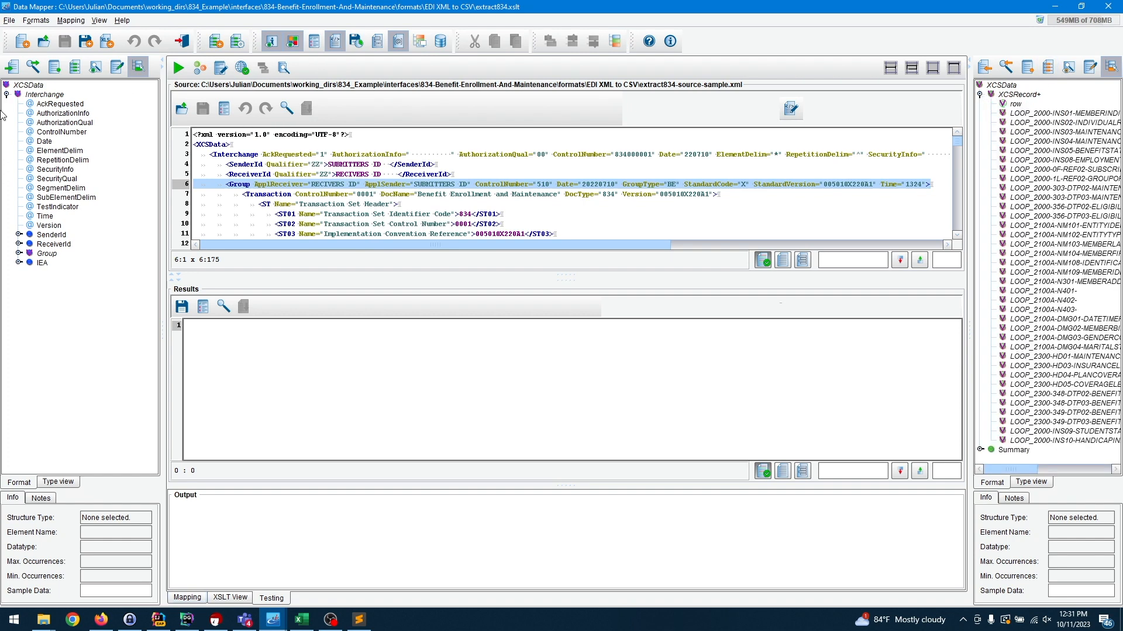
# - View the EDI format reader's options for the source format and dismiss them without reading a format
pyautogui.click(12, 67)
pyautogui.click(592, 256)
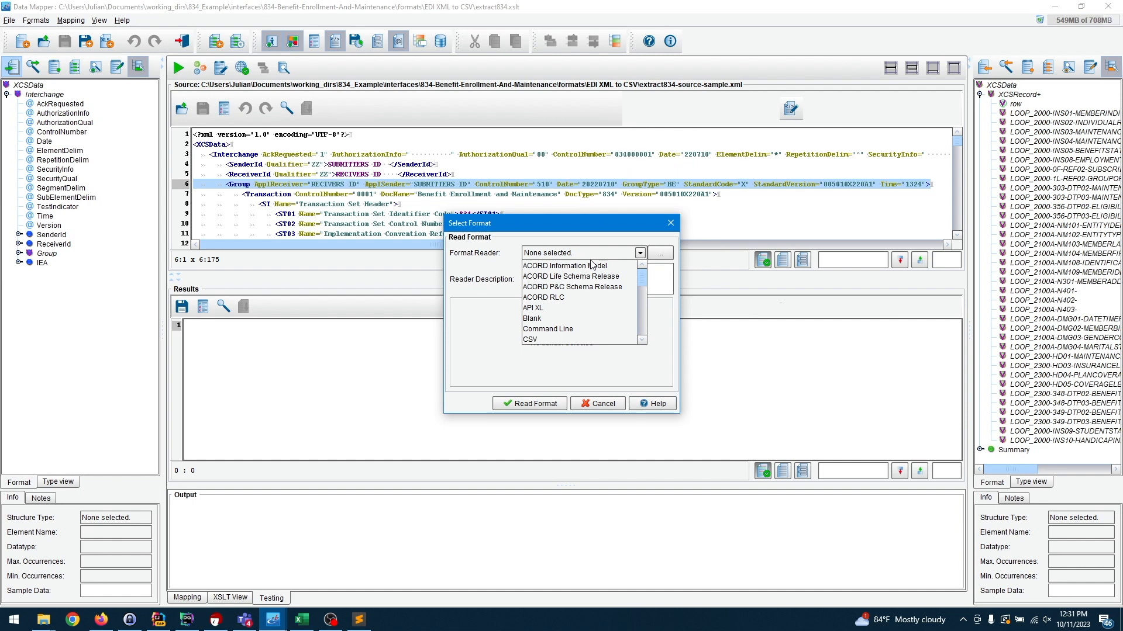
pyautogui.scroll(-2, 591, 298)
pyautogui.click(560, 296)
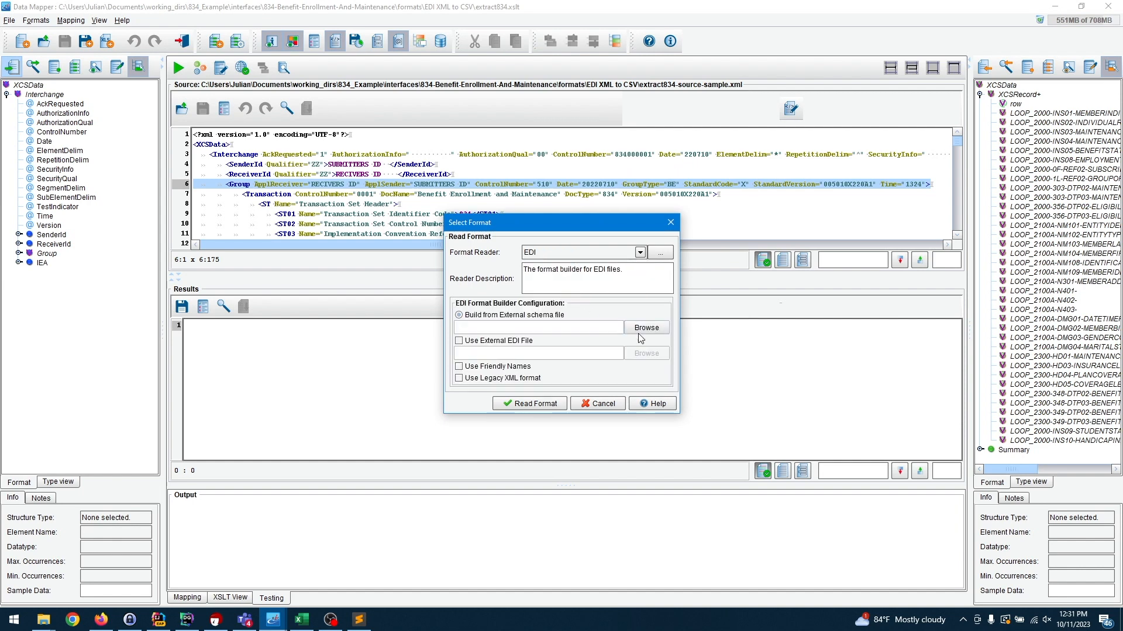
pyautogui.click(603, 404)
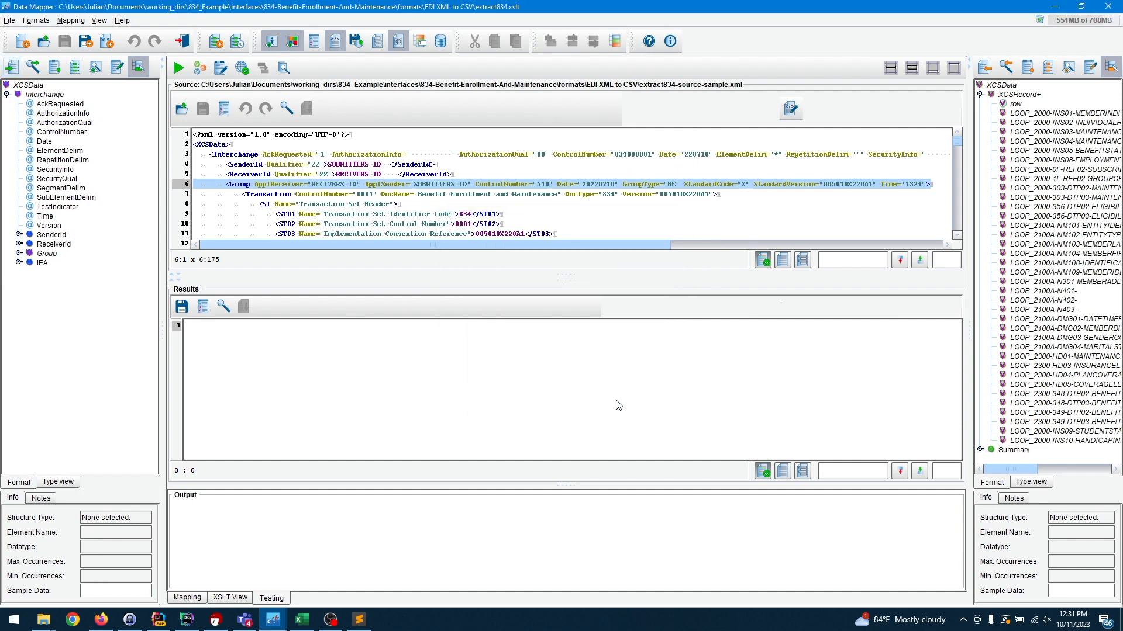
# - View the available format readers for the target format and cancel the selection
pyautogui.click(986, 67)
pyautogui.click(614, 249)
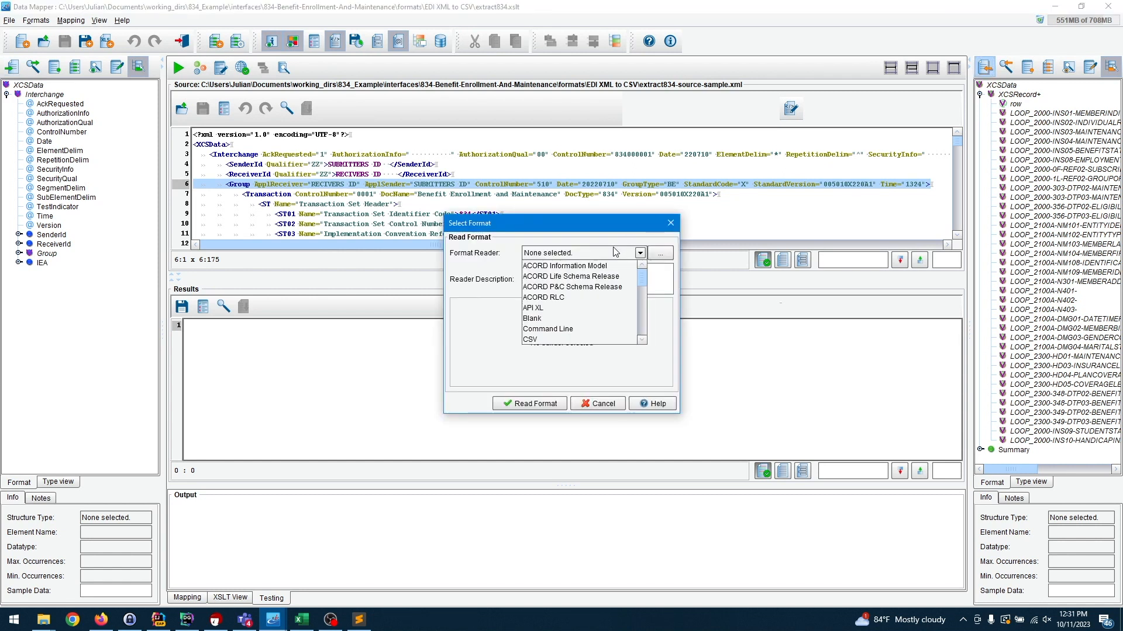
pyautogui.click(635, 226)
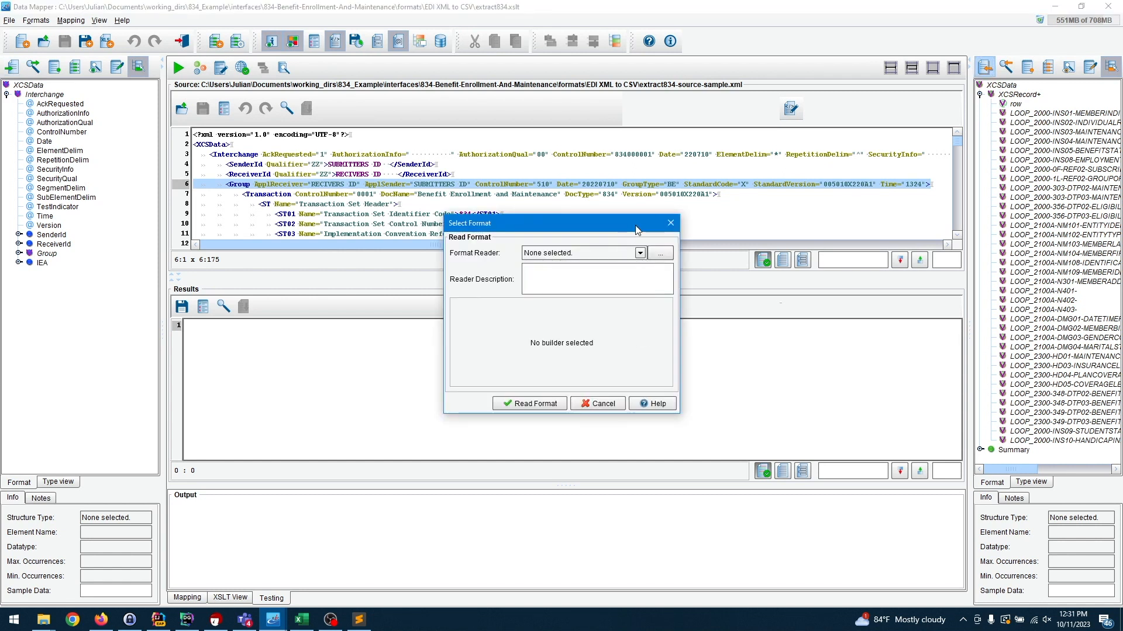
pyautogui.click(608, 407)
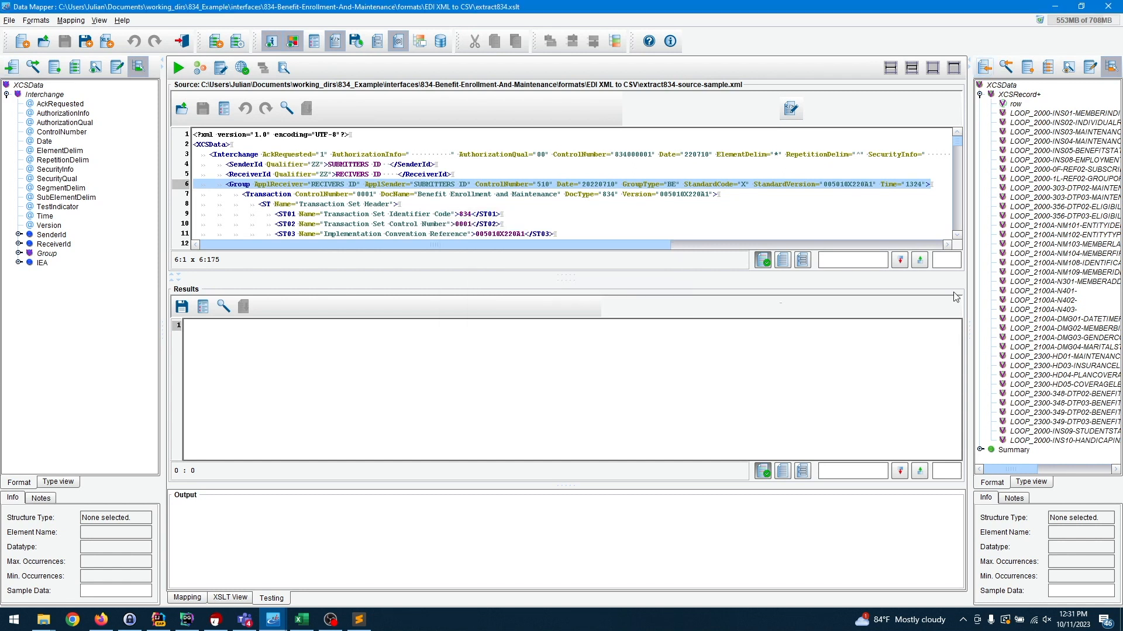
# - Show the mapping tree and delete the entire /XCSData template from the stylesheet
pyautogui.click(1033, 114)
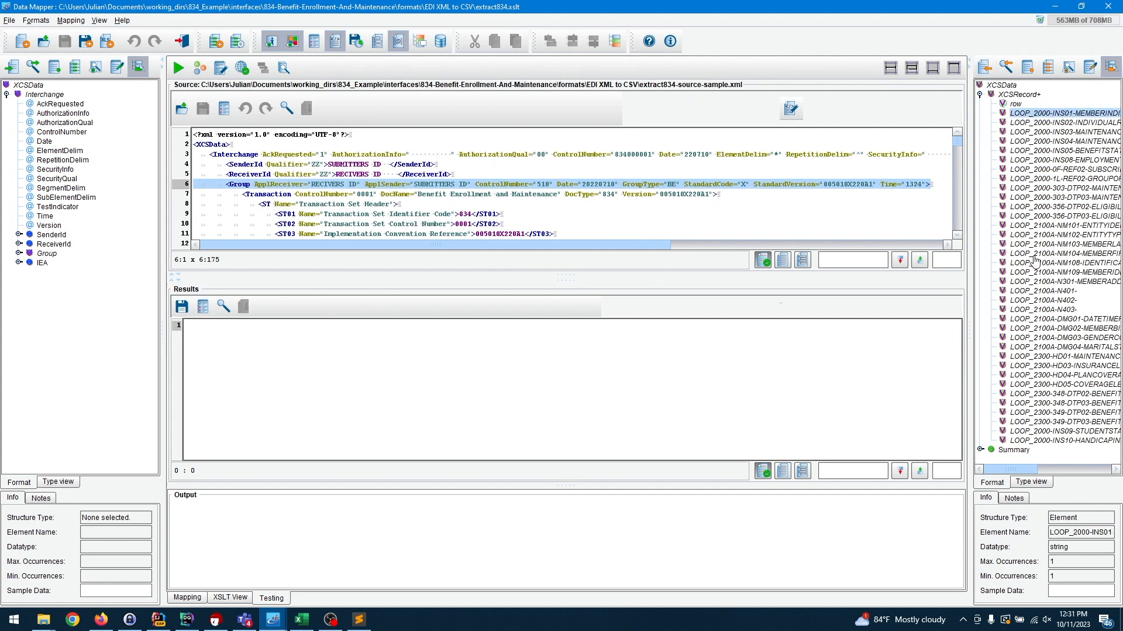
pyautogui.click(186, 598)
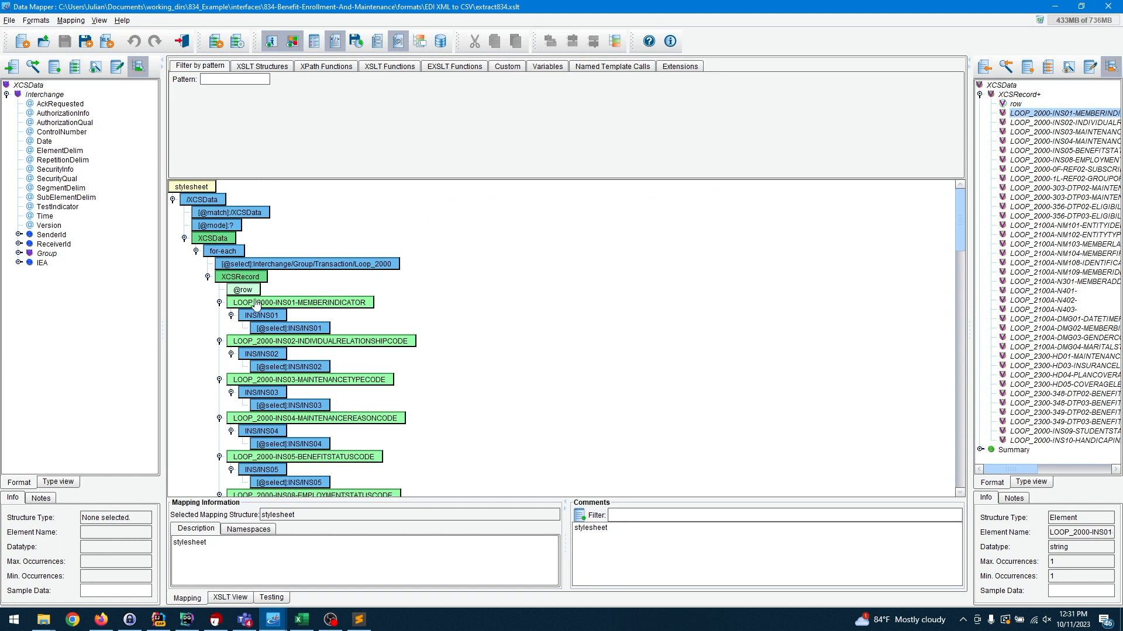
pyautogui.click(203, 201)
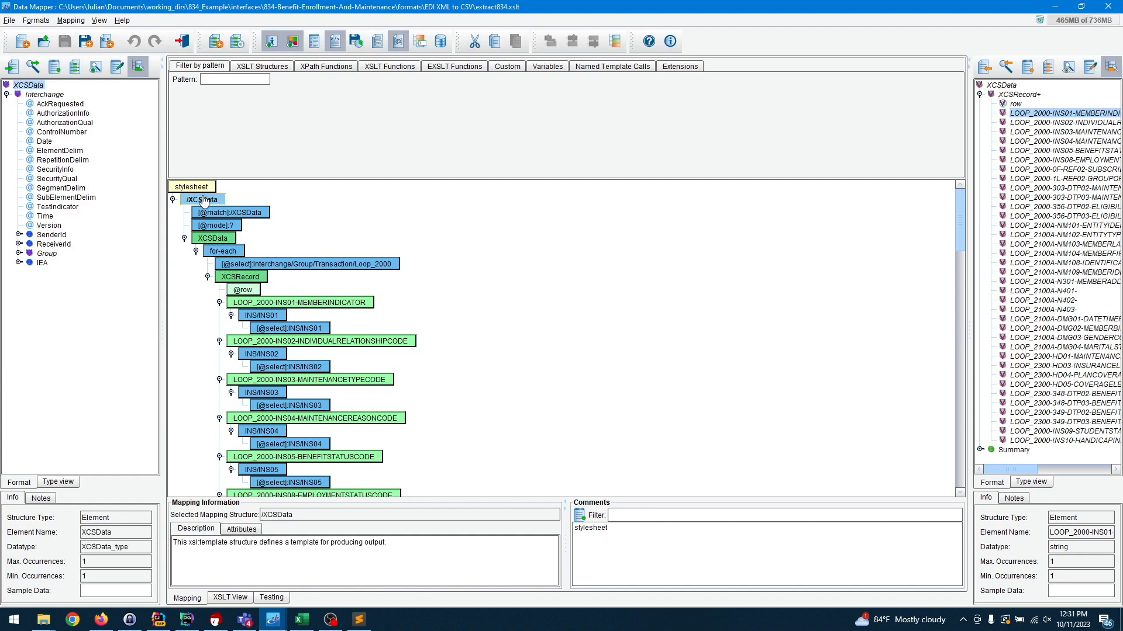
pyautogui.rightClick(204, 201)
pyautogui.click(228, 231)
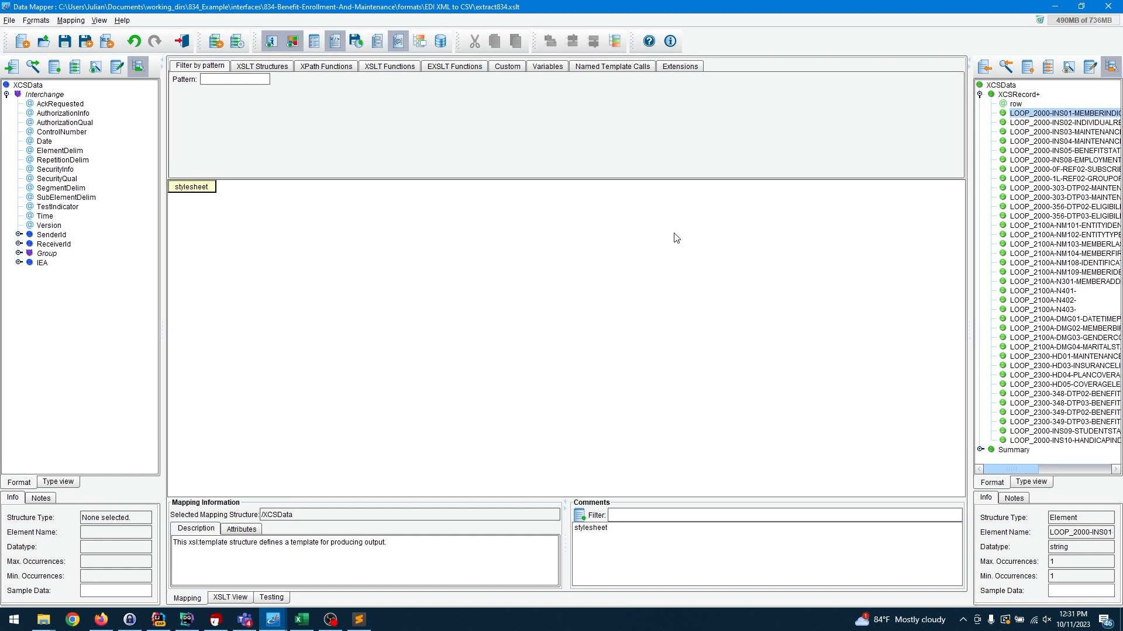
# - Add a template for the source XCSData to the stylesheet and place the target XCSData element inside it
pyautogui.click(24, 86)
pyautogui.moveTo(24, 87); pyautogui.dragTo(206, 191)
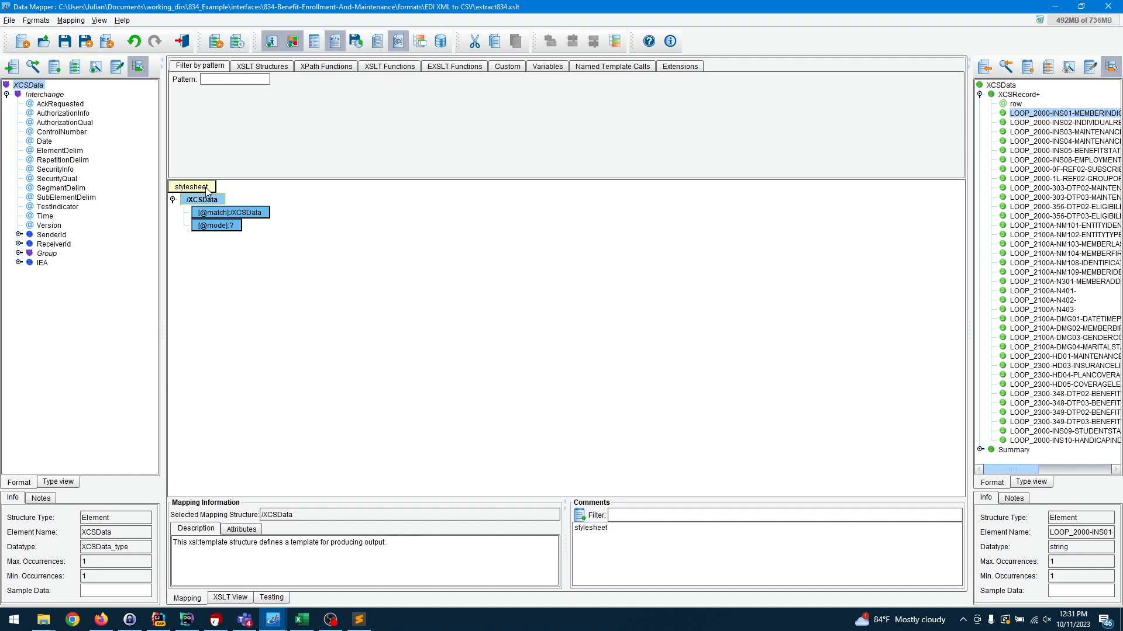
pyautogui.moveTo(1001, 85); pyautogui.dragTo(247, 203)
# - Add the target XCSRecord with all its LOOP fields inside the mapping's XCSData element, and delete its row attribute
pyautogui.click(1018, 95)
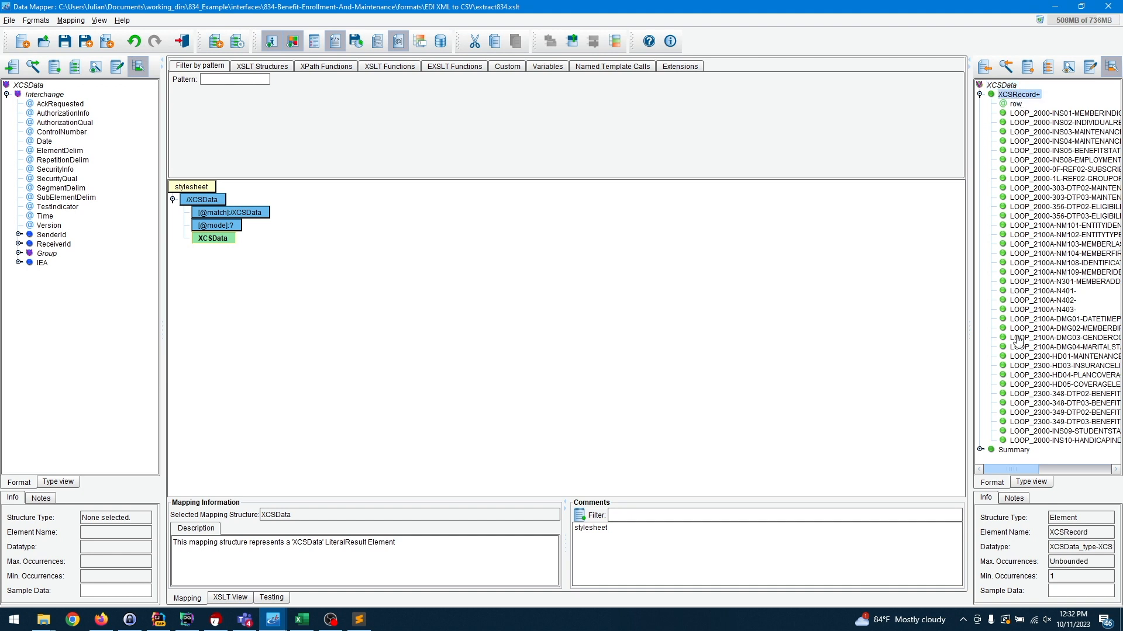
pyautogui.keyDown('shift'); pyautogui.click(1008, 441); pyautogui.keyUp('shift')
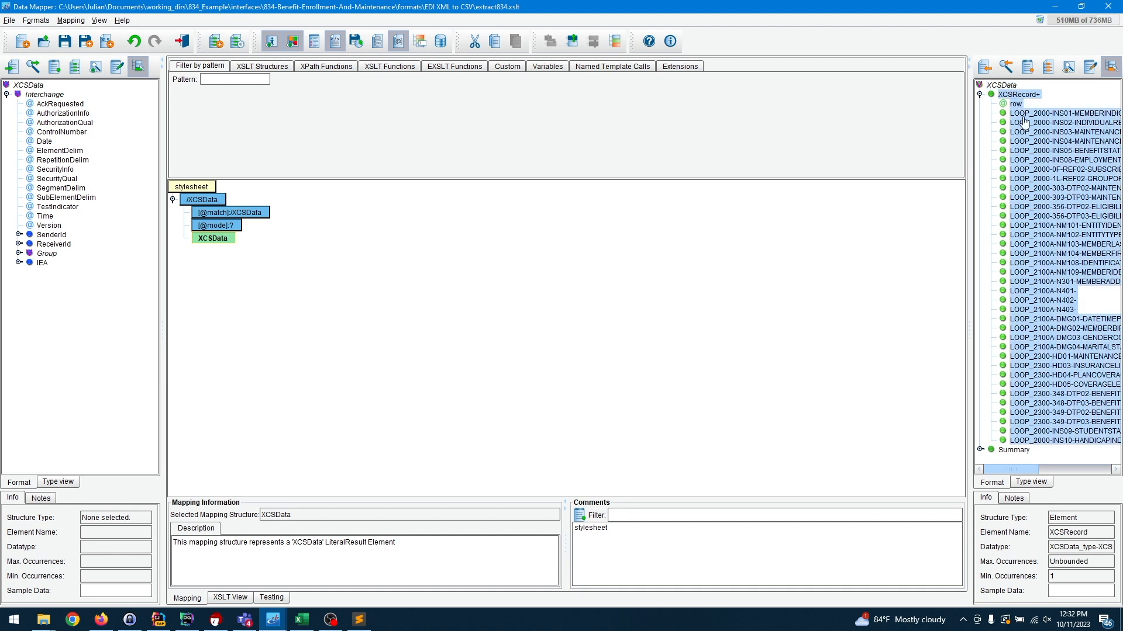
pyautogui.moveTo(1022, 102); pyautogui.dragTo(219, 241)
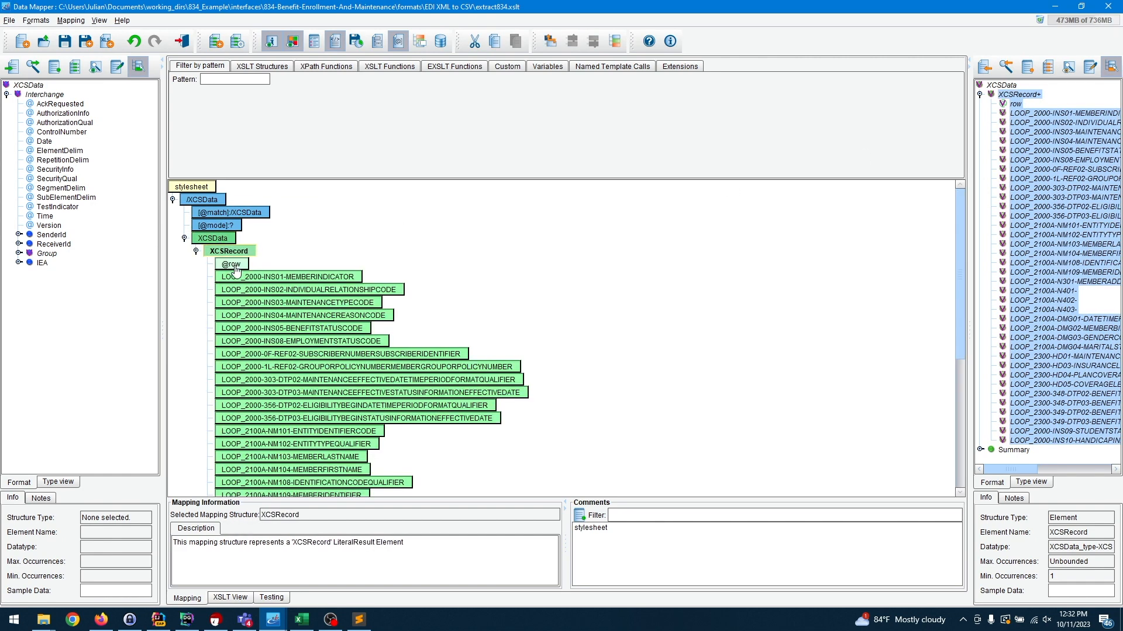
pyautogui.click(235, 267)
pyautogui.press('Delete')
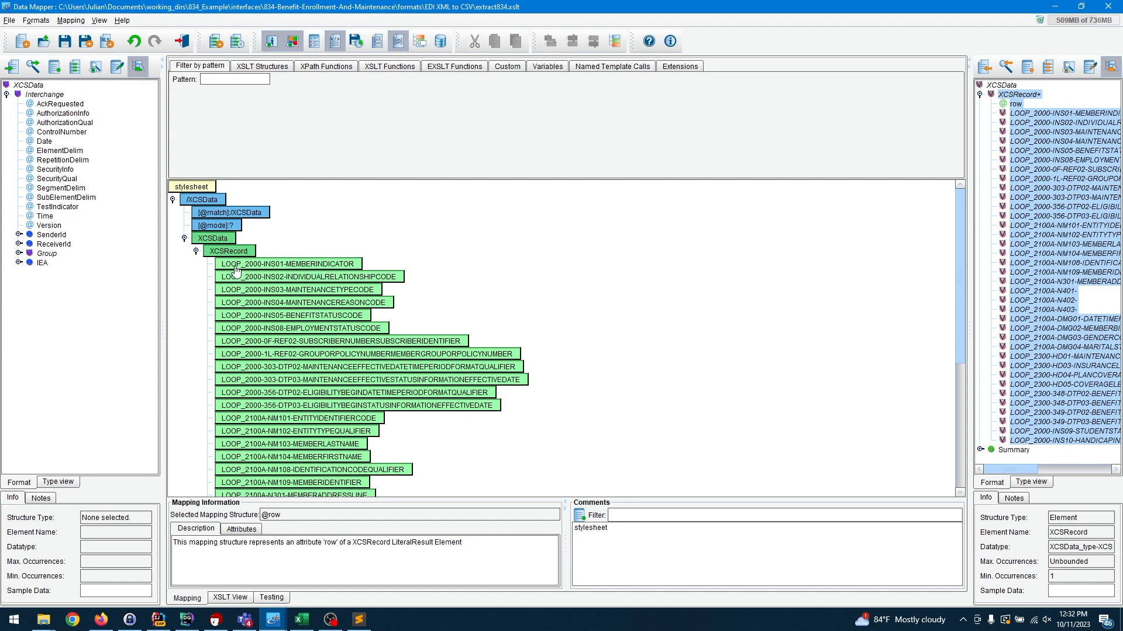
# - Add a for-each to the mapping's XCSData element and move the XCSRecord with its LOOP fields inside it
pyautogui.scroll(-4, 489, 232)
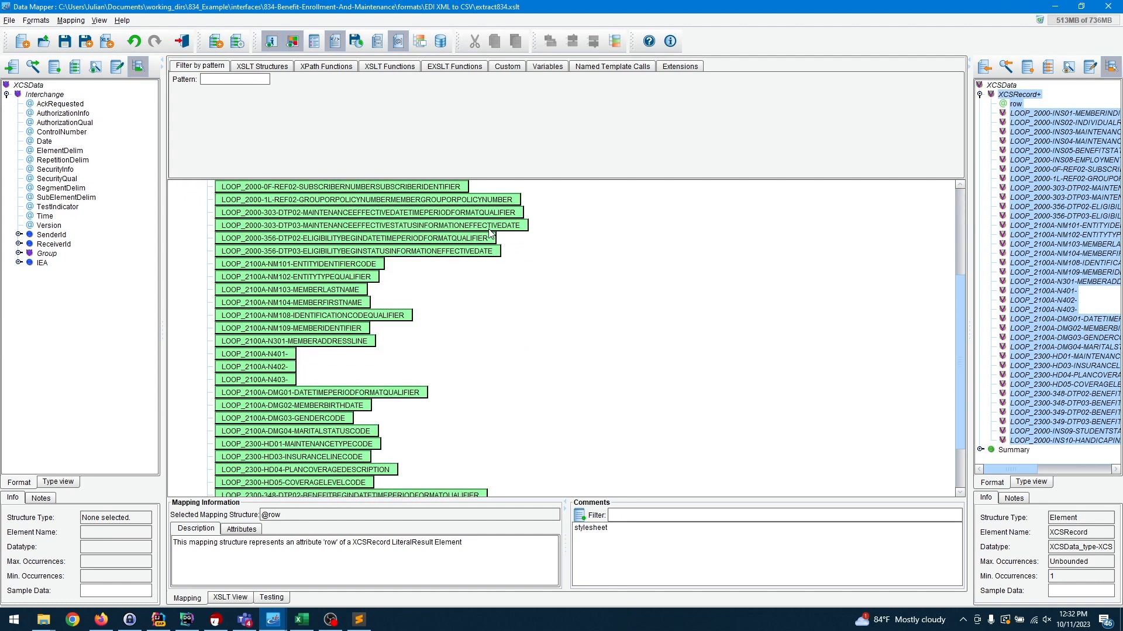
pyautogui.scroll(4, 435, 397)
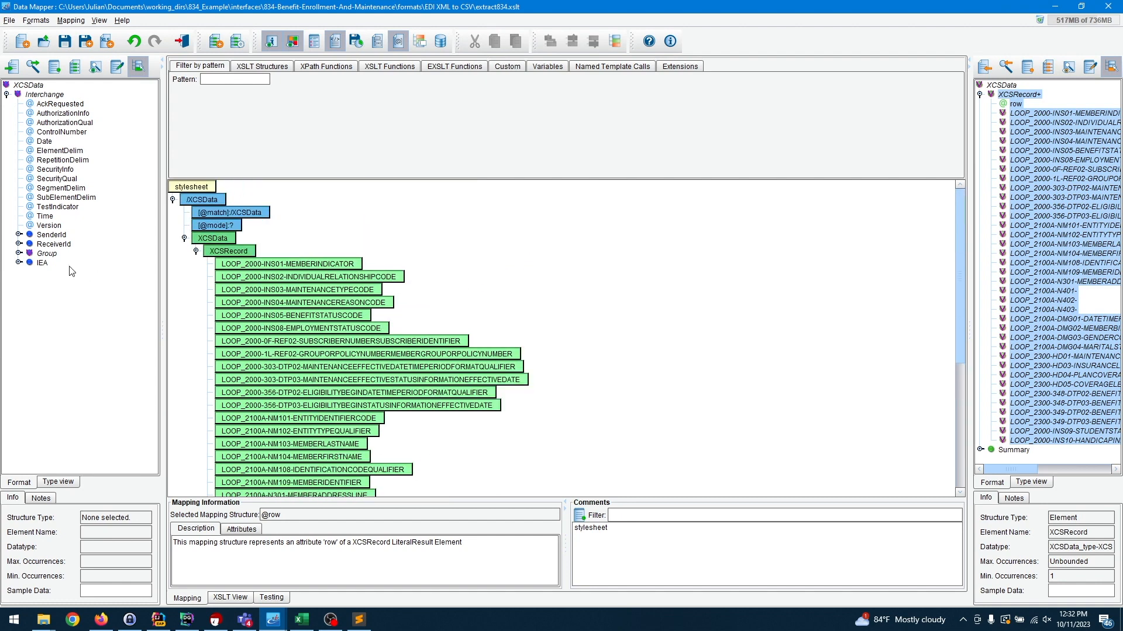
pyautogui.click(20, 255)
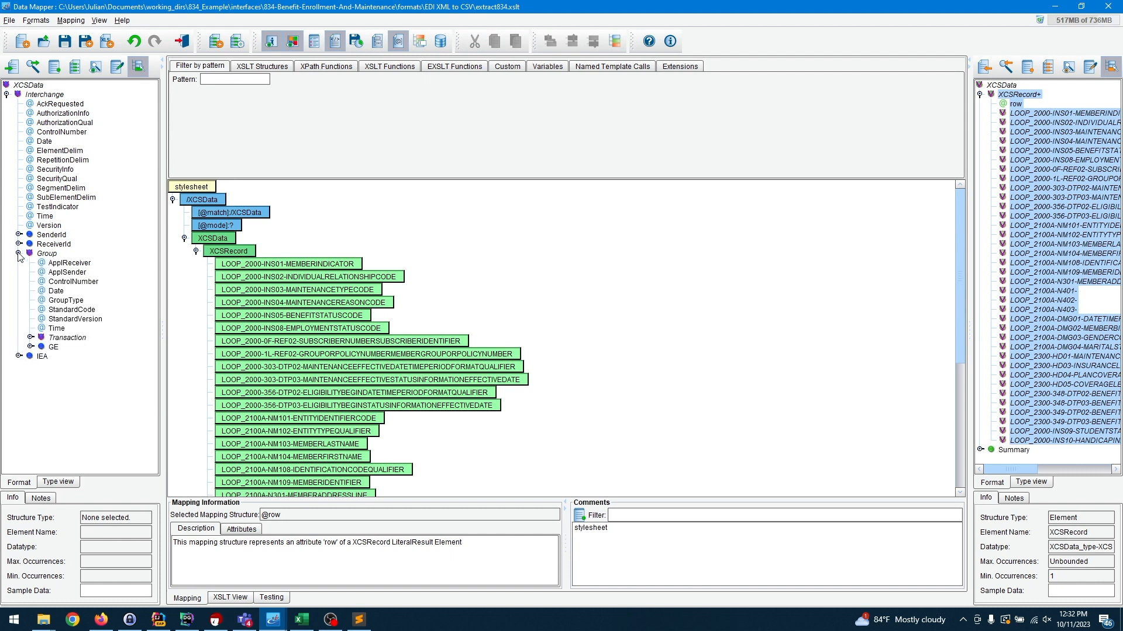
pyautogui.click(251, 251)
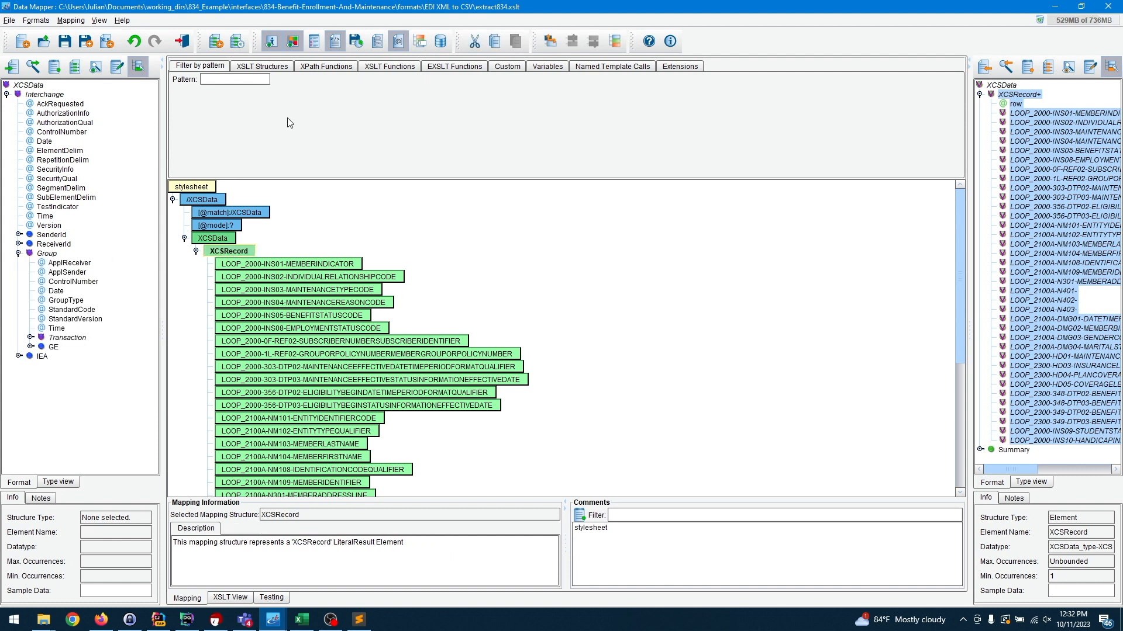
pyautogui.click(251, 81)
pyautogui.write('for')
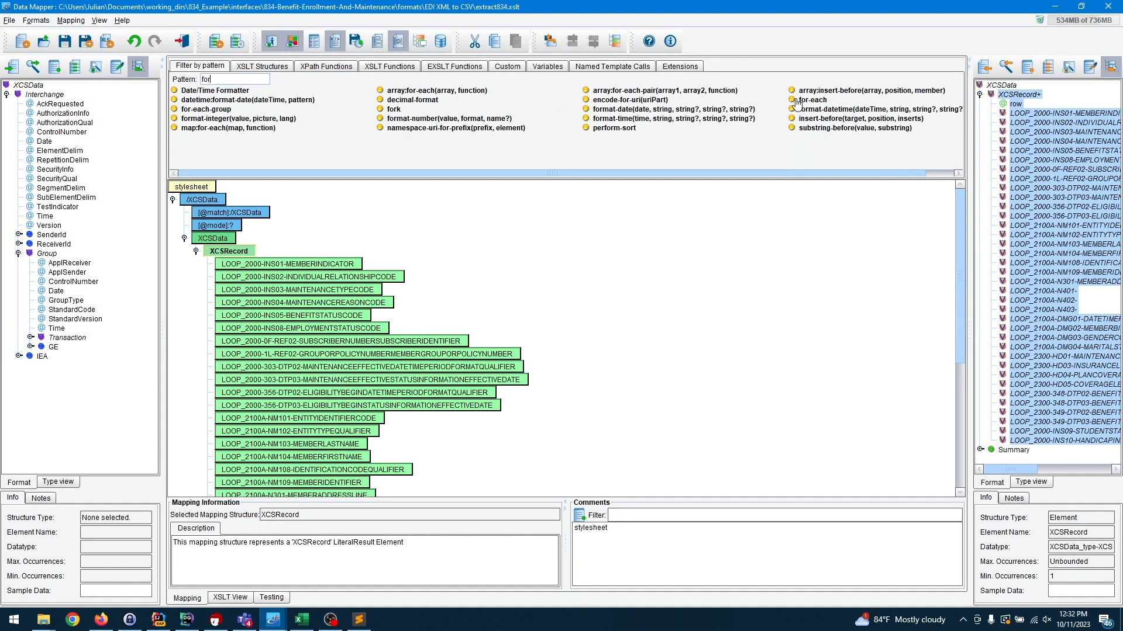
pyautogui.moveTo(805, 102); pyautogui.dragTo(213, 241)
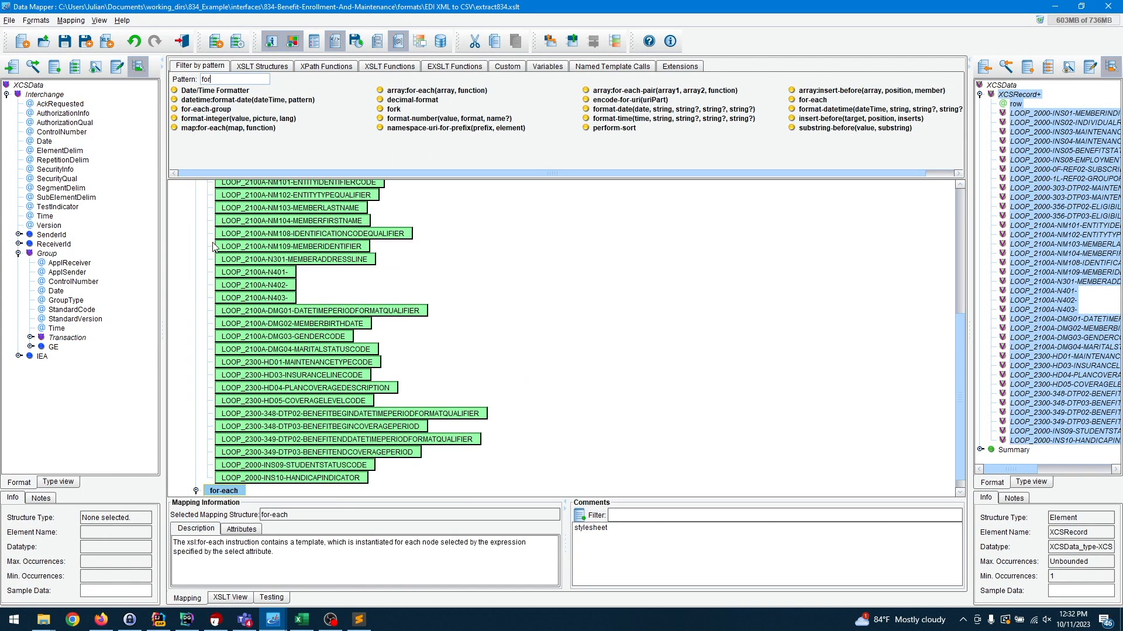
pyautogui.moveTo(234, 250); pyautogui.dragTo(208, 493)
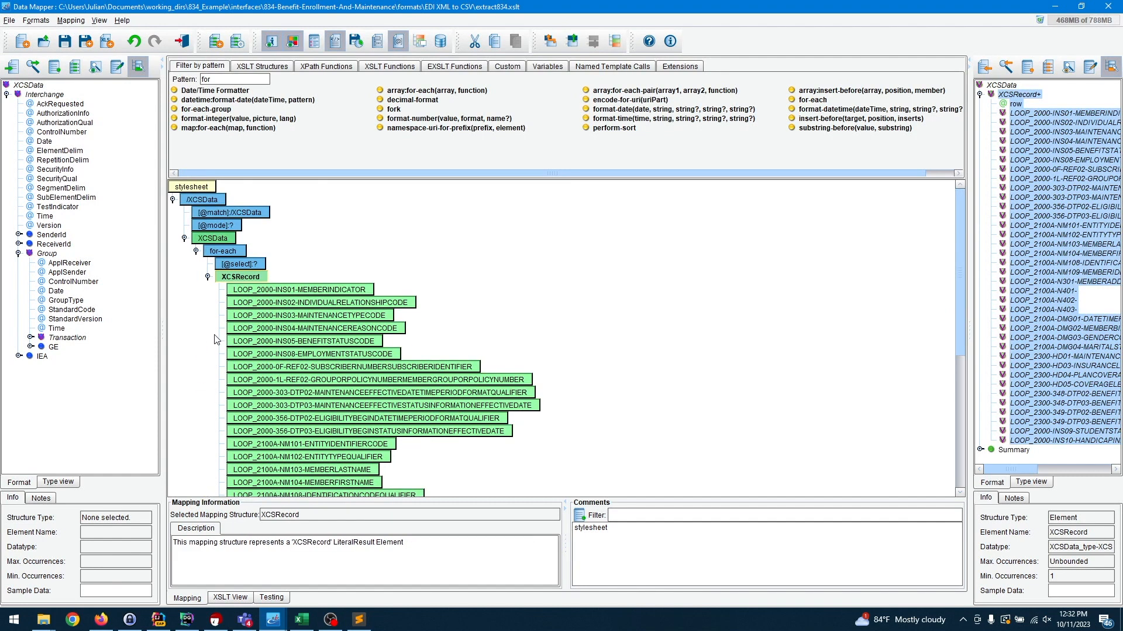
# - Set the for-each select to the source's repeating Loop_2000 under Interchange/Group/Transaction
pyautogui.click(30, 338)
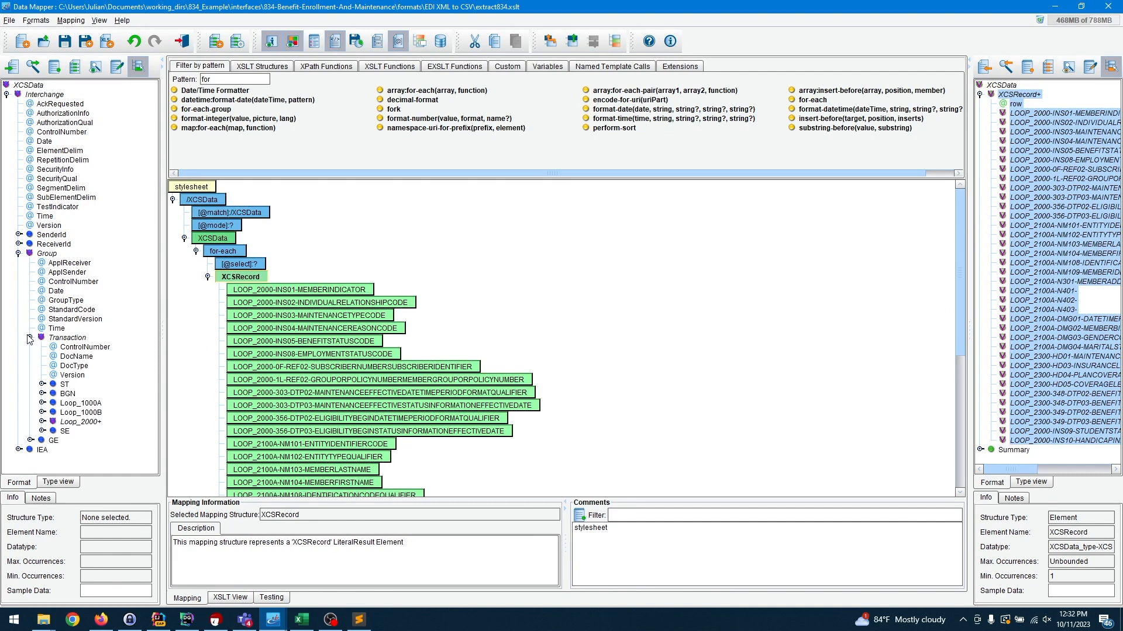
pyautogui.click(42, 421)
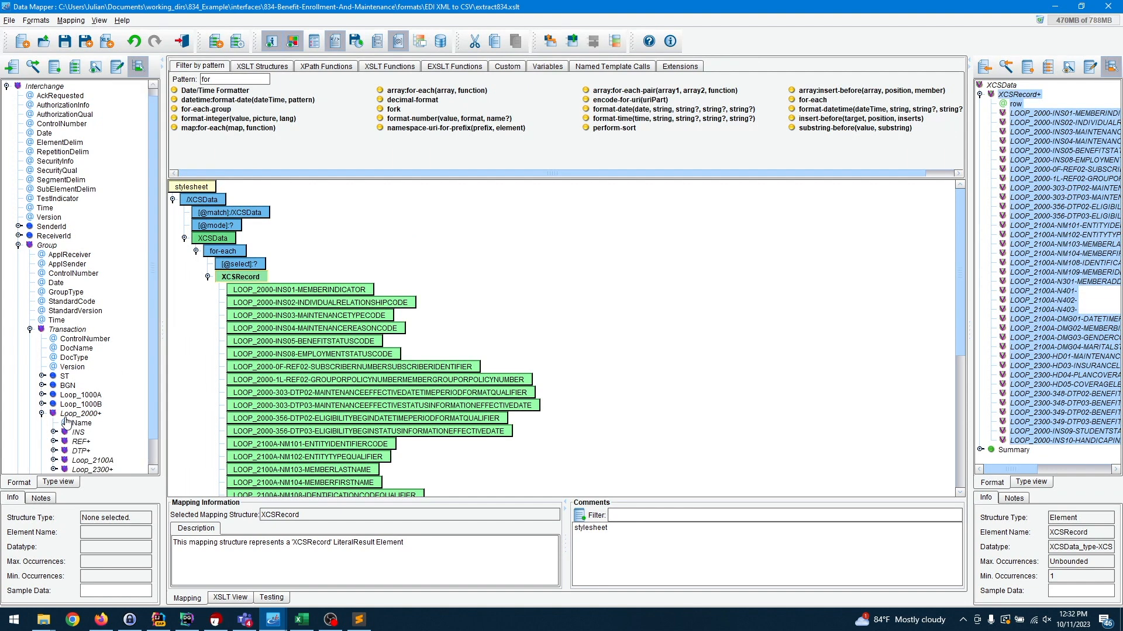
pyautogui.moveTo(67, 414); pyautogui.dragTo(228, 268)
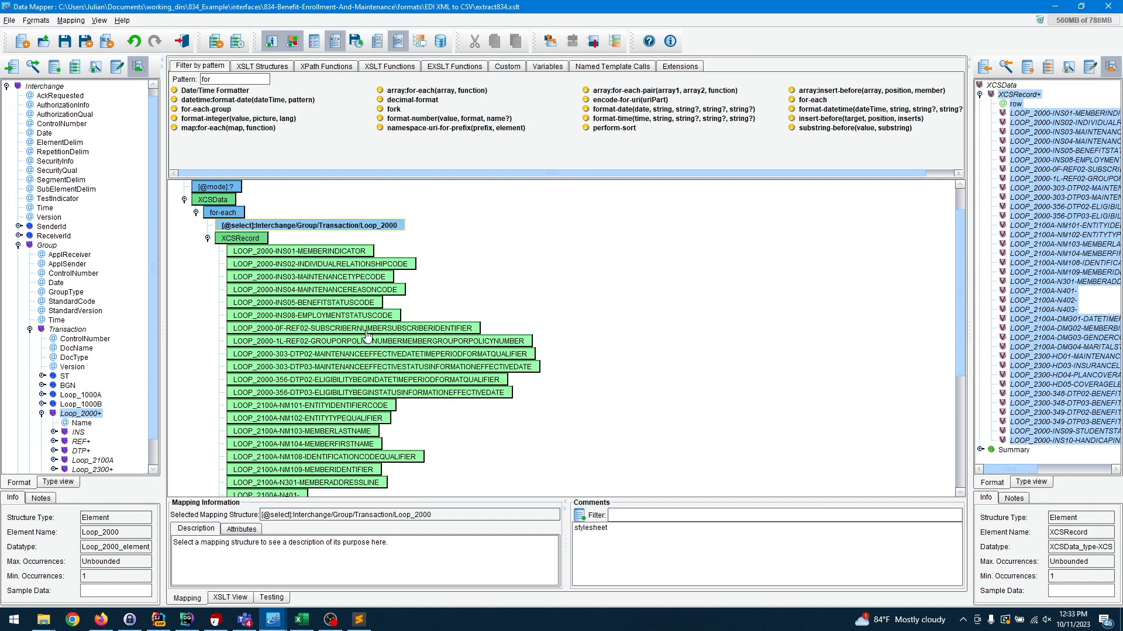
# - Map the source INS01, INS02 and INS03 values to the matching LOOP_2000 INS01, INS02 and INS03 fields of the XCSRecord
pyautogui.scroll(-3, 368, 335)
pyautogui.scroll(-2, 367, 335)
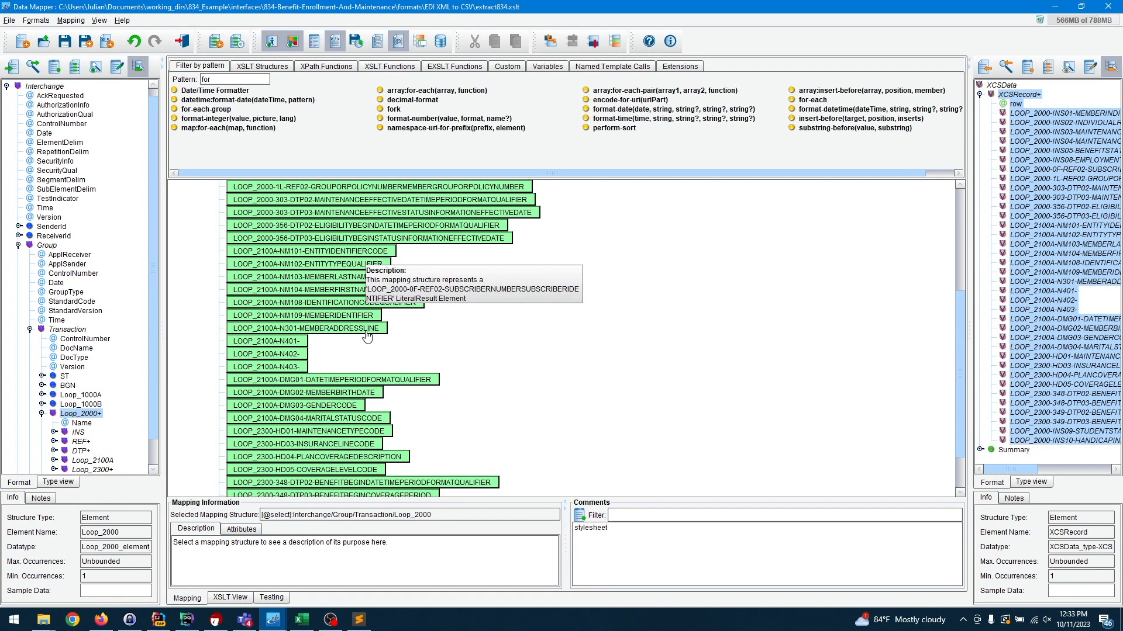
pyautogui.scroll(4, 367, 335)
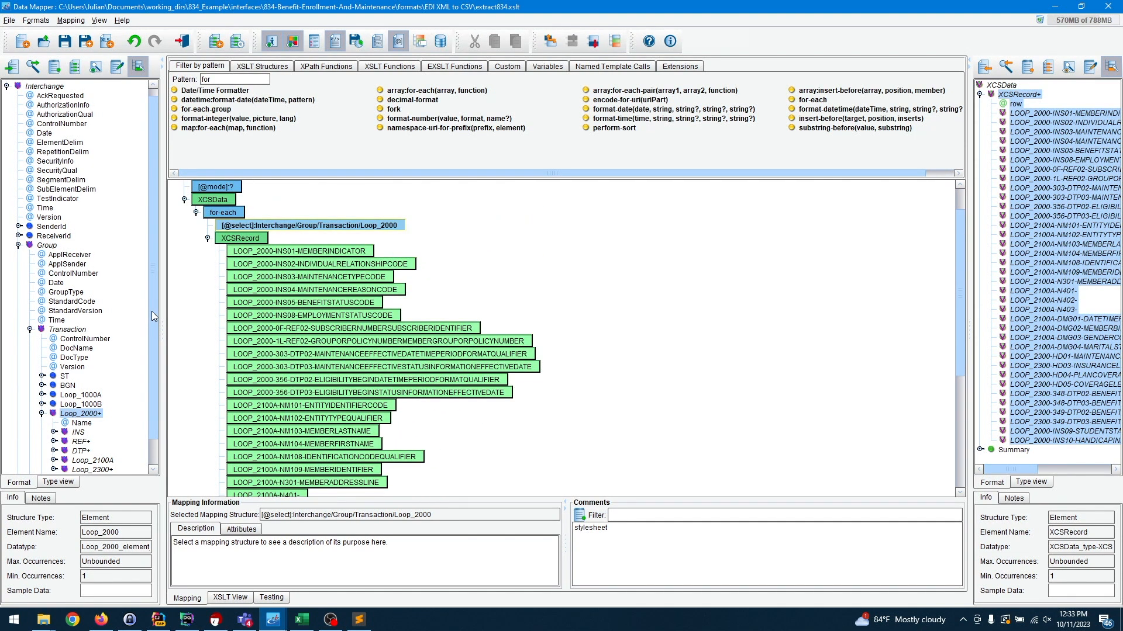
pyautogui.scroll(-1, 152, 311)
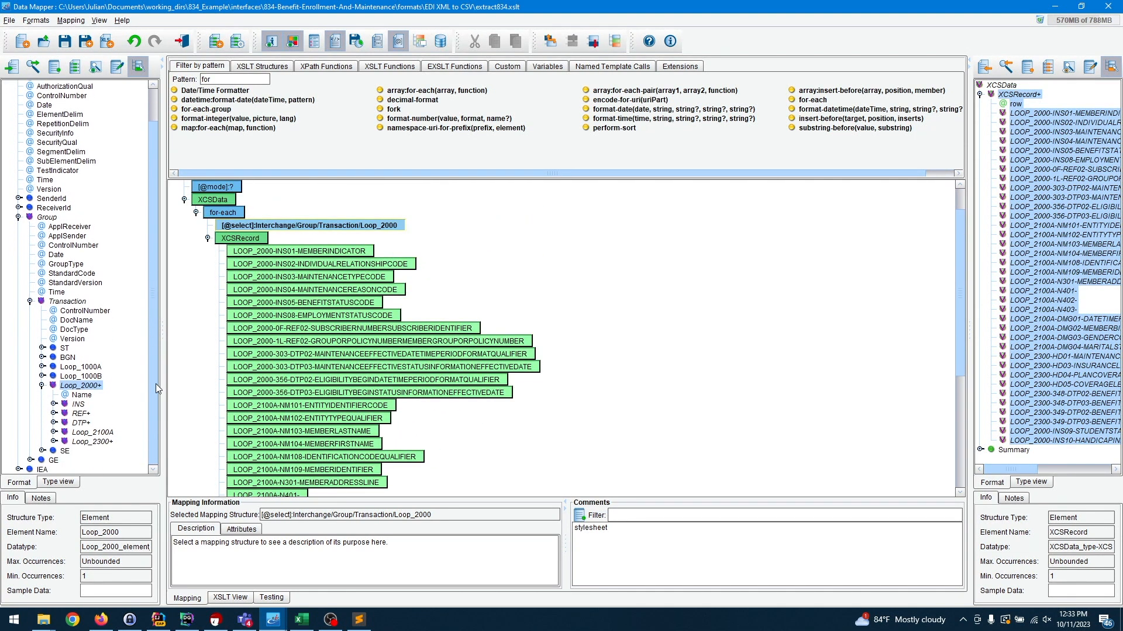
pyautogui.click(54, 404)
pyautogui.moveTo(93, 404); pyautogui.dragTo(278, 251)
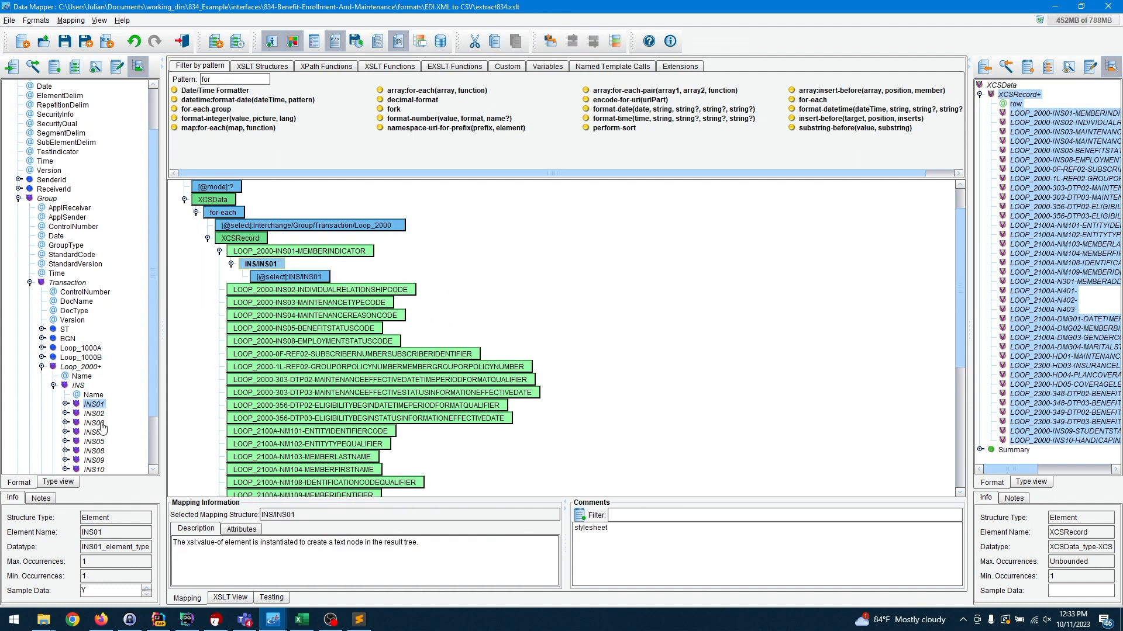
pyautogui.moveTo(94, 413); pyautogui.dragTo(240, 330)
pyautogui.moveTo(286, 288); pyautogui.dragTo(282, 289)
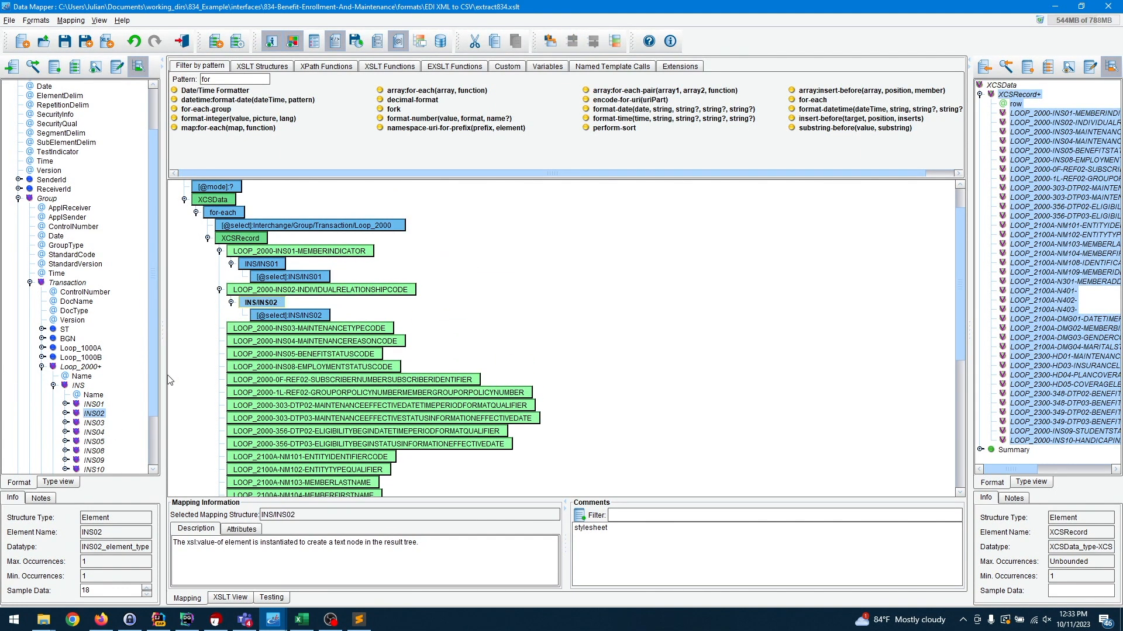
pyautogui.click(89, 424)
pyautogui.moveTo(89, 431); pyautogui.dragTo(252, 332)
# - Look through the remaining LOOP fields in the XCSRecord mapping and the rest of the source Loop_2000 structure
pyautogui.scroll(-8, 504, 337)
pyautogui.scroll(9, 504, 337)
pyautogui.scroll(-8, 504, 337)
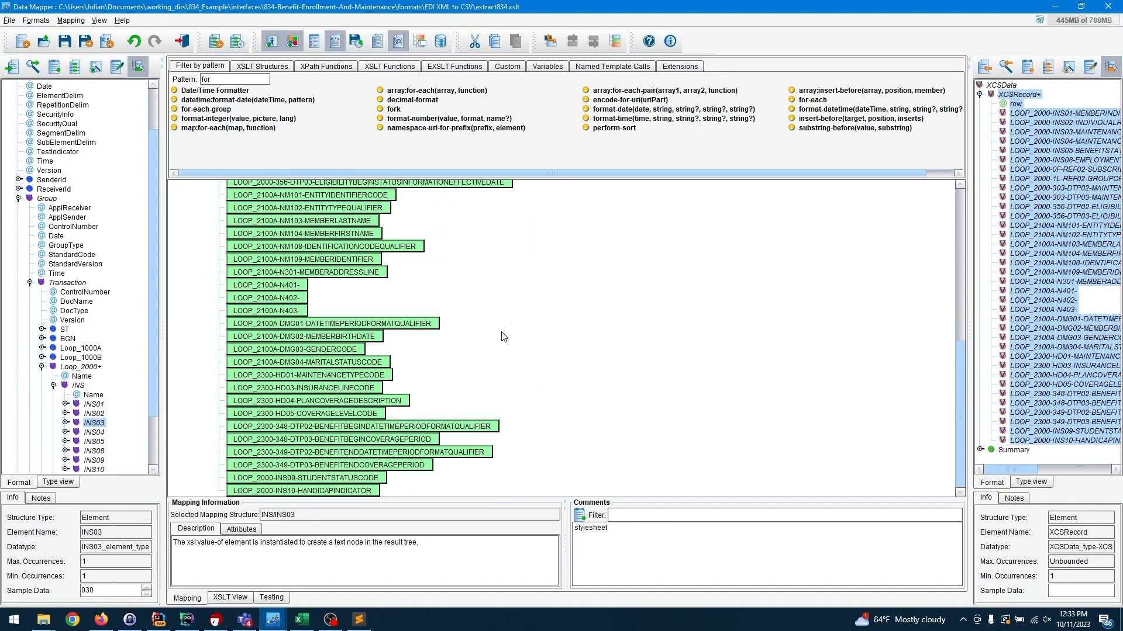
pyautogui.scroll(8, 504, 337)
pyautogui.scroll(-7, 502, 335)
pyautogui.scroll(1, 489, 290)
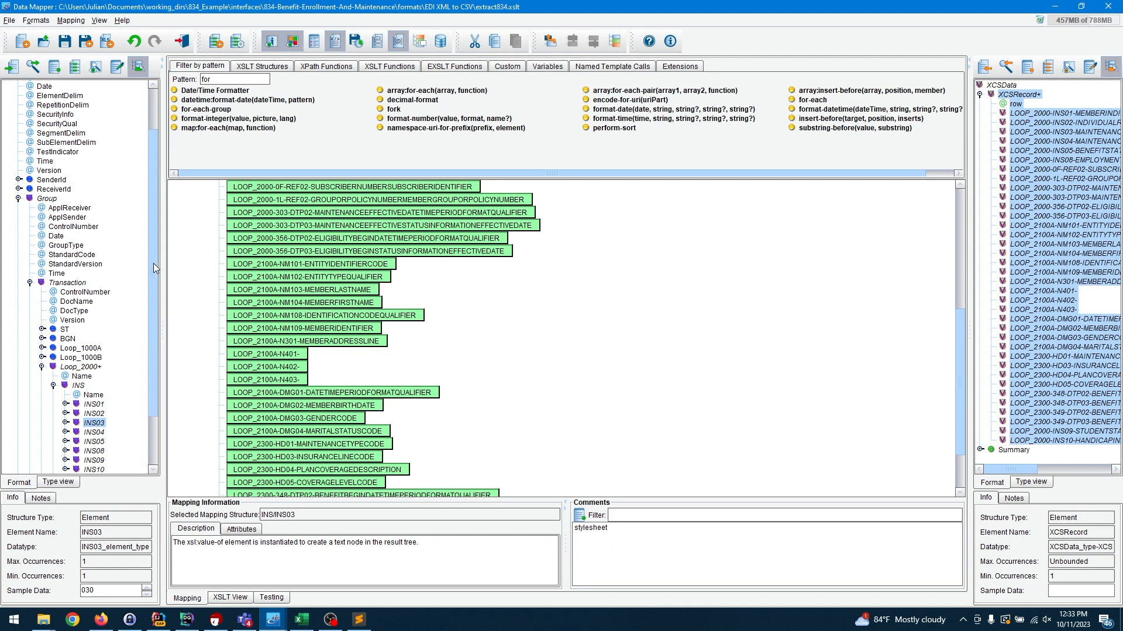
pyautogui.scroll(-2, 153, 268)
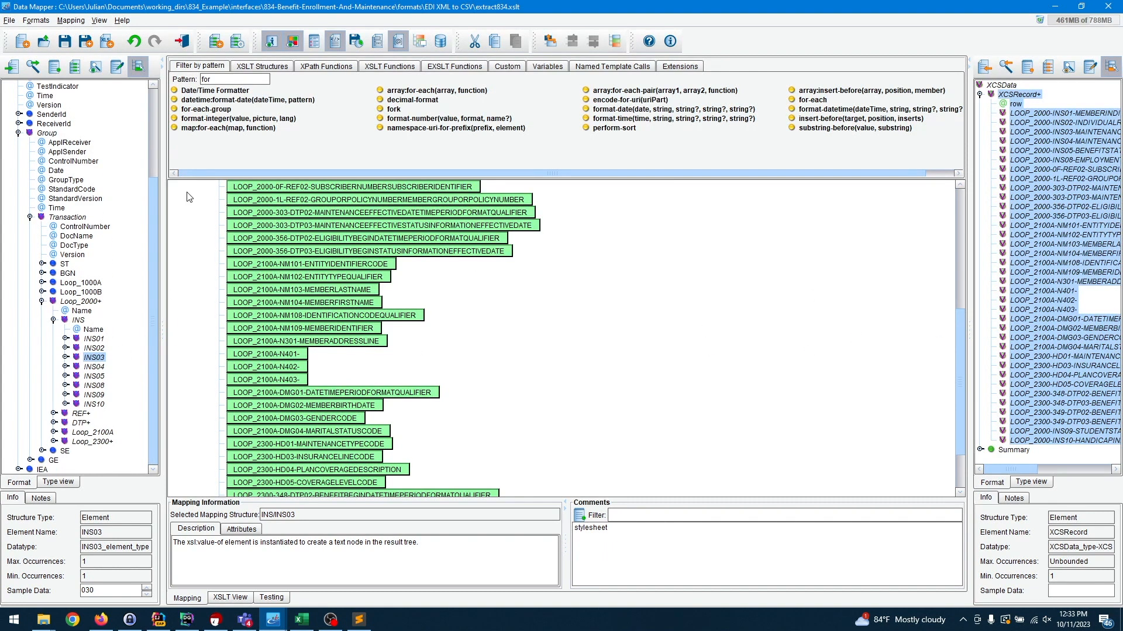
# - Reload the saved extract834.xslt mapping document, discarding the unsaved changes, and review its LOOP field mappings
pyautogui.click(10, 21)
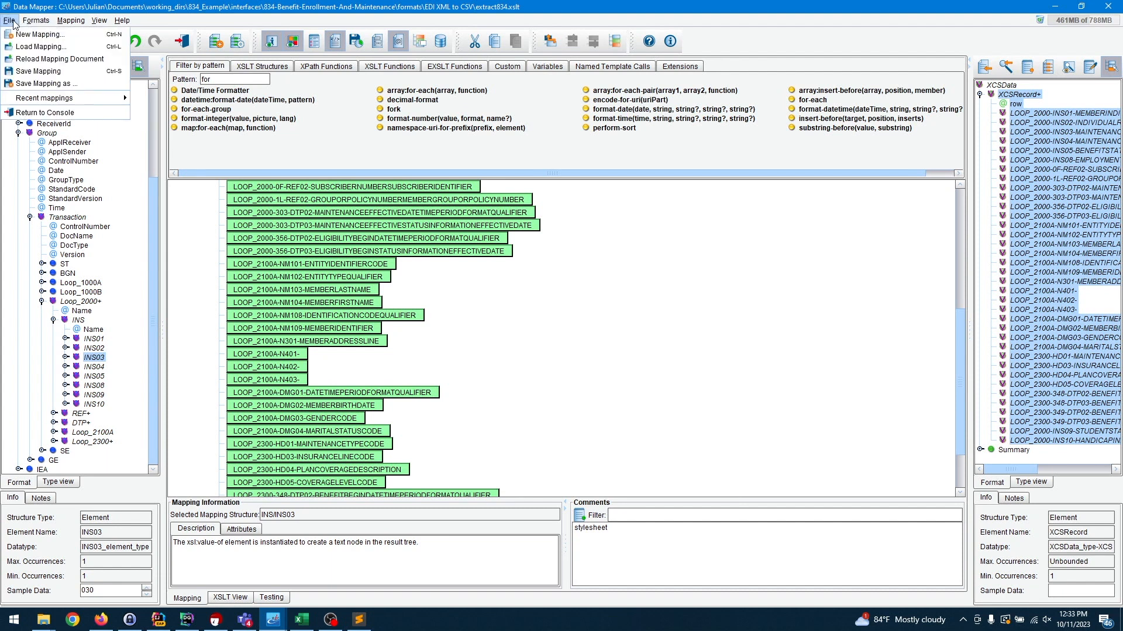
pyautogui.click(28, 59)
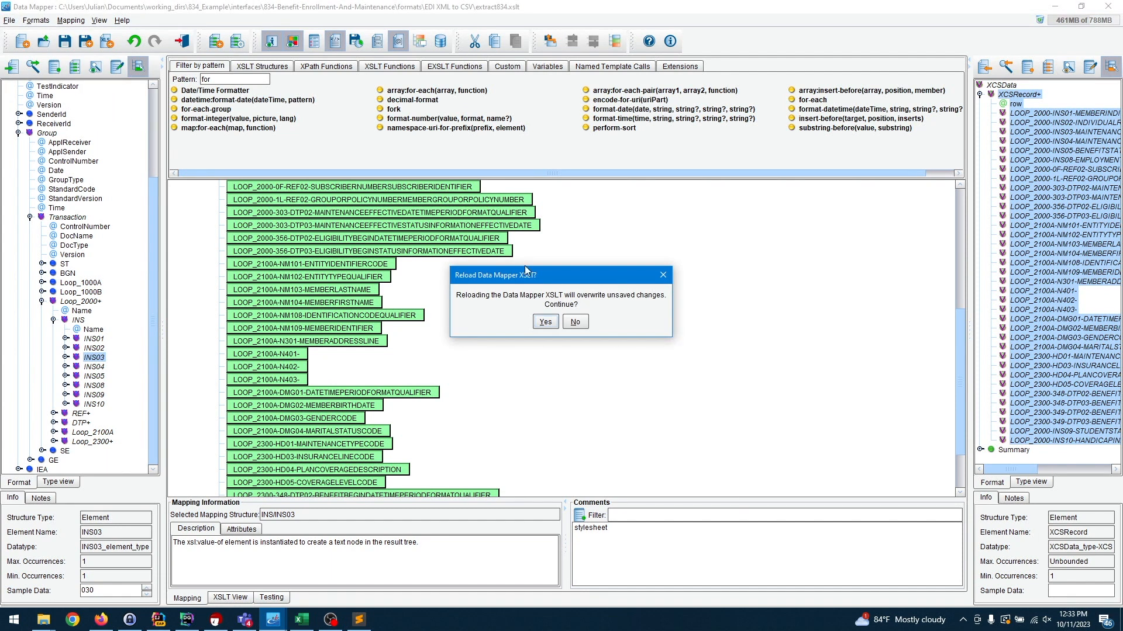
pyautogui.click(544, 322)
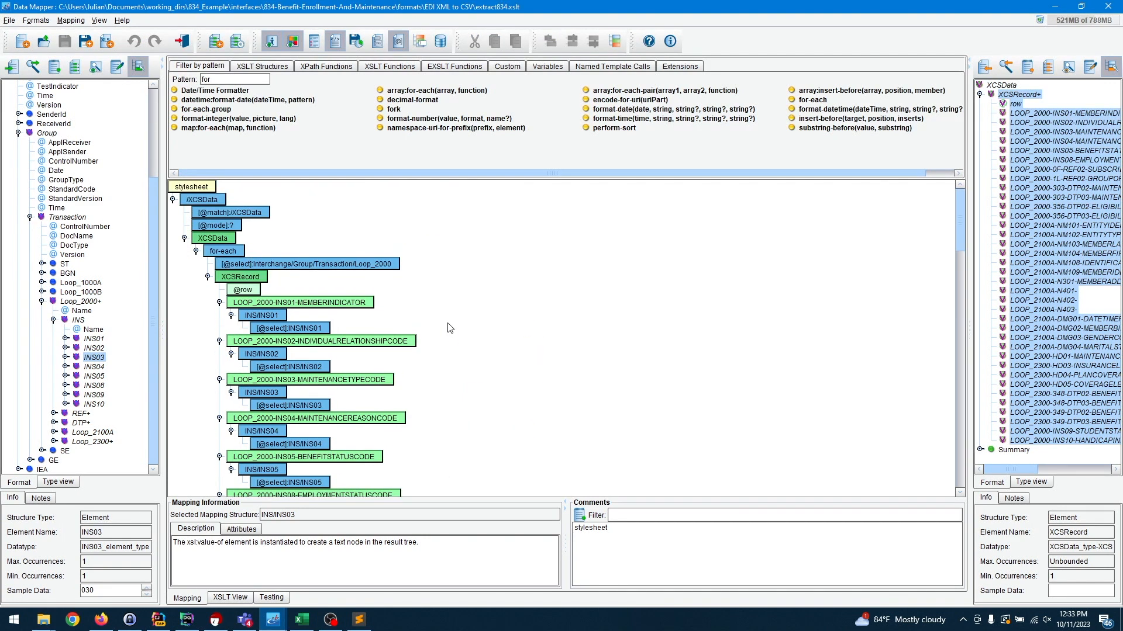
pyautogui.scroll(-20, 450, 327)
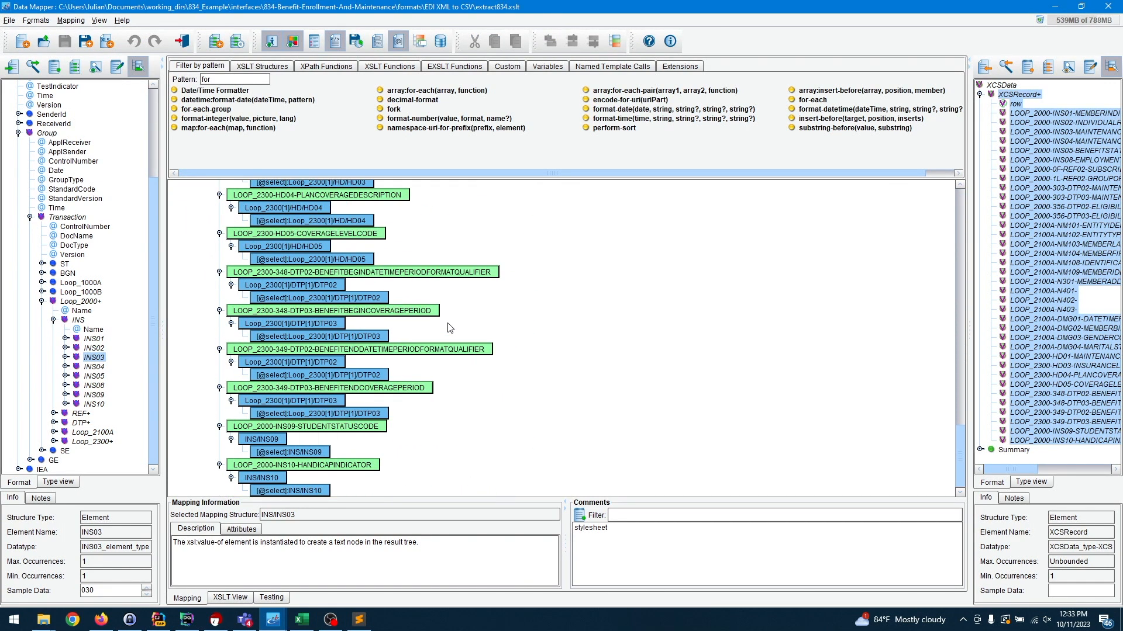
# - Test the mapping on the extract834-source-sample.xml source and examine the resulting XCSRecord entries
pyautogui.click(269, 597)
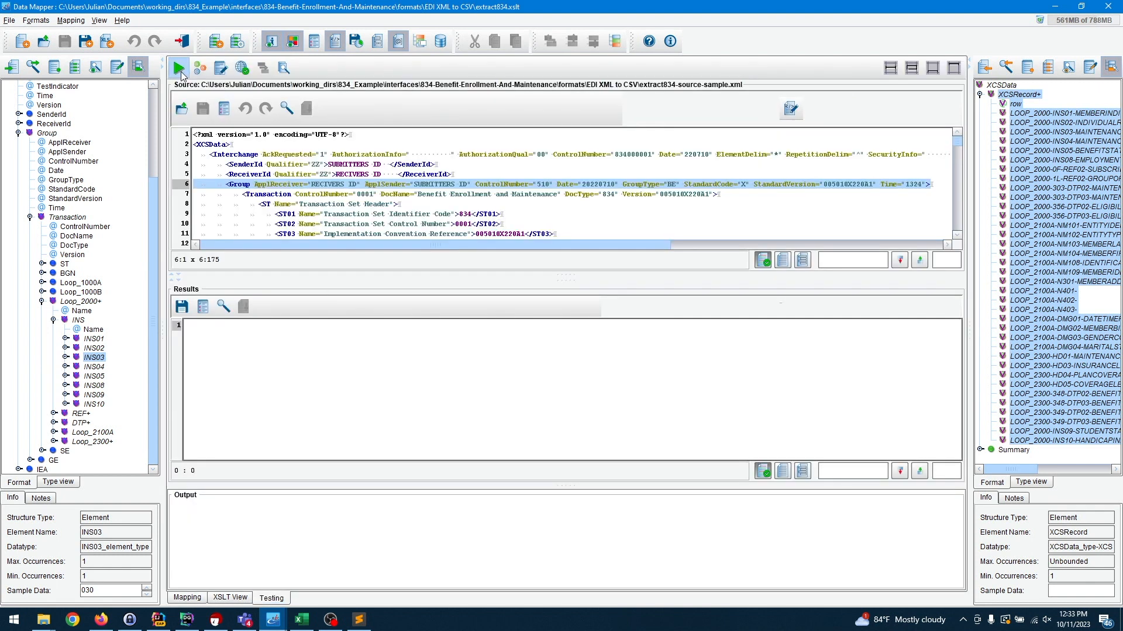
pyautogui.click(179, 69)
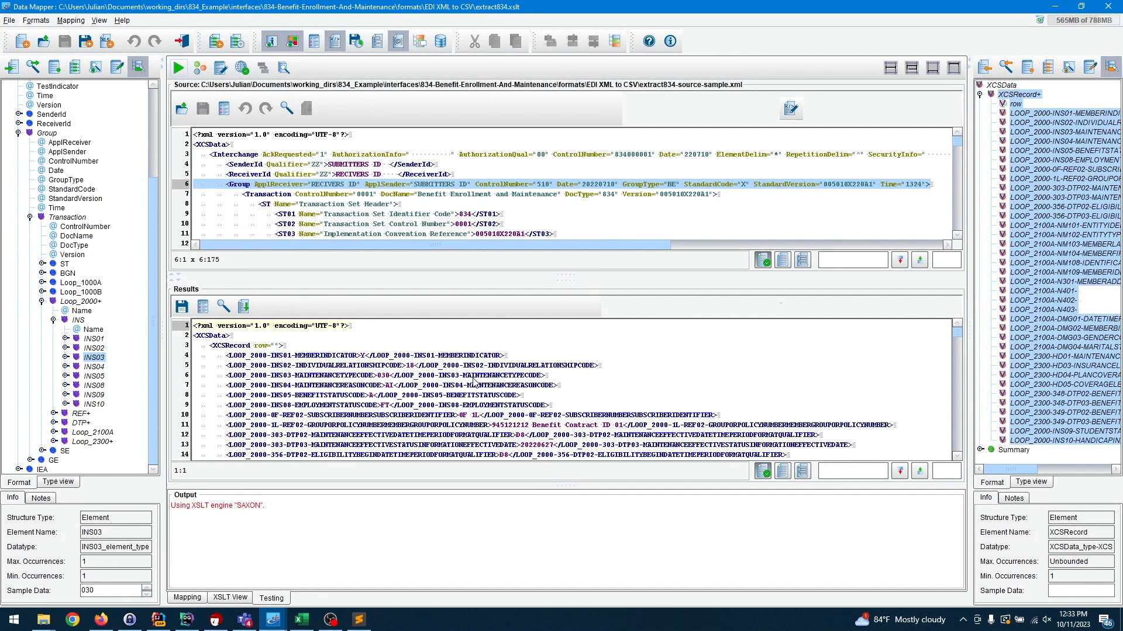
pyautogui.scroll(-8, 474, 381)
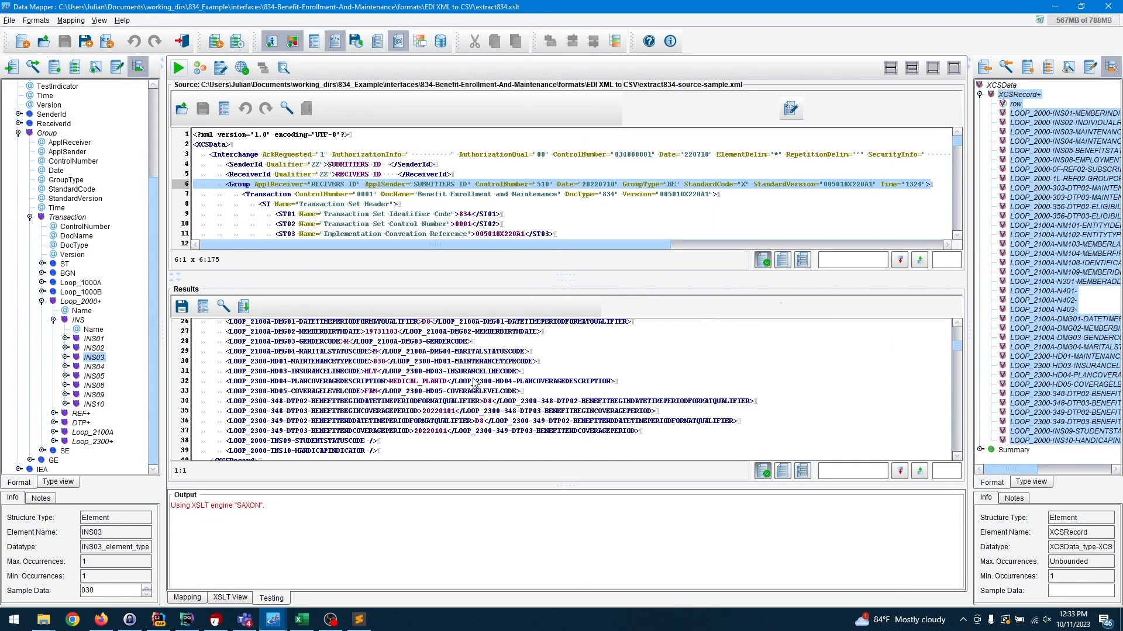
pyautogui.scroll(-20, 473, 381)
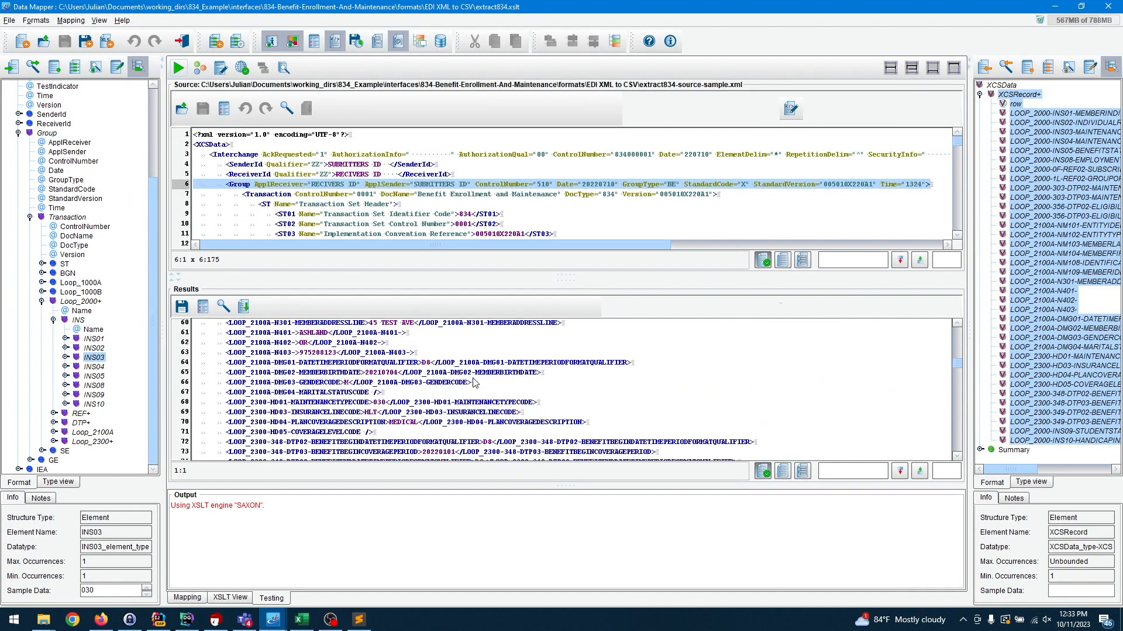
pyautogui.scroll(-15, 474, 382)
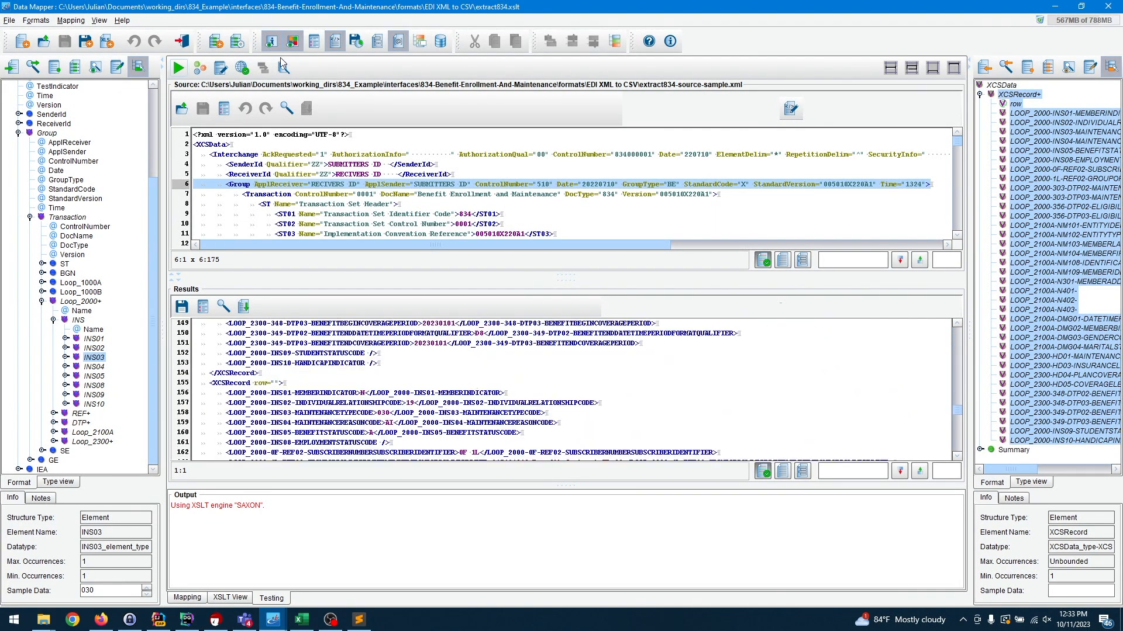
# - Return to the route's main view and show the configuration of the CSV File Out transport
pyautogui.click(182, 41)
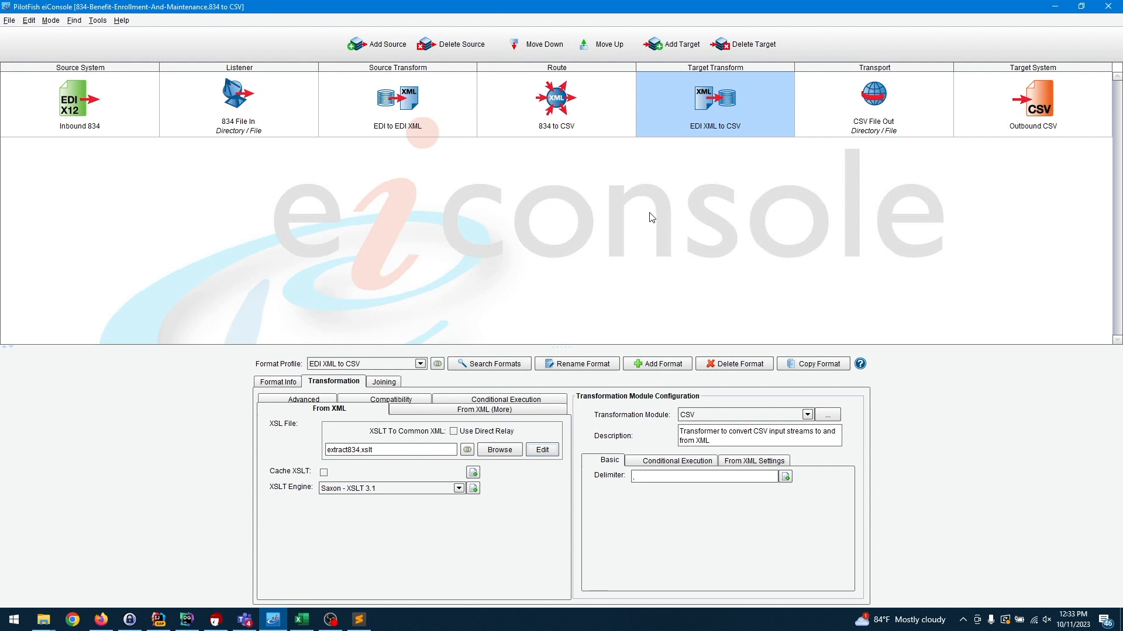
pyautogui.click(832, 117)
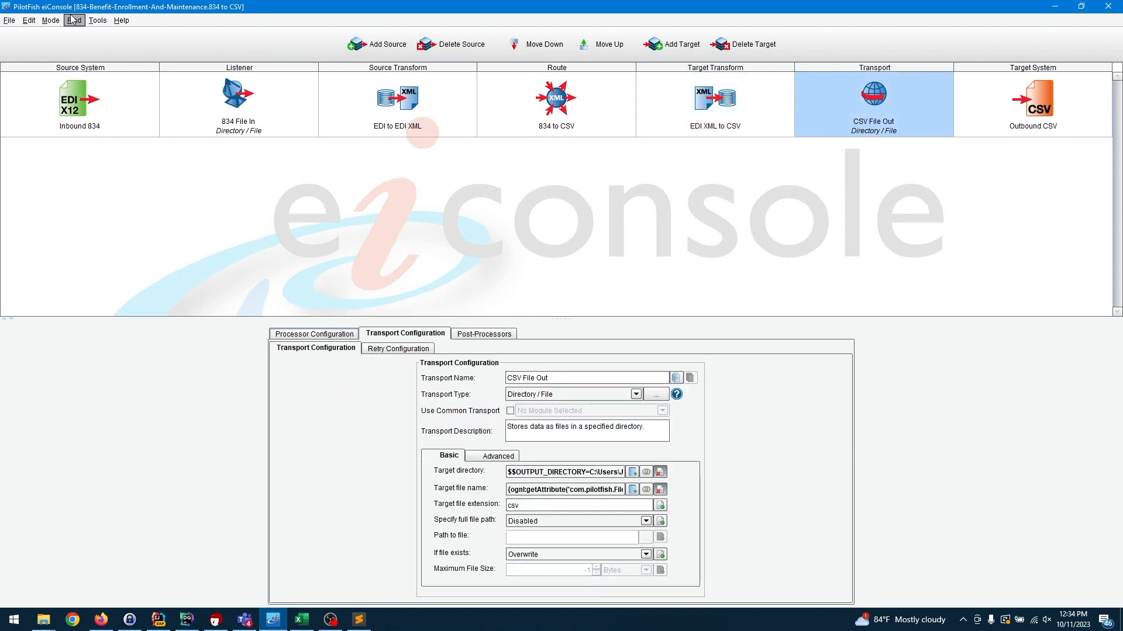
# - Switch the route to testing mode without saving the route changes, and execute the test
pyautogui.click(50, 20)
pyautogui.click(69, 46)
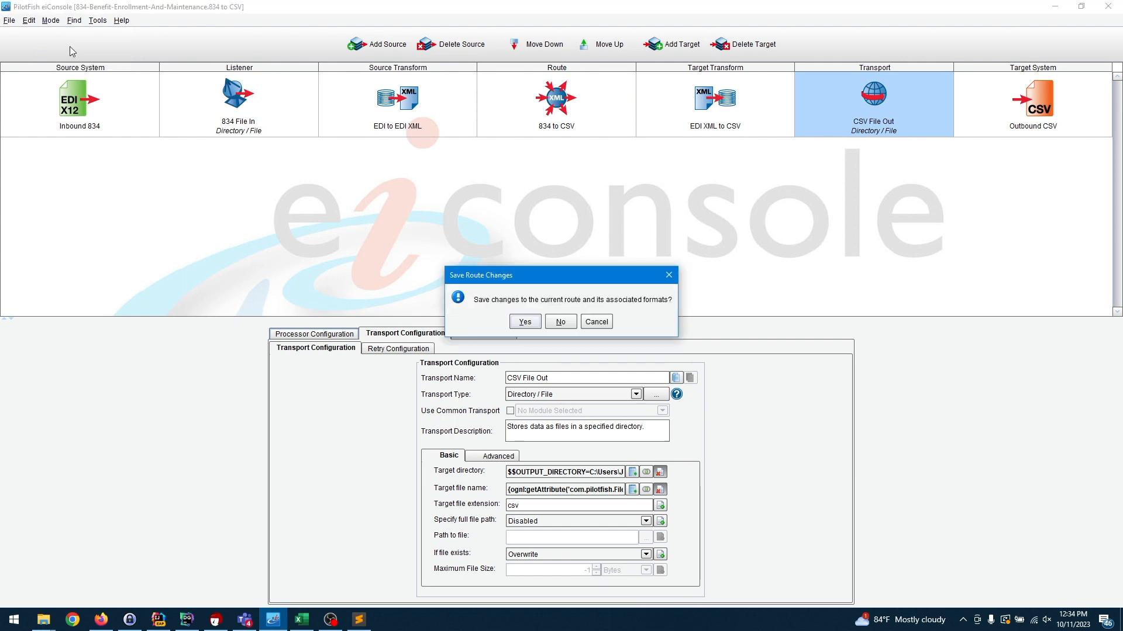
pyautogui.click(556, 325)
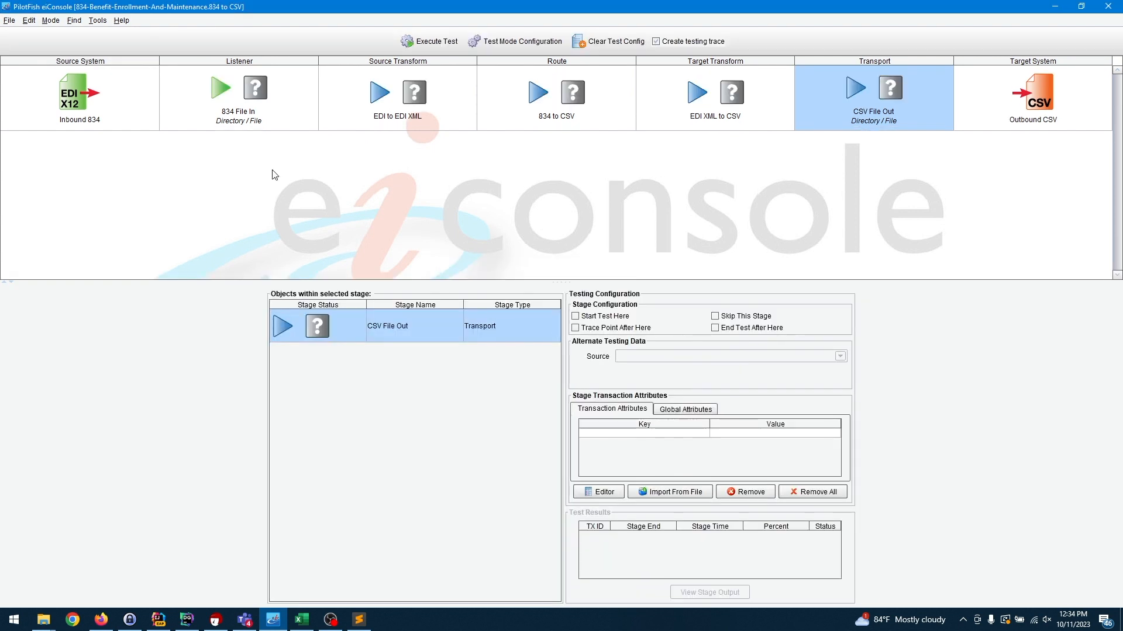
pyautogui.click(409, 42)
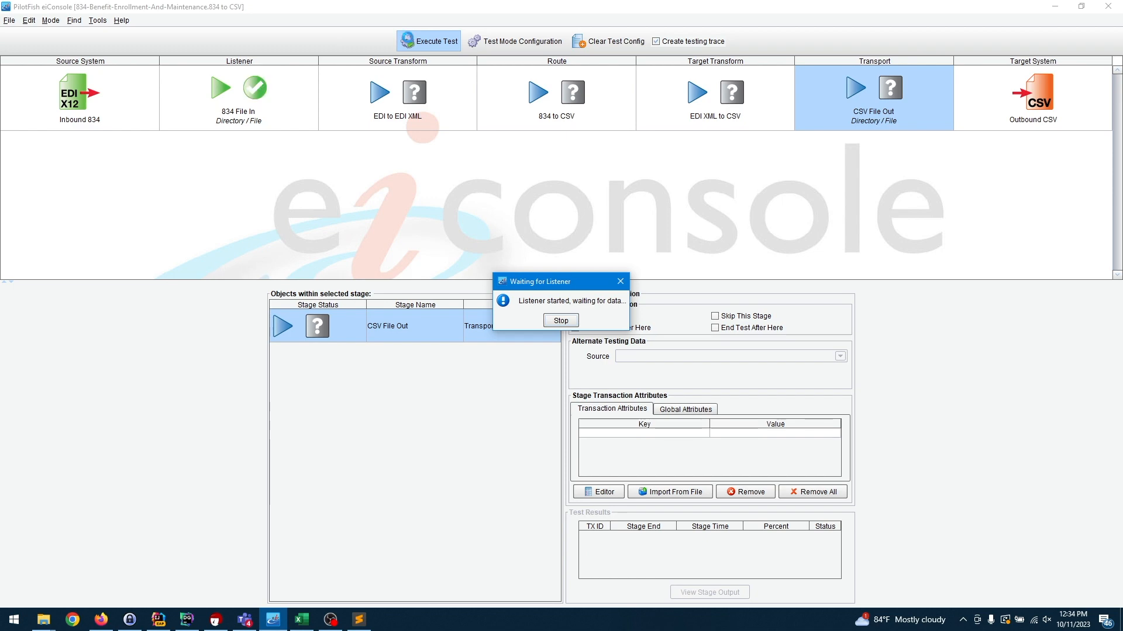
pyautogui.click(550, 321)
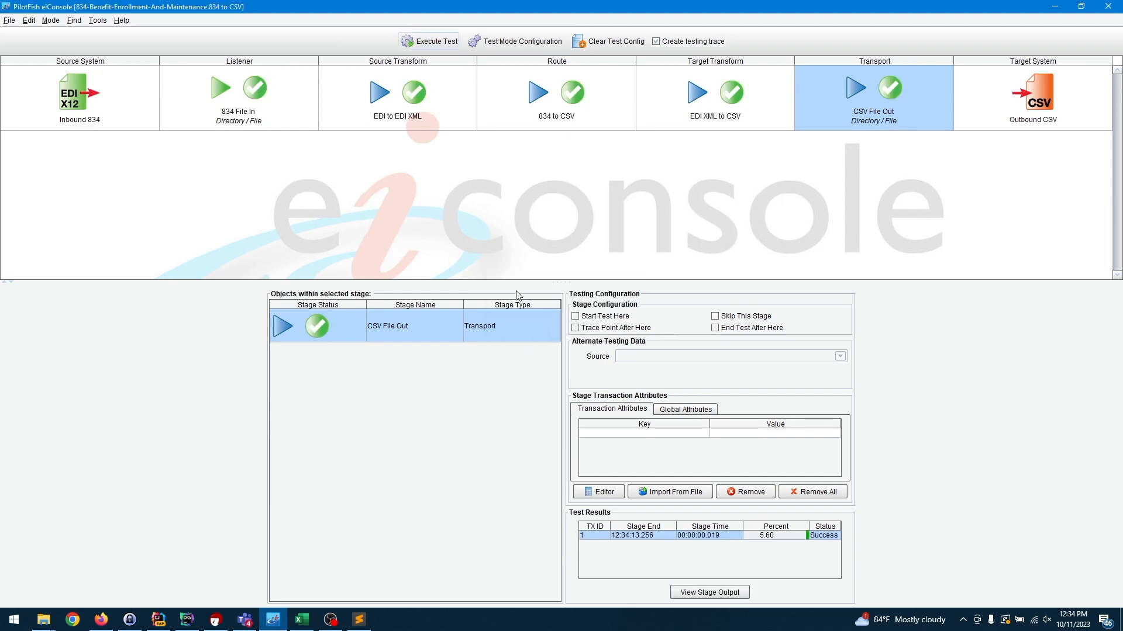
# - View the stage output of the 834 File In listener and close the viewer
pyautogui.click(238, 111)
pyautogui.doubleClick(426, 328)
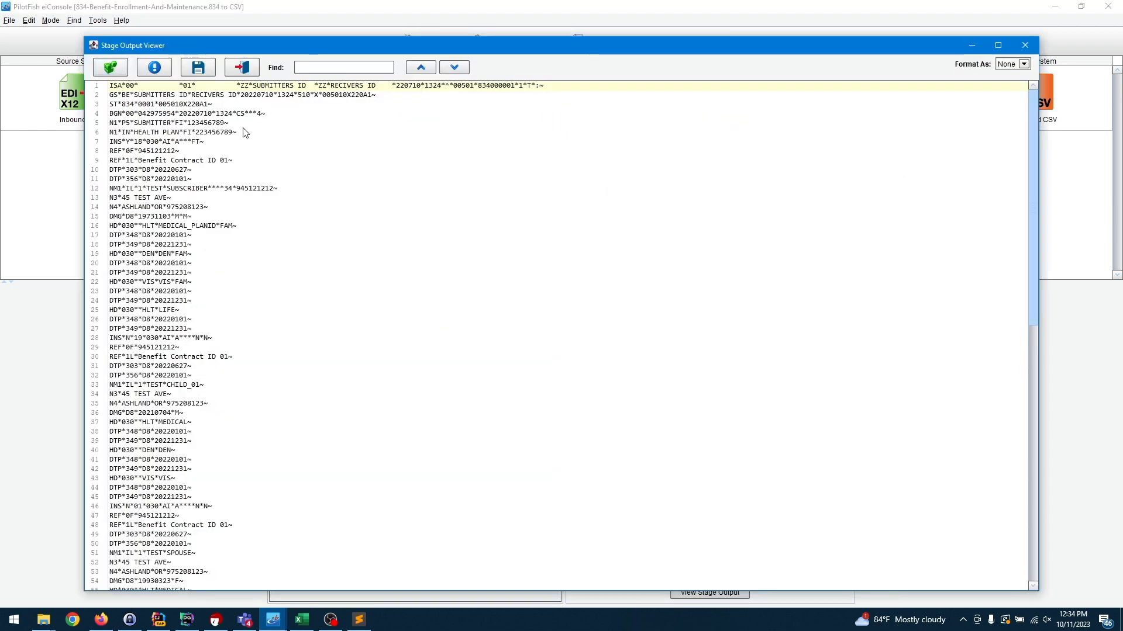
pyautogui.click(246, 71)
# - View the stage output of the EDI transformation in the EDI to EDI XML source transform, and close the viewer
pyautogui.click(431, 113)
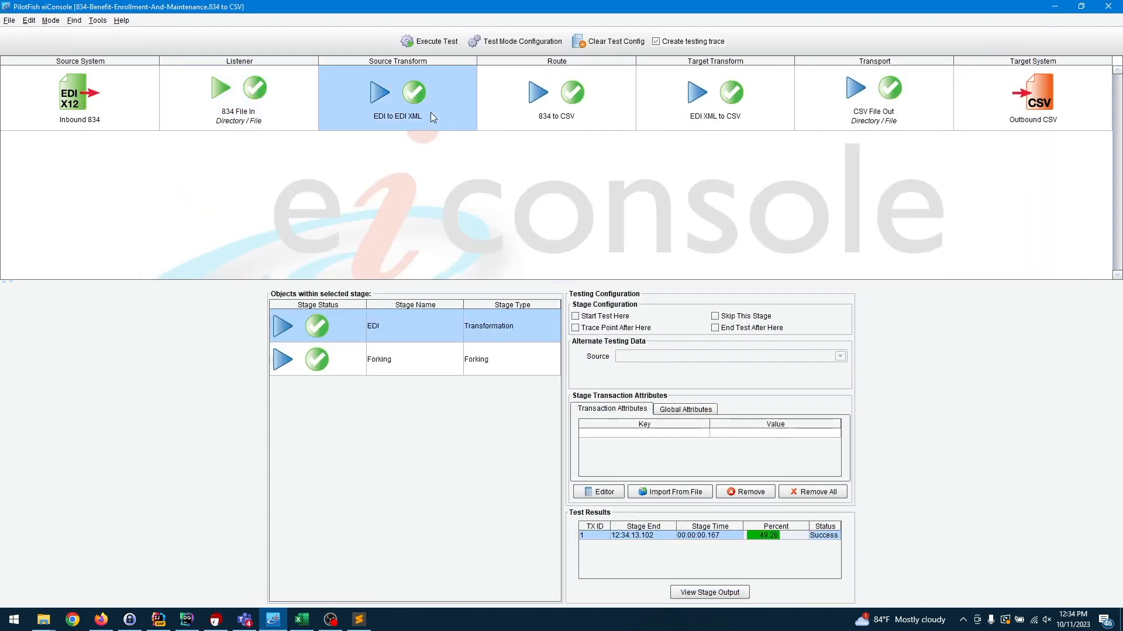
pyautogui.doubleClick(444, 328)
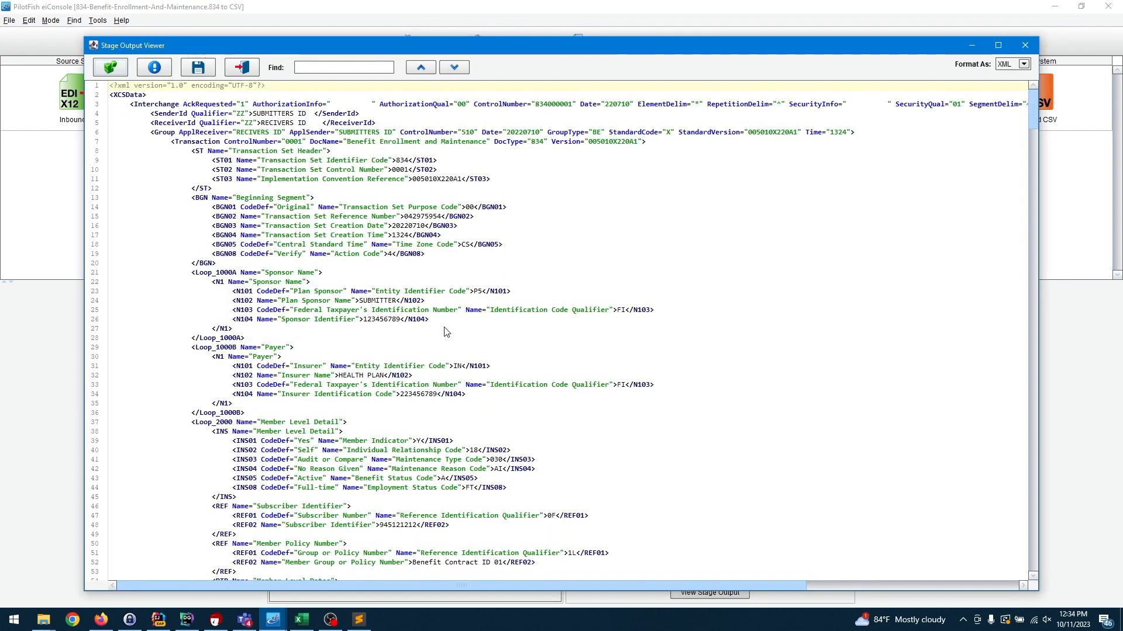
pyautogui.scroll(-4, 468, 304)
pyautogui.scroll(4, 468, 304)
pyautogui.click(253, 68)
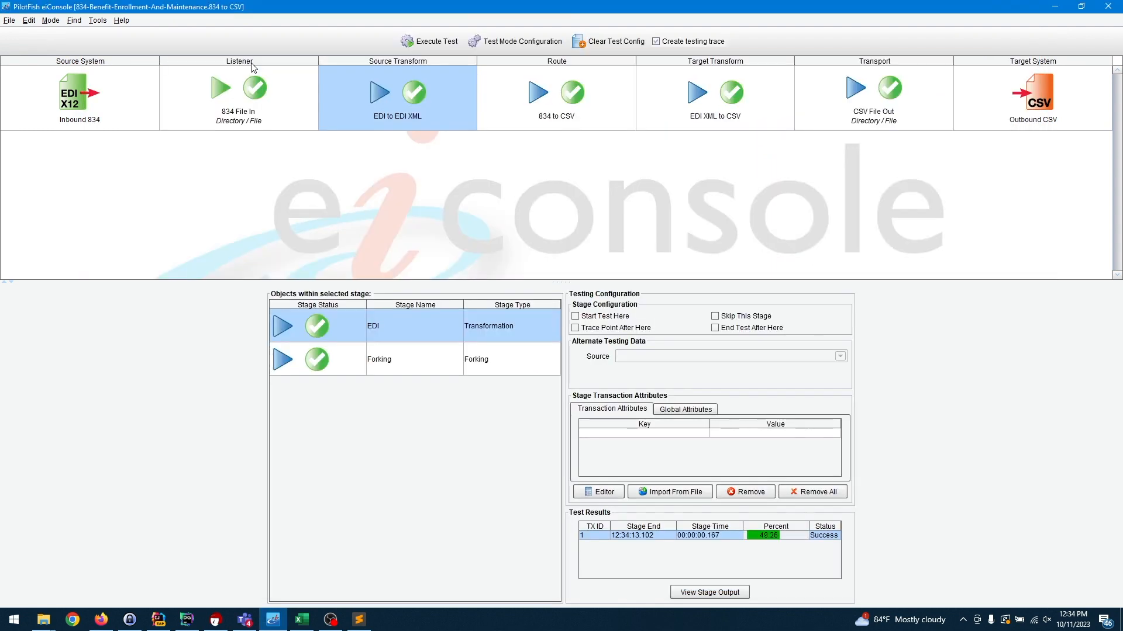
# - Examine the XCSRecord entries in the XSLT-extract834.xslt stage output of the EDI XML to CSV target transform, and close the viewer
pyautogui.click(572, 87)
pyautogui.click(688, 109)
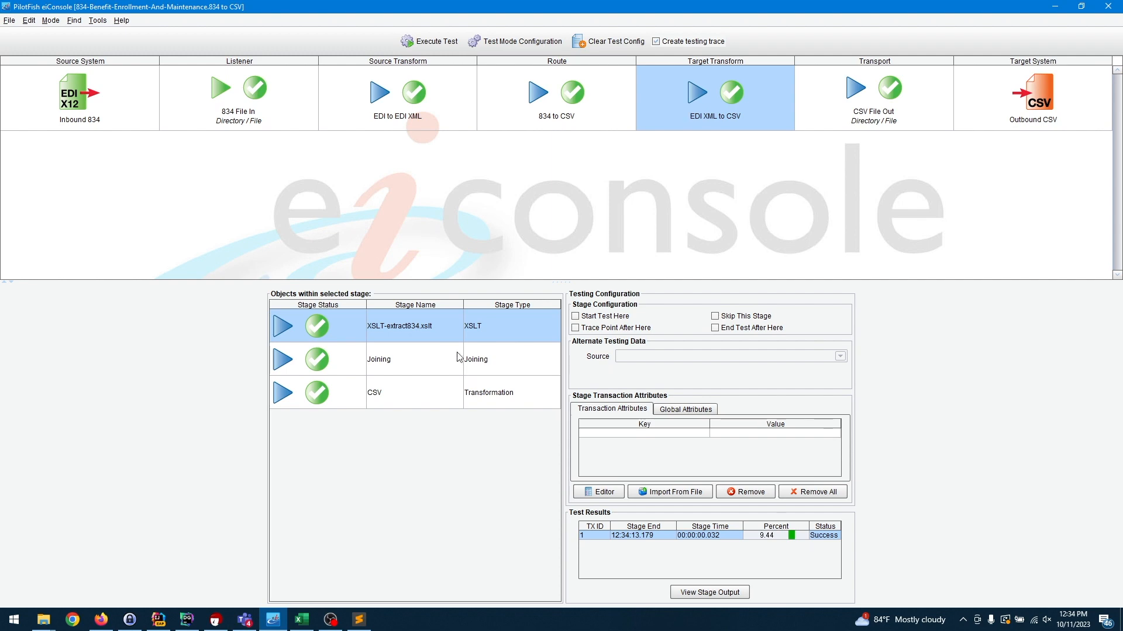
pyautogui.doubleClick(450, 333)
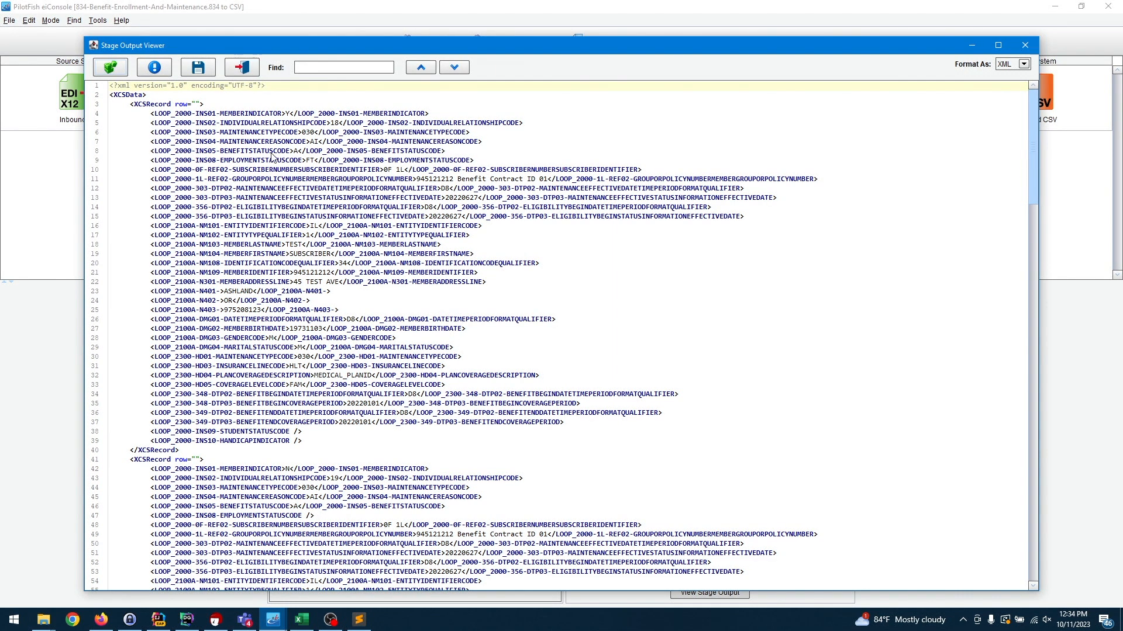
pyautogui.moveTo(130, 106); pyautogui.dragTo(220, 109)
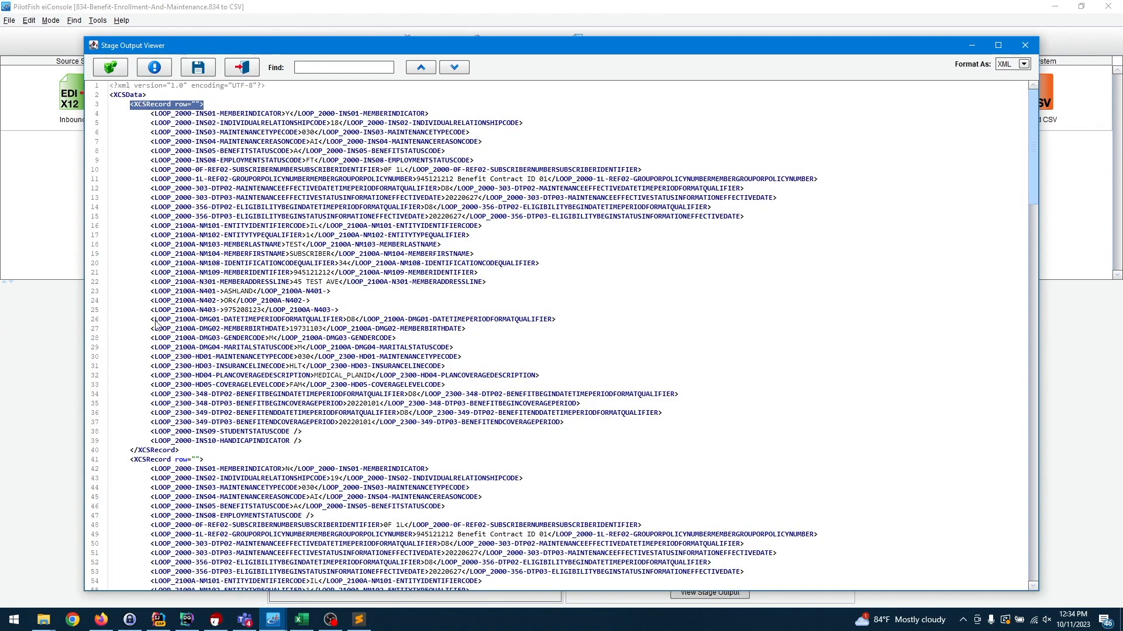
pyautogui.scroll(-3, 157, 325)
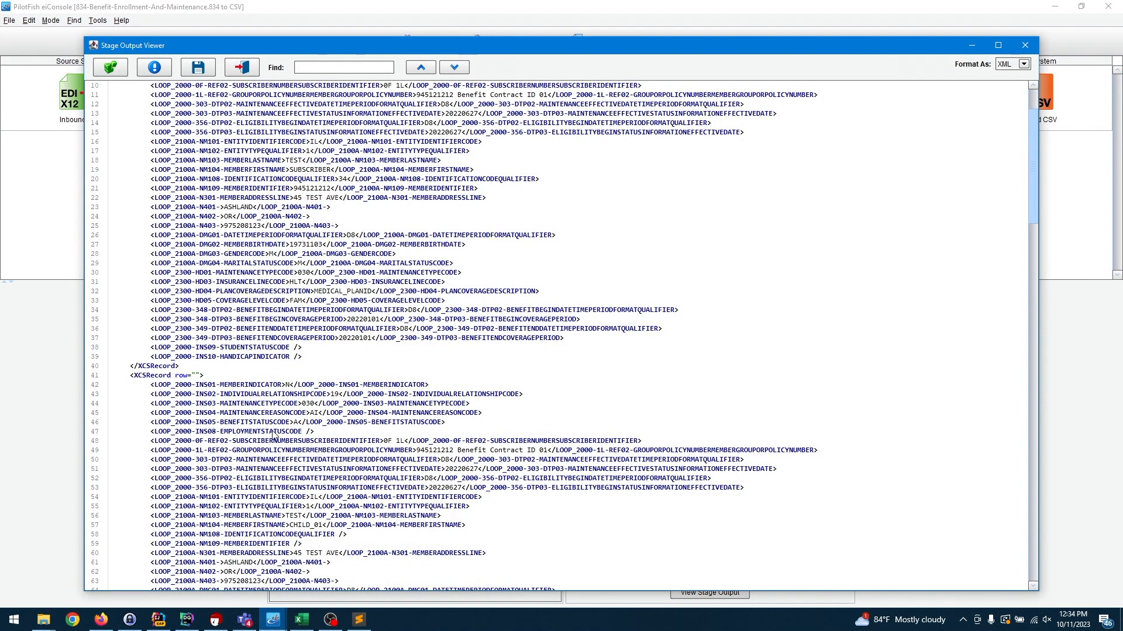
pyautogui.scroll(-20, 273, 436)
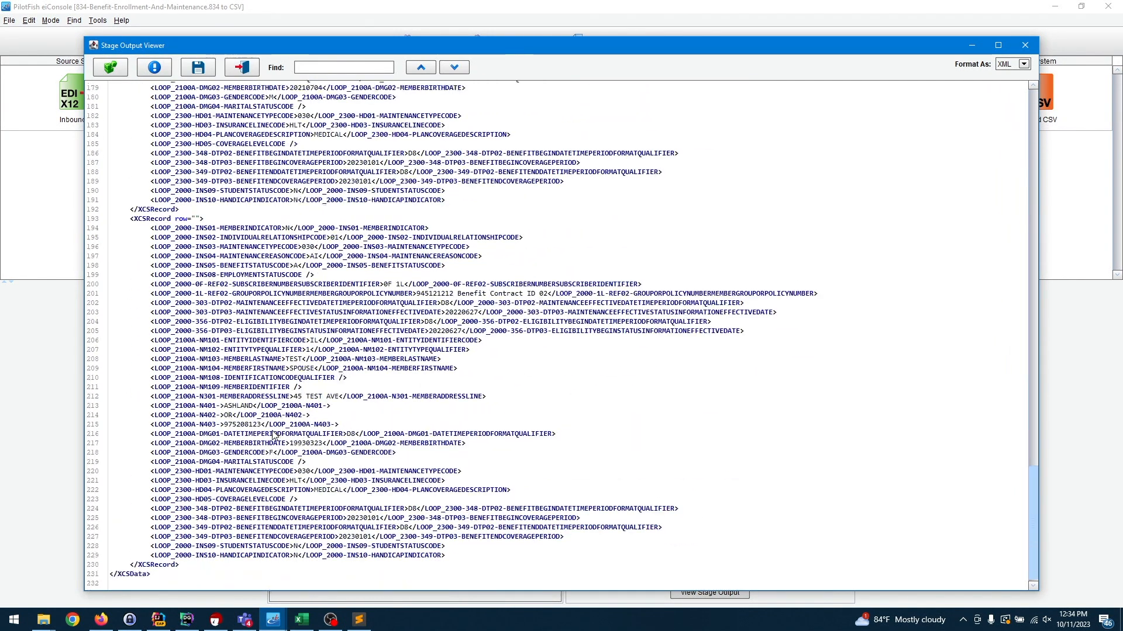
pyautogui.click(242, 68)
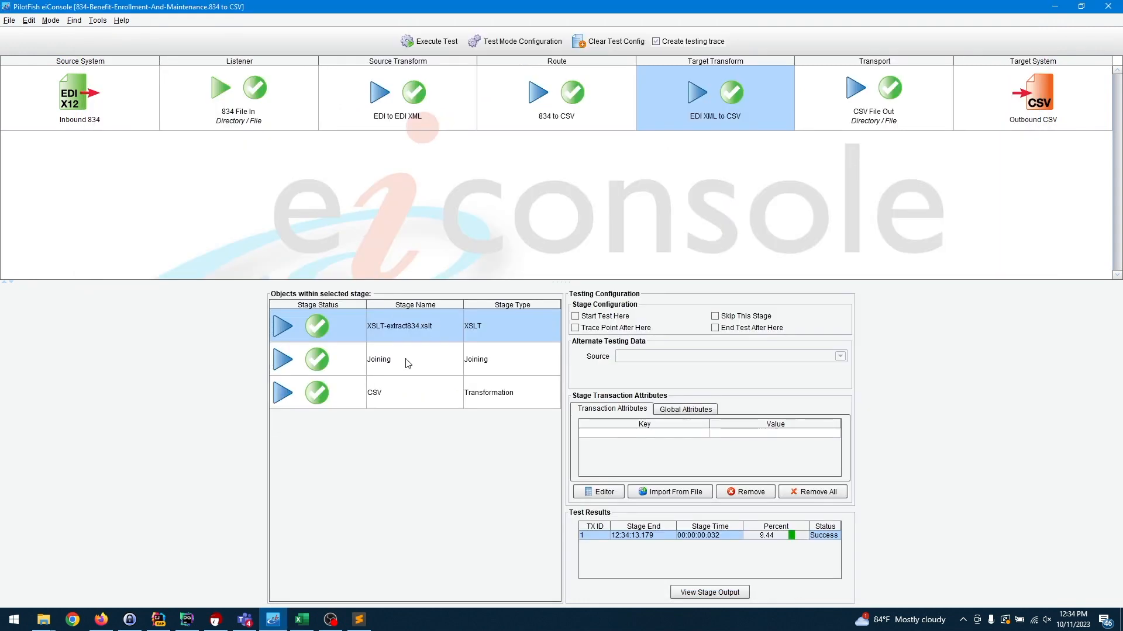
# - View the stage outputs of the CSV transformation and the CSV File Out transport, closing the viewer after each
pyautogui.doubleClick(422, 402)
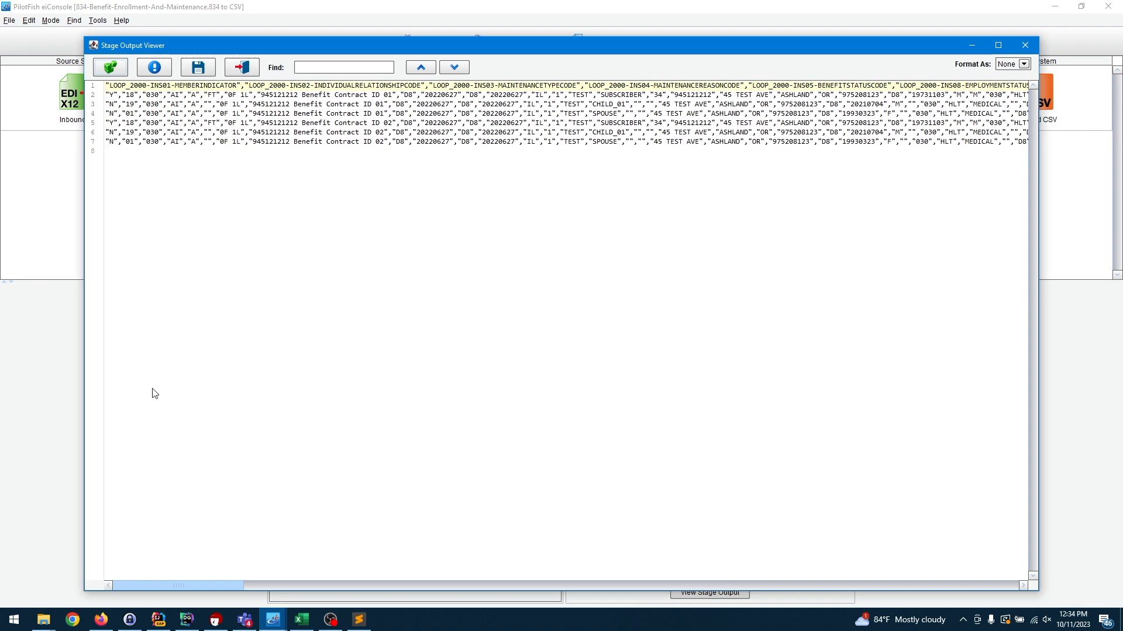
pyautogui.click(242, 67)
pyautogui.click(838, 114)
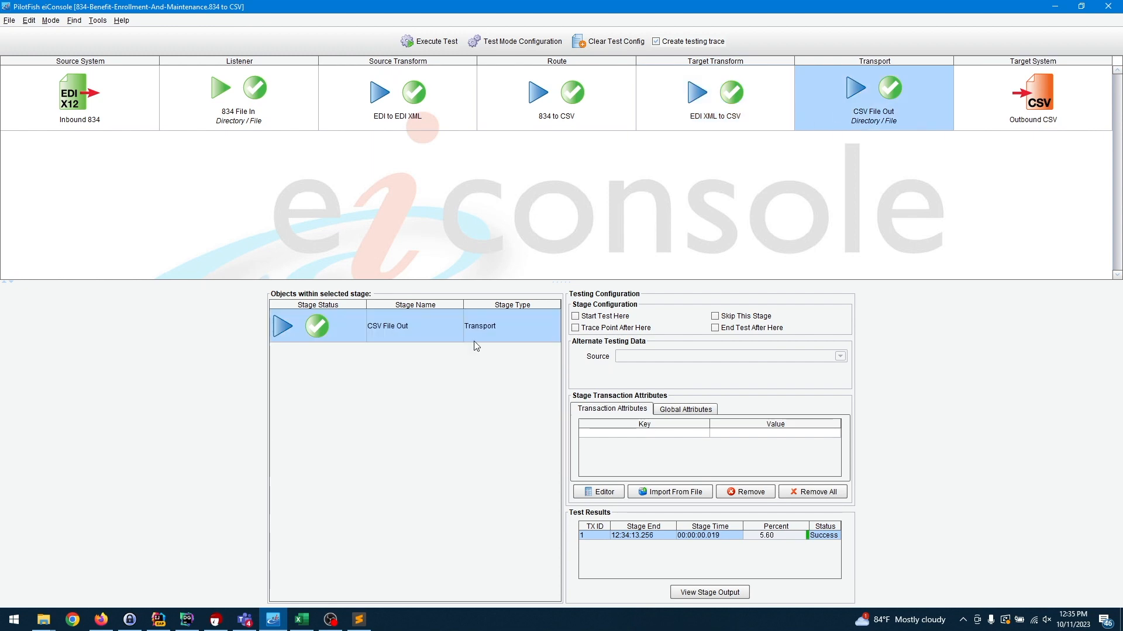
pyautogui.doubleClick(446, 337)
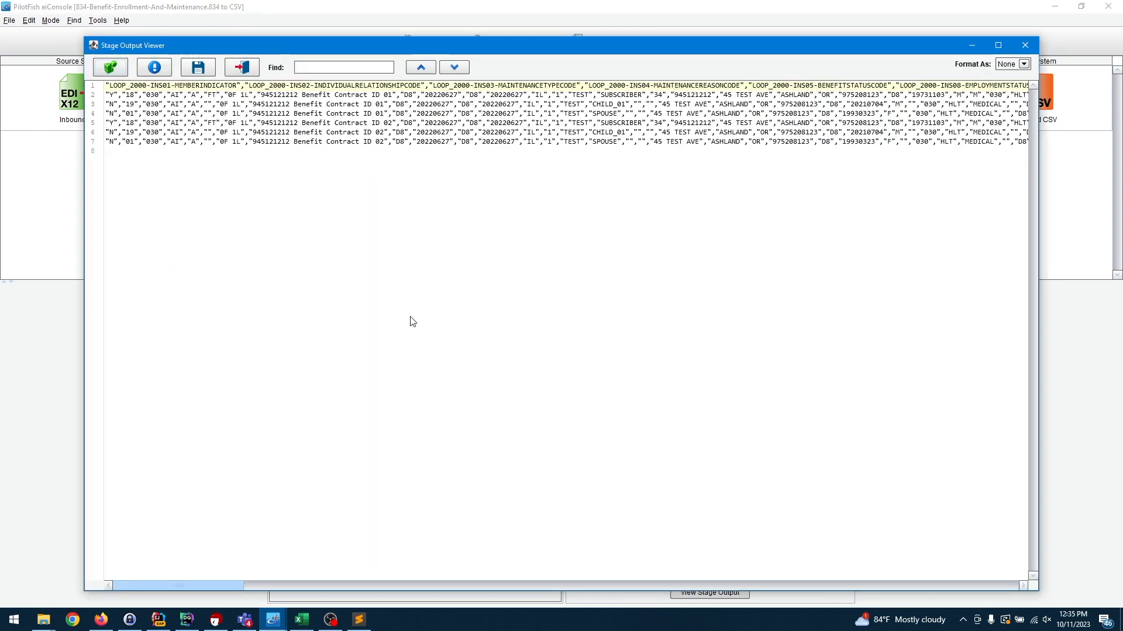
pyautogui.click(249, 69)
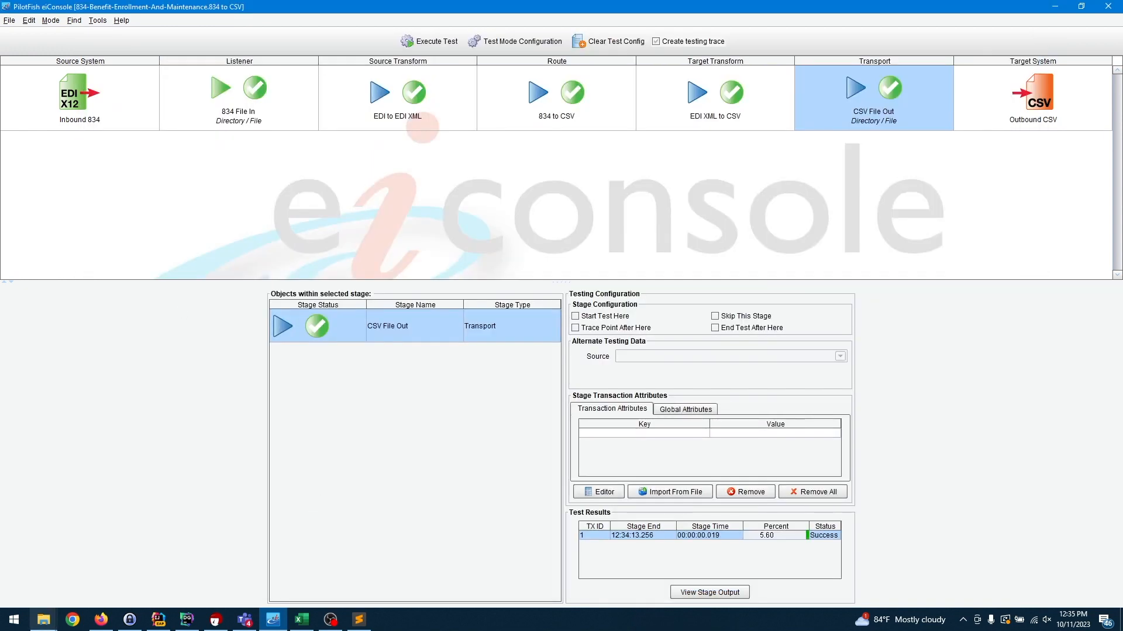
# - Open 834.csv from the data\input\834 folder in Excel without converting the data, and look across all its columns
pyautogui.moveTo(44, 620)
pyautogui.click(176, 548)
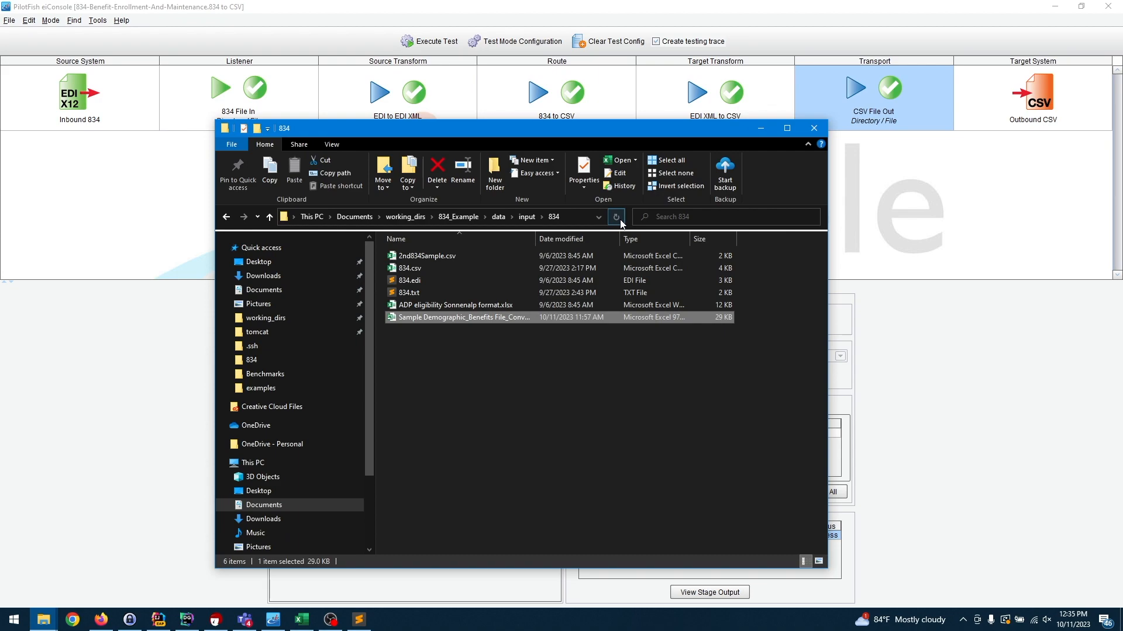
pyautogui.doubleClick(438, 268)
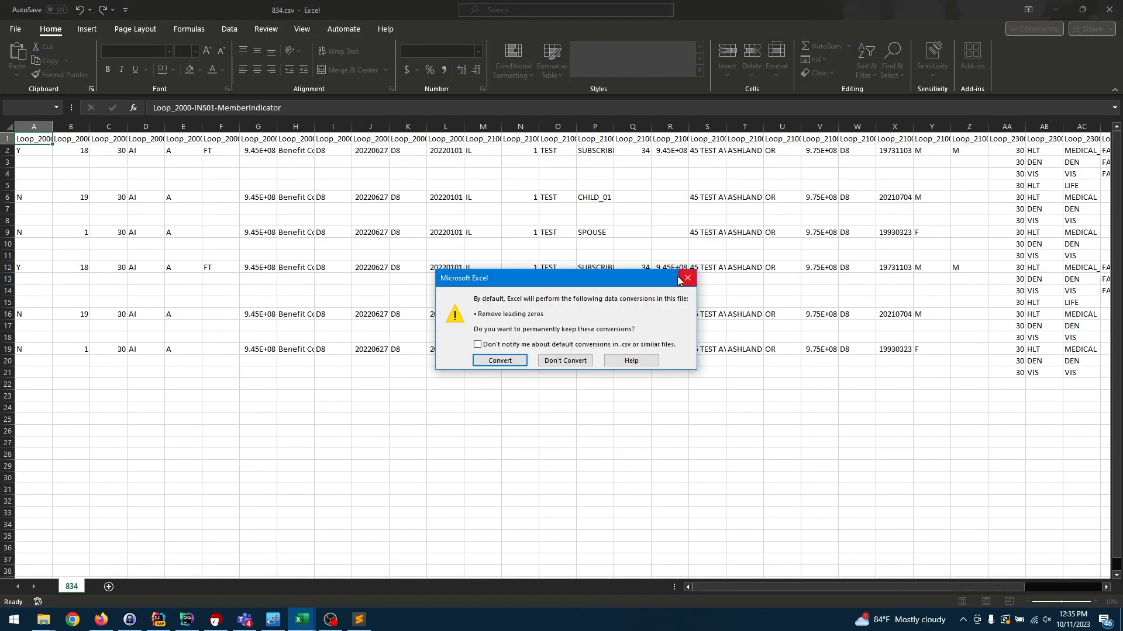
pyautogui.click(580, 360)
pyautogui.hscroll(6, 396, 338)
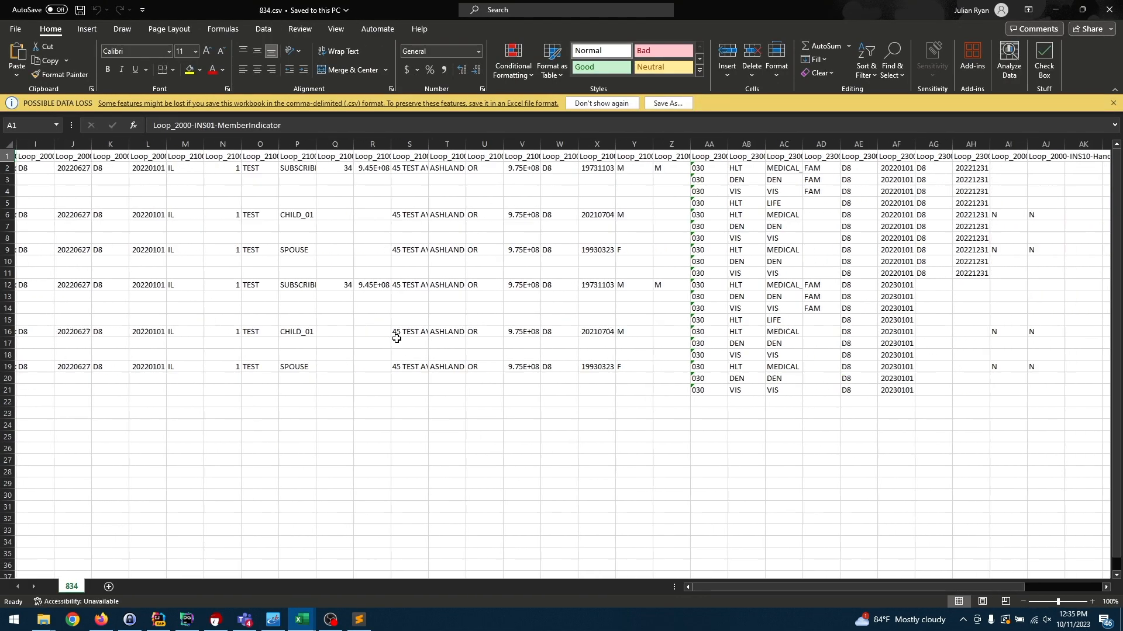
pyautogui.hscroll(-7, 397, 339)
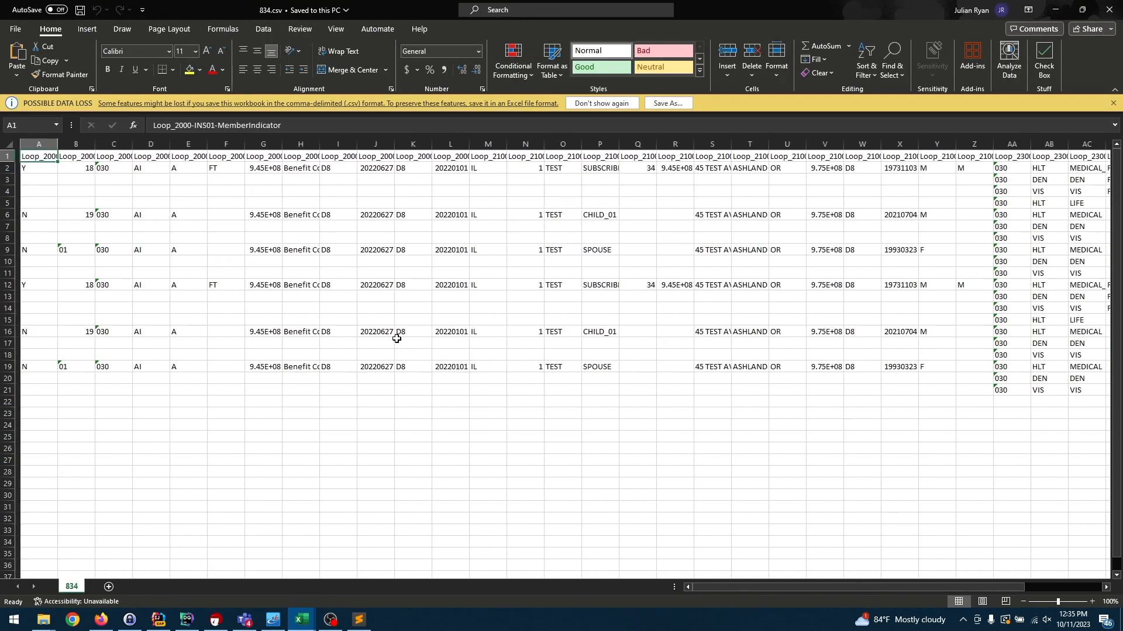
pyautogui.hscroll(6, 397, 338)
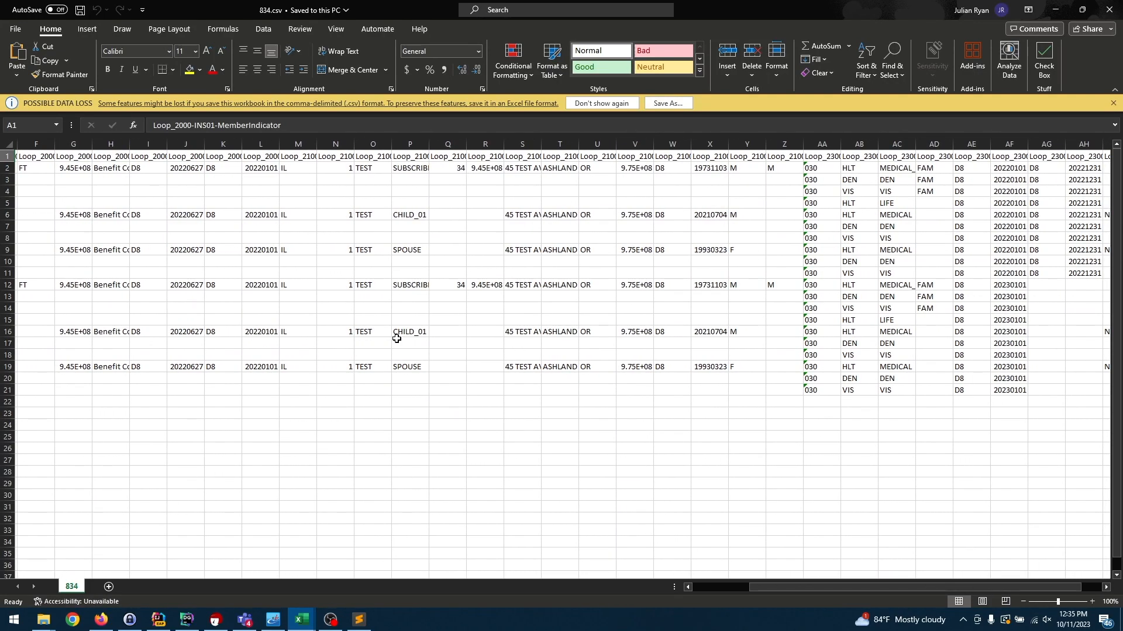
pyautogui.hscroll(1, 396, 338)
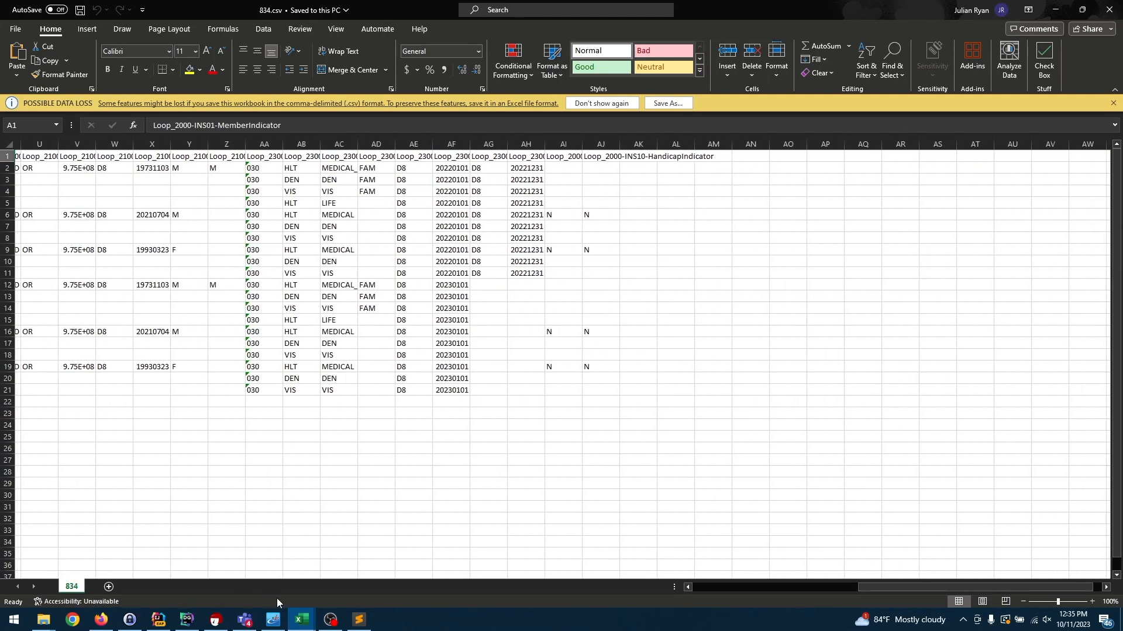
# - Return to eiConsole, leave testing mode, and show the configurations of the CSV File Out transport and the 834 File In listener
pyautogui.click(274, 628)
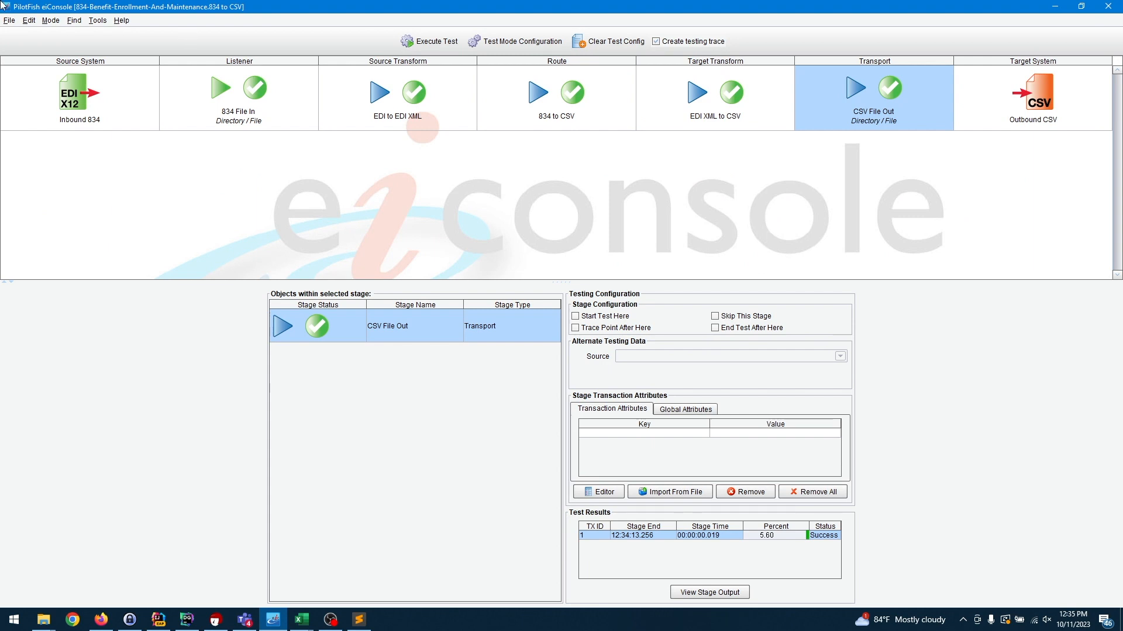
pyautogui.click(49, 20)
pyautogui.click(58, 33)
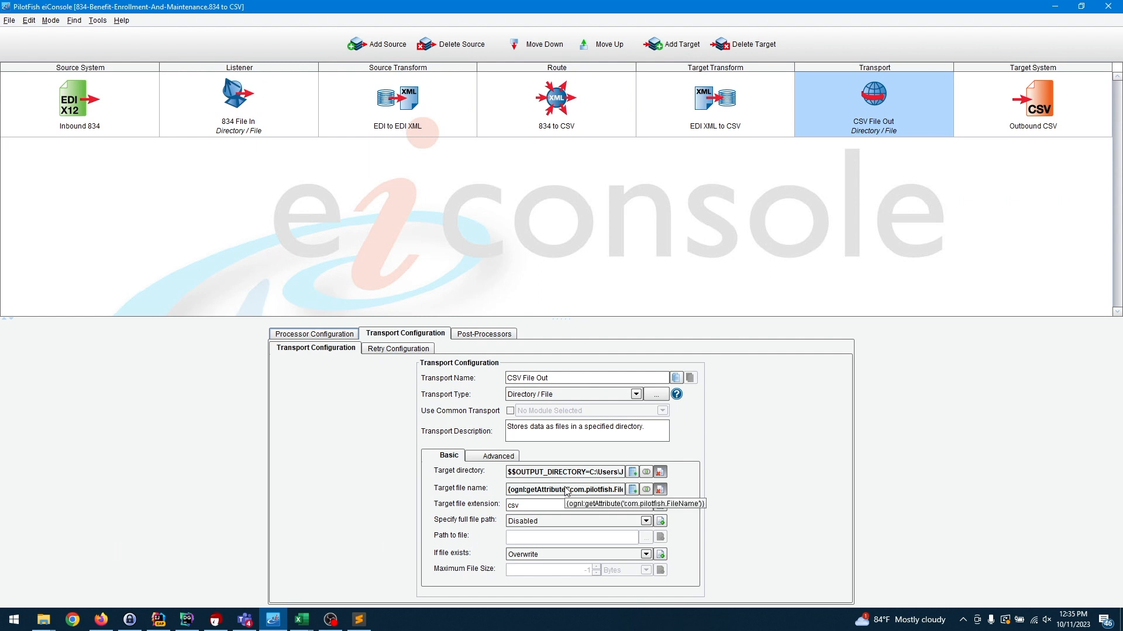
pyautogui.click(261, 113)
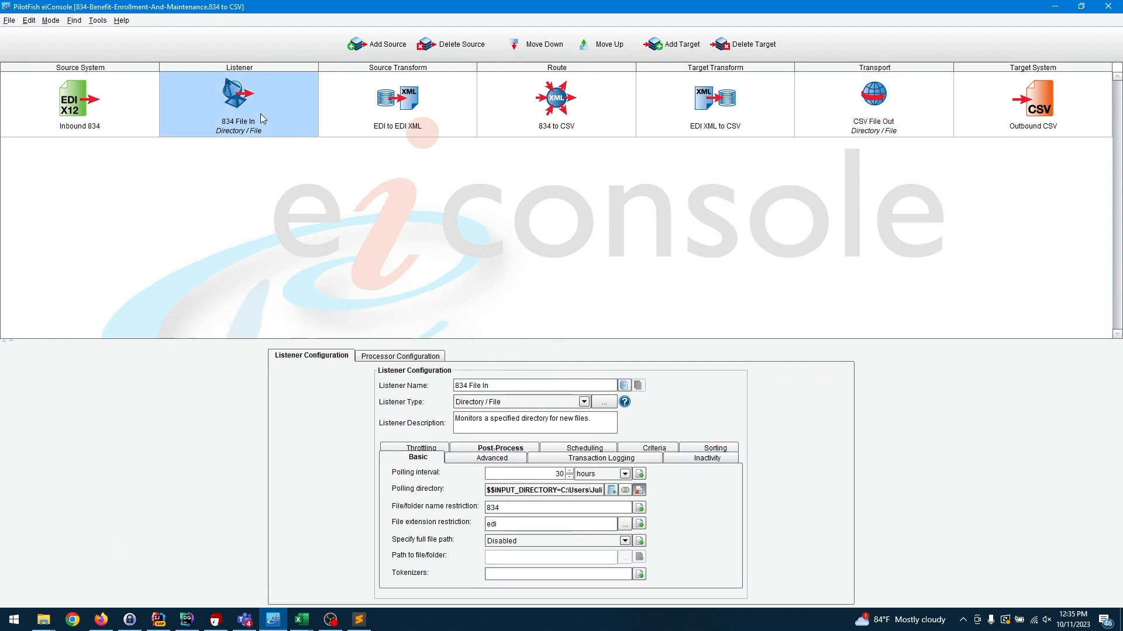
# - Try to open 834.csv from the data\output\834 folder in Excel
pyautogui.click(43, 620)
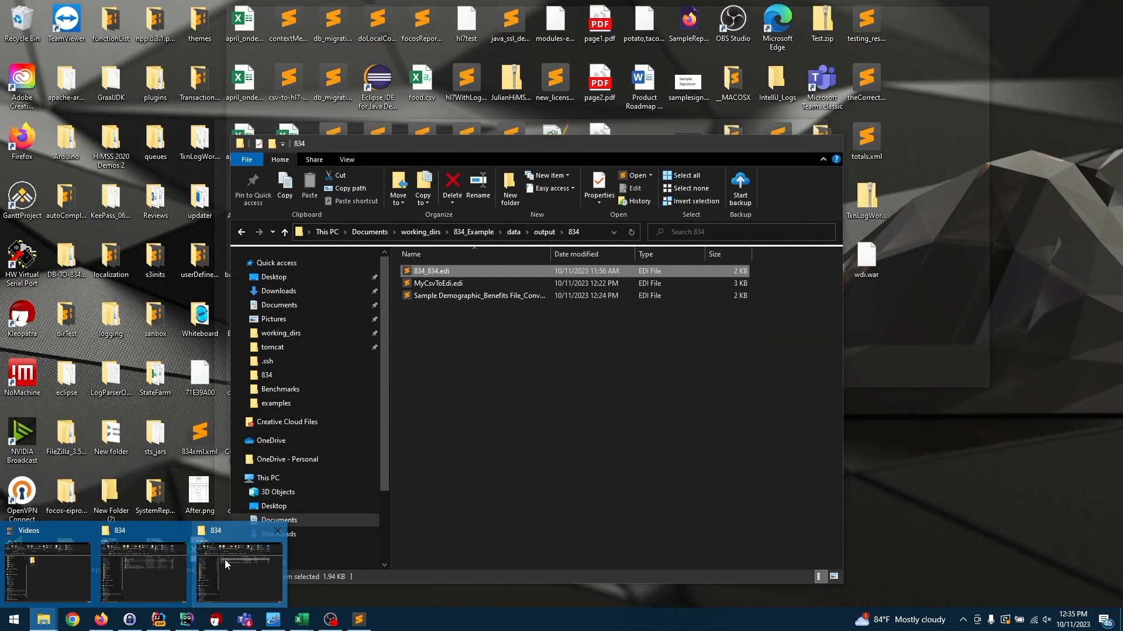
pyautogui.click(225, 560)
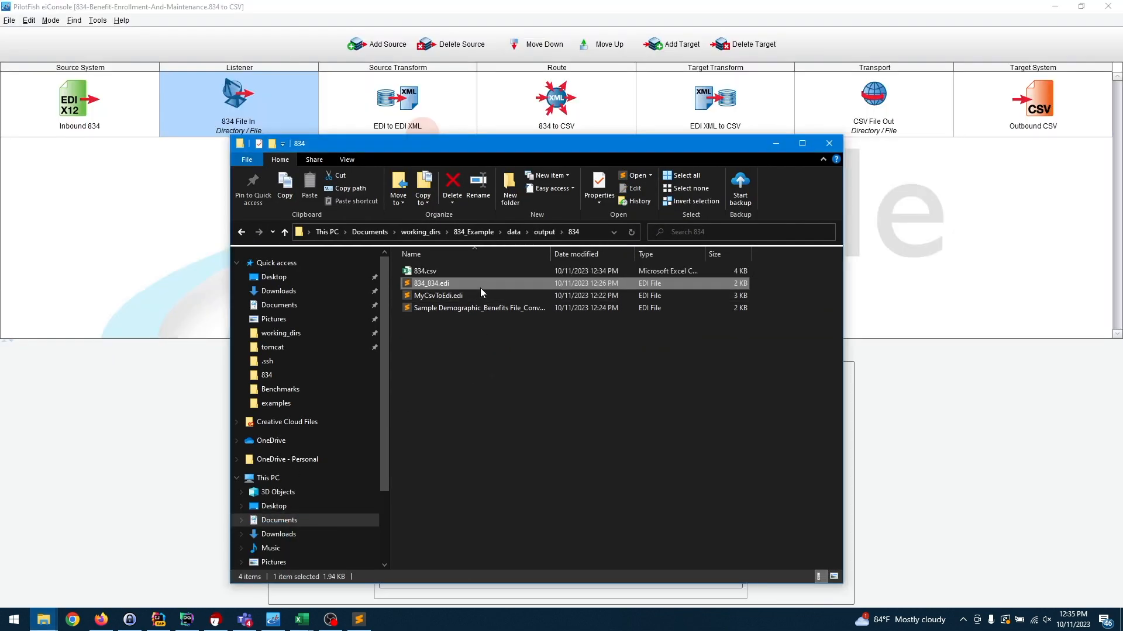
pyautogui.doubleClick(479, 276)
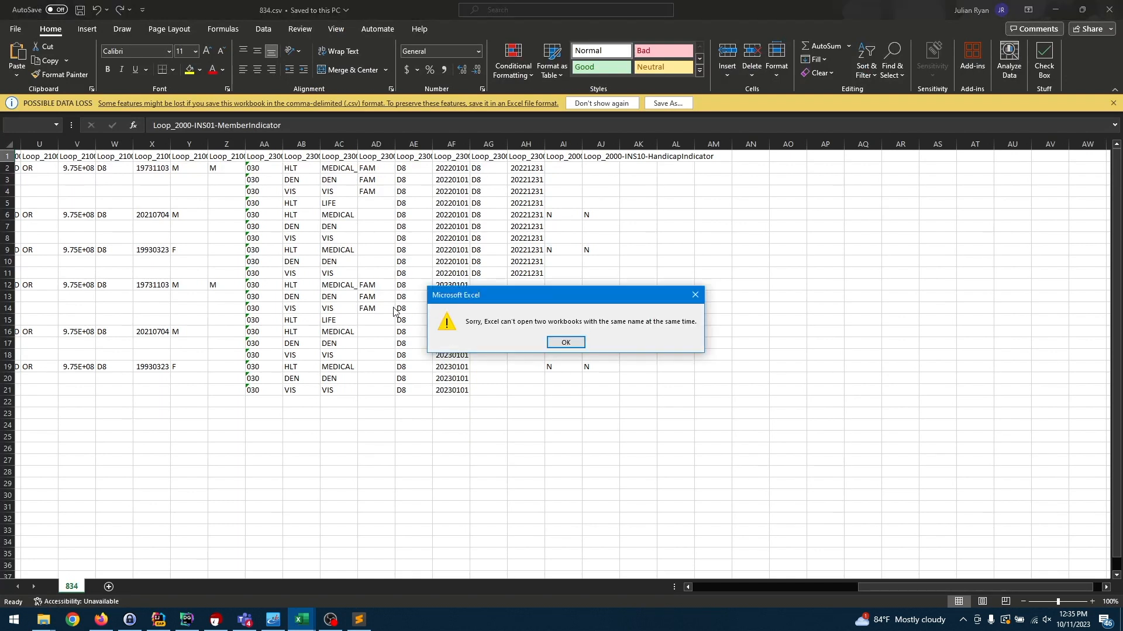
pyautogui.click(565, 343)
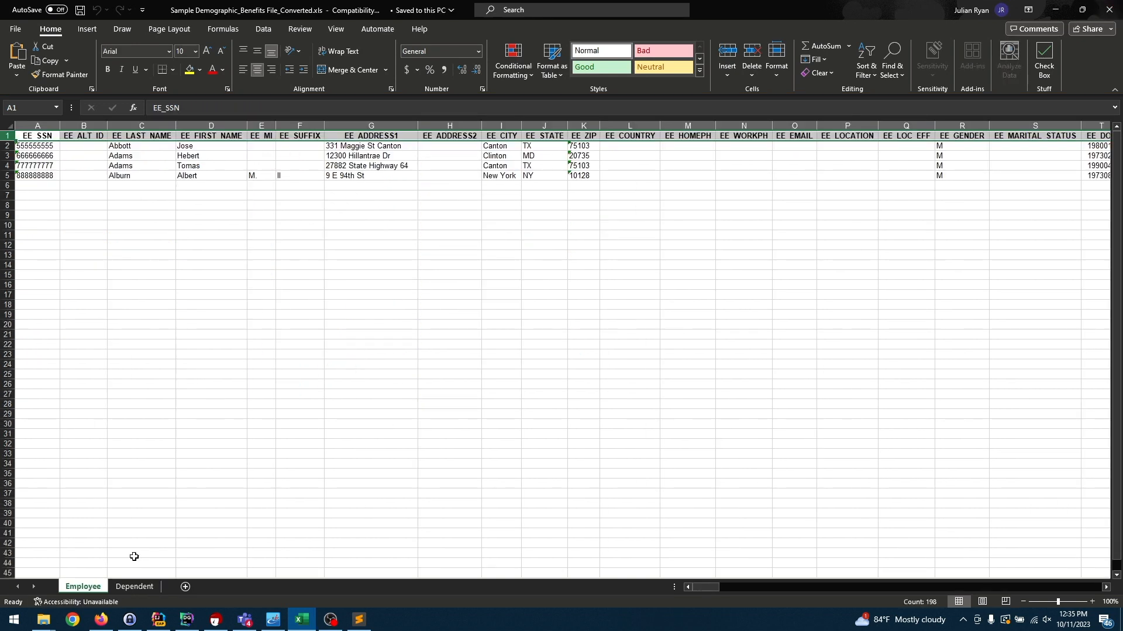
# - Open the 834.csv generated in the data\output\834 folder in Excel, keeping its data unconverted
pyautogui.moveTo(47, 621)
pyautogui.click(220, 561)
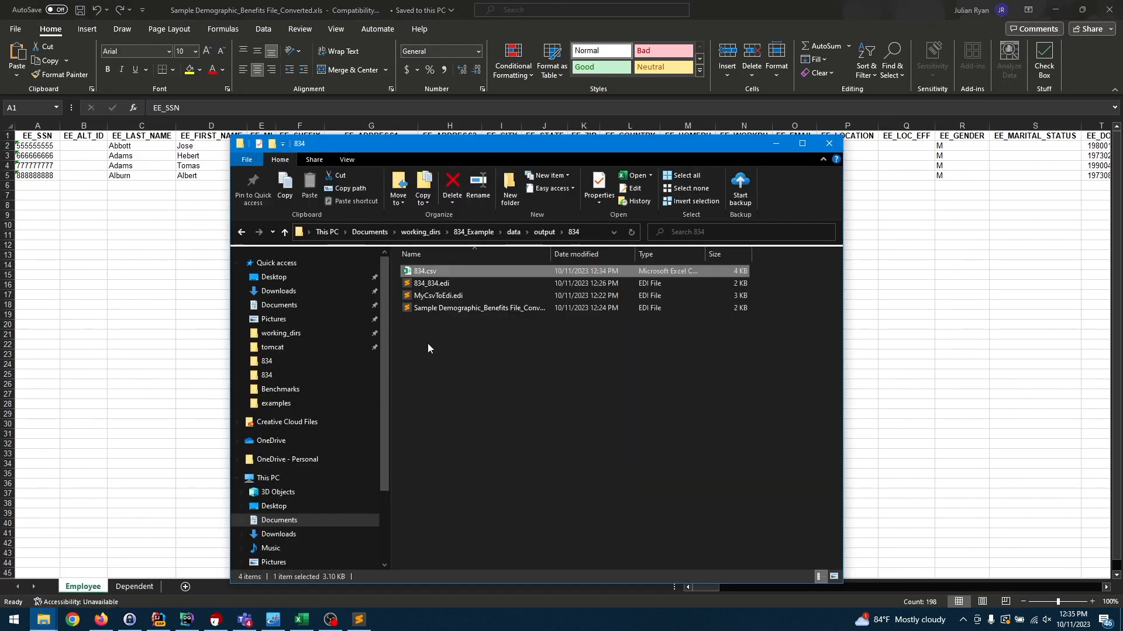
pyautogui.doubleClick(479, 269)
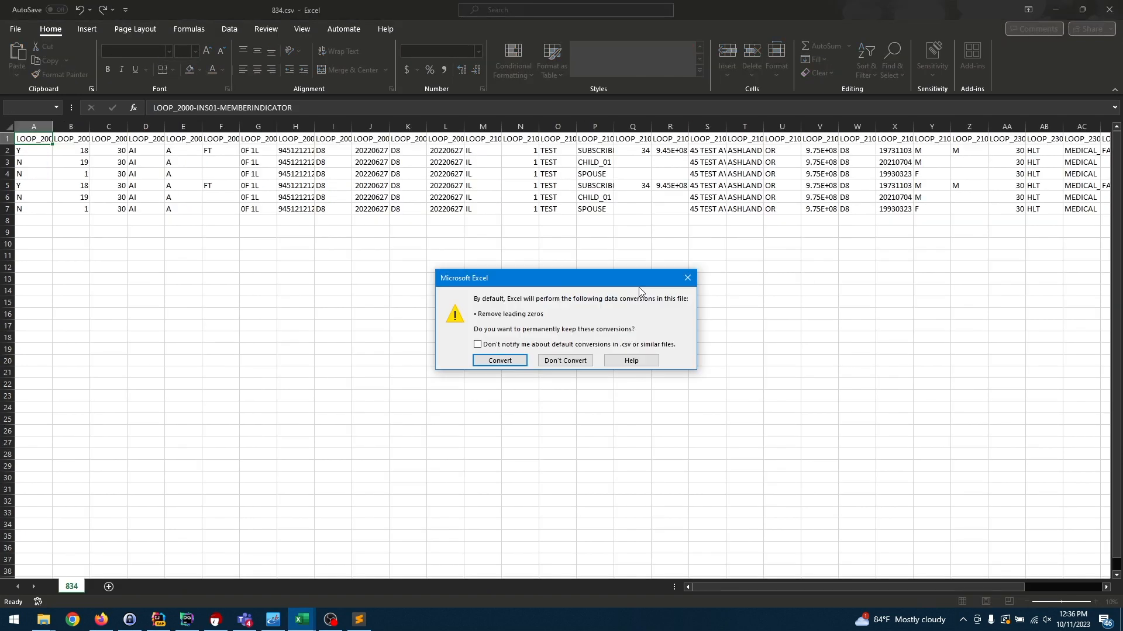
pyautogui.click(568, 359)
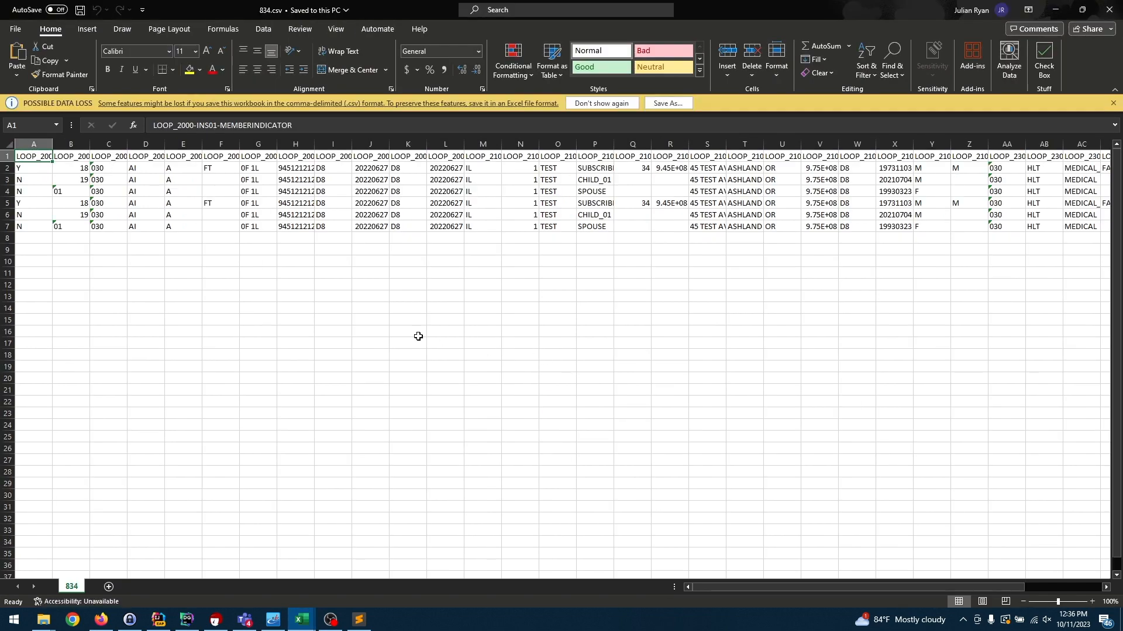